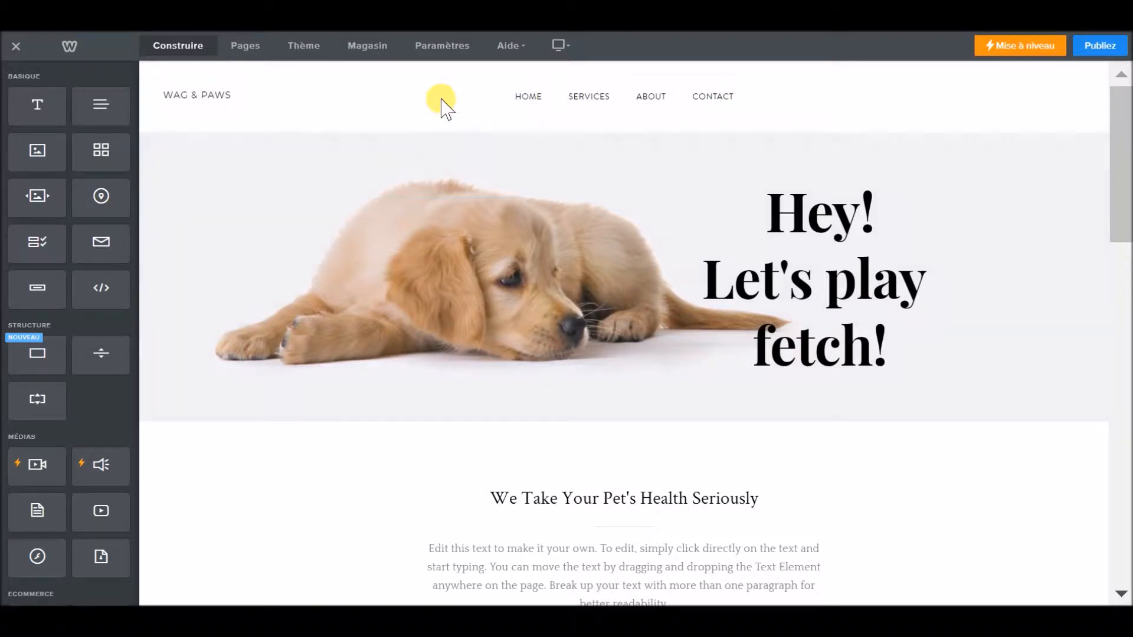
# Step: Change the site title to "Site internet pour tous" in the general site settings and save it
pyautogui.click(449, 49)
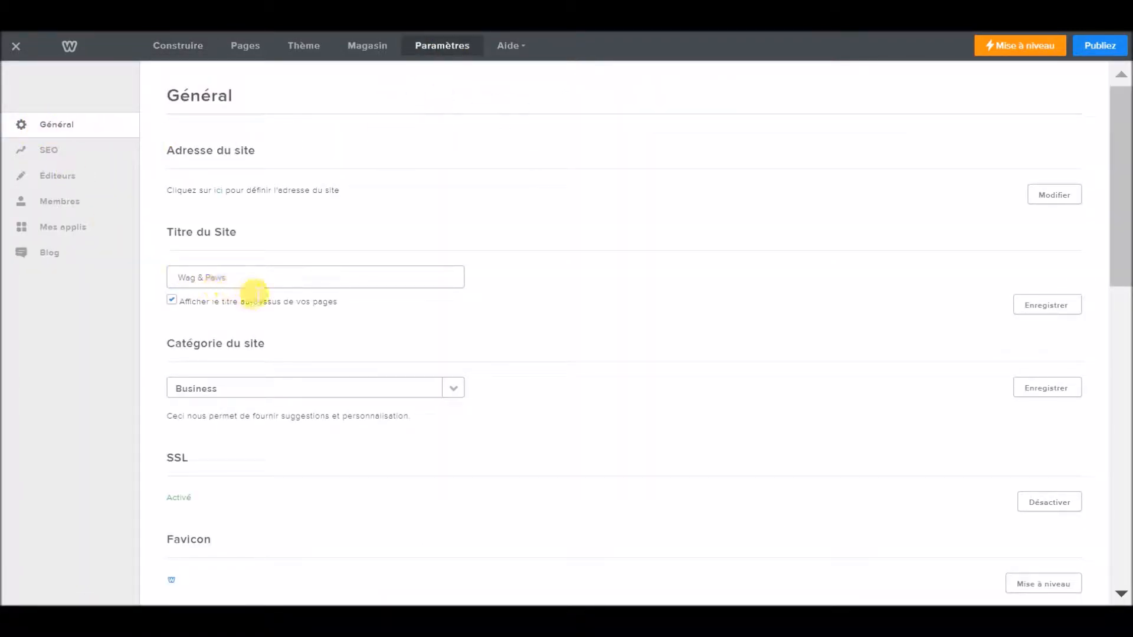
pyautogui.moveTo(248, 279); pyautogui.dragTo(152, 279)
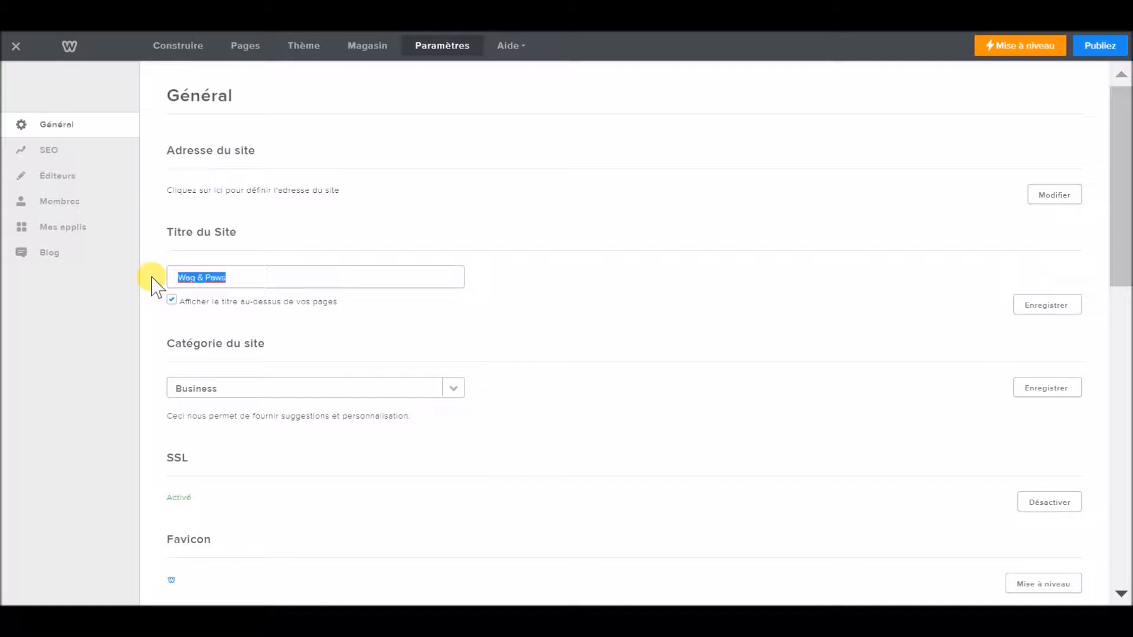
pyautogui.write('Site internet pour tous')
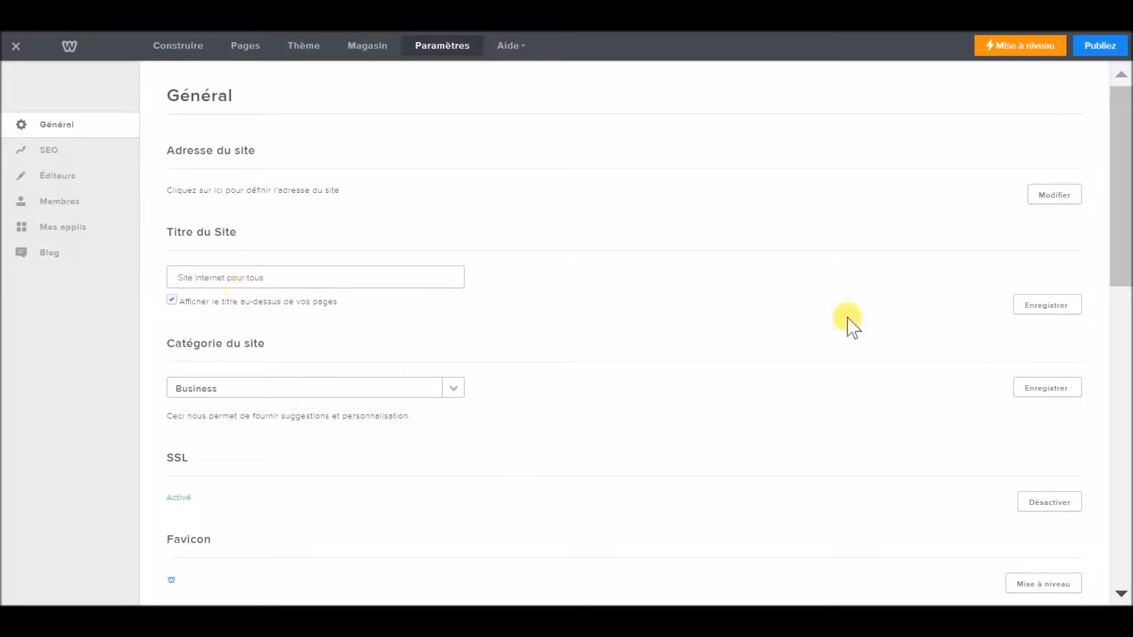
pyautogui.click(1044, 307)
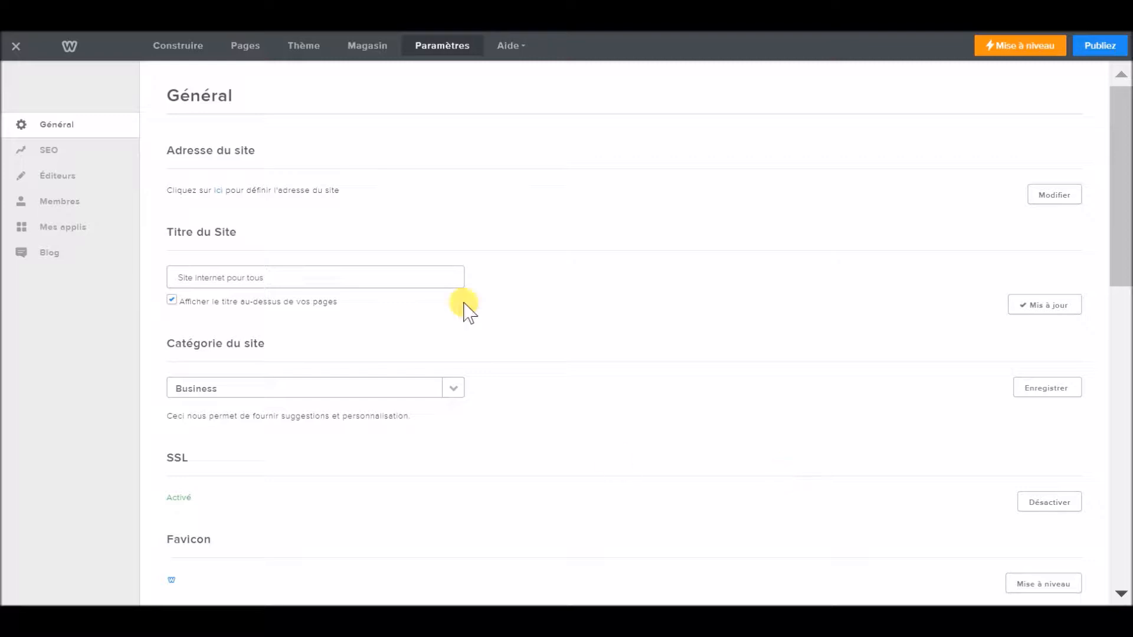
# Step: Rename the Home page as "Accueil" and return to the page list
pyautogui.click(259, 55)
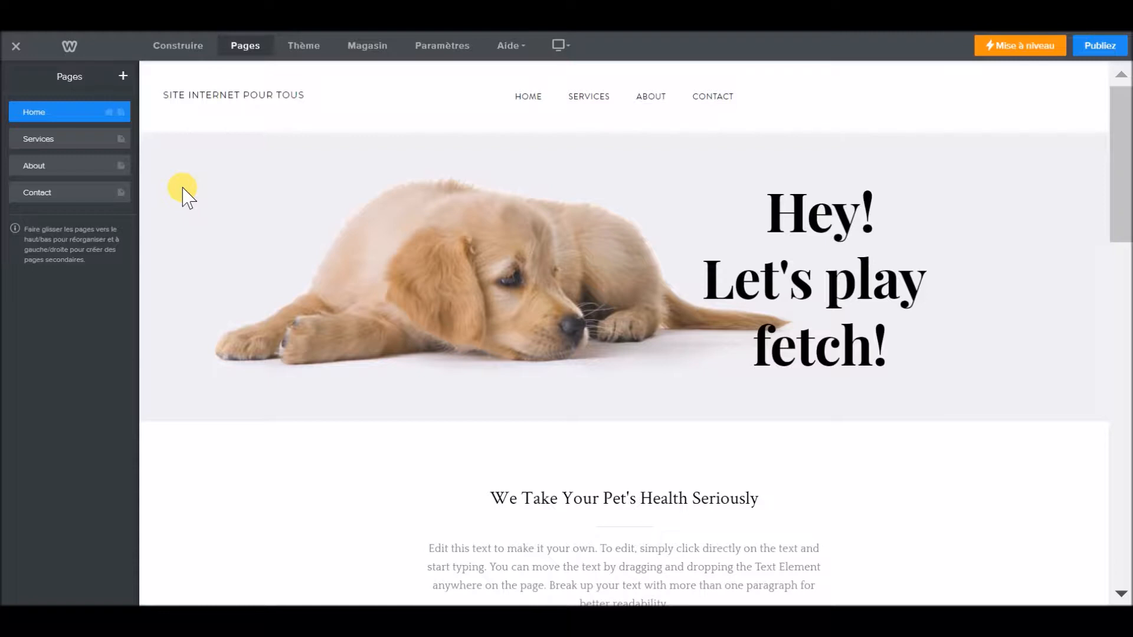
pyautogui.click(55, 112)
pyautogui.doubleClick(46, 135)
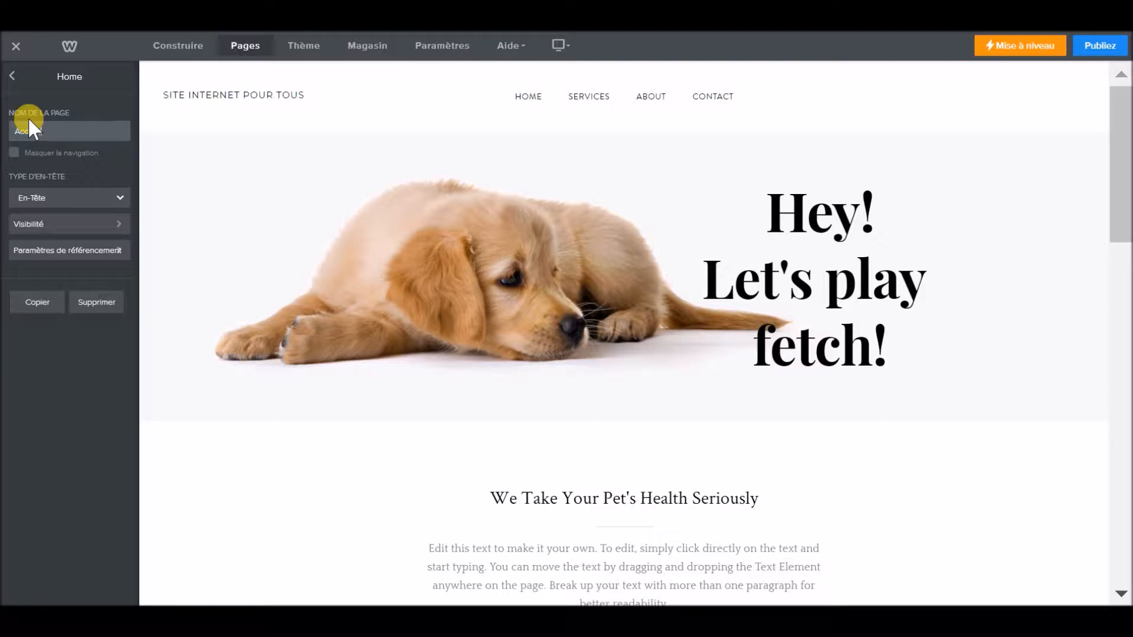
pyautogui.press('Return')
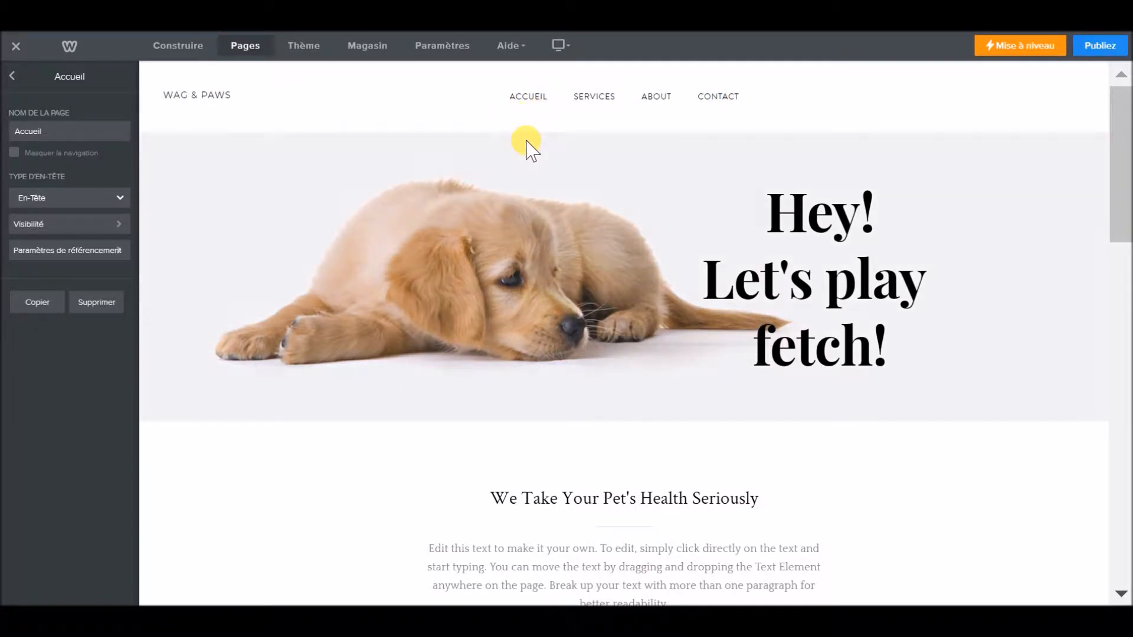
pyautogui.click(12, 75)
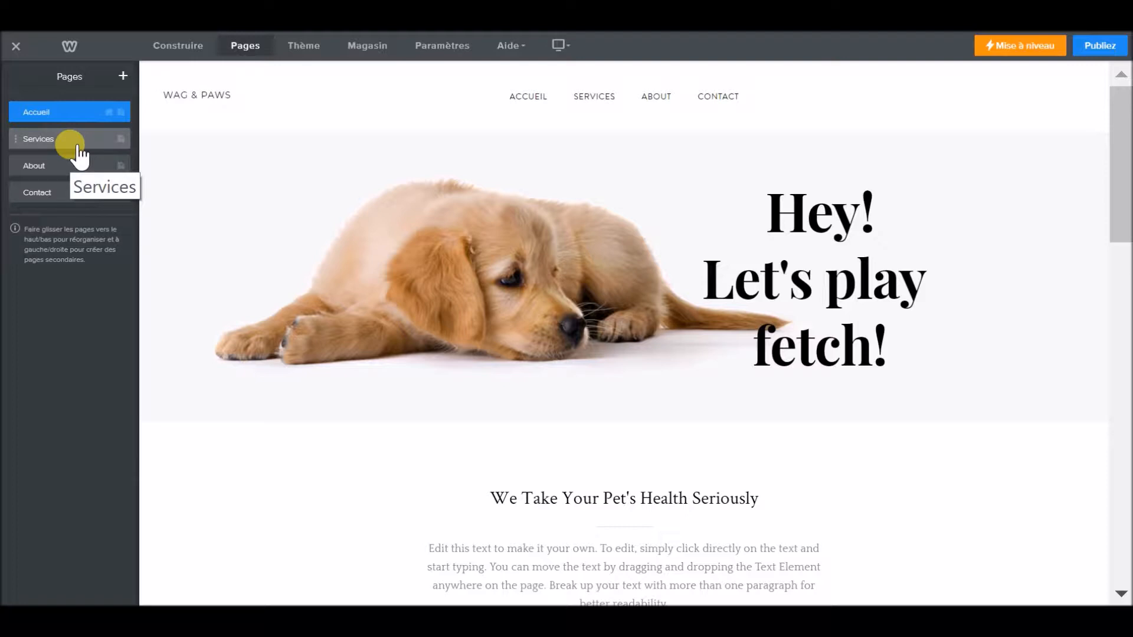
# Step: Keep the Services page's name as it is and rename the About page as "A propos"
pyautogui.click(77, 148)
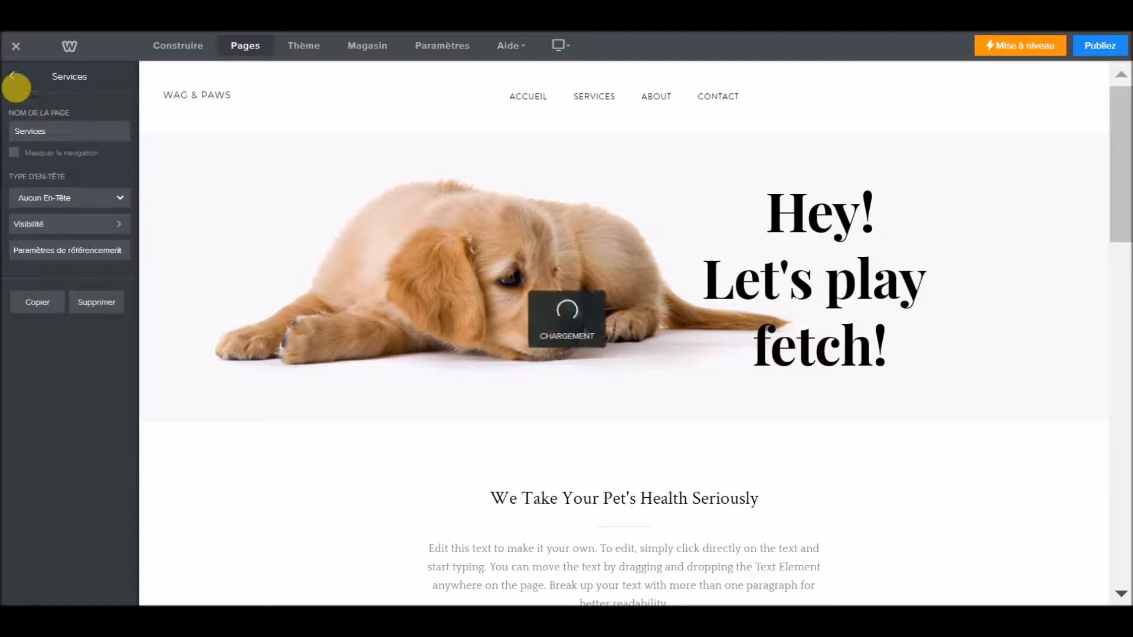
pyautogui.click(12, 76)
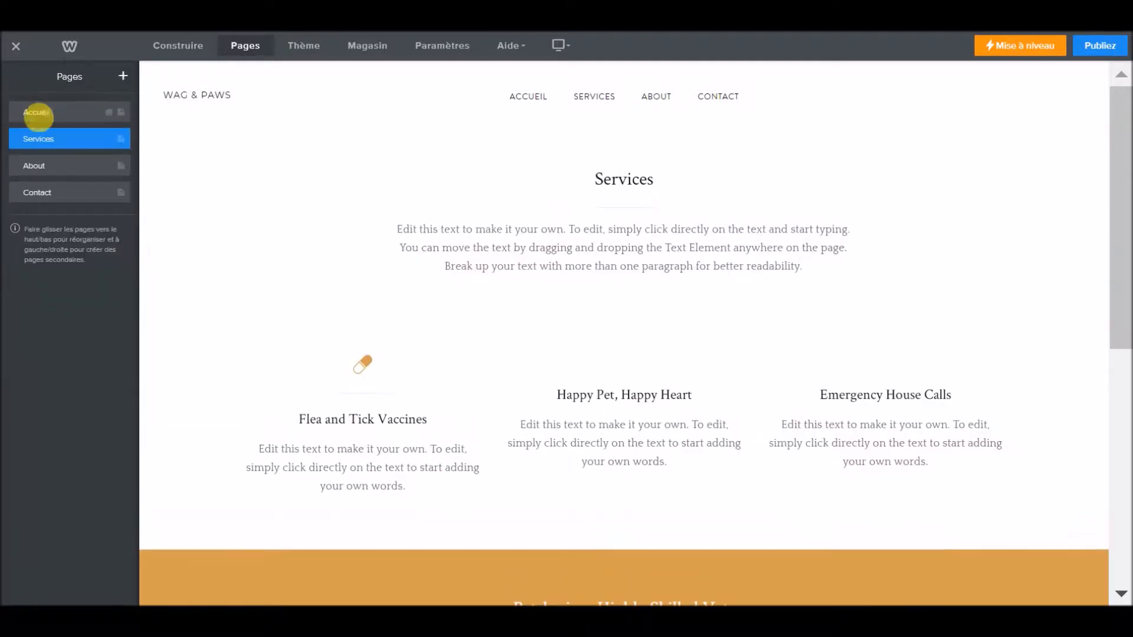
pyautogui.click(58, 164)
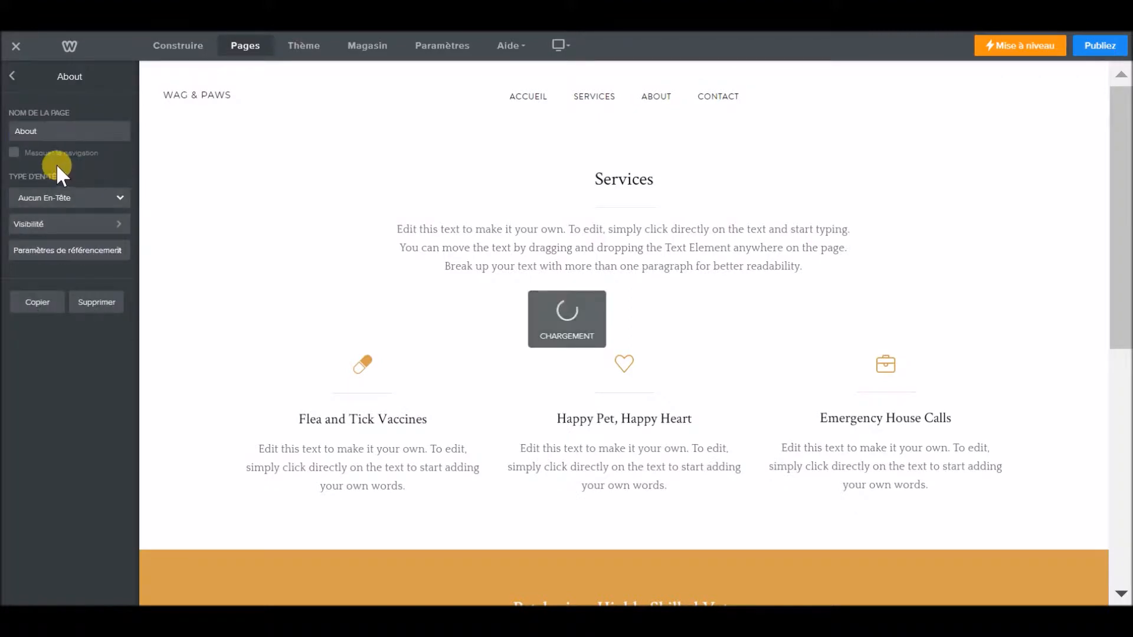
pyautogui.doubleClick(26, 132)
pyautogui.write('A propos')
pyautogui.press('Return')
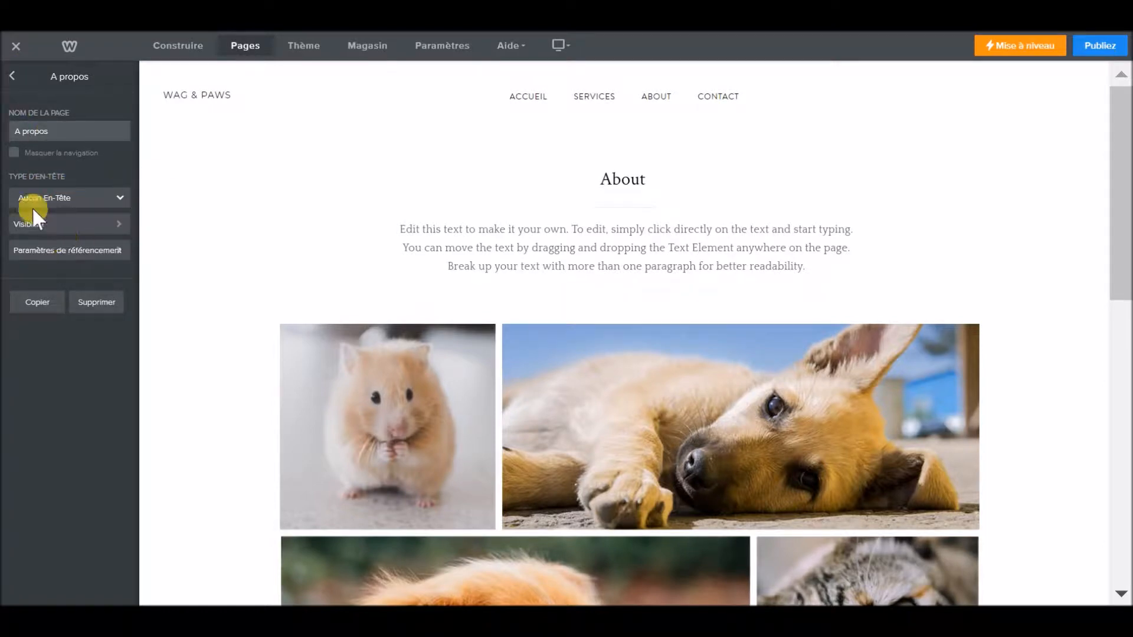
pyautogui.click(12, 76)
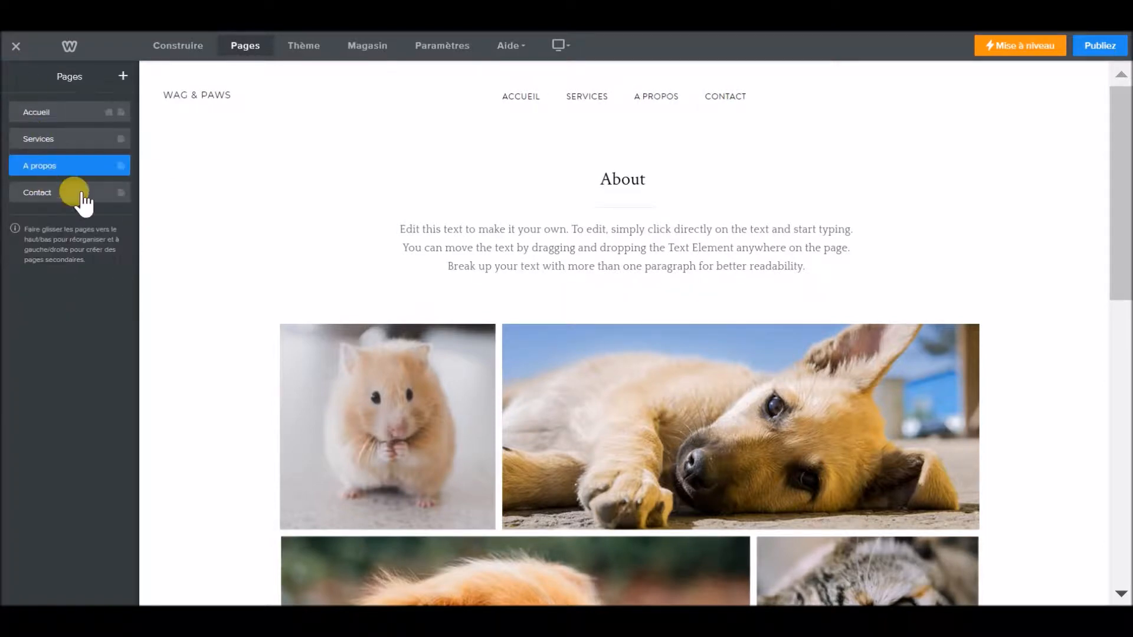
# Step: Add a blog page named "Actualités" and place it just before Contact in the page order
pyautogui.click(122, 76)
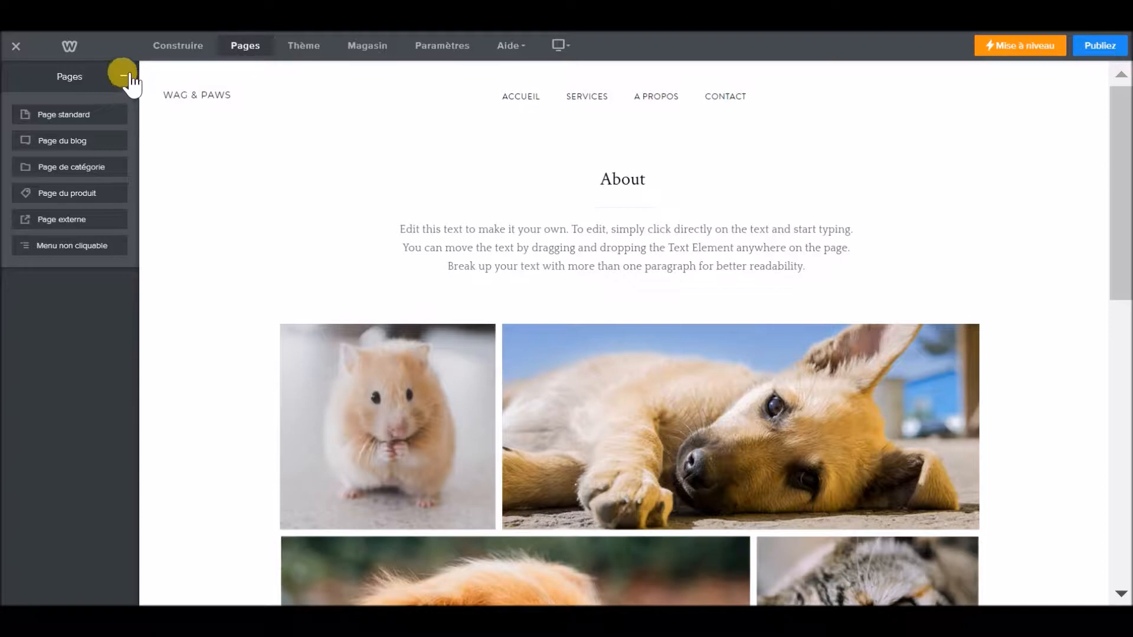
pyautogui.click(124, 77)
pyautogui.click(122, 76)
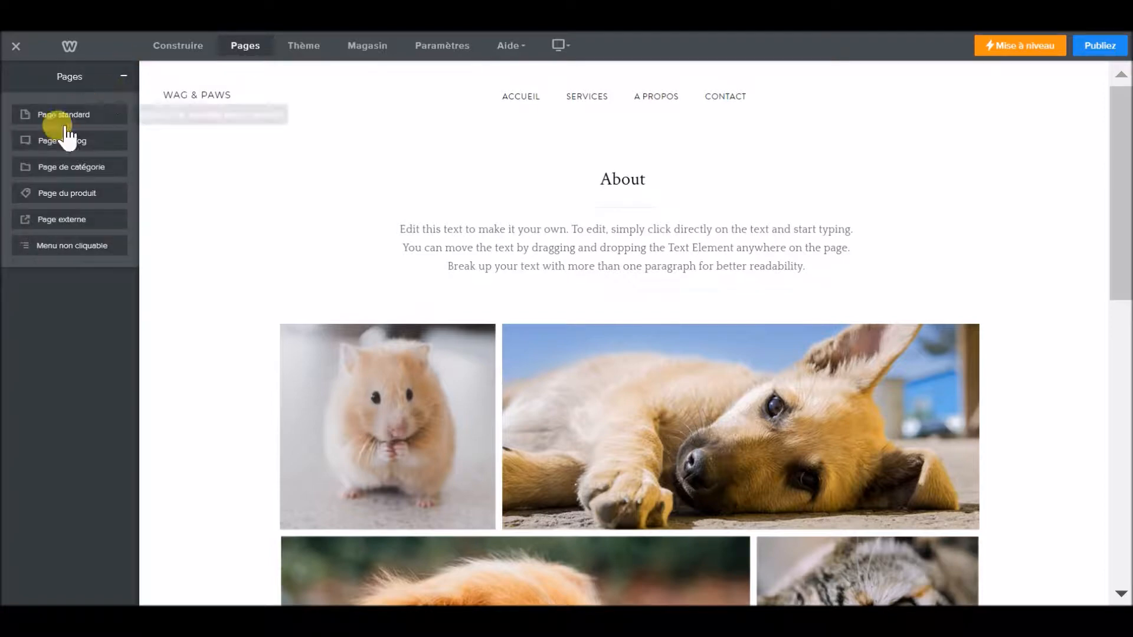
pyautogui.click(69, 141)
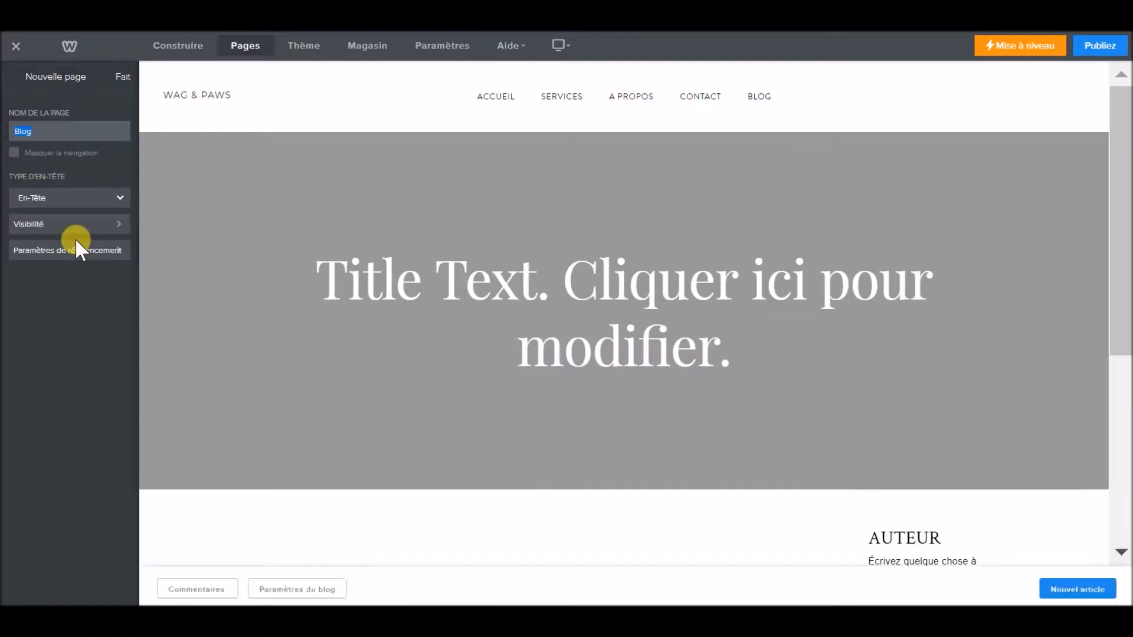
pyautogui.write('Ac')
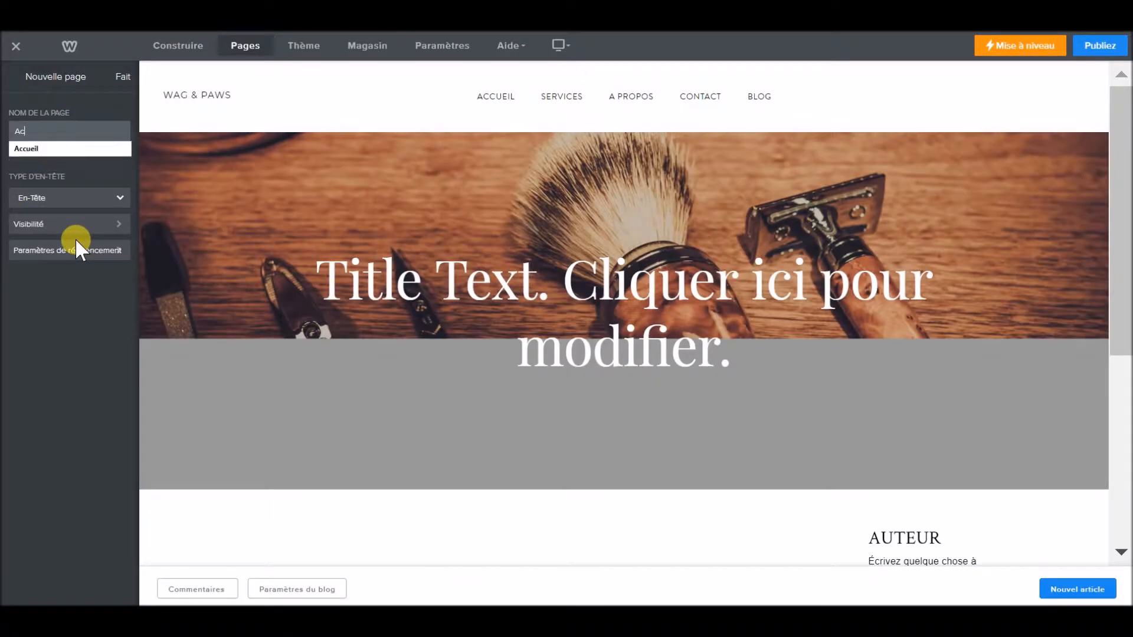
pyautogui.write('tualités')
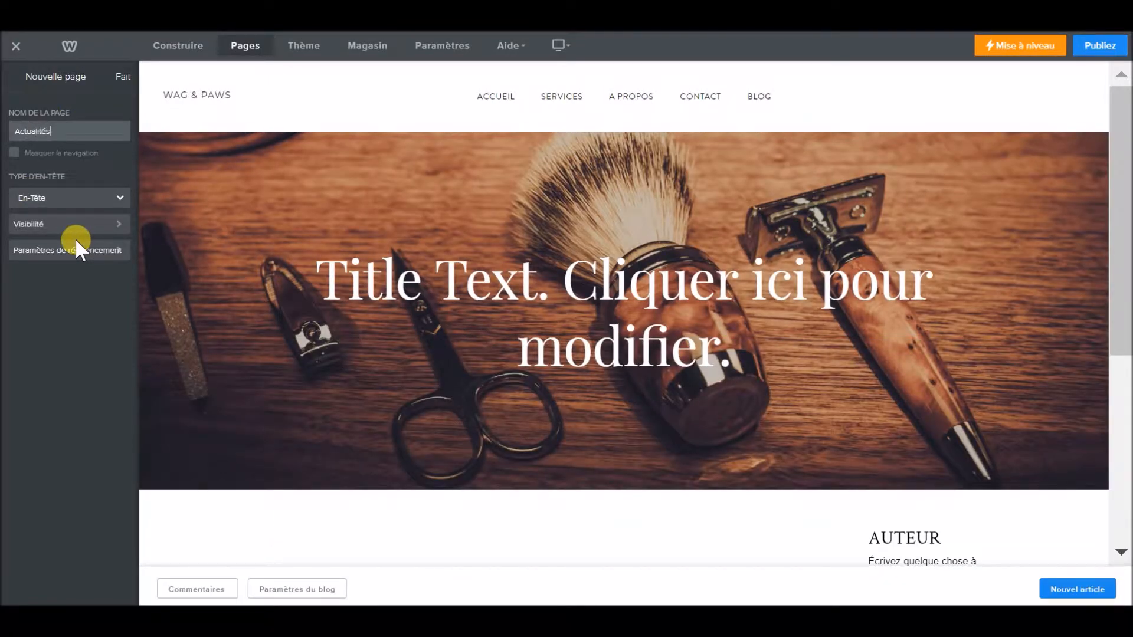
pyautogui.click(118, 77)
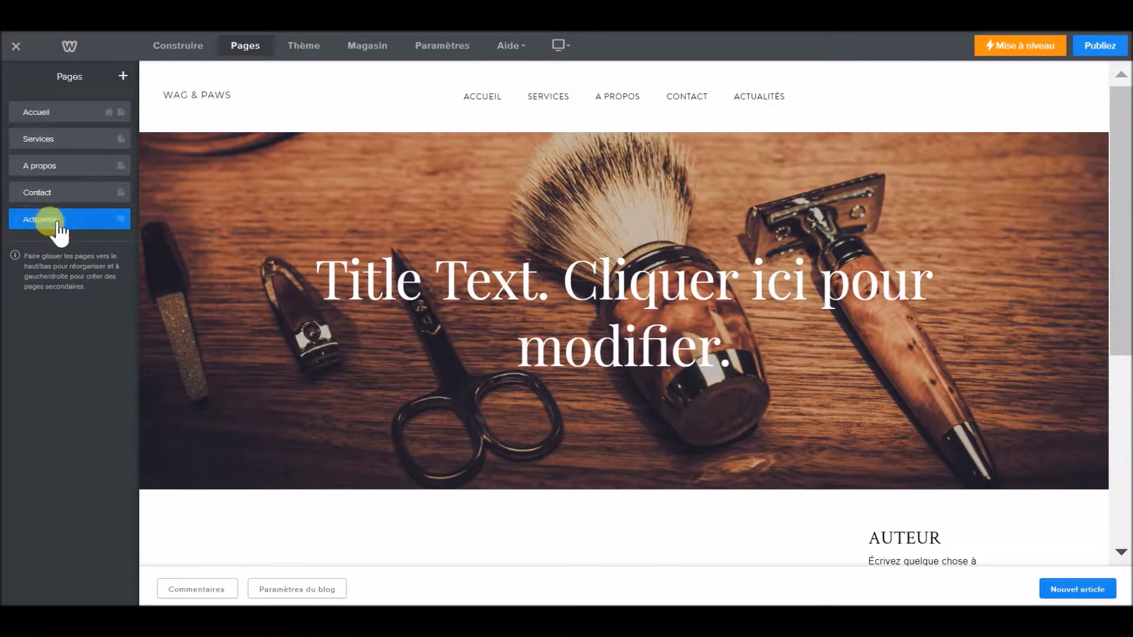
pyautogui.moveTo(57, 223); pyautogui.dragTo(56, 202)
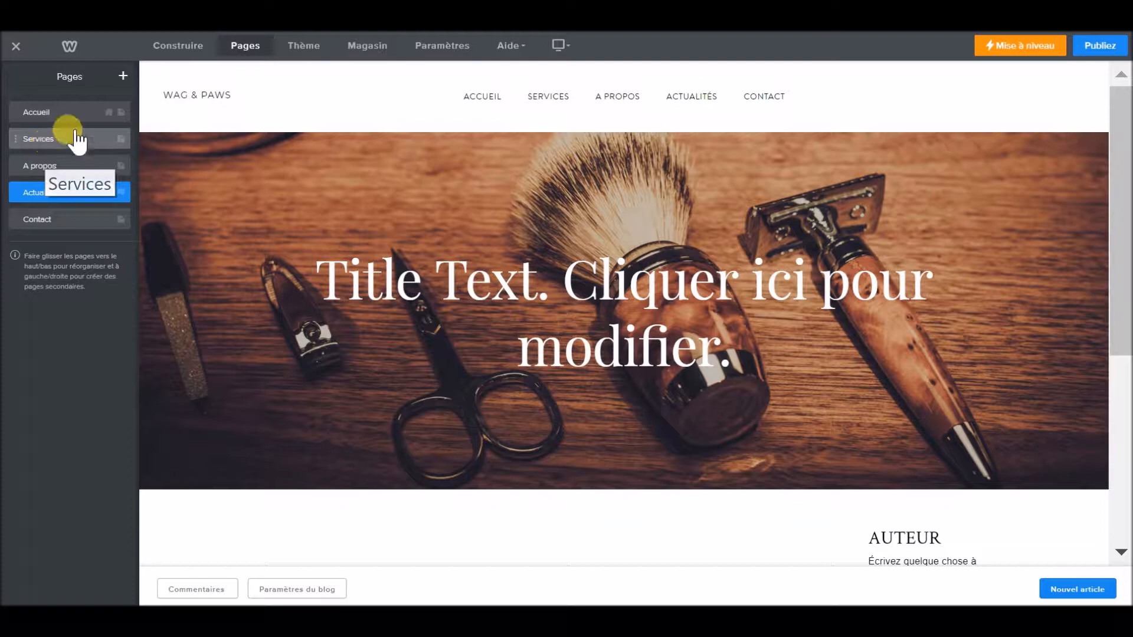
# Step: Add a standard page named "Formation ebook" to the site
pyautogui.click(123, 76)
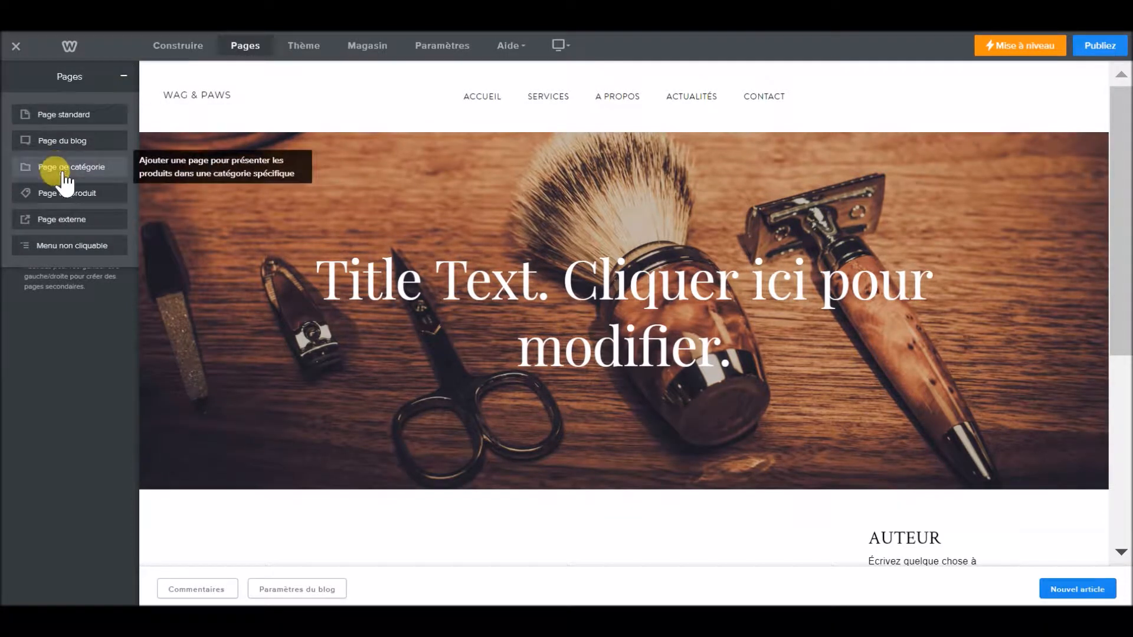
pyautogui.click(123, 75)
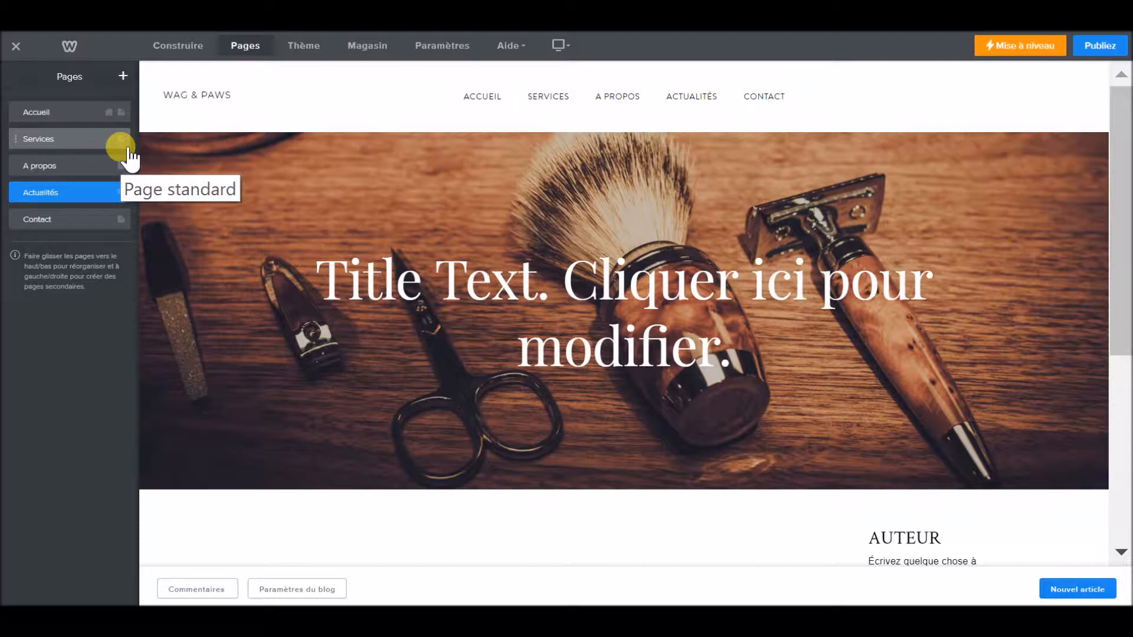
pyautogui.click(122, 76)
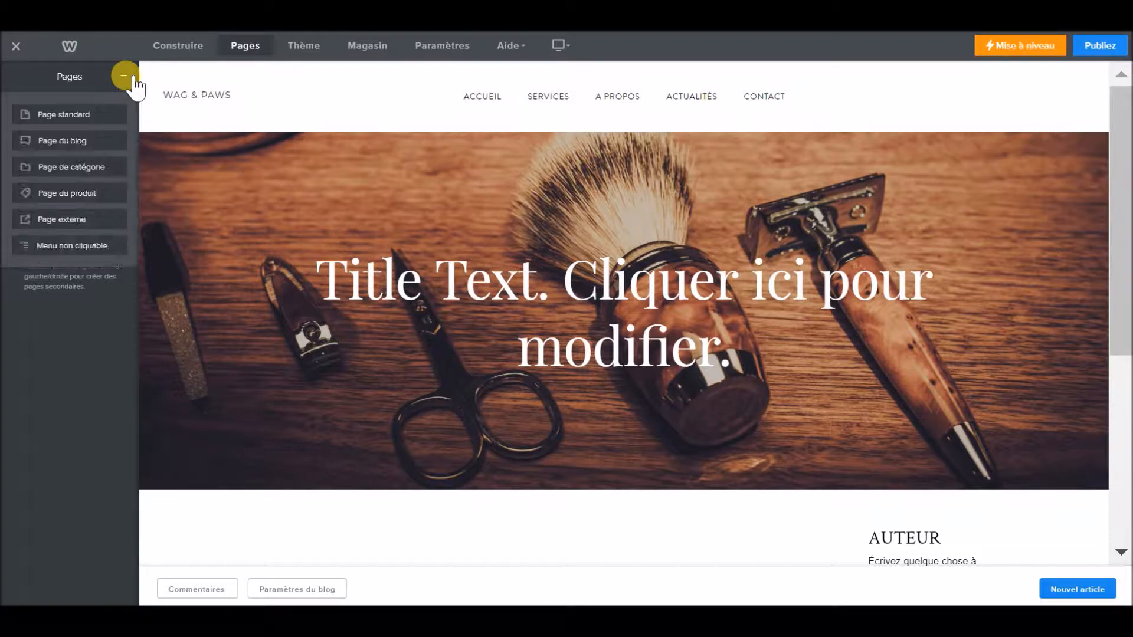
pyautogui.click(96, 118)
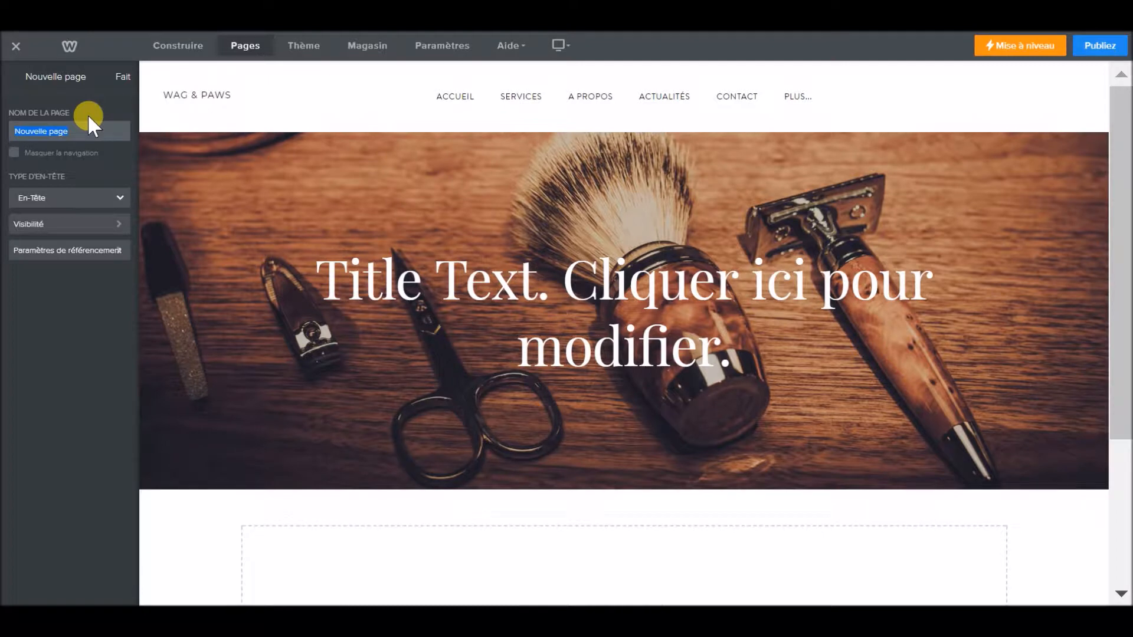
pyautogui.write('Formation ebook')
pyautogui.click(119, 75)
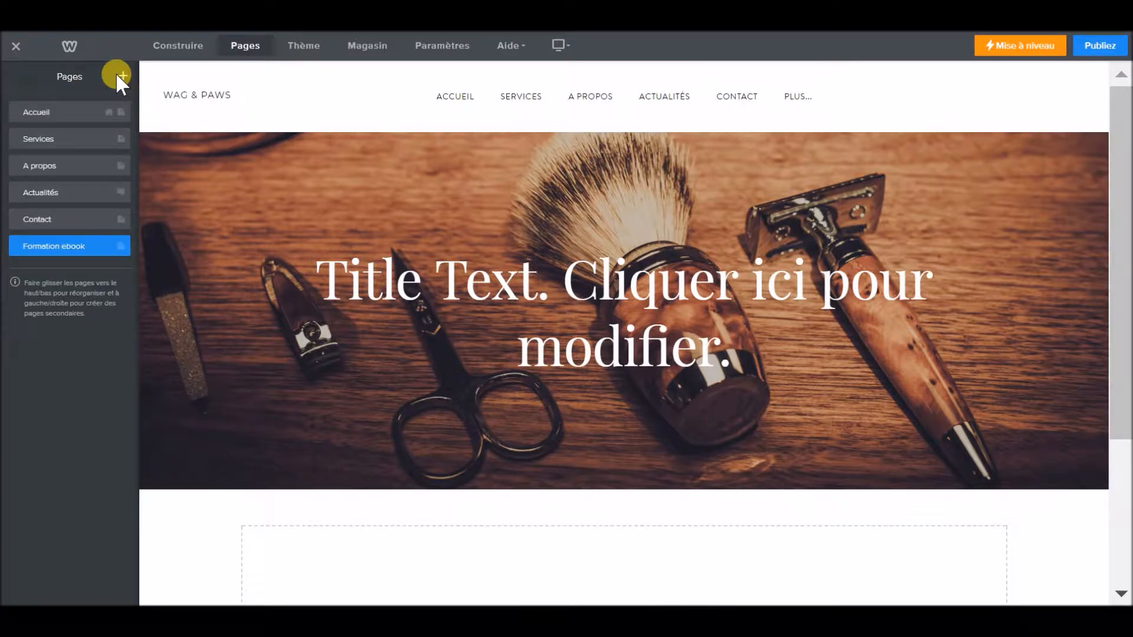
# Step: Add another standard page named "Formation en ligne" to the site
pyautogui.click(122, 76)
pyautogui.click(56, 112)
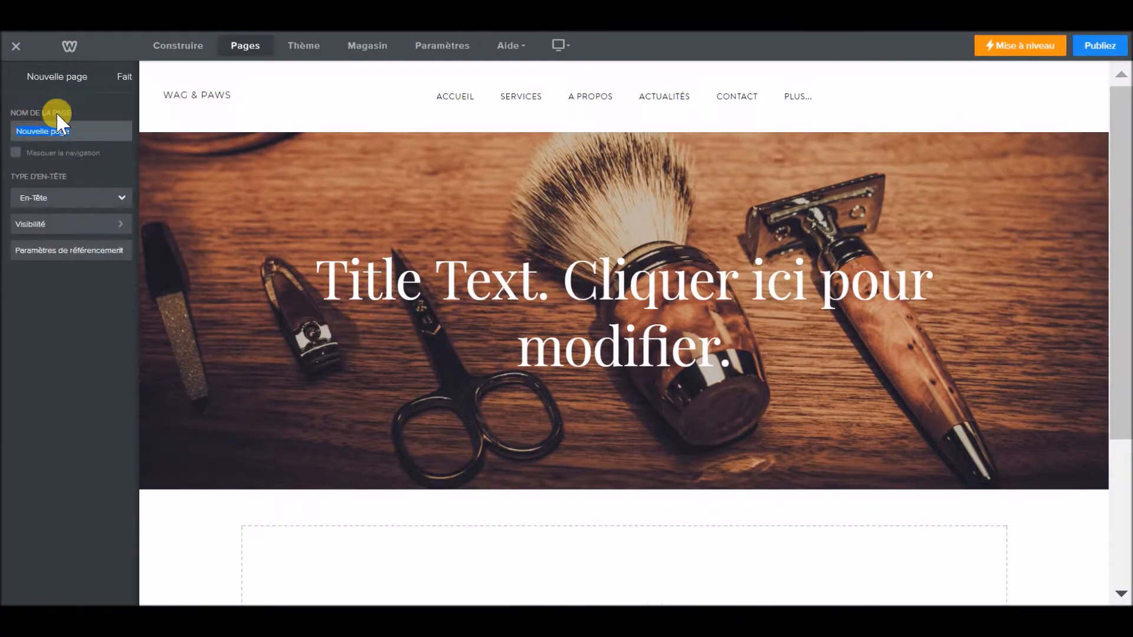
pyautogui.write('Formation en ligne')
pyautogui.click(122, 76)
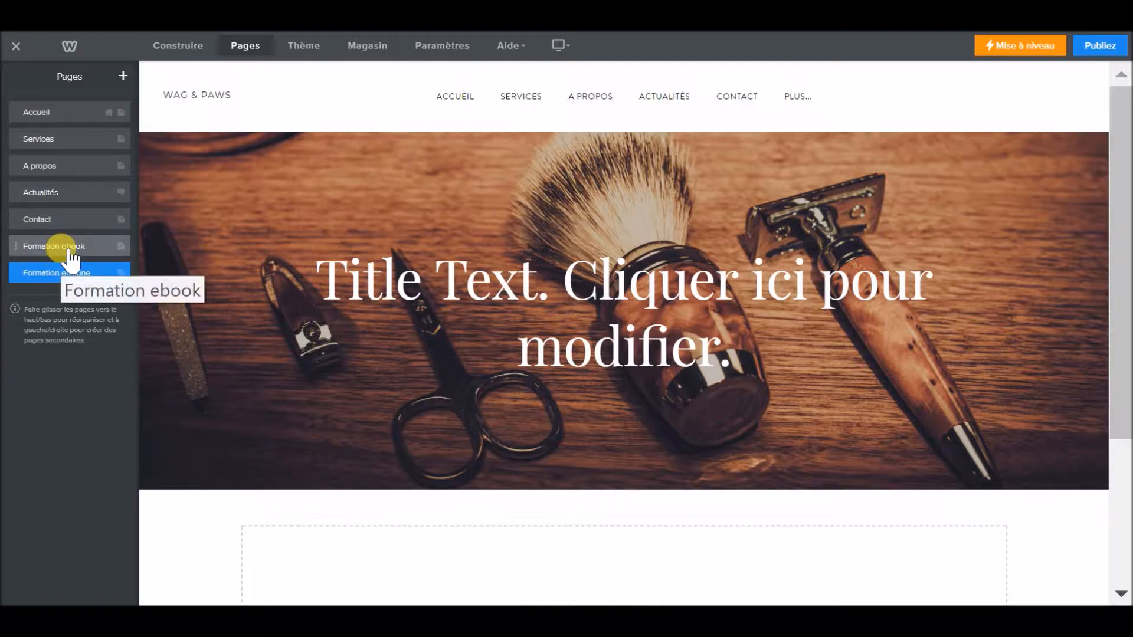
# Step: Nest Formation ebook and Formation en ligne as subpages of Services, and open Formation ebook from the site's navigation
pyautogui.moveTo(70, 254); pyautogui.dragTo(83, 176)
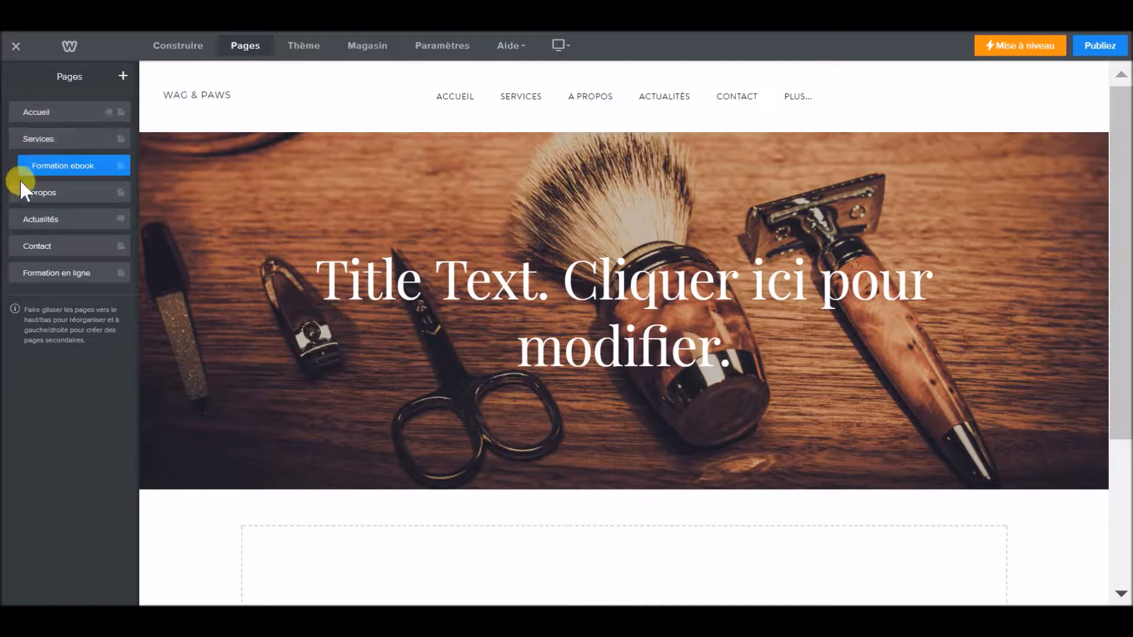
pyautogui.moveTo(59, 270); pyautogui.dragTo(69, 196)
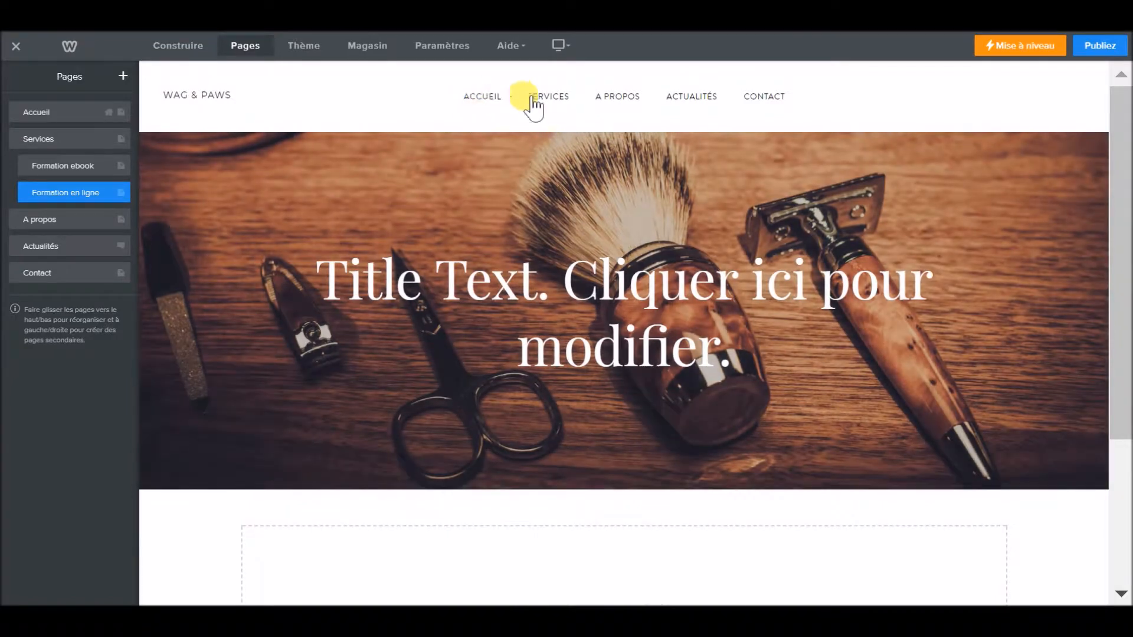
pyautogui.moveTo(556, 106)
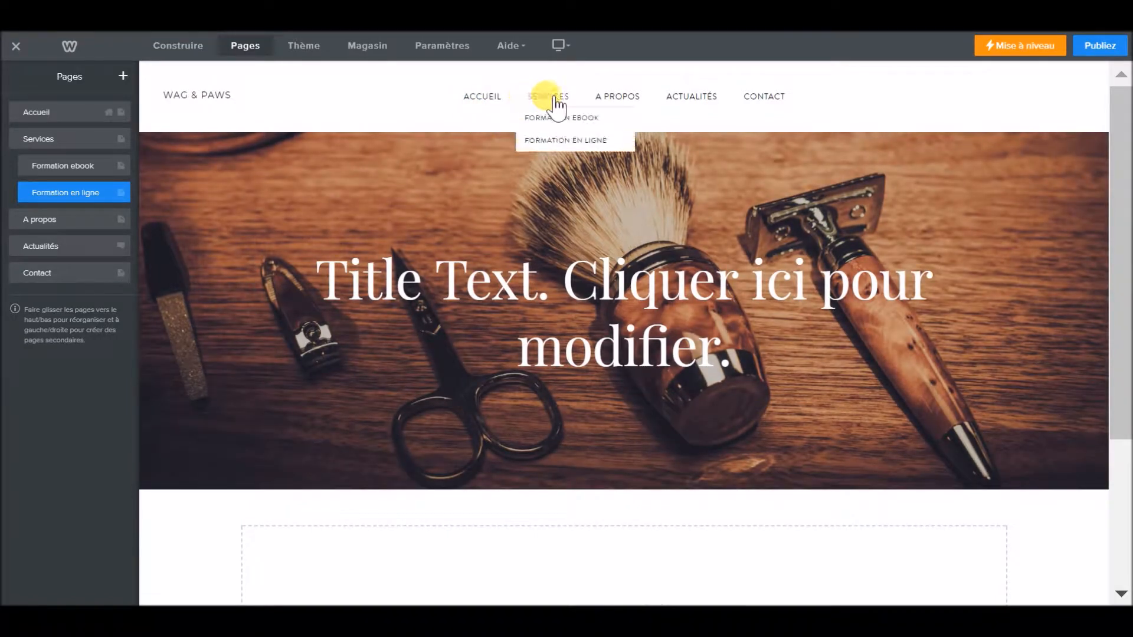
pyautogui.click(568, 125)
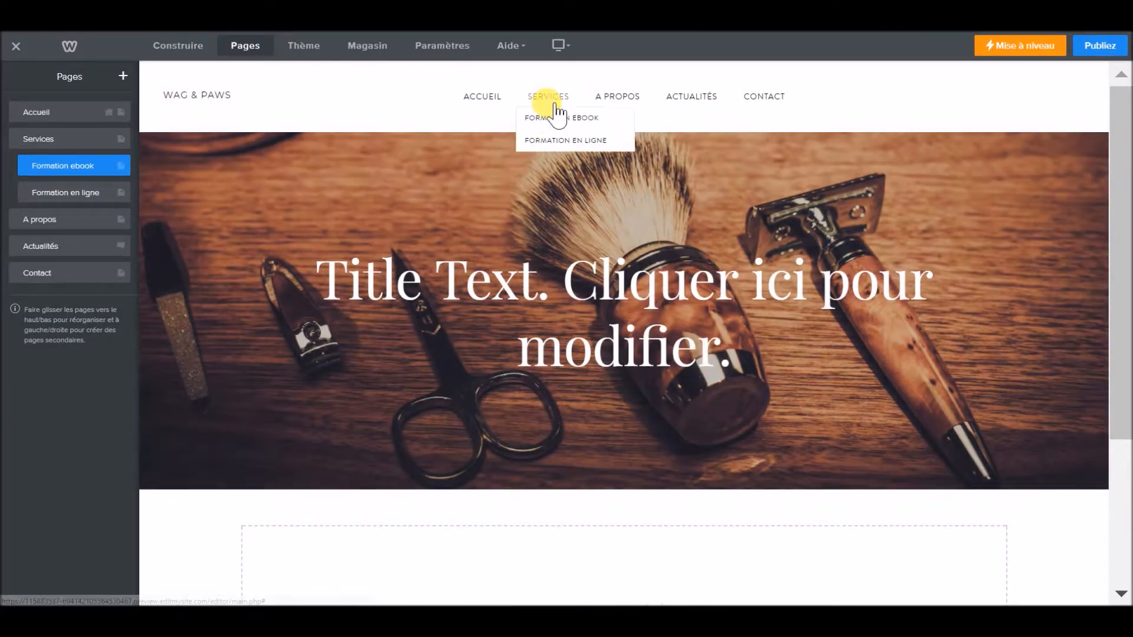
# Step: View the Accueil page and the Services page with its settings, and return to the page-building elements
pyautogui.click(495, 106)
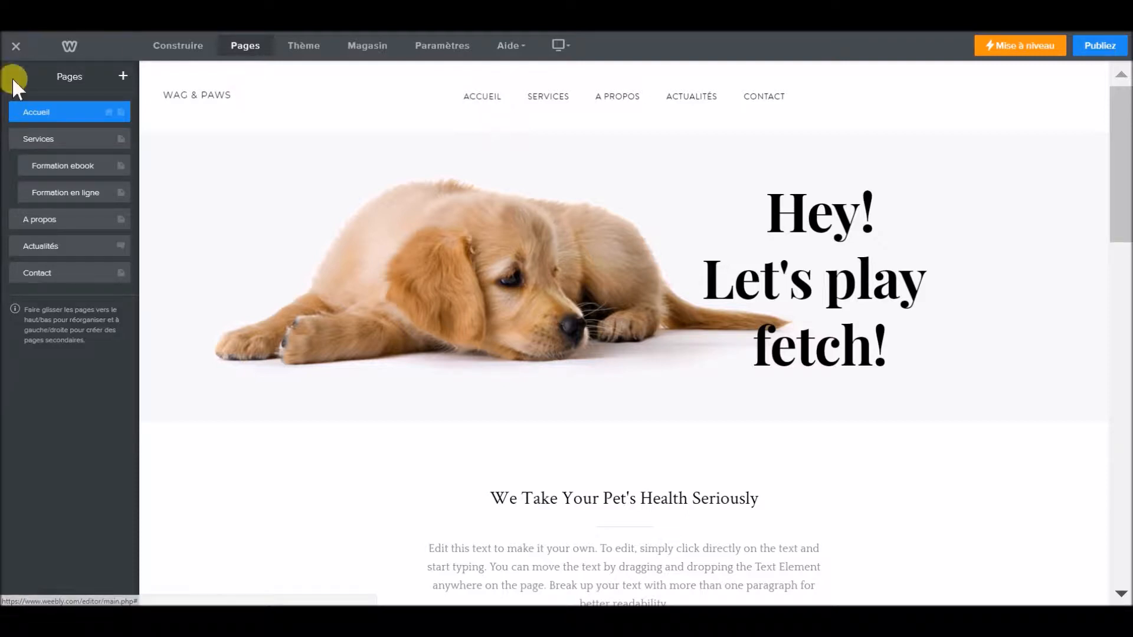
pyautogui.click(59, 148)
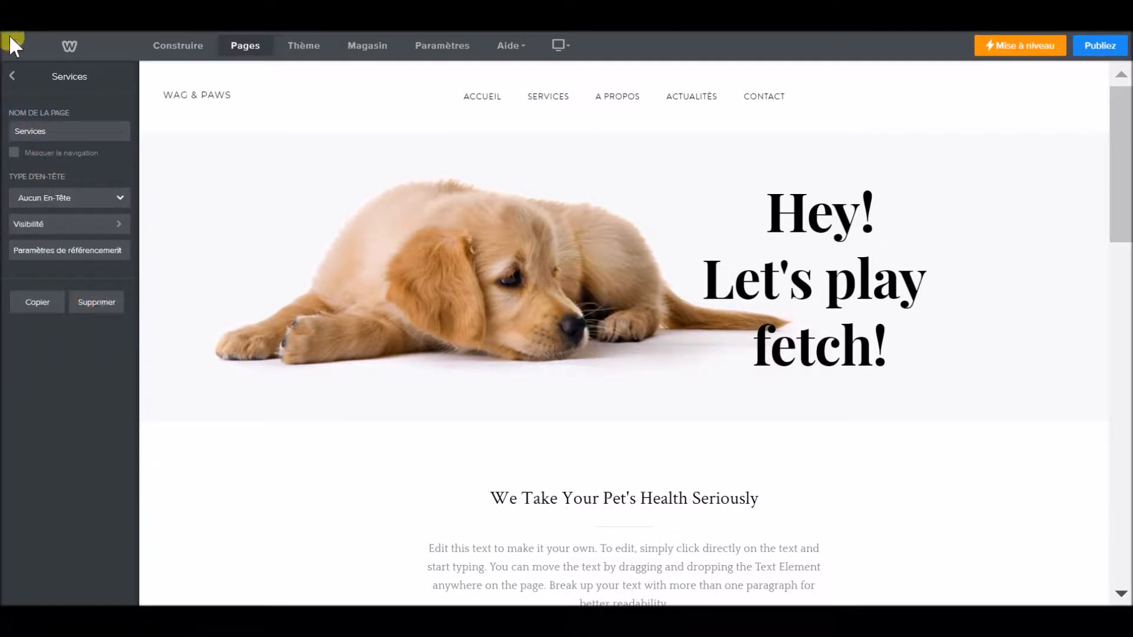
pyautogui.click(12, 75)
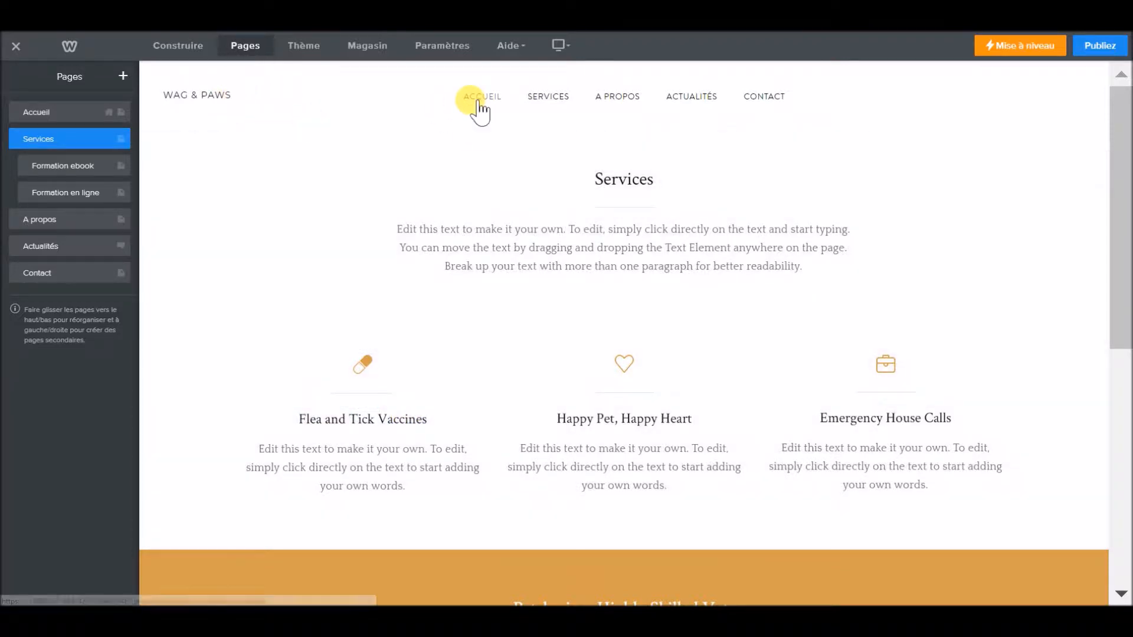
pyautogui.click(171, 46)
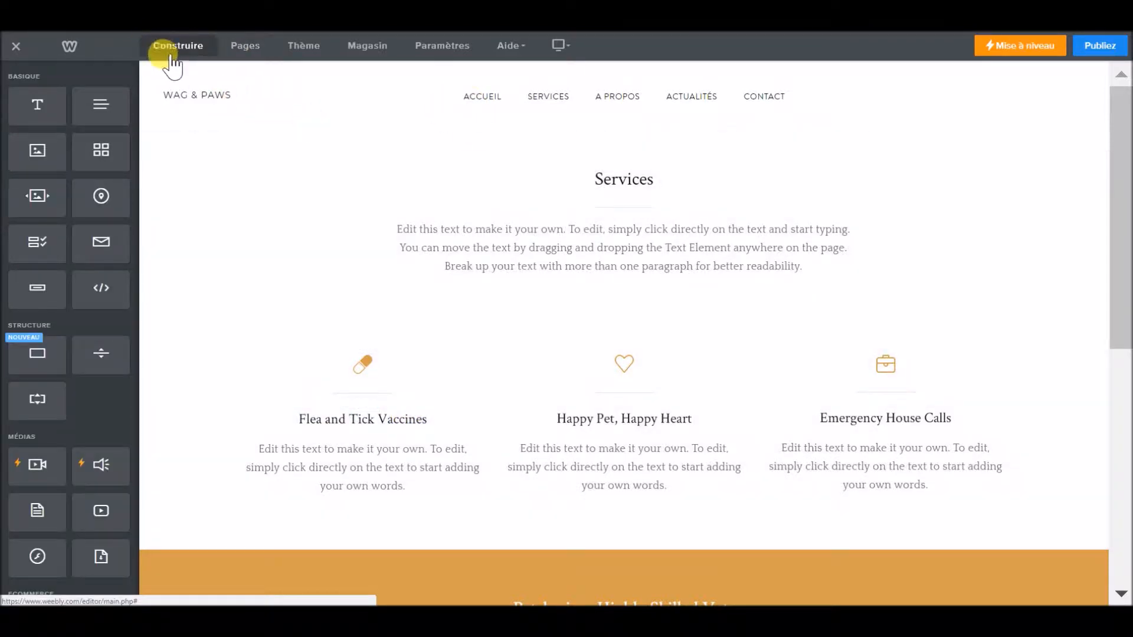
# Step: Open the Accueil page and replace the banner headline with "Site internet pour tous"
pyautogui.click(484, 106)
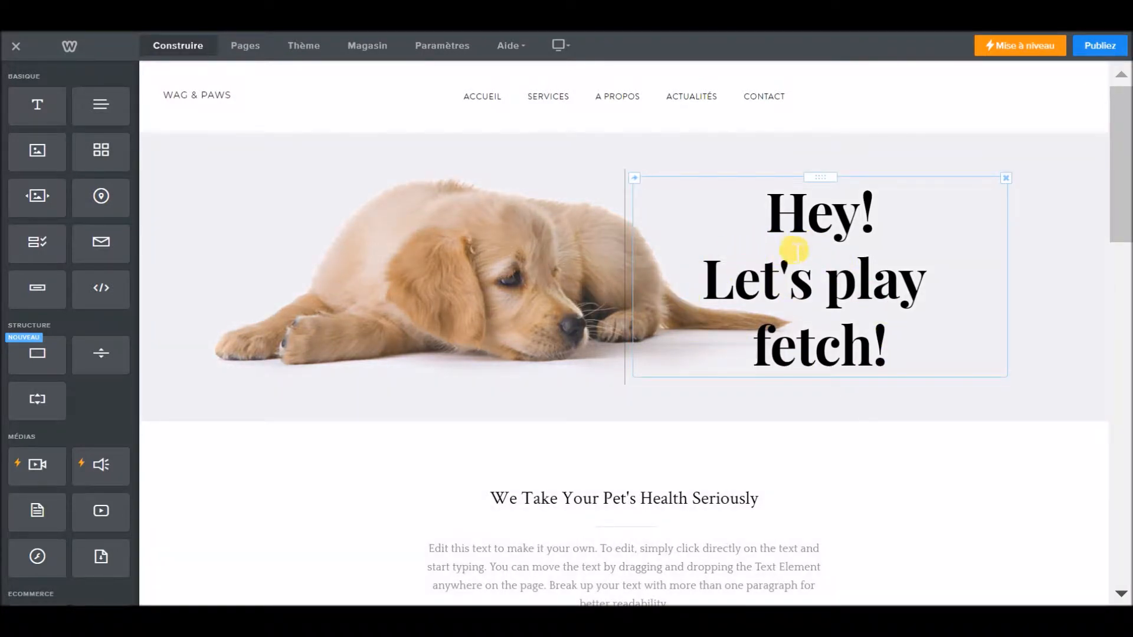
pyautogui.click(810, 234)
pyautogui.click(809, 233)
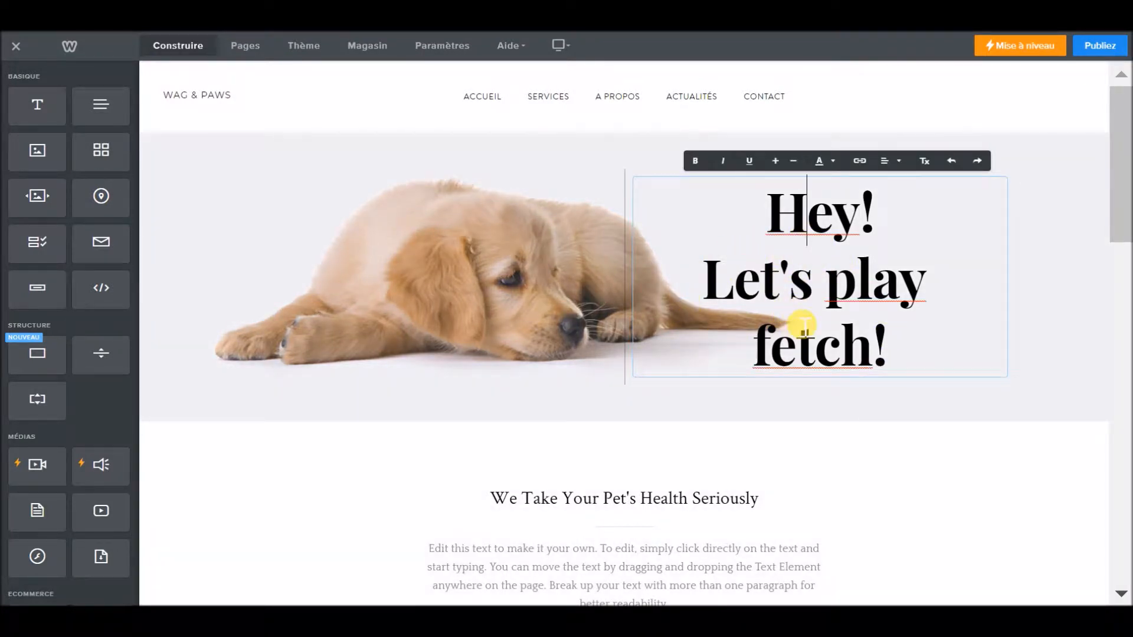
pyautogui.press('BackSpace')
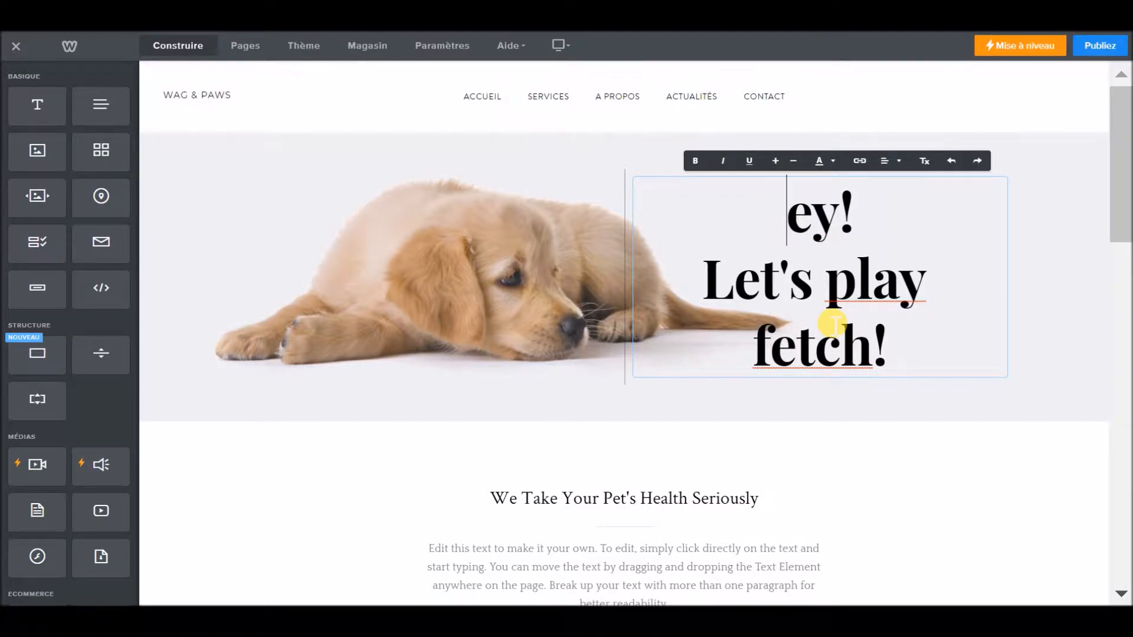
pyautogui.keyDown('shift'); pyautogui.click(829, 323); pyautogui.keyUp('shift')
pyautogui.press('BackSpace')
pyautogui.press('Delete')
pyautogui.press('Delete')
pyautogui.press('Delete')
pyautogui.press('Delete')
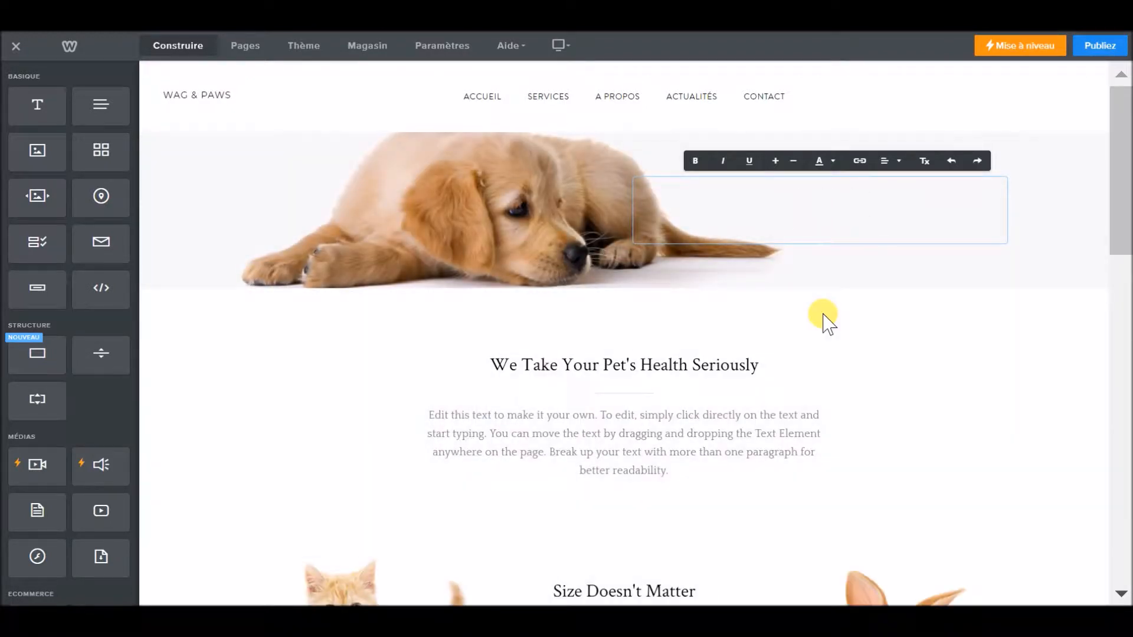
pyautogui.write('Site in')
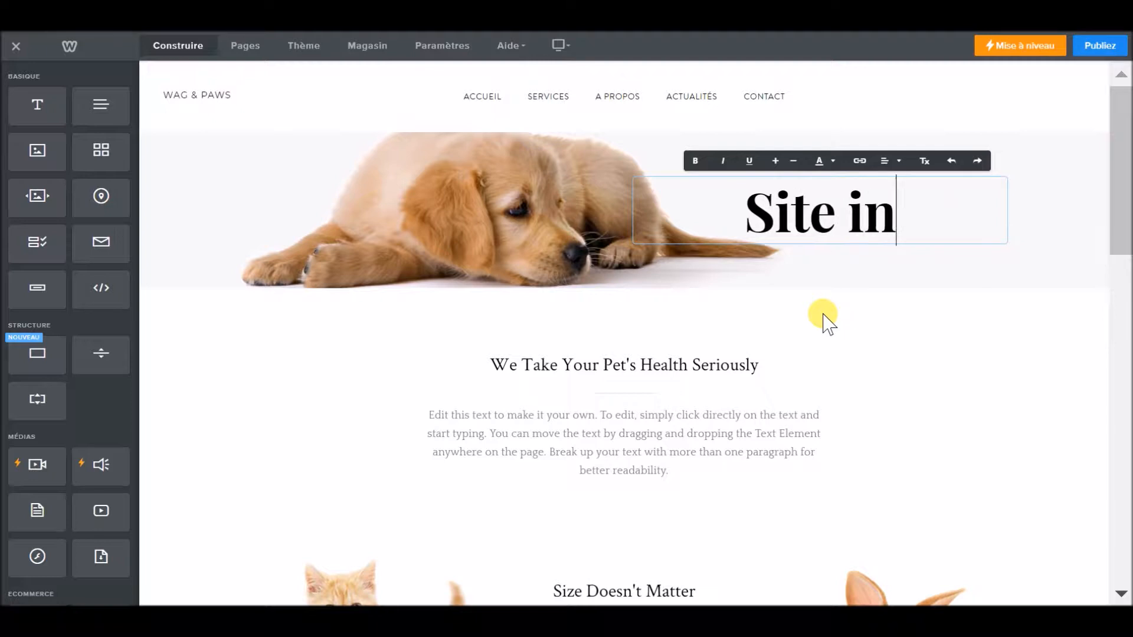
pyautogui.write('ternet pour tous')
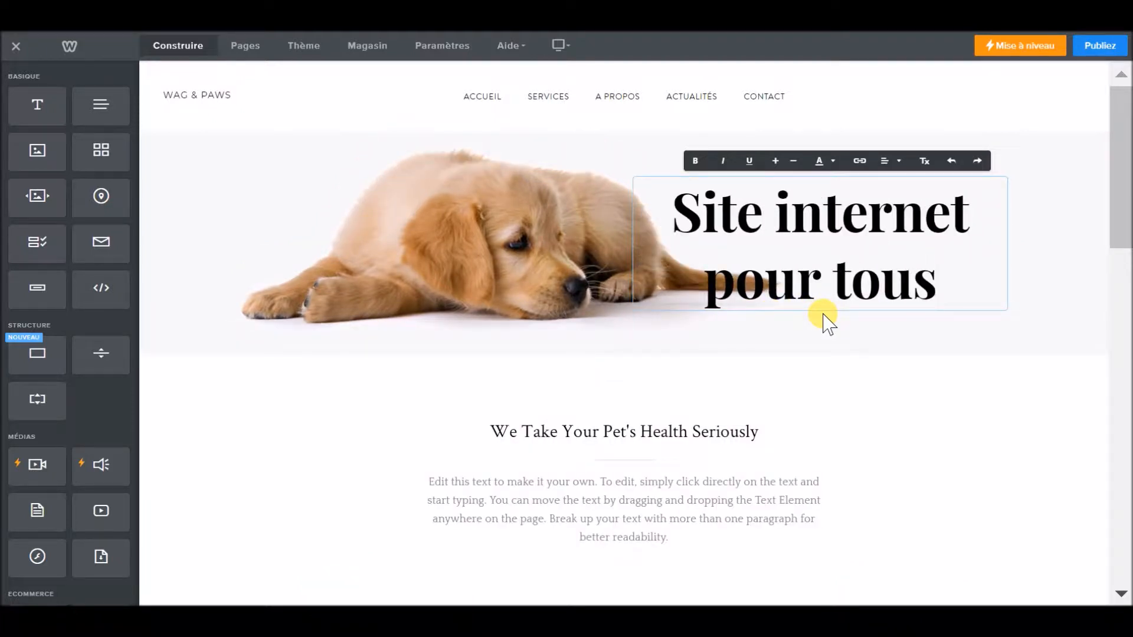
pyautogui.click(1034, 363)
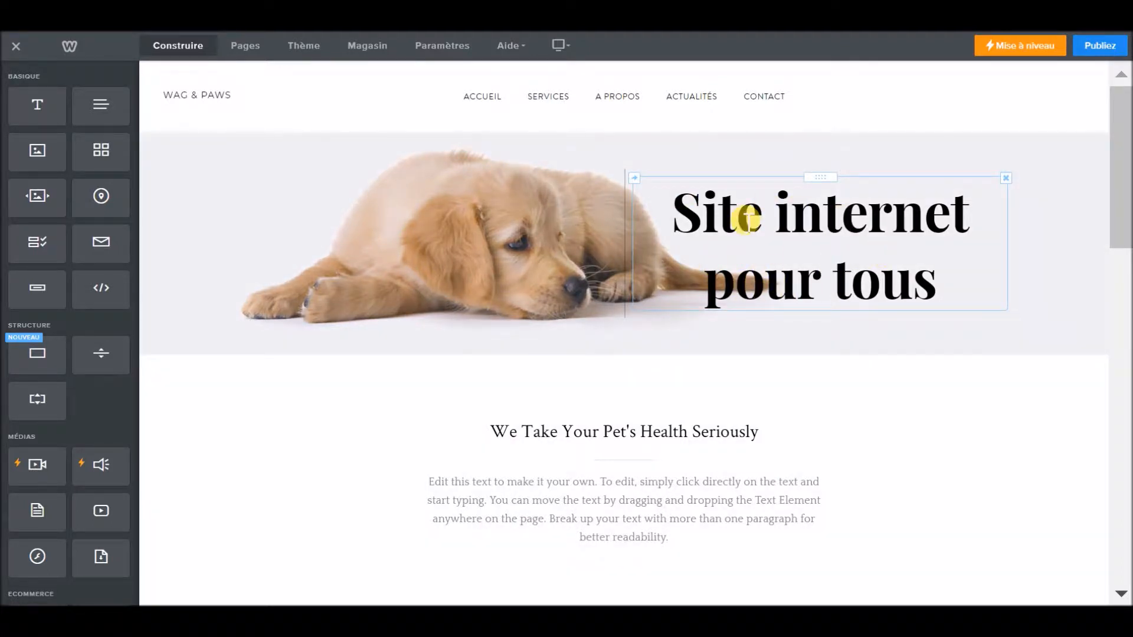
pyautogui.click(1006, 178)
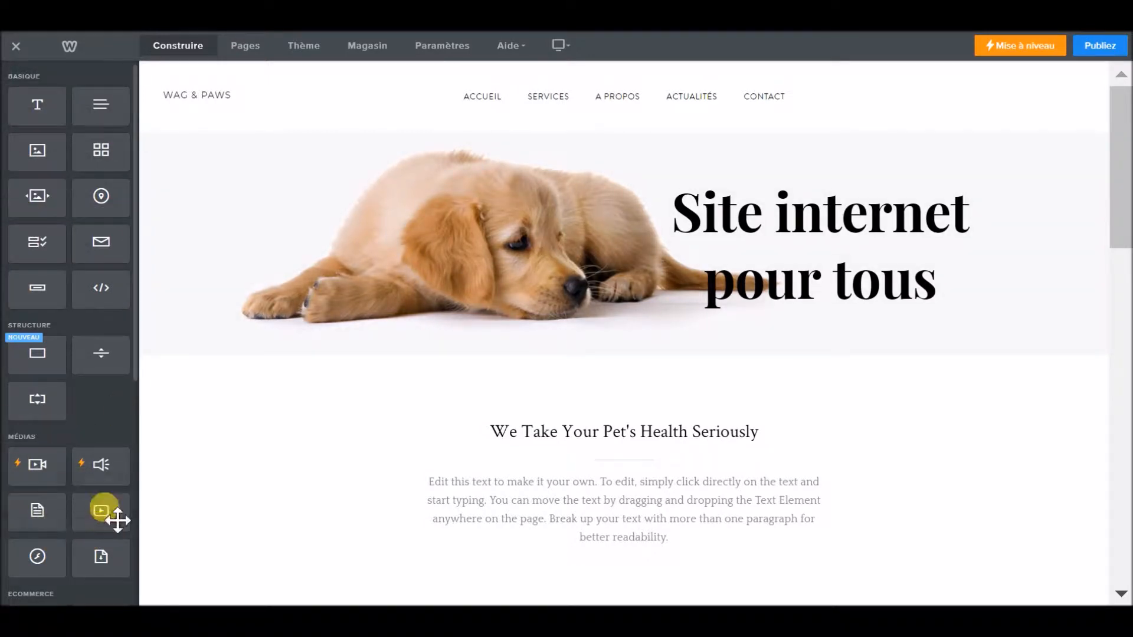
pyautogui.scroll(-1, 84, 406)
pyautogui.scroll(1, 85, 406)
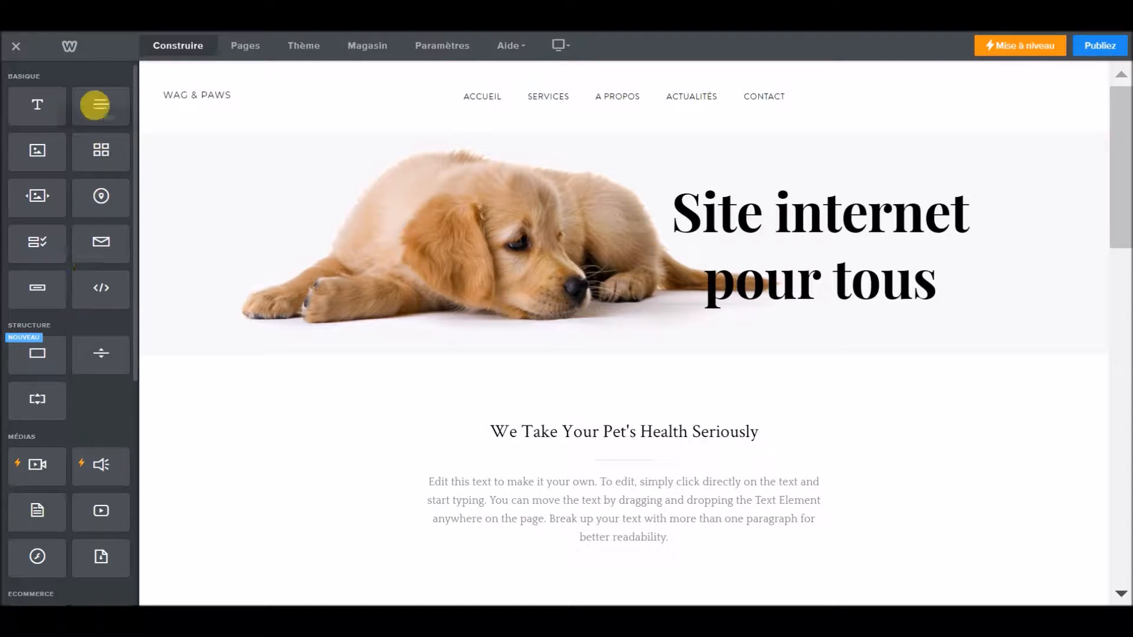
# Step: Add a text element directly below the banner headline and apply a dark font colour to its "hhhh" placeholder text
pyautogui.moveTo(97, 106); pyautogui.dragTo(431, 295)
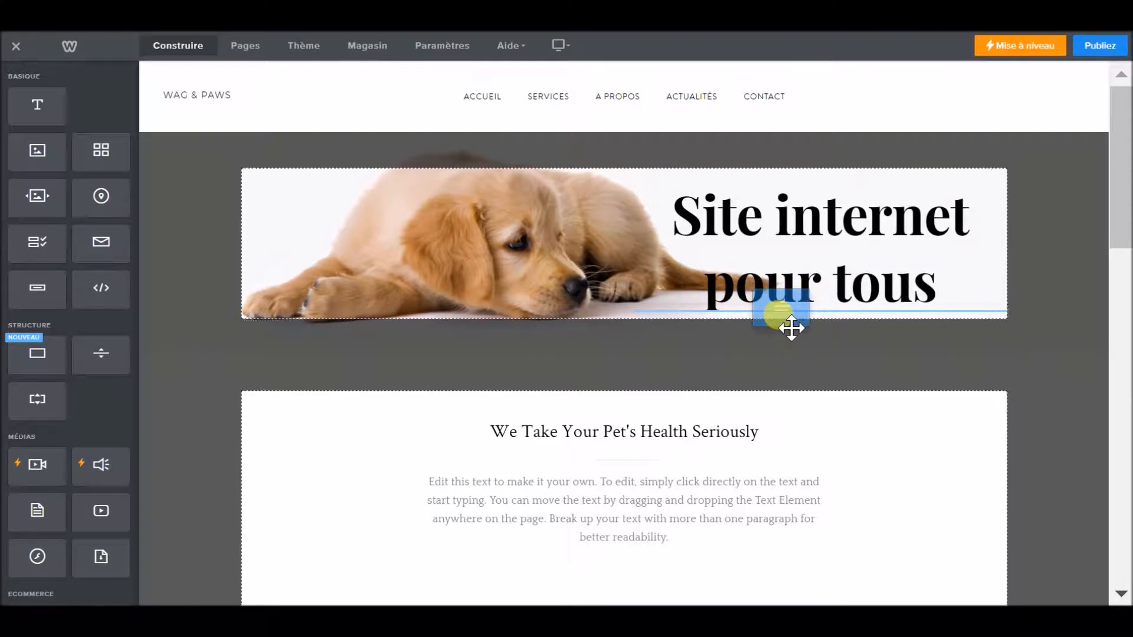
pyautogui.moveTo(792, 328)
pyautogui.mouseDown()
pyautogui.moveTo(807, 329)
pyautogui.moveTo(791, 321)
pyautogui.mouseUp()
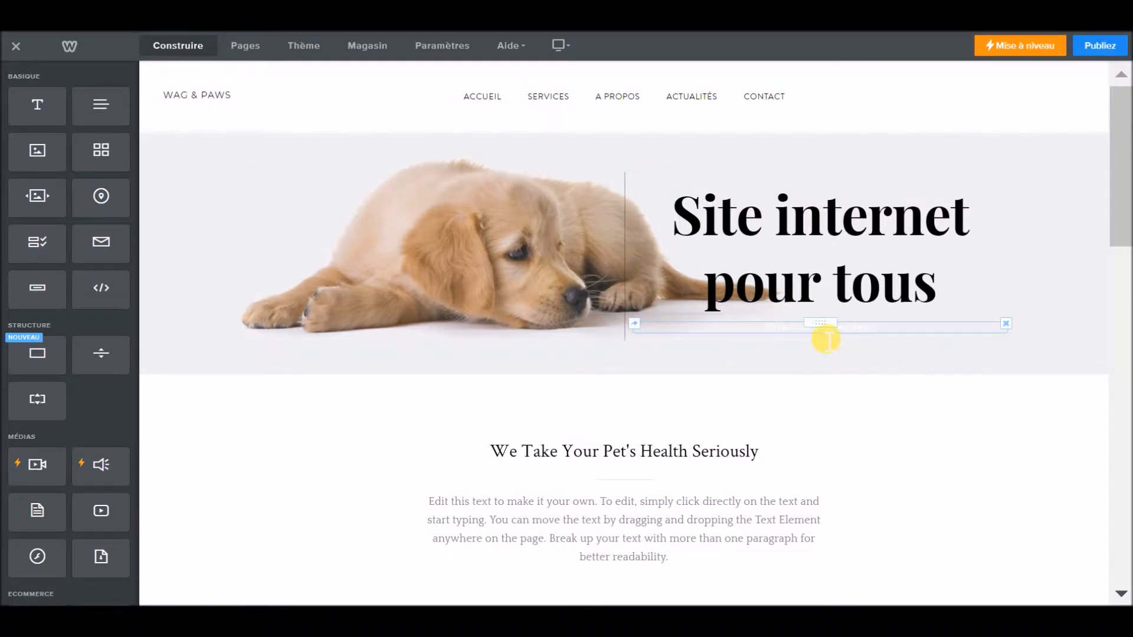
pyautogui.click(774, 339)
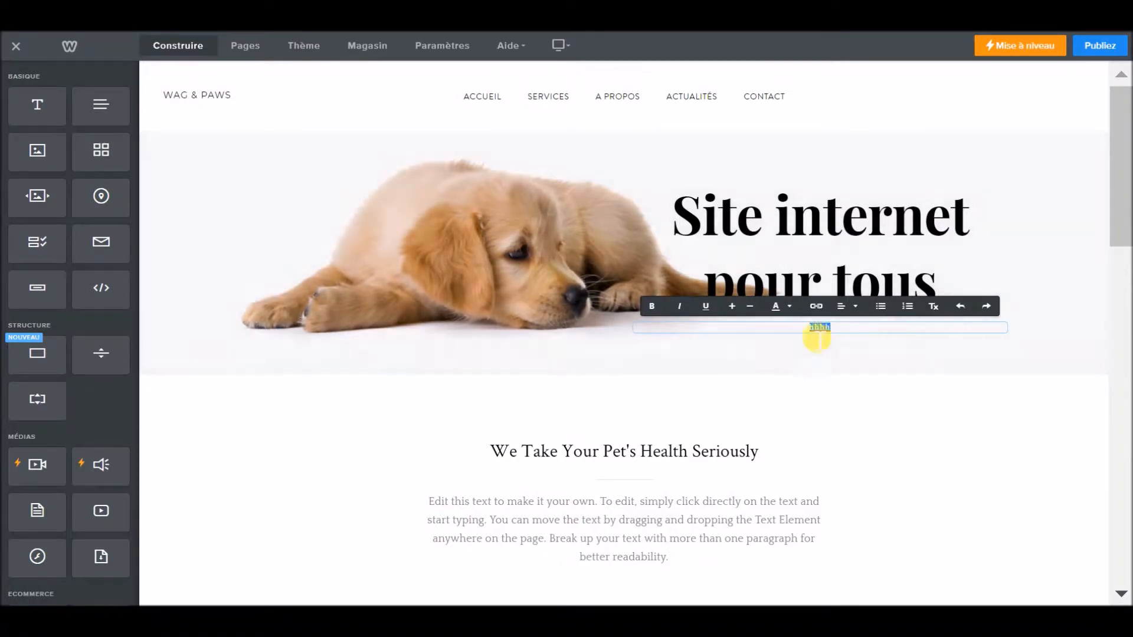
pyautogui.click(788, 306)
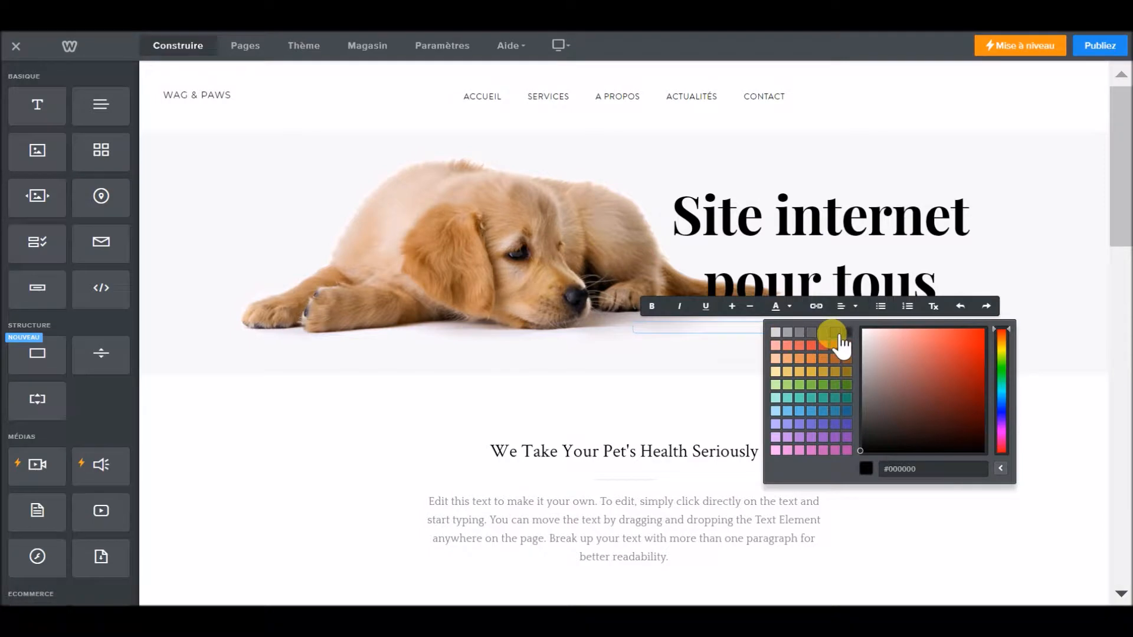
pyautogui.click(850, 334)
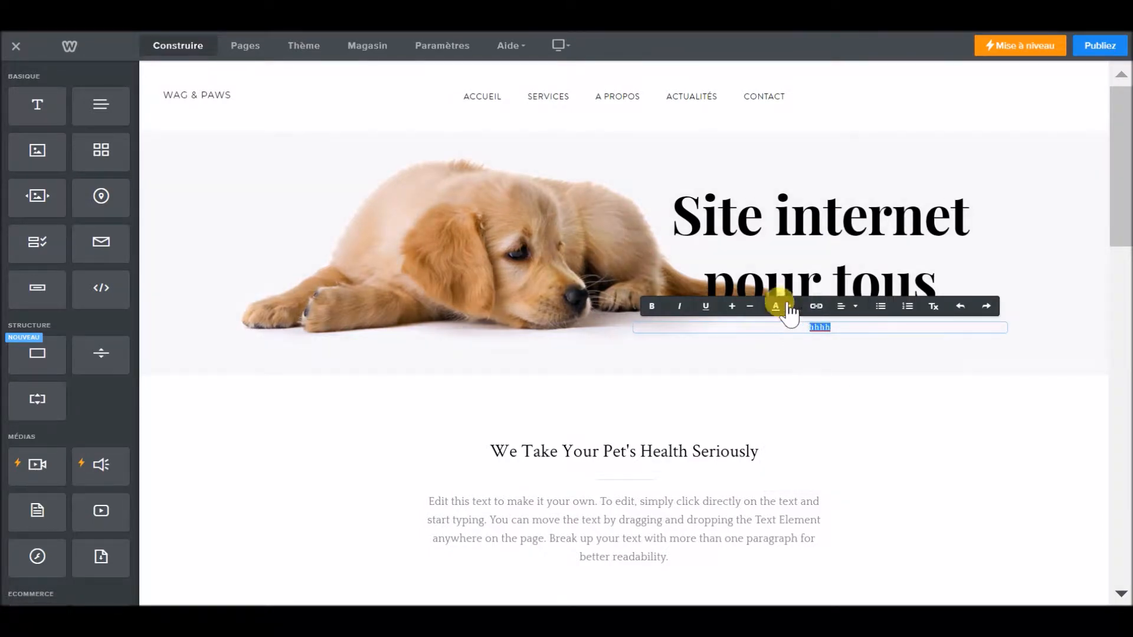
pyautogui.click(850, 345)
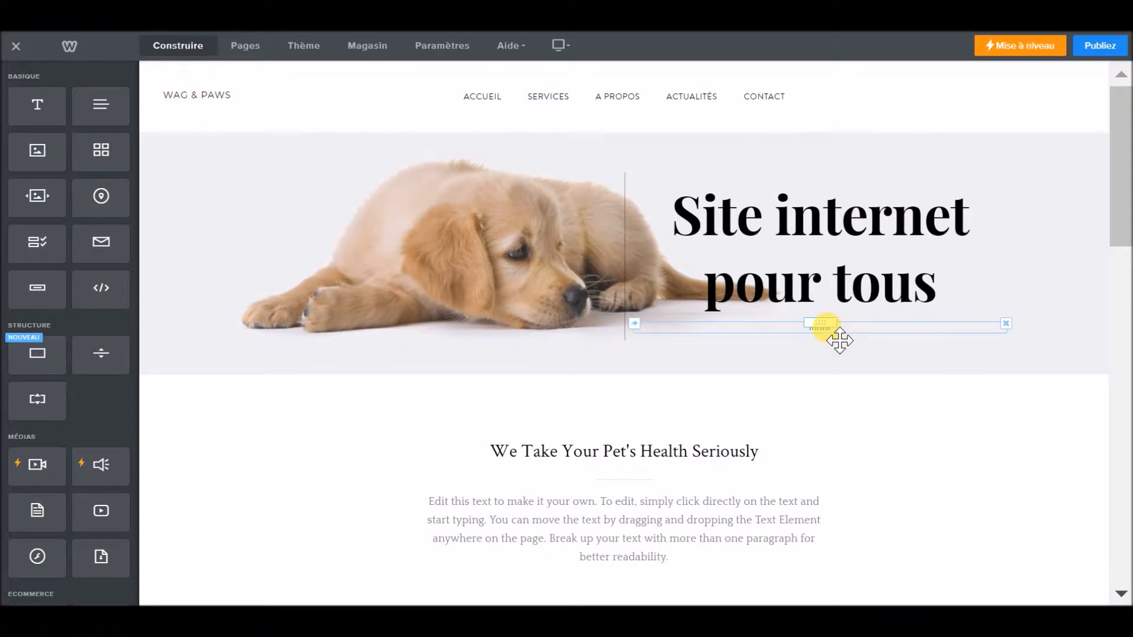
# Step: Replace the placeholder text below the banner headline with "Formation en ligne !"
pyautogui.doubleClick(825, 335)
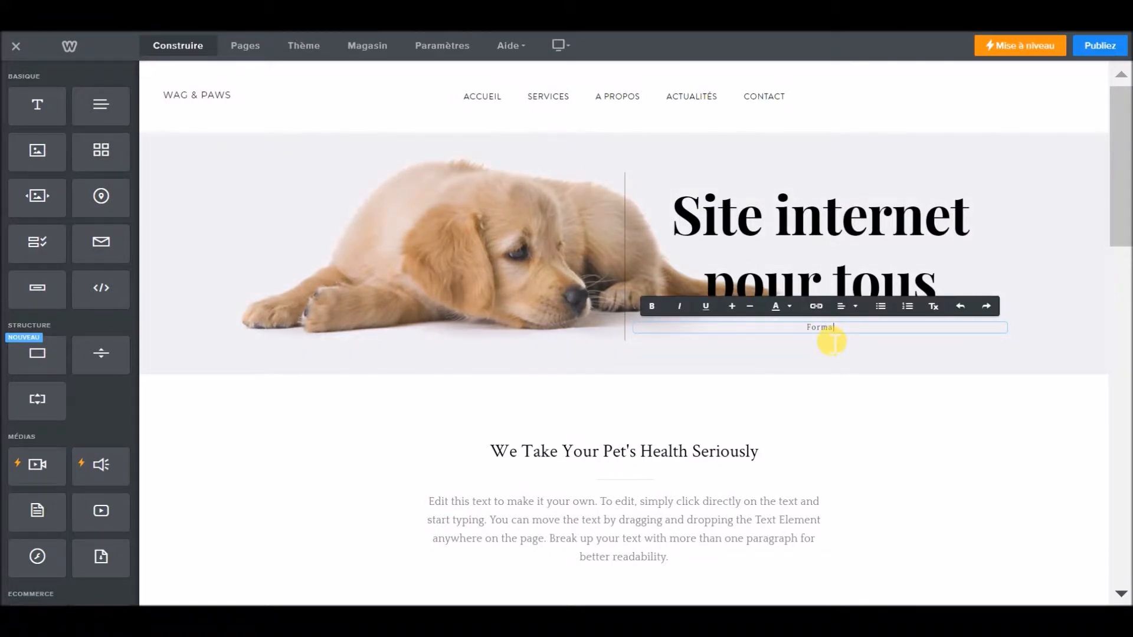
pyautogui.write('Formation en ligne !')
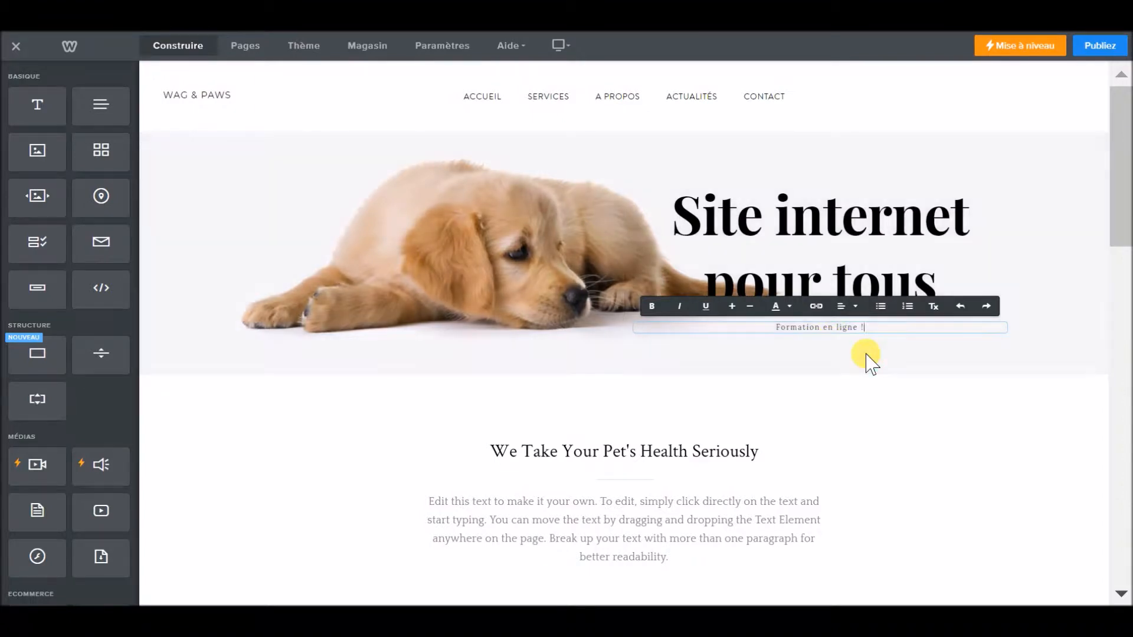
pyautogui.click(866, 354)
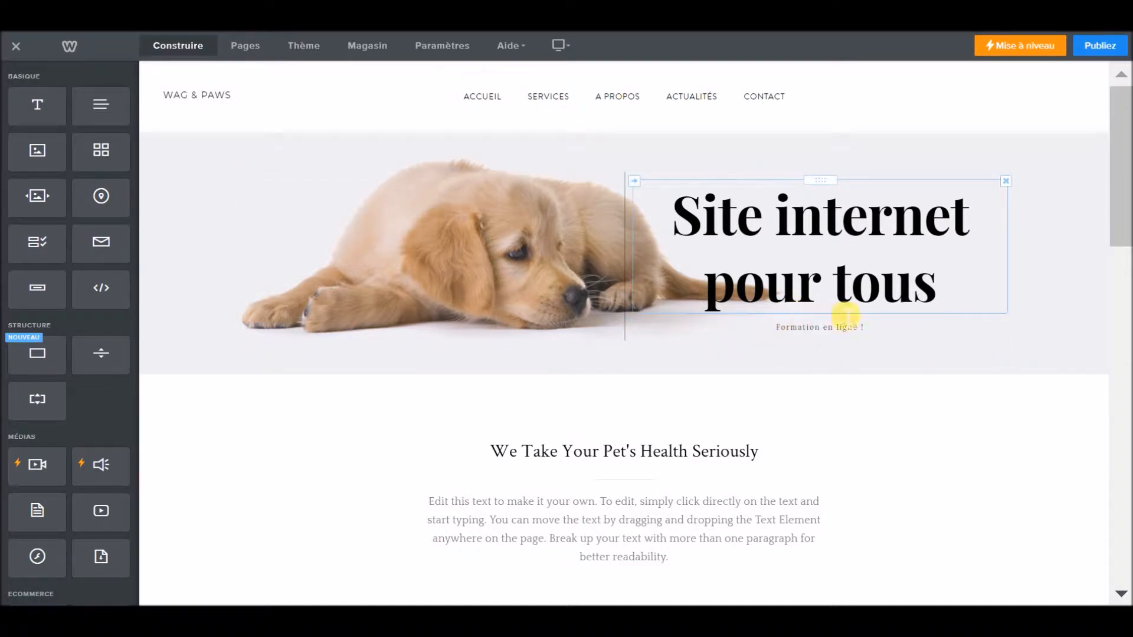
pyautogui.moveTo(837, 328)
pyautogui.mouseDown()
pyautogui.moveTo(834, 349)
pyautogui.moveTo(827, 325)
pyautogui.mouseUp()
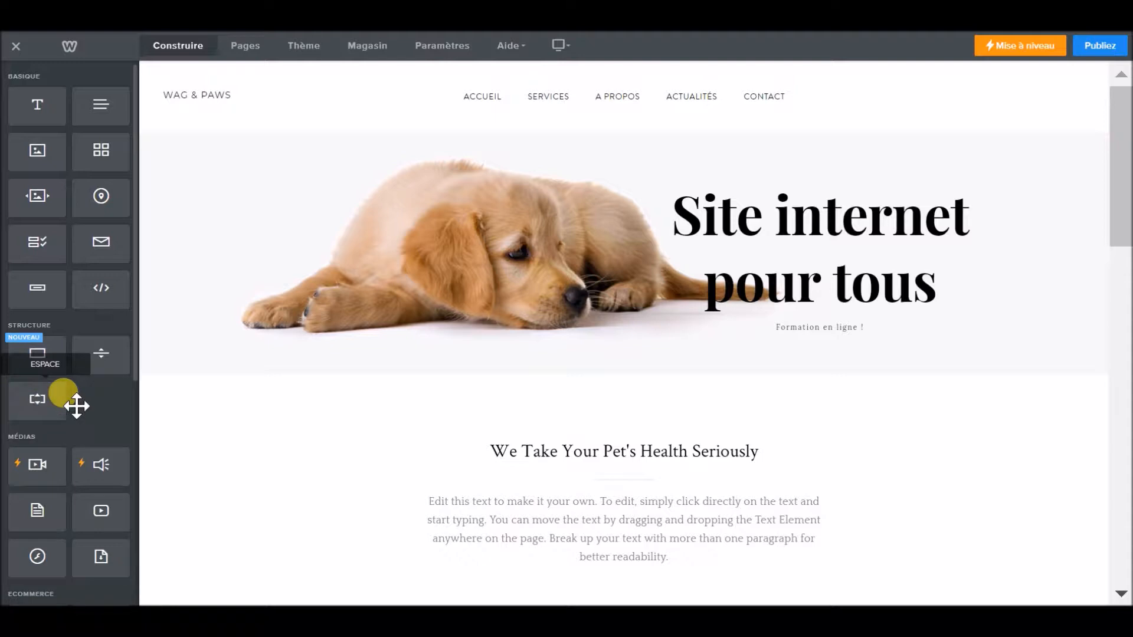
# Step: Insert a spacer between the banner headline and the "Formation en ligne !" text, and reduce the spacer's height slightly
pyautogui.moveTo(37, 398); pyautogui.dragTo(835, 361)
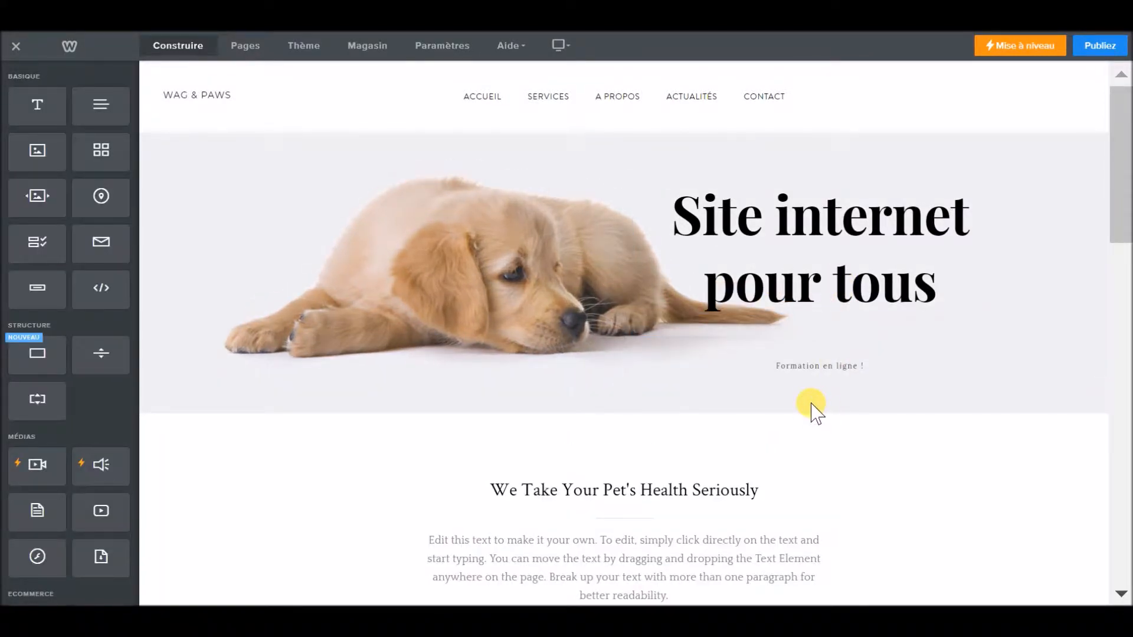
pyautogui.moveTo(859, 340)
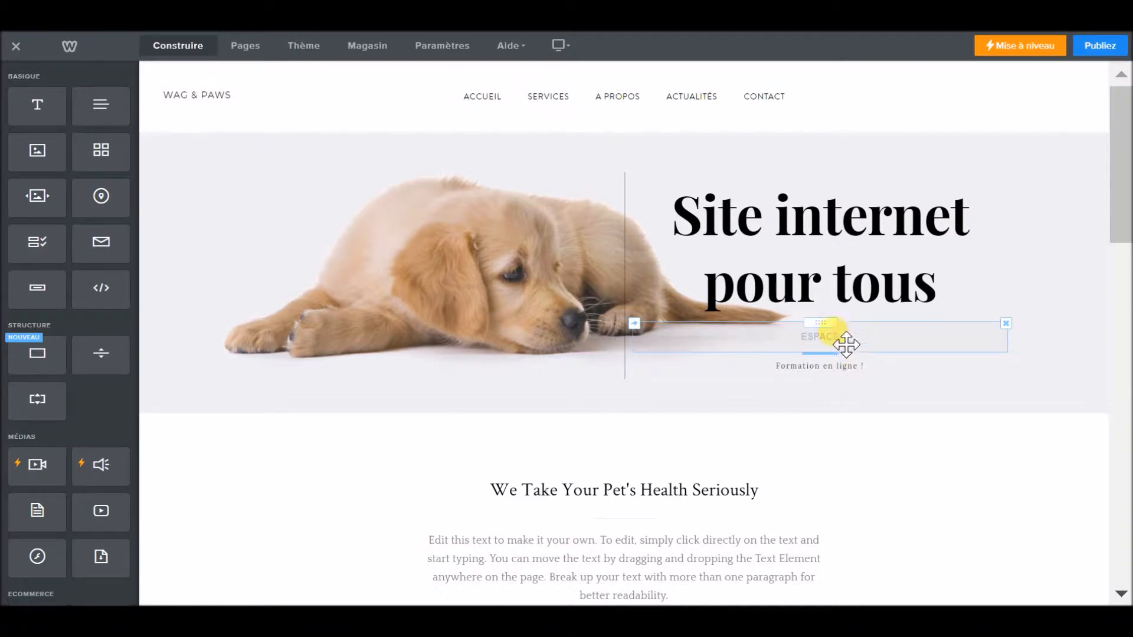
pyautogui.moveTo(837, 364); pyautogui.dragTo(810, 353)
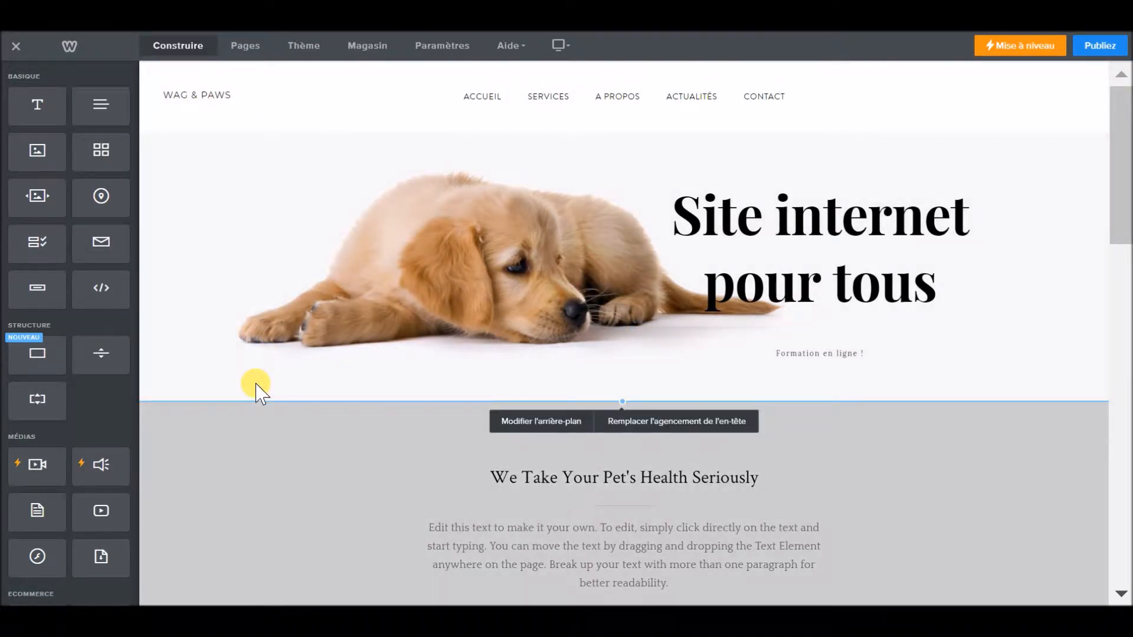
# Step: Start replacing the banner's background image and search the image library for "internet"
pyautogui.click(541, 422)
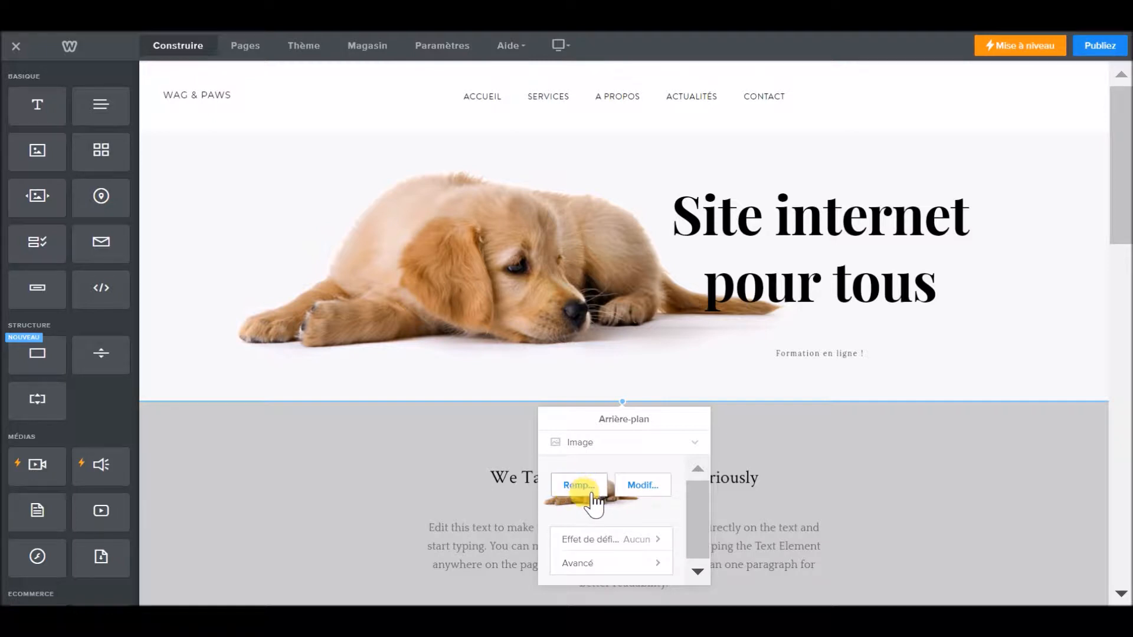
pyautogui.click(589, 486)
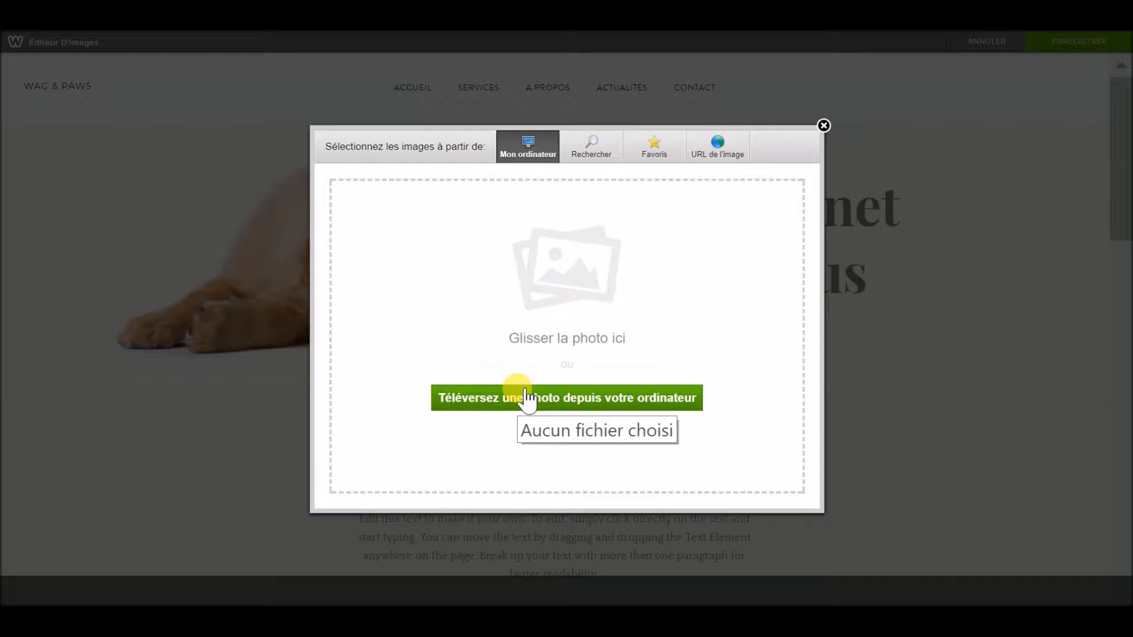
pyautogui.click(589, 151)
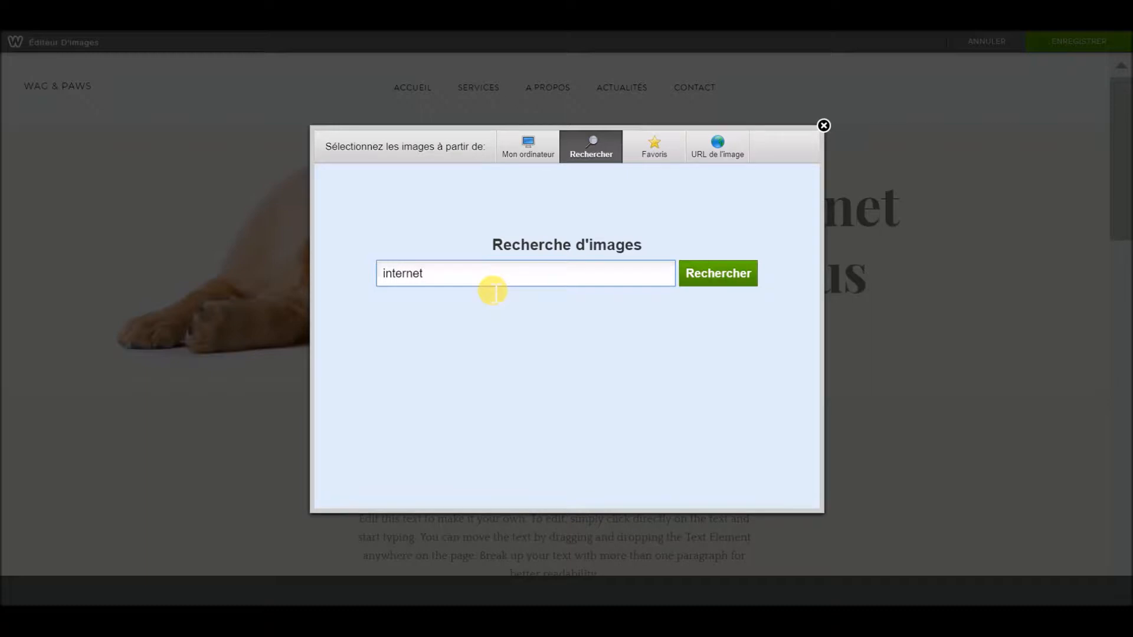
pyautogui.click(721, 282)
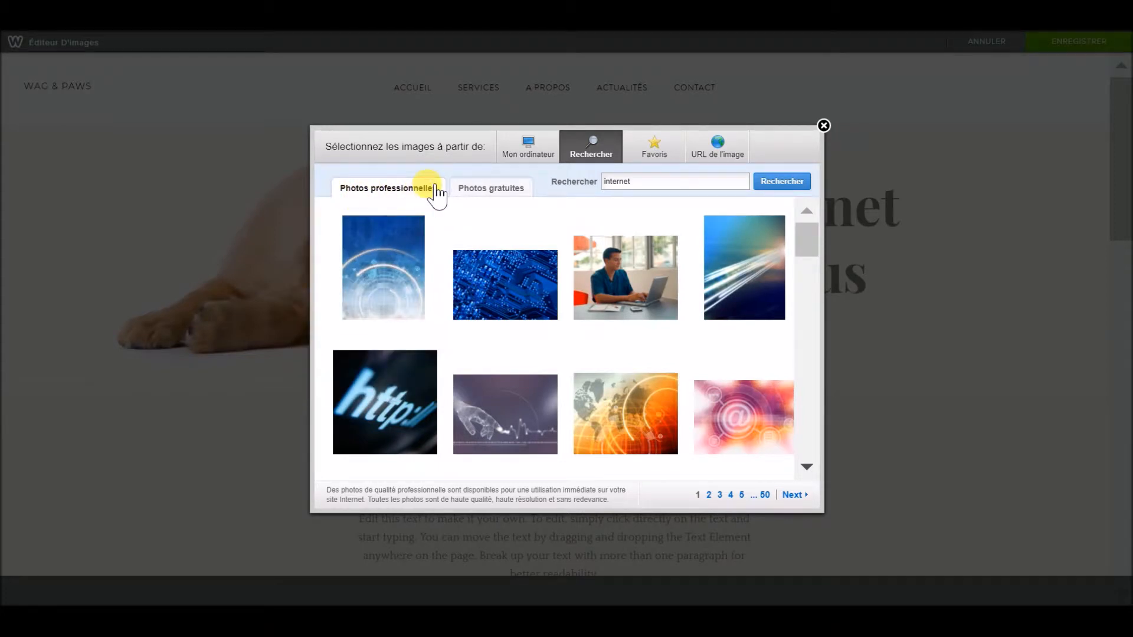
# Step: Browse the professional and free photos, and select the free photo of a gold coin on a laptop keyboard as the banner background
pyautogui.moveTo(392, 253)
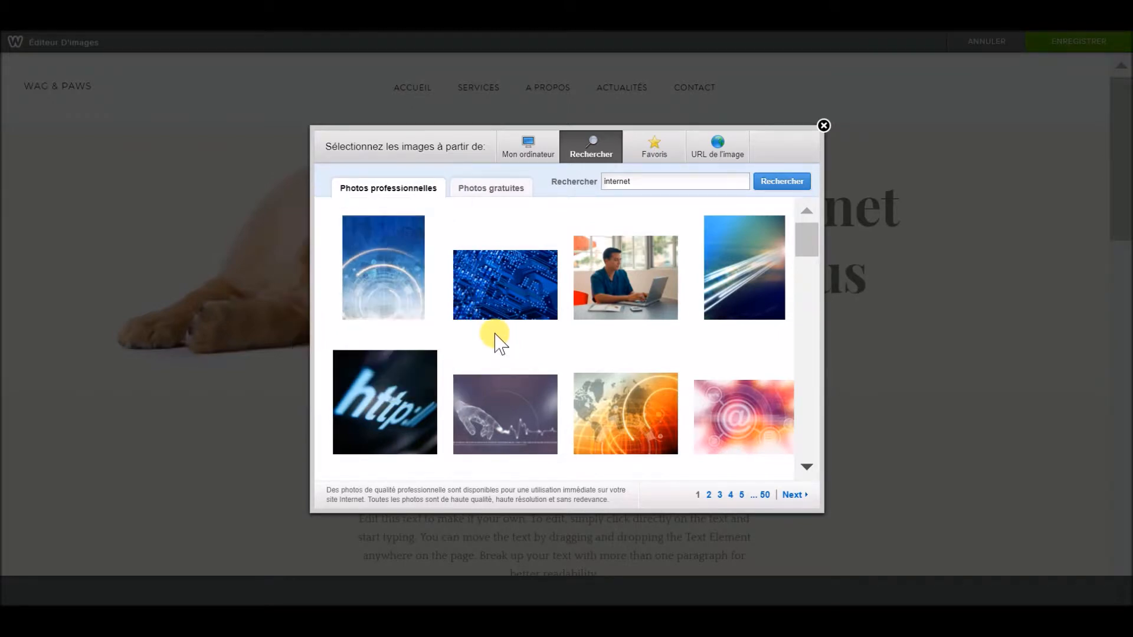
pyautogui.moveTo(649, 301)
pyautogui.scroll(-5, 696, 342)
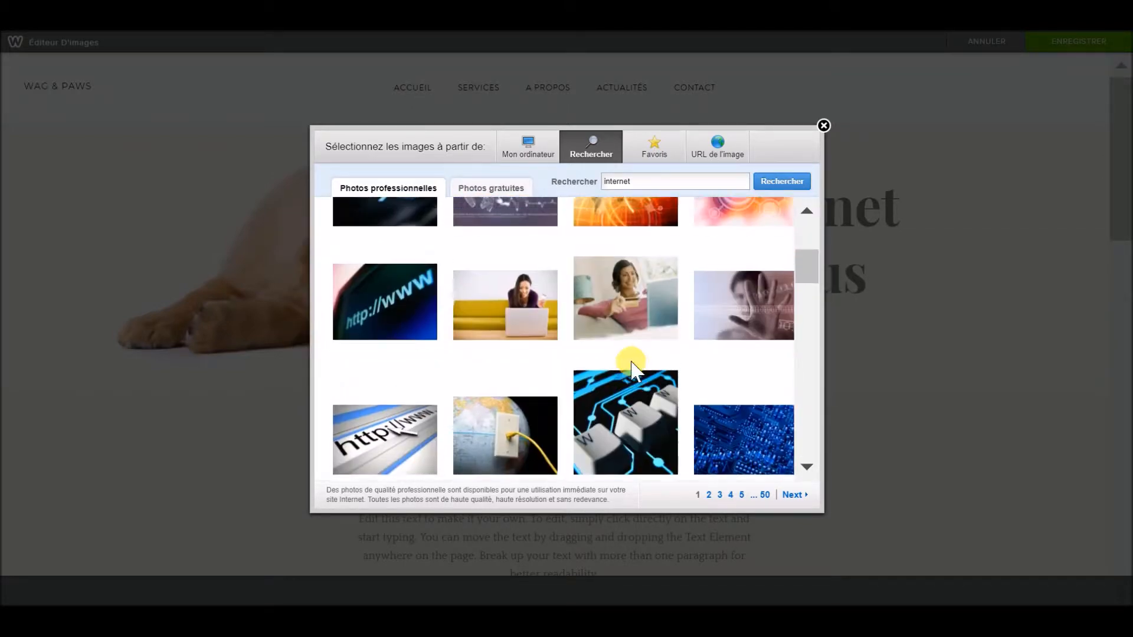
pyautogui.scroll(5, 627, 354)
pyautogui.click(494, 189)
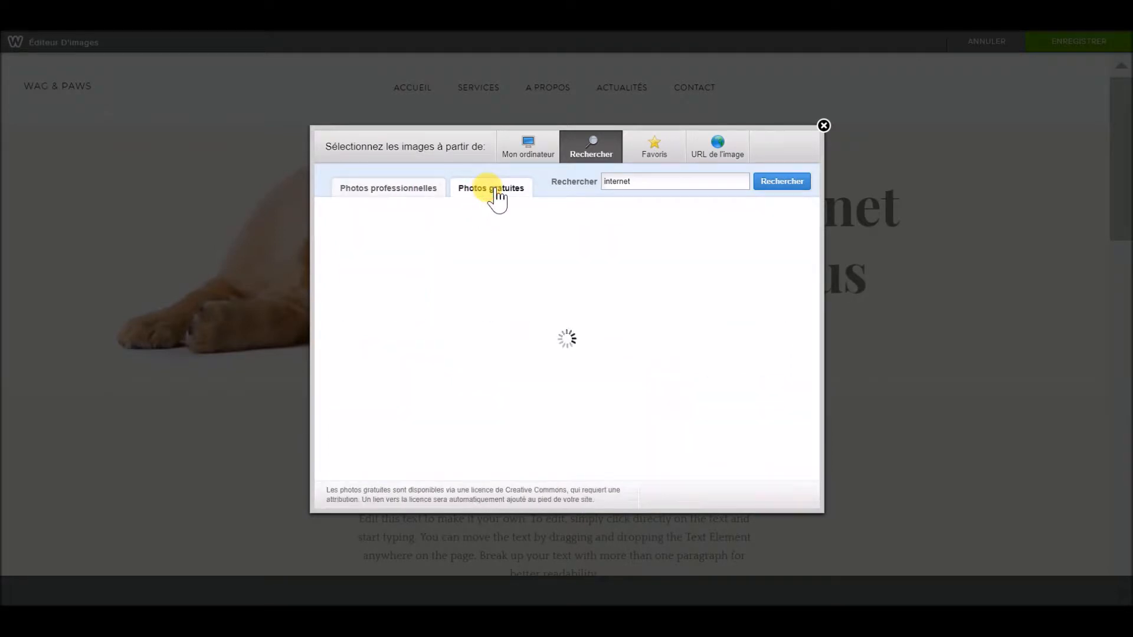
pyautogui.moveTo(553, 271)
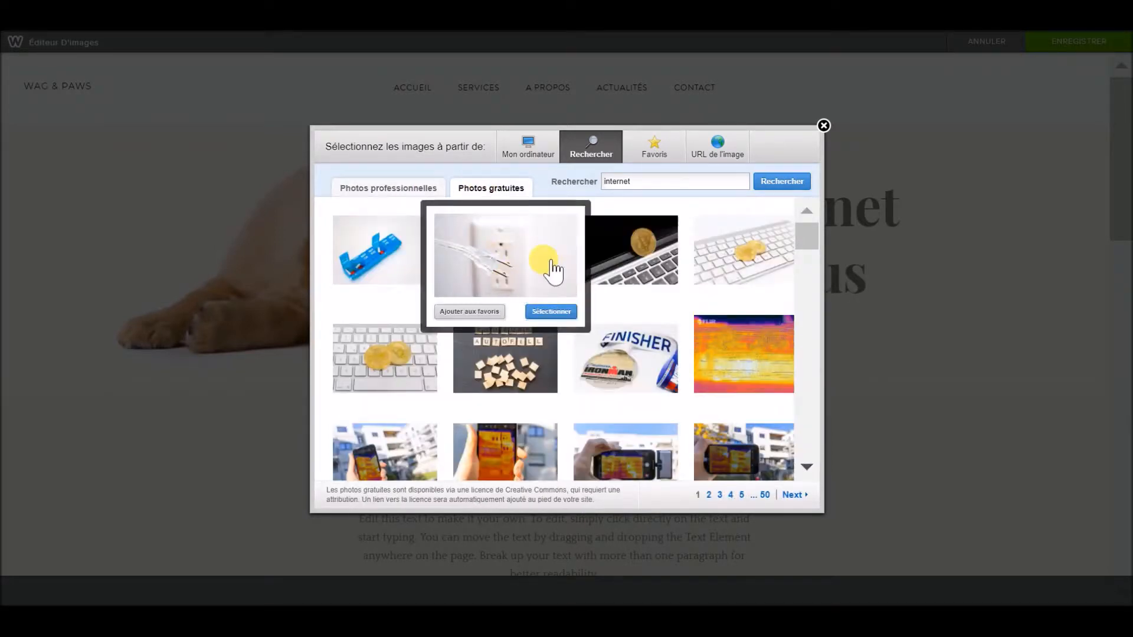
pyautogui.moveTo(506, 399)
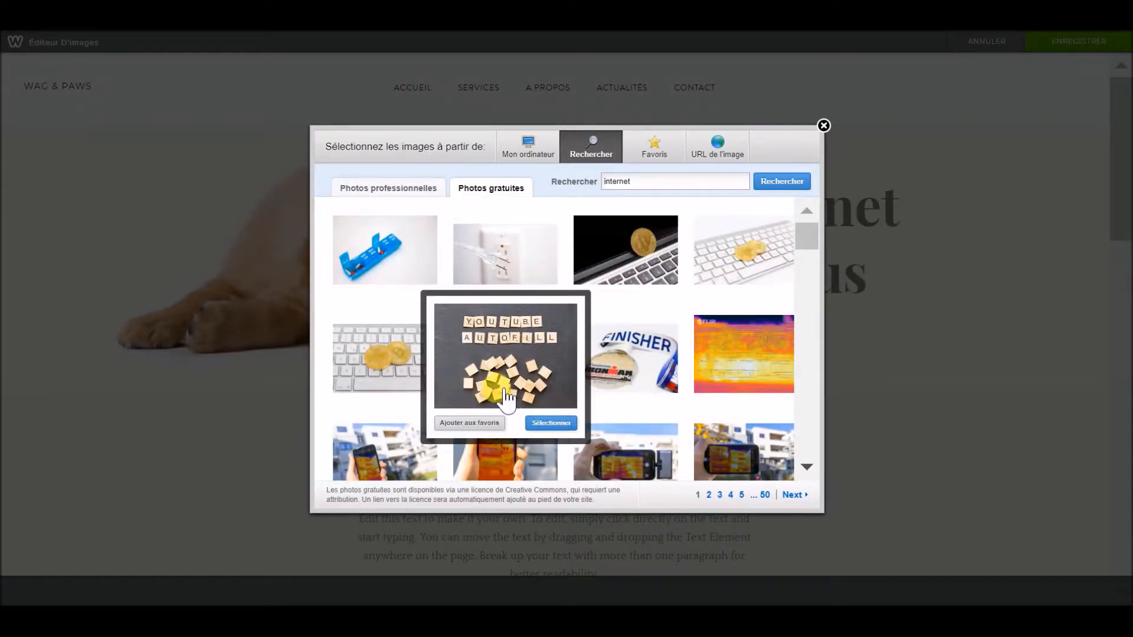
pyautogui.scroll(-3, 525, 371)
pyautogui.moveTo(540, 353)
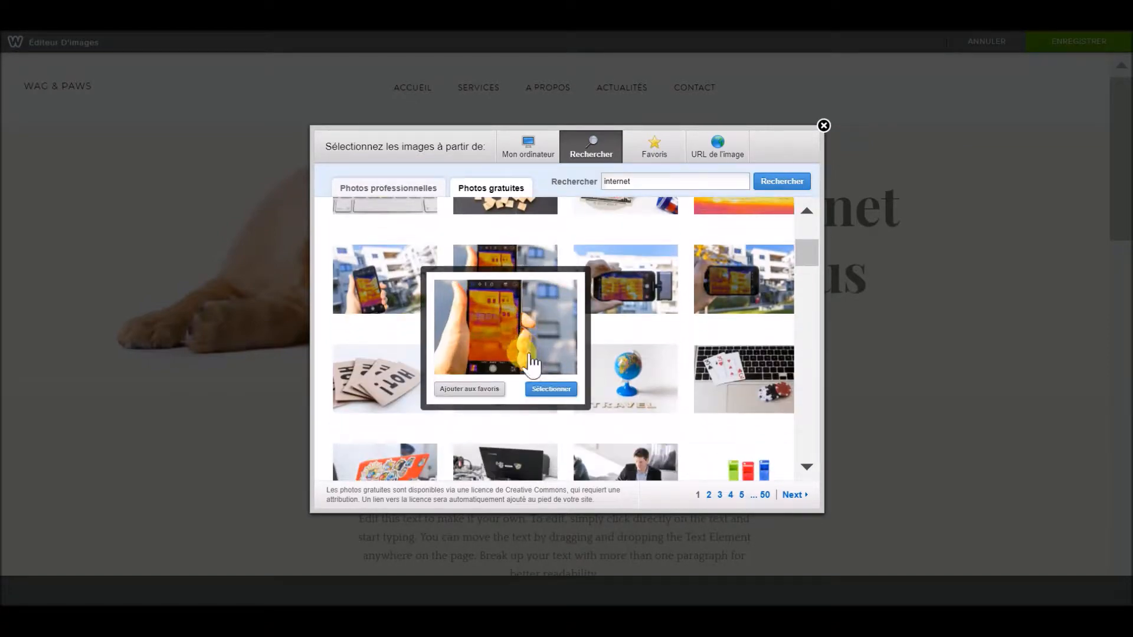
pyautogui.scroll(3, 531, 324)
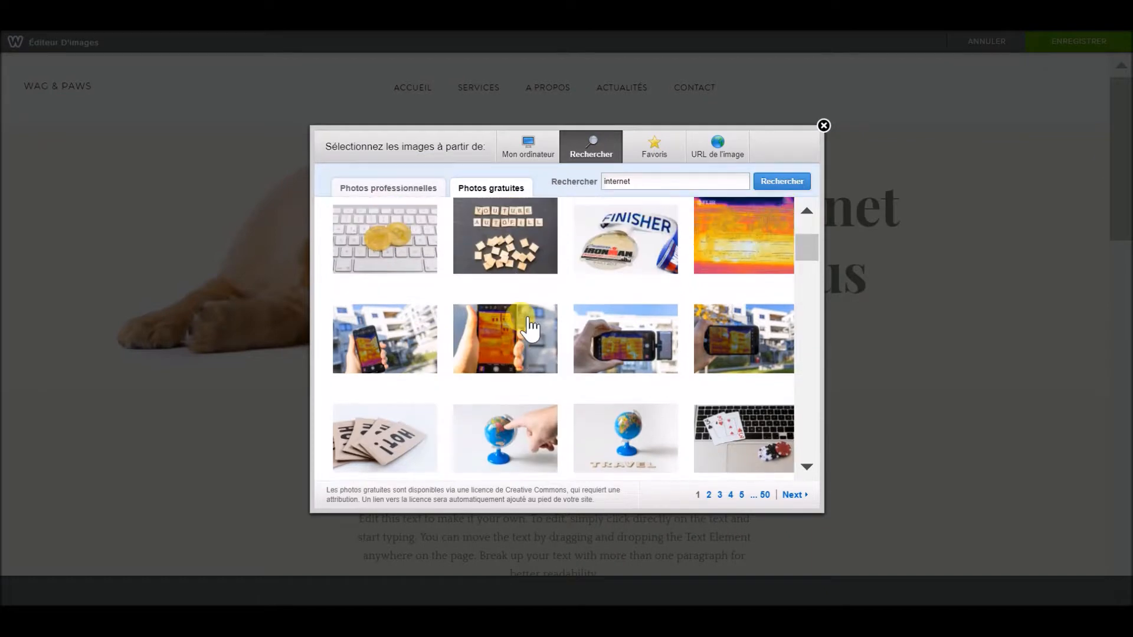
pyautogui.moveTo(634, 272)
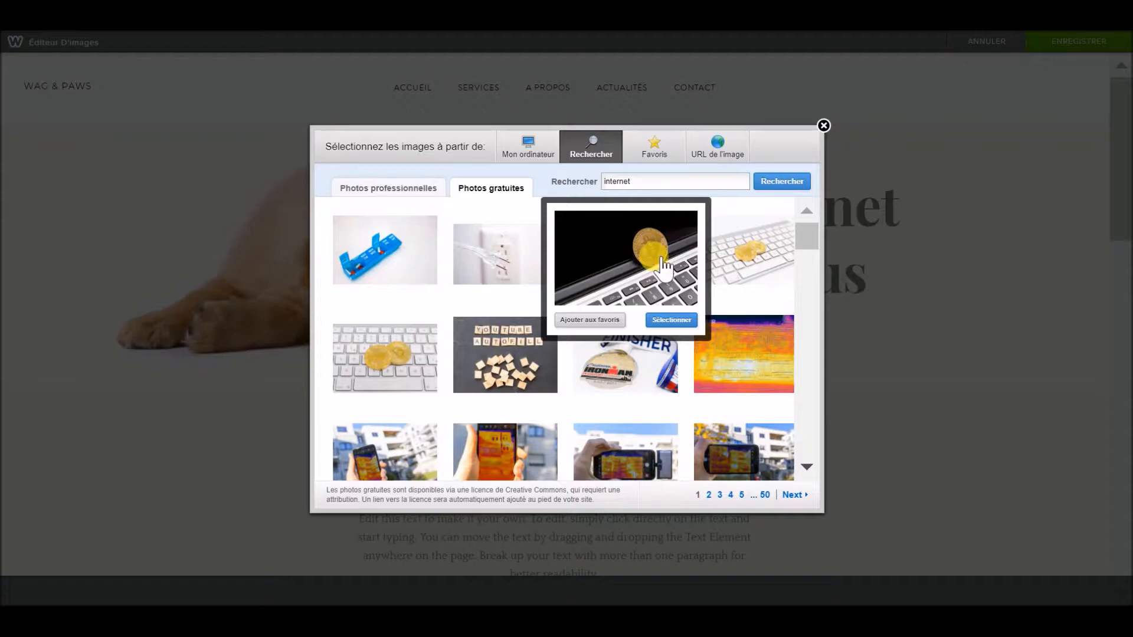
pyautogui.click(667, 319)
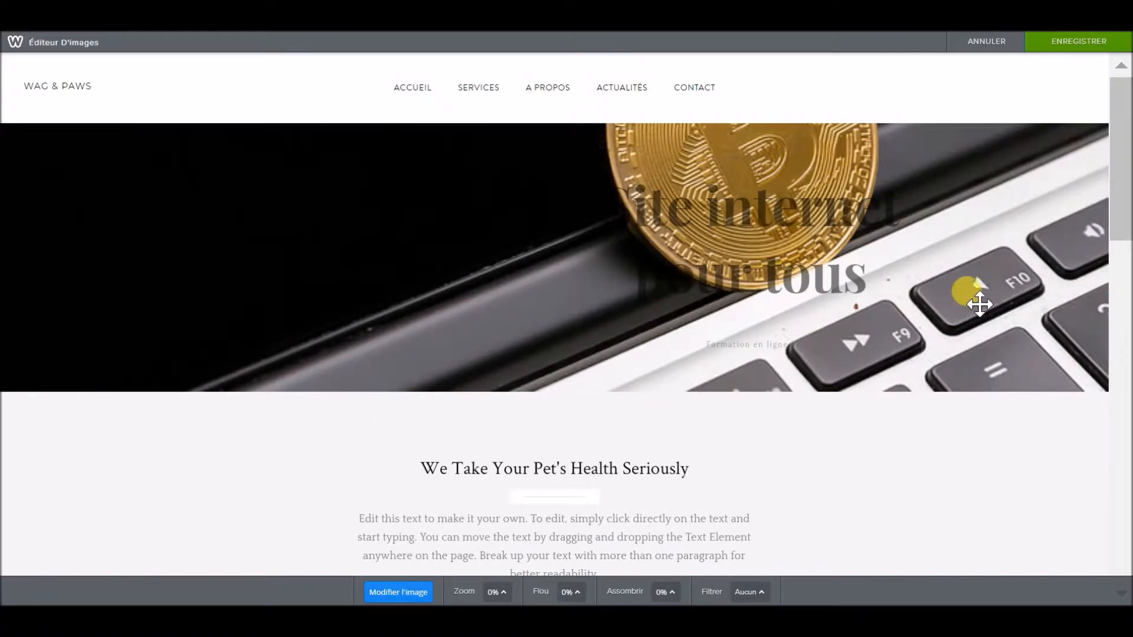
# Step: Reposition the photo within the banner so the laptop keyboard fills it and the gold coin is out of frame
pyautogui.moveTo(981, 260); pyautogui.dragTo(961, 372)
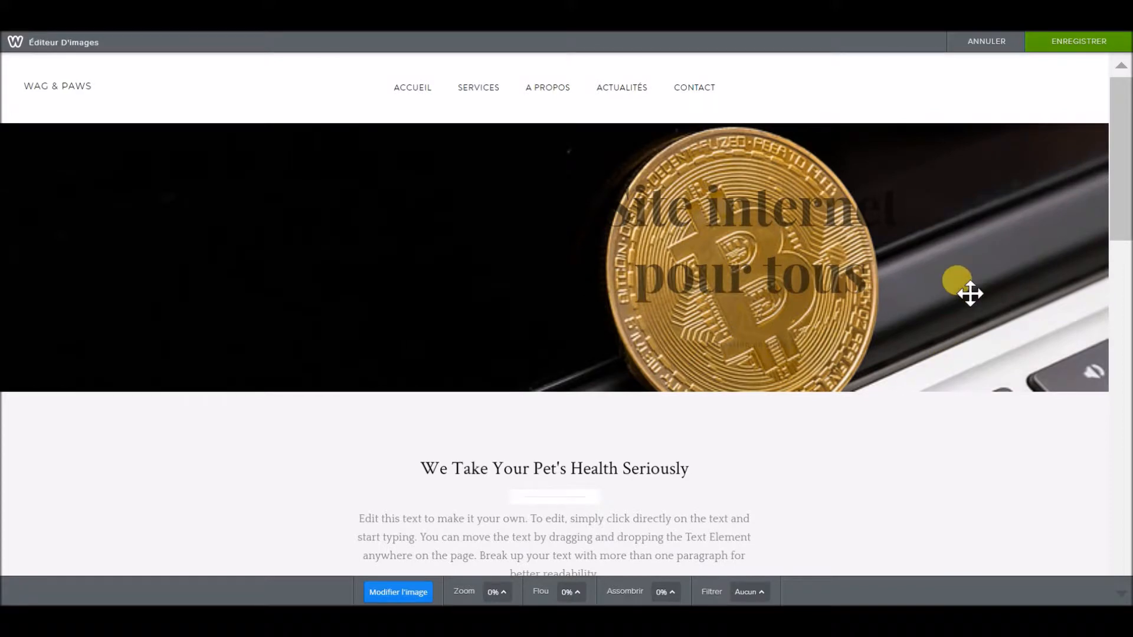
pyautogui.moveTo(1004, 327); pyautogui.dragTo(1015, 167)
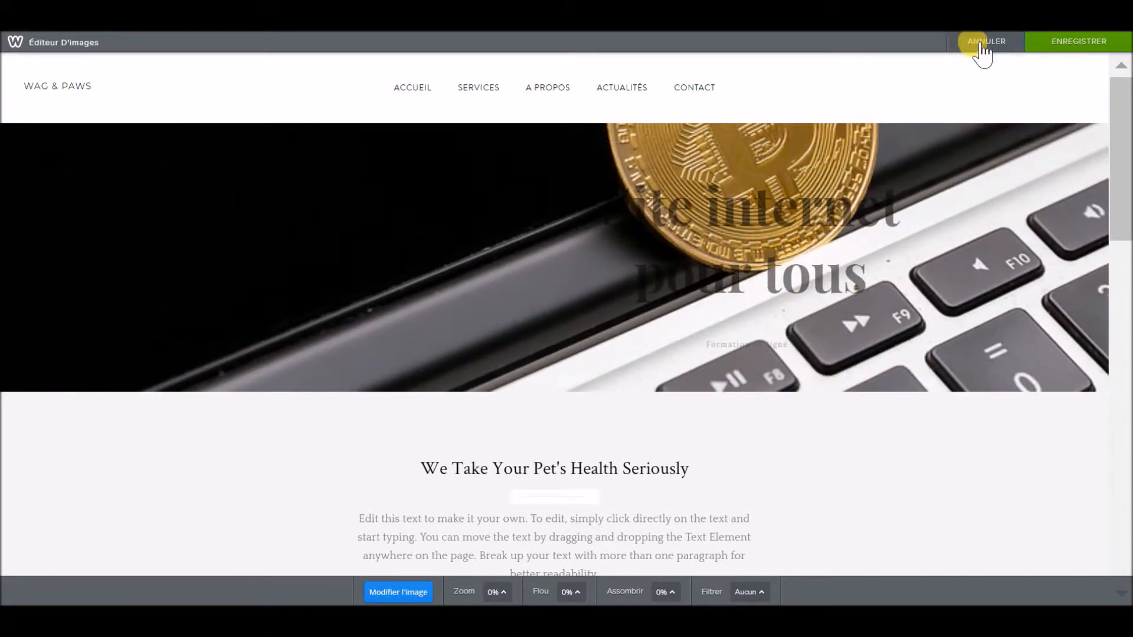
pyautogui.moveTo(981, 362); pyautogui.dragTo(973, 165)
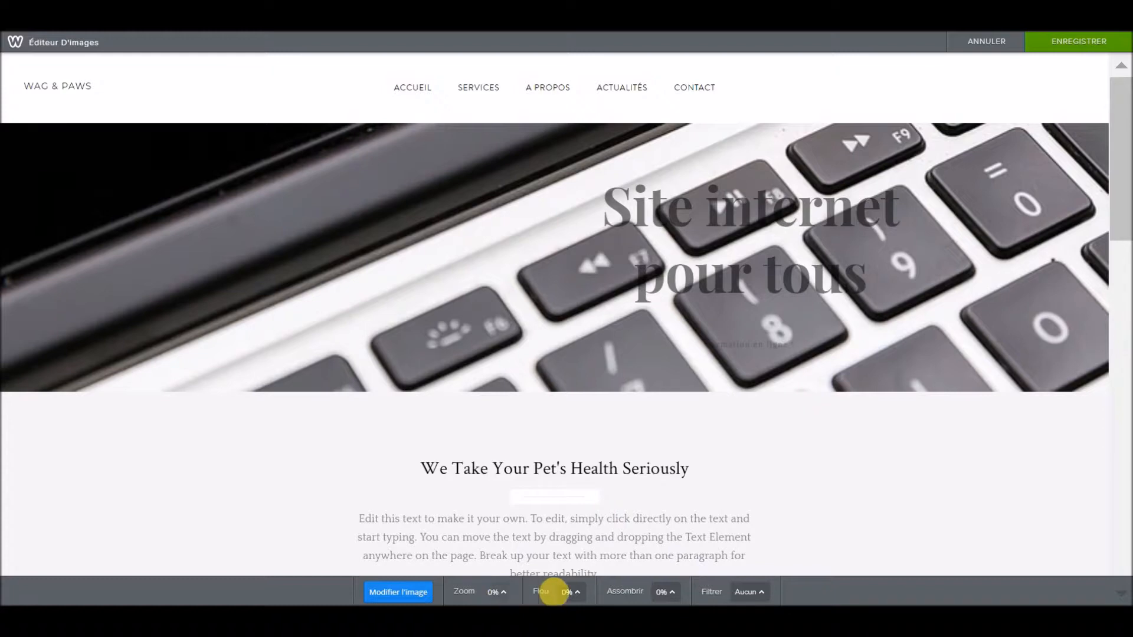
# Step: Blur the banner background image by 10% and save the image edits
pyautogui.click(570, 591)
pyautogui.moveTo(570, 574); pyautogui.dragTo(573, 567)
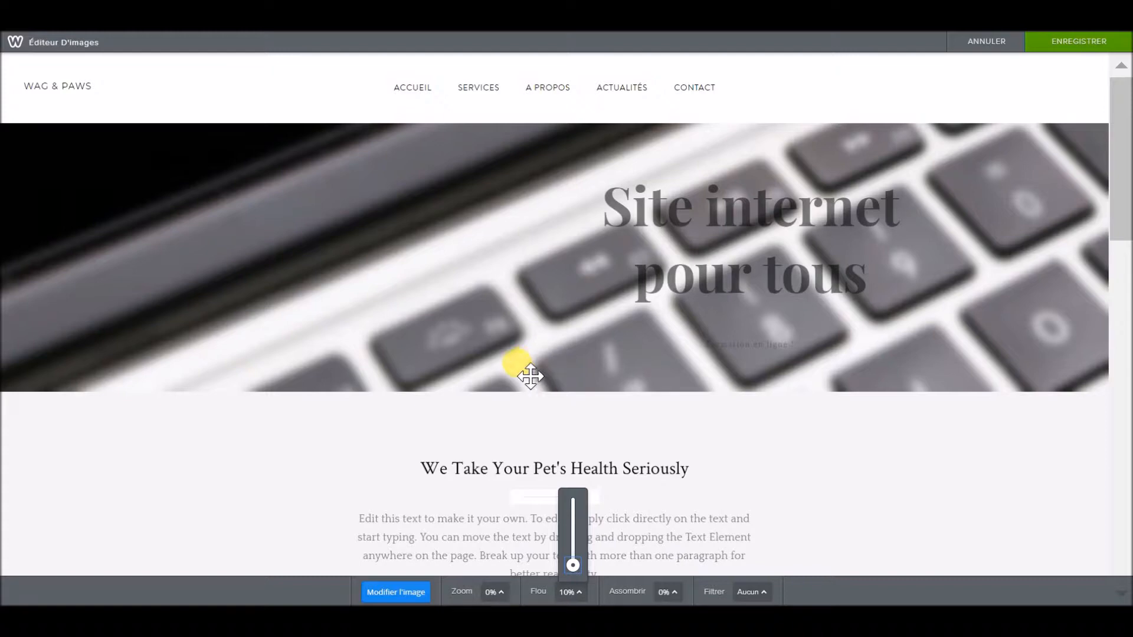
pyautogui.click(1081, 48)
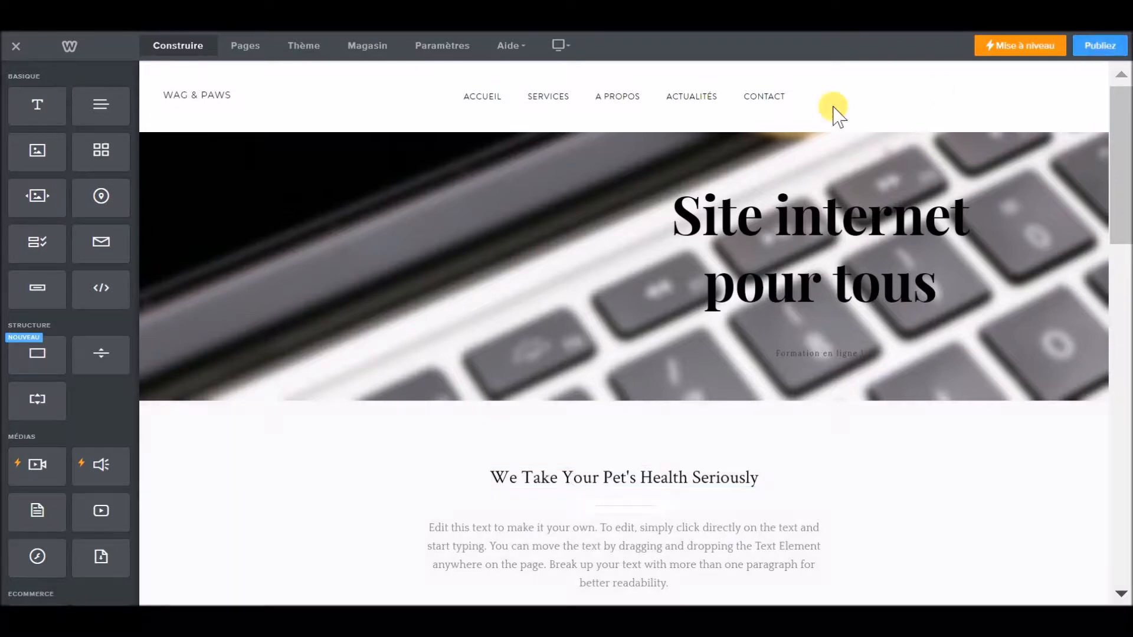
# Step: Look through the page sections from the banner to the "Pet-loving, Highly Skilled Vets" section
pyautogui.scroll(-2, 534, 348)
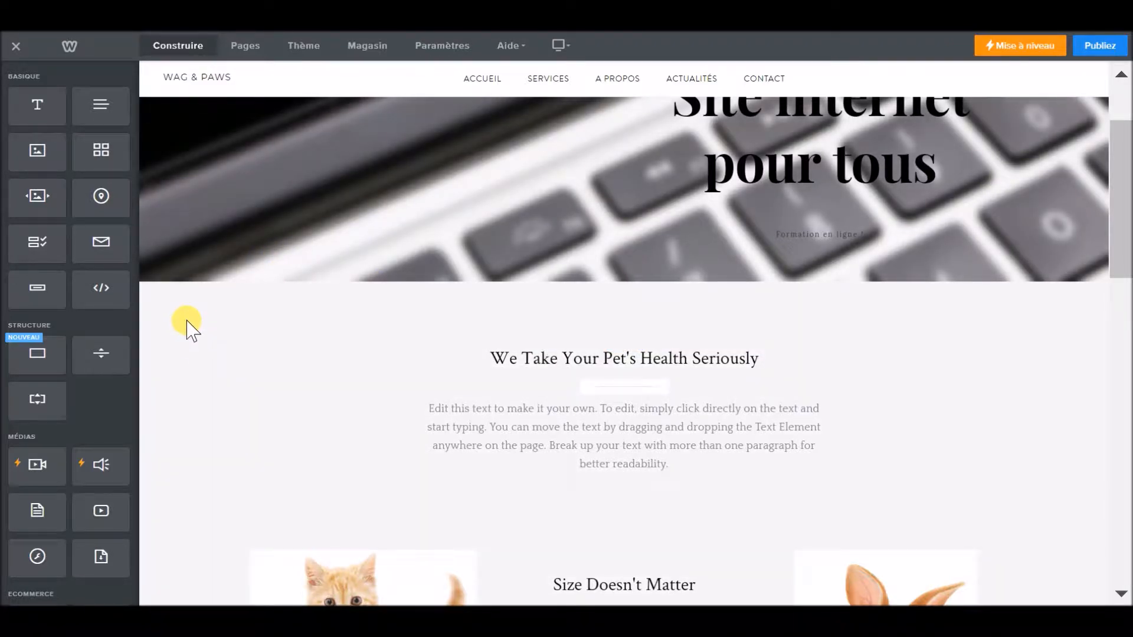
pyautogui.scroll(2, 188, 324)
pyautogui.scroll(-8, 286, 447)
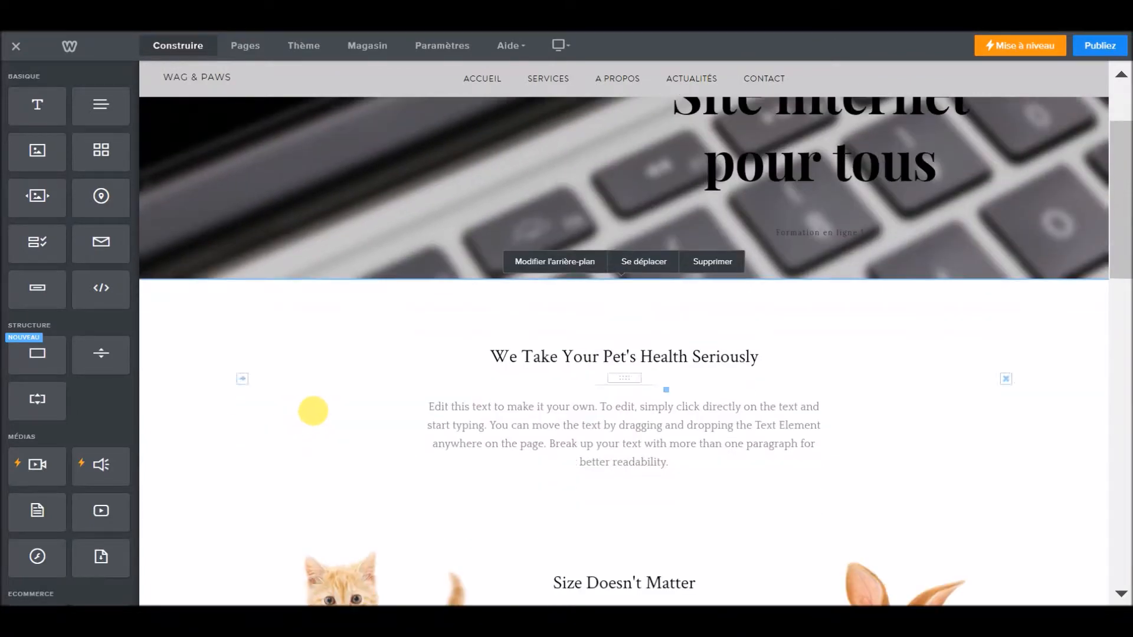
pyautogui.scroll(5, 626, 430)
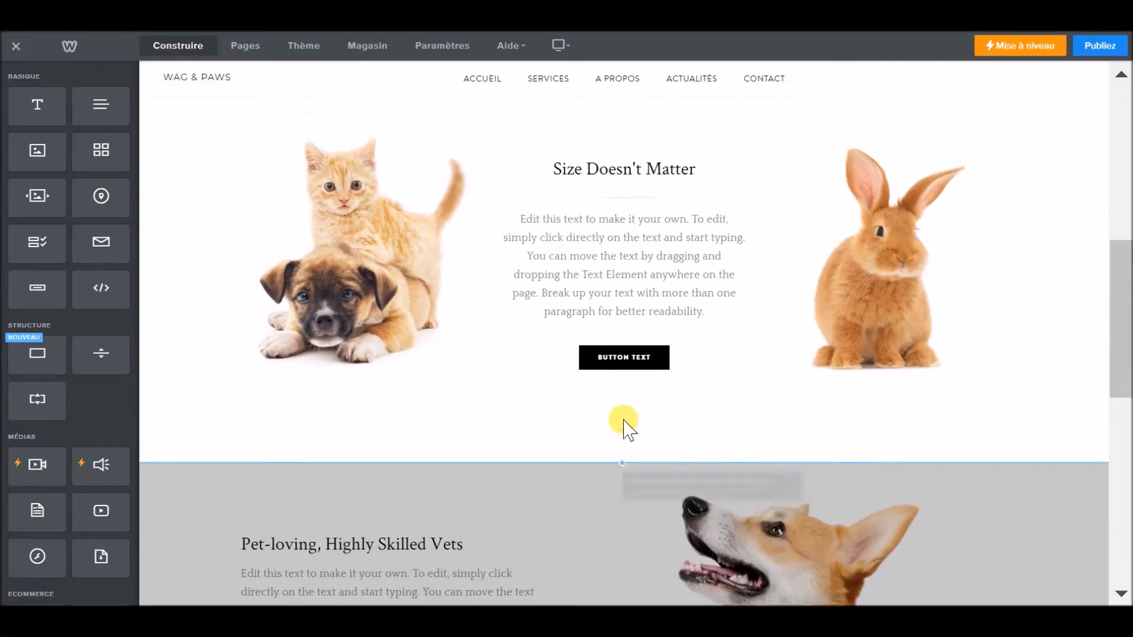
pyautogui.scroll(1, 684, 307)
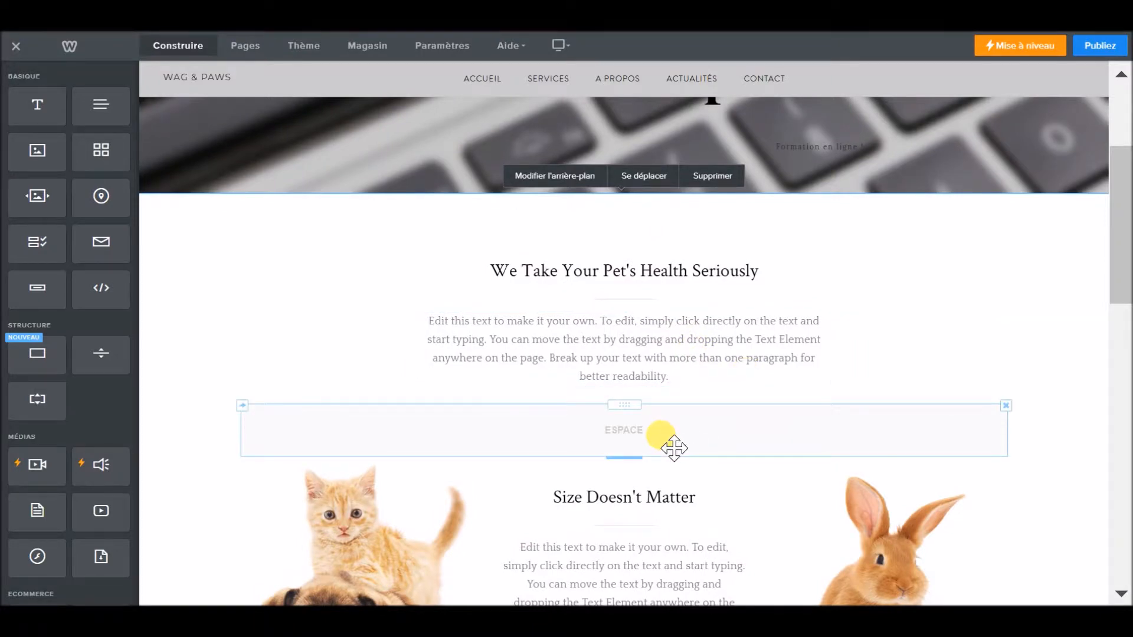
pyautogui.scroll(-2, 611, 385)
pyautogui.scroll(-6, 584, 398)
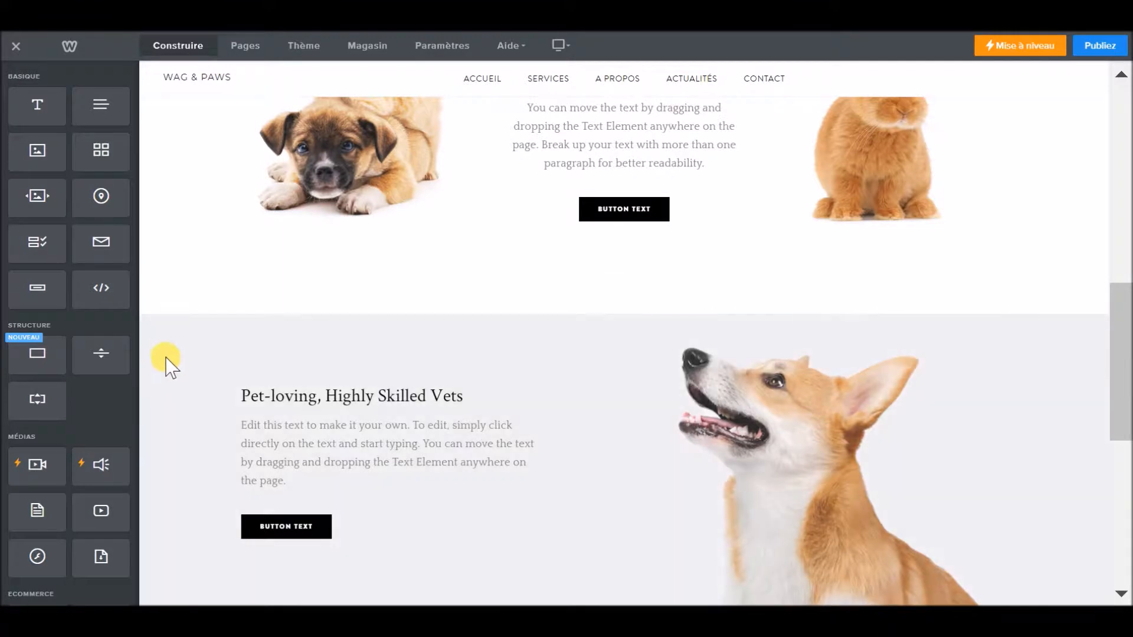
pyautogui.scroll(-2, 164, 342)
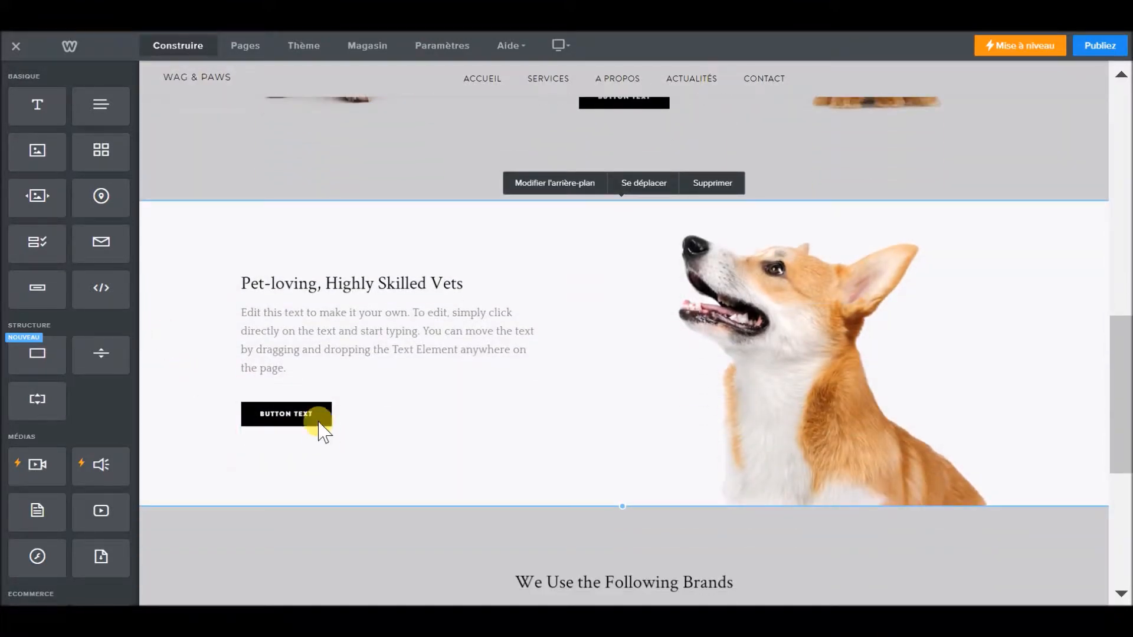
# Step: Change the background of the "Pet-loving, Highly Skilled Vets" section from an image to the solid red colour #ff0808
pyautogui.click(575, 184)
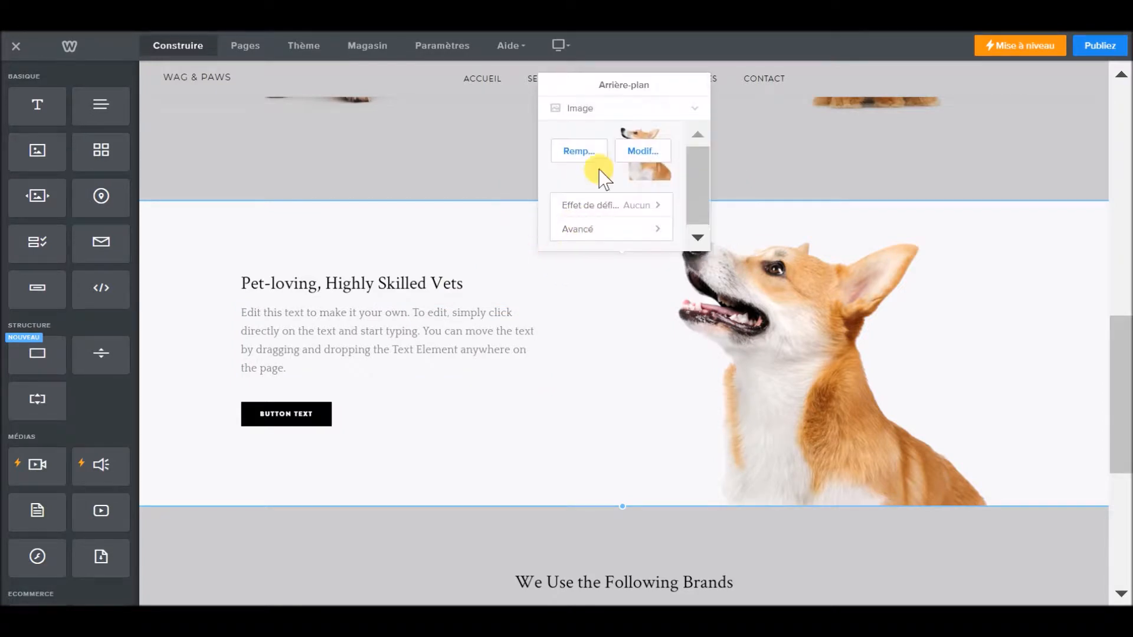
pyautogui.click(598, 110)
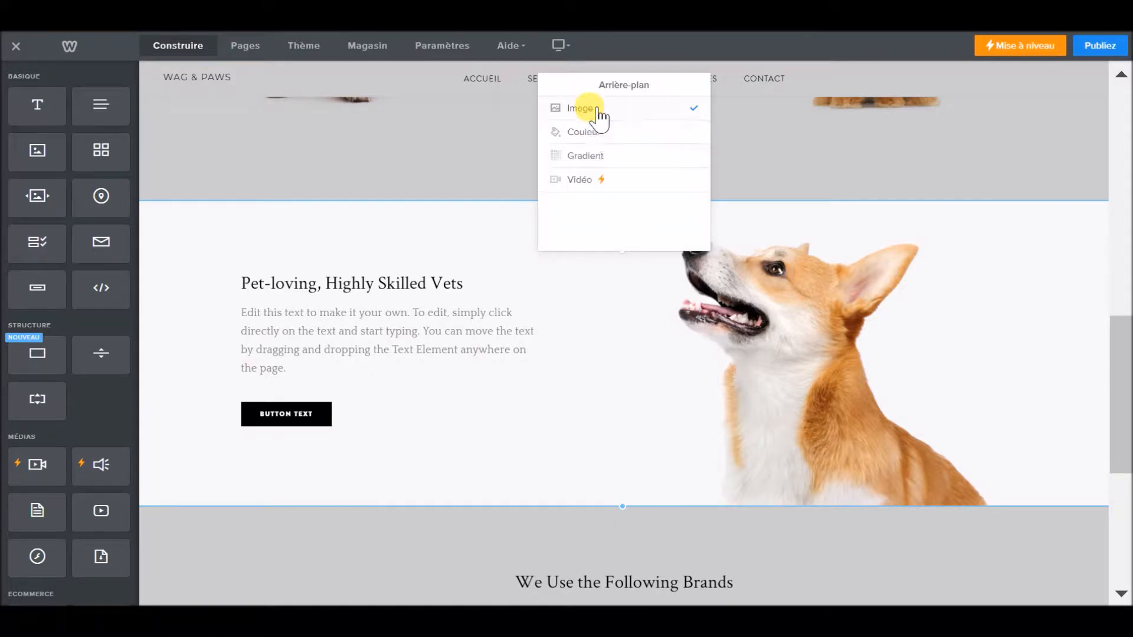
pyautogui.click(602, 137)
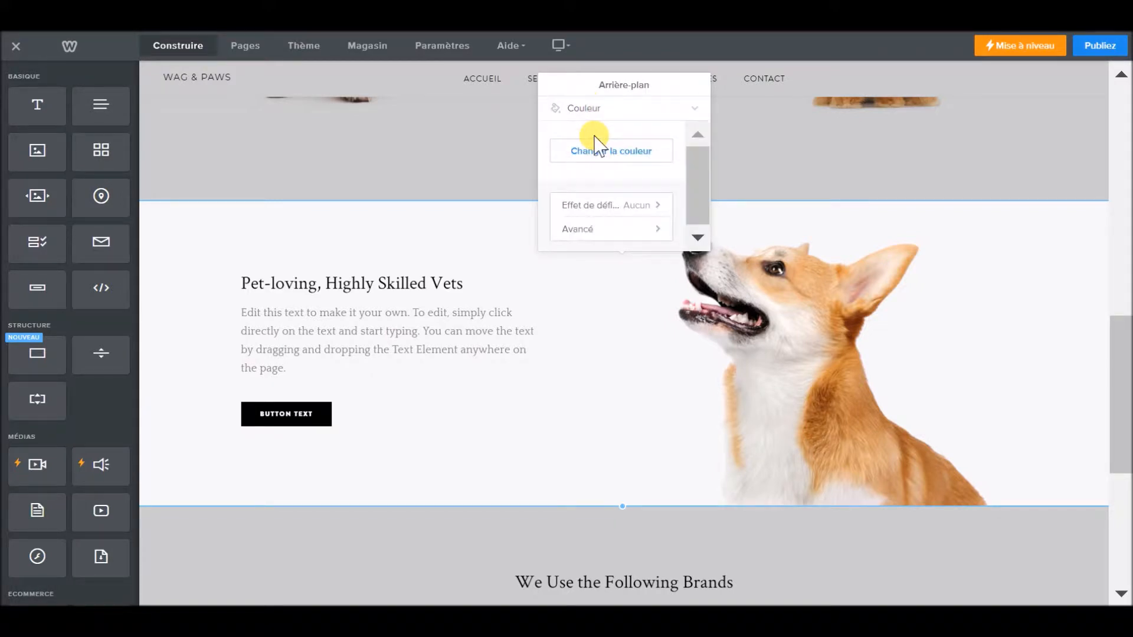
pyautogui.click(619, 155)
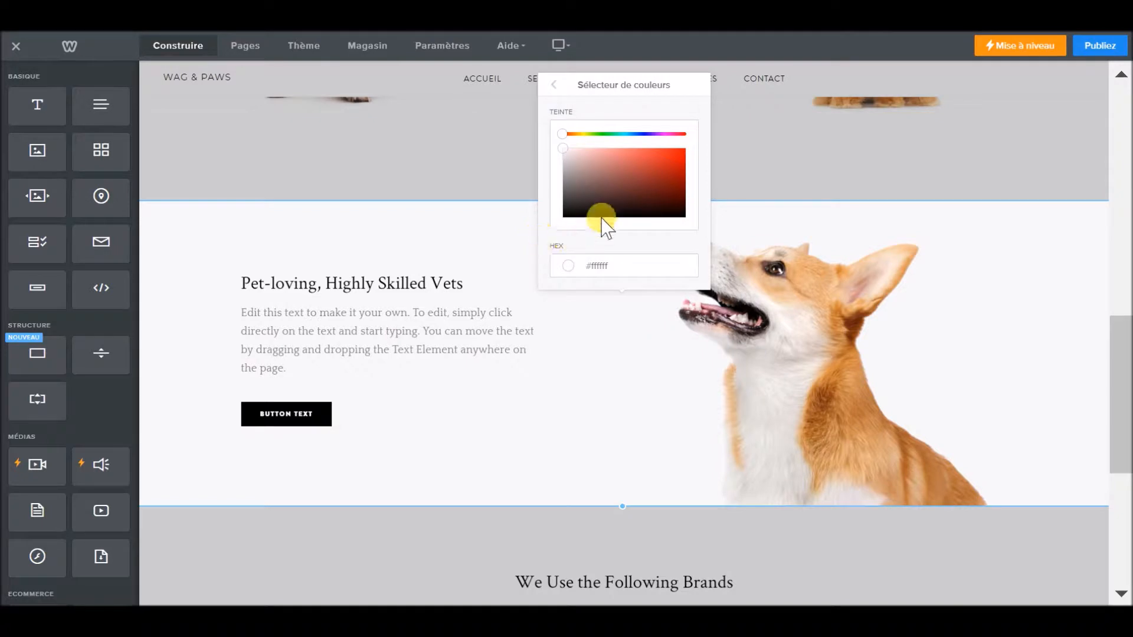
pyautogui.moveTo(611, 169); pyautogui.dragTo(689, 159)
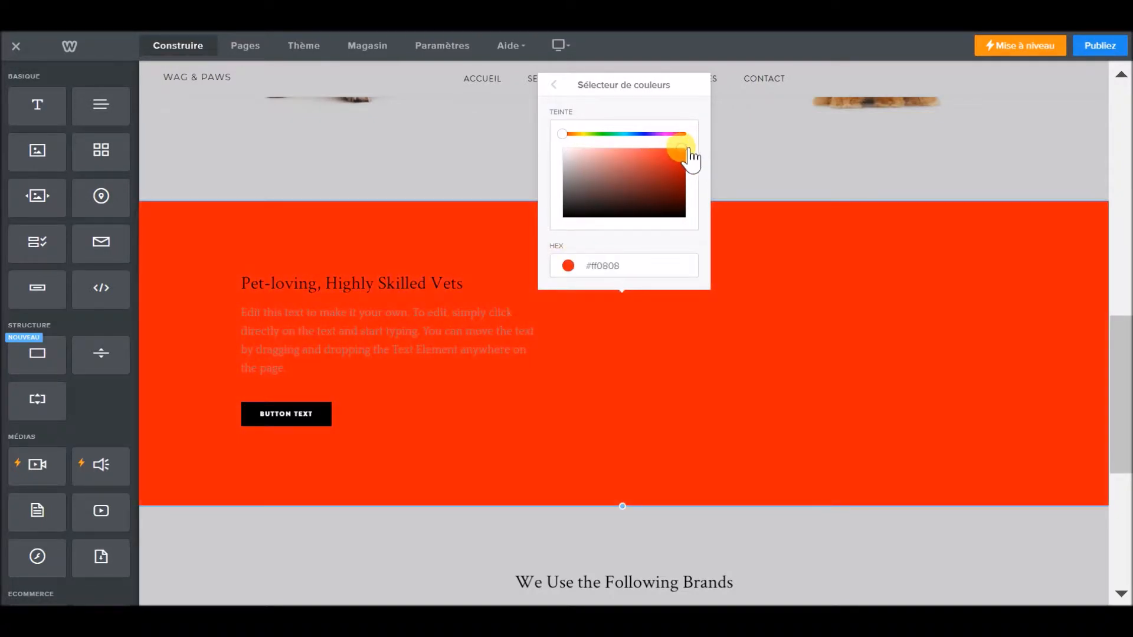
pyautogui.click(513, 341)
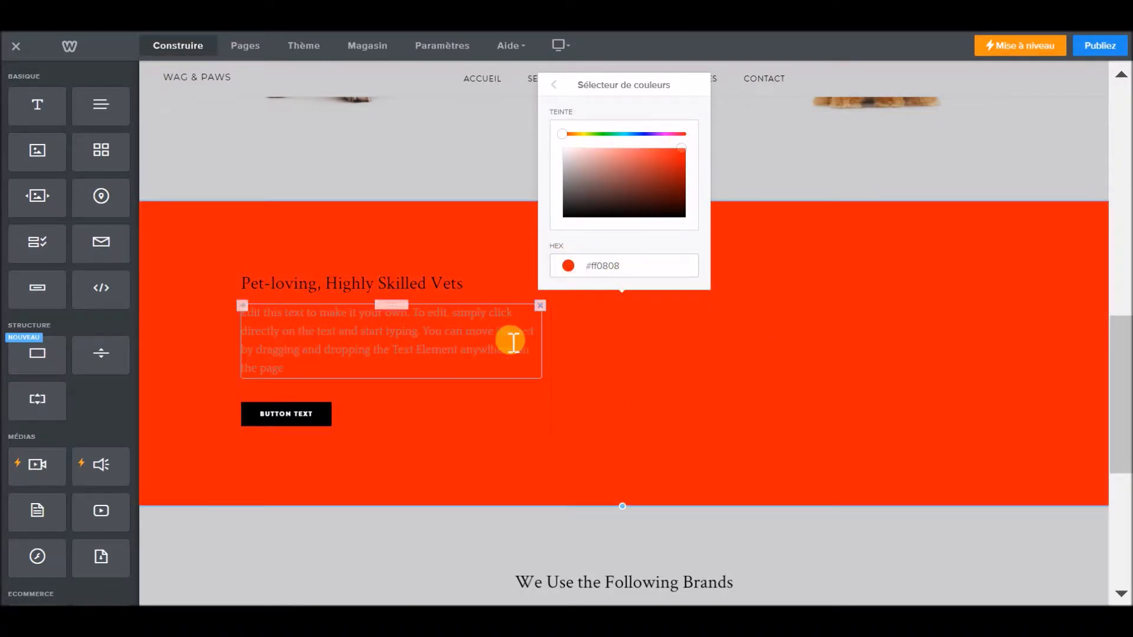
pyautogui.click(553, 84)
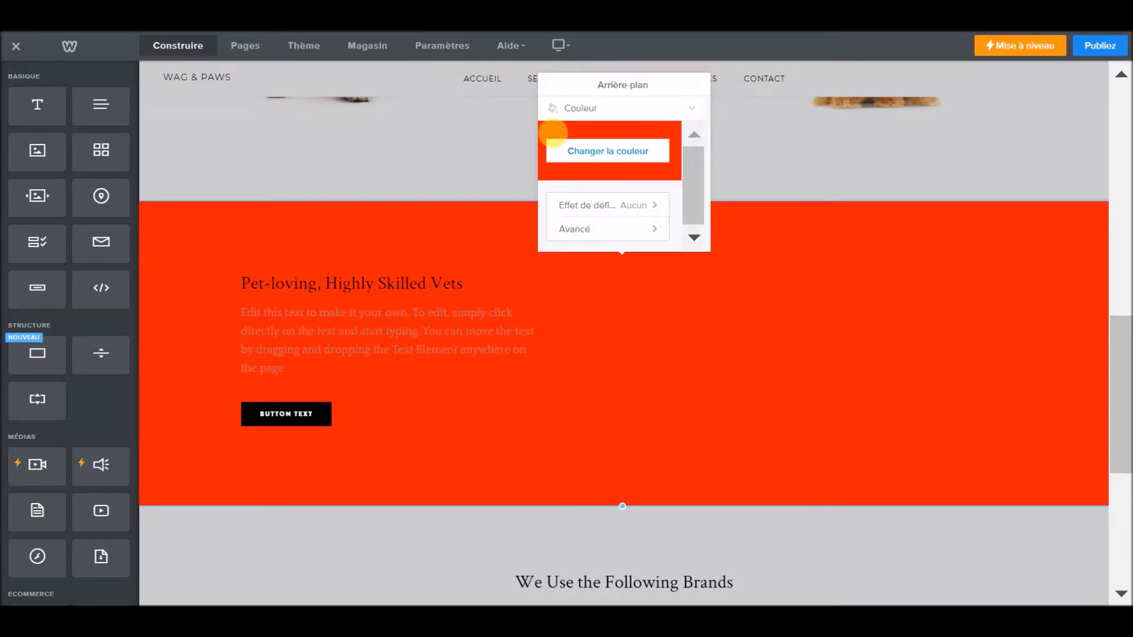
pyautogui.click(607, 113)
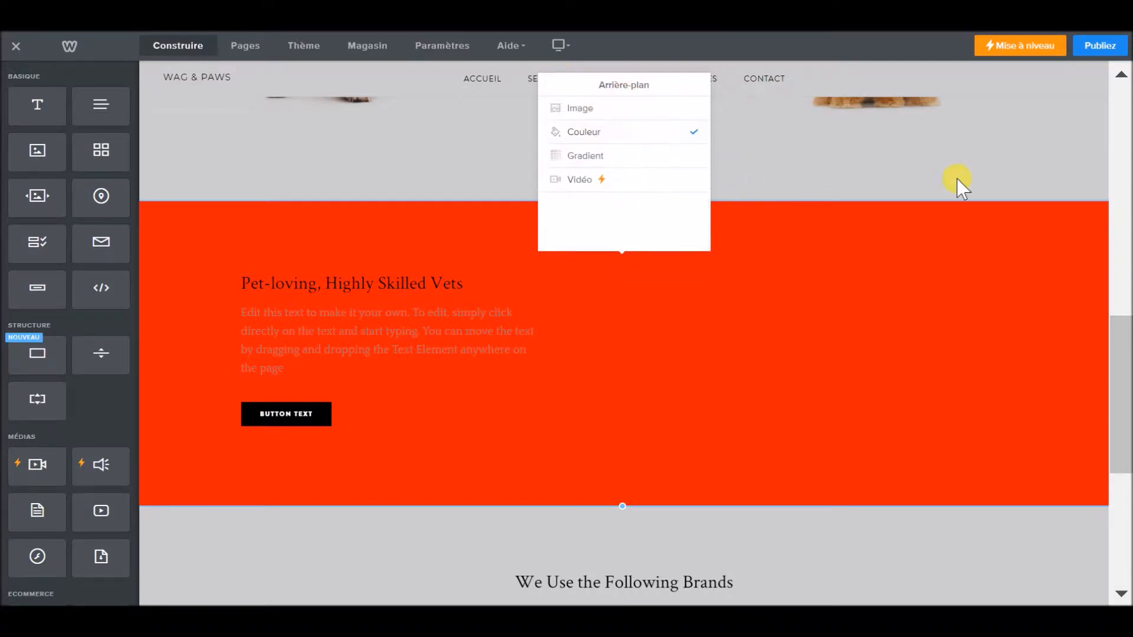
pyautogui.click(920, 177)
# Step: Review the page layout from the banner to the brands section, including the recoloured section
pyautogui.scroll(5, 908, 283)
pyautogui.scroll(6, 895, 306)
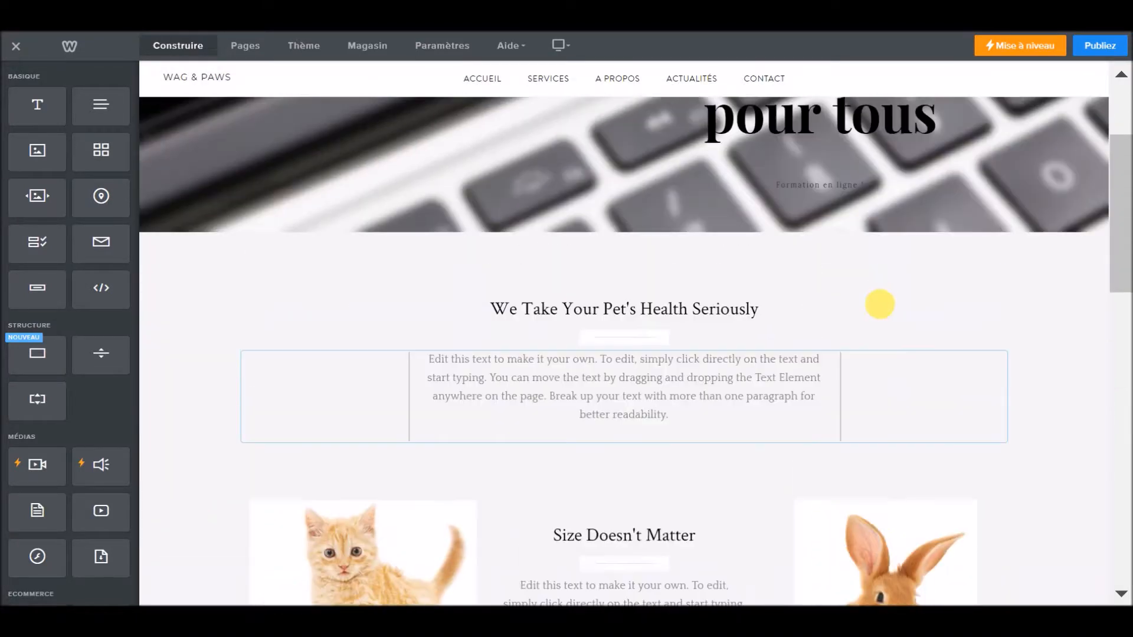
pyautogui.scroll(-10, 823, 353)
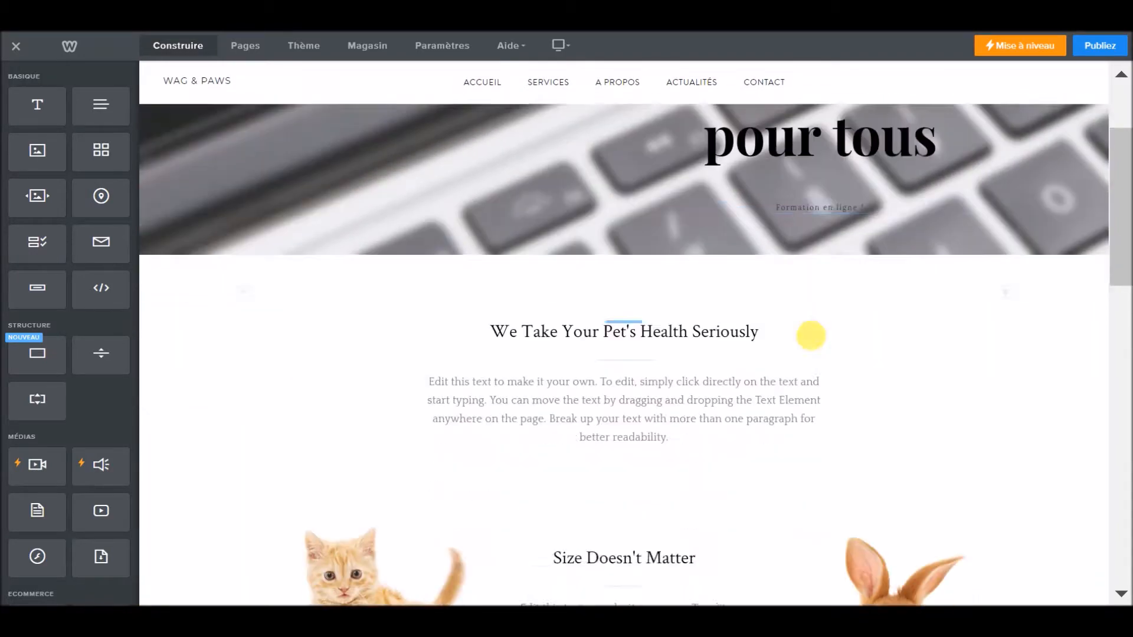
pyautogui.scroll(-8, 790, 349)
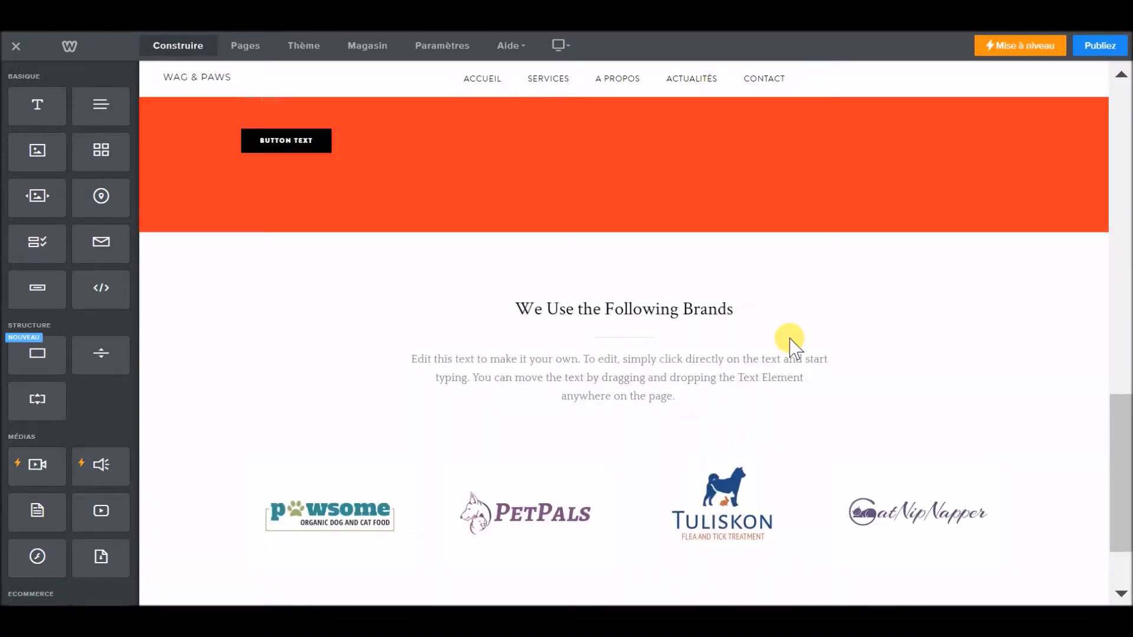
pyautogui.scroll(5, 773, 352)
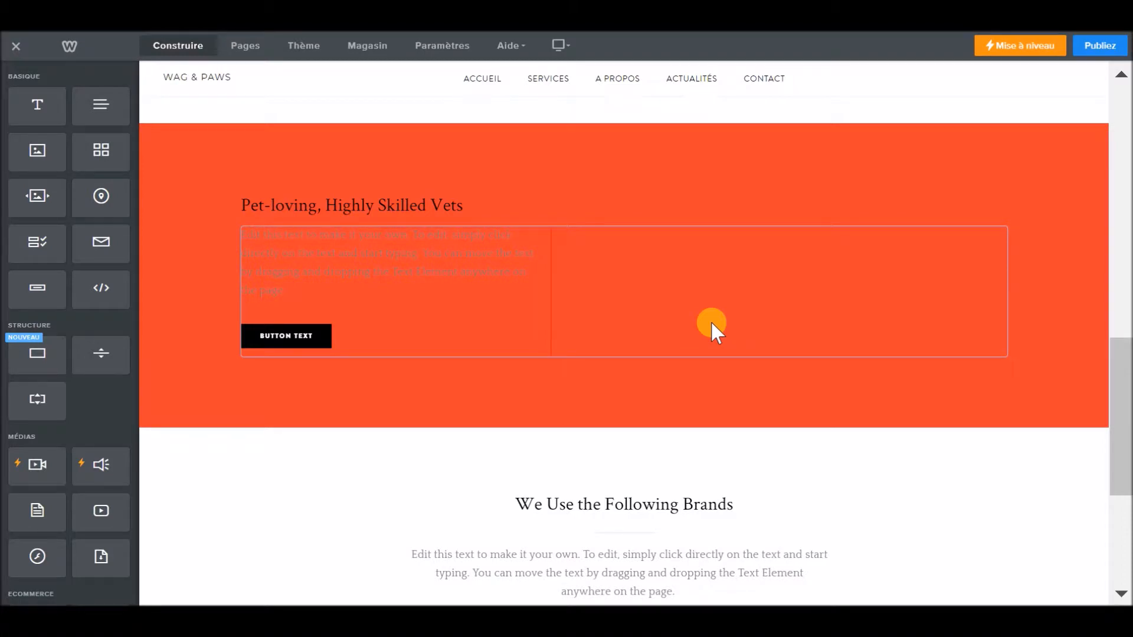
pyautogui.scroll(5, 564, 236)
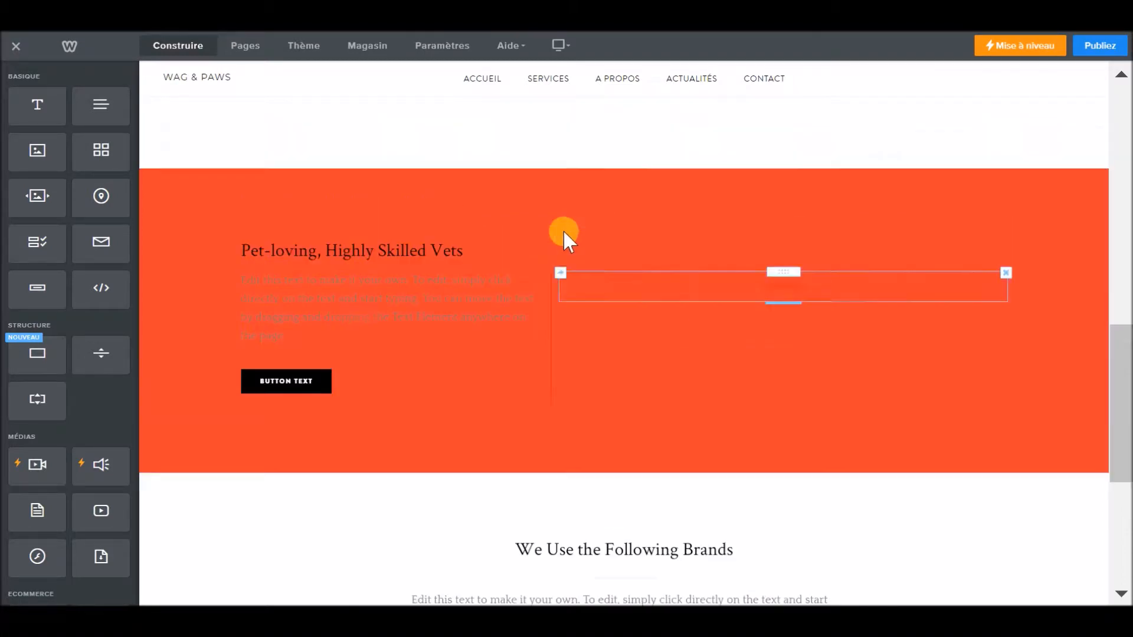
pyautogui.scroll(5, 448, 245)
pyautogui.scroll(2, 673, 289)
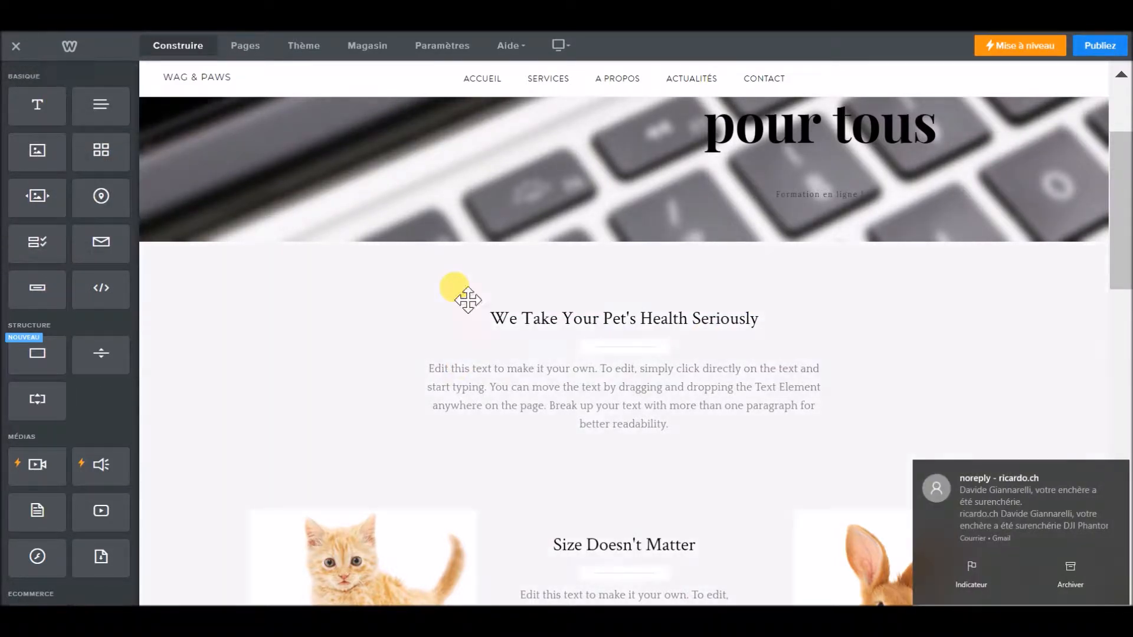
# Step: Archive the e-mail notifications covering the page and return to the banner
pyautogui.click(1059, 563)
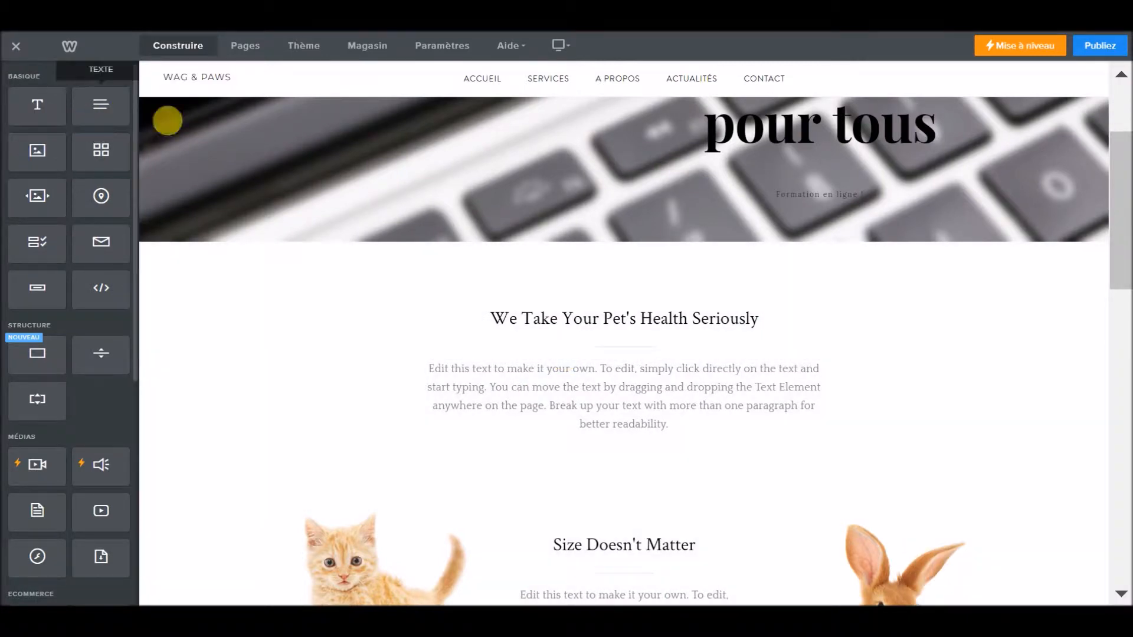
pyautogui.scroll(2, 736, 260)
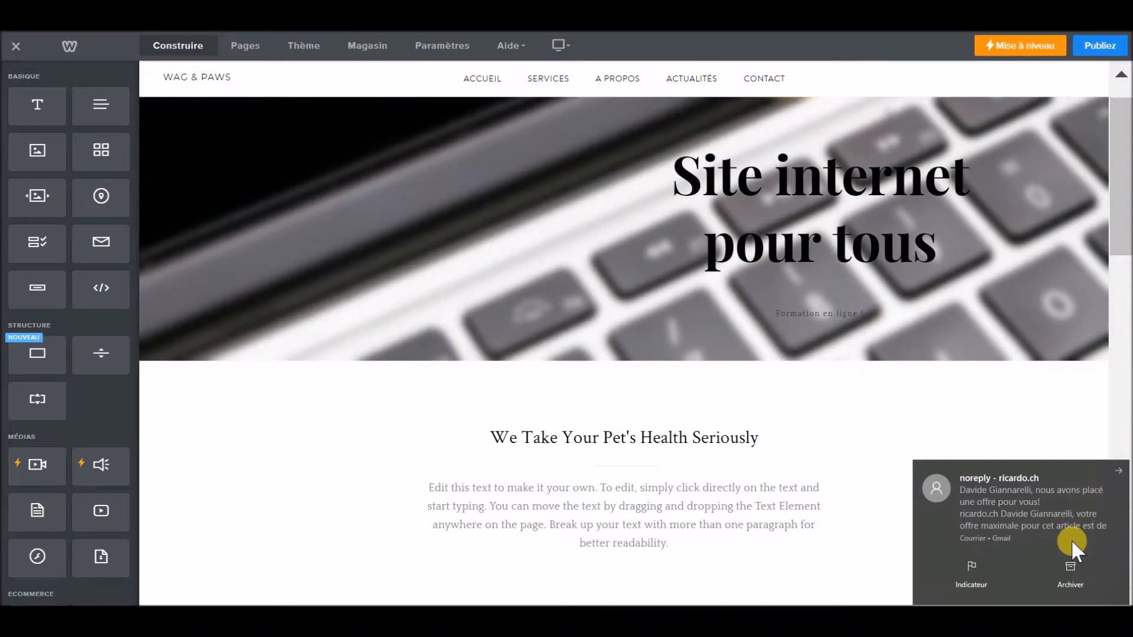
pyautogui.click(1065, 567)
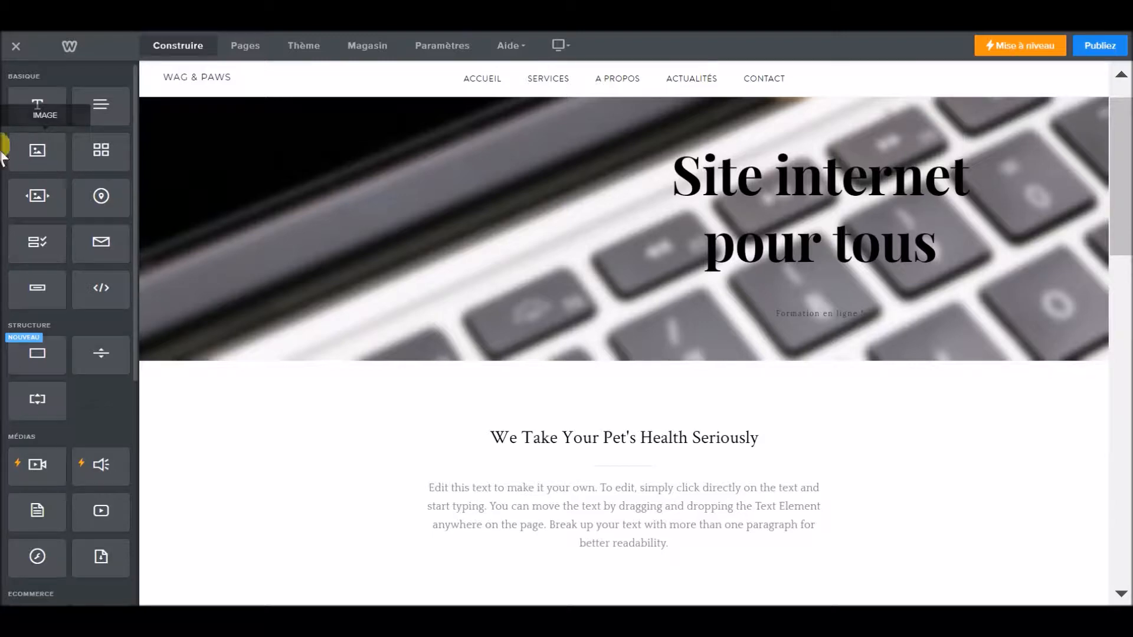
# Step: Replace the kitten and puppy image with the free "YouTube Autofill" photo from the "internet" search, and shrink it slightly
pyautogui.scroll(-3, 71, 212)
pyautogui.scroll(3, 102, 360)
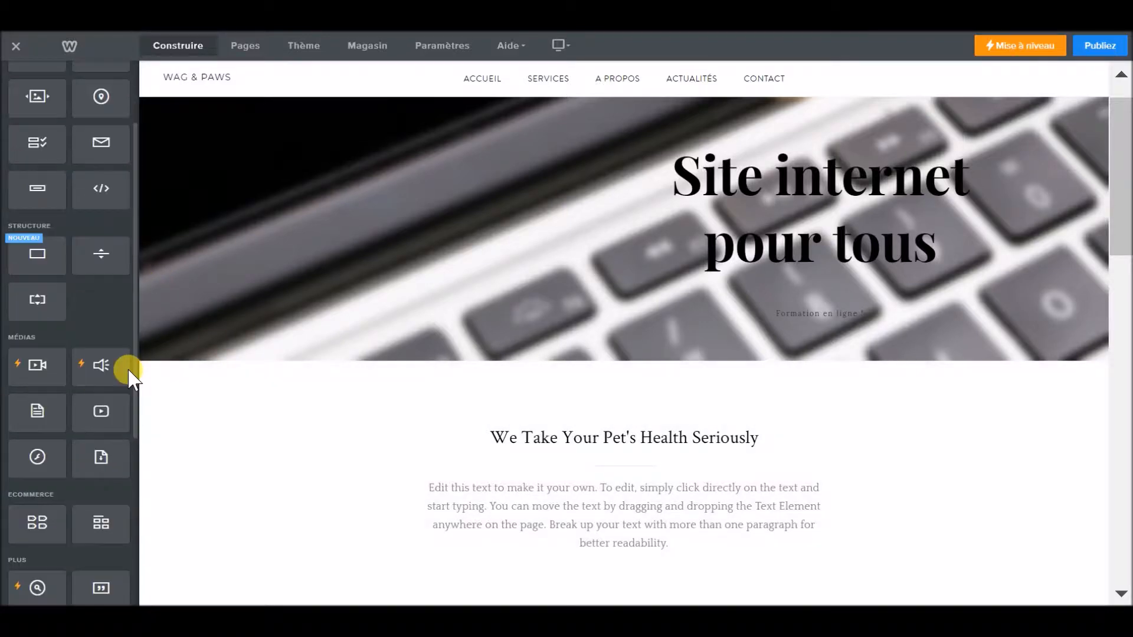
pyautogui.scroll(-6, 220, 392)
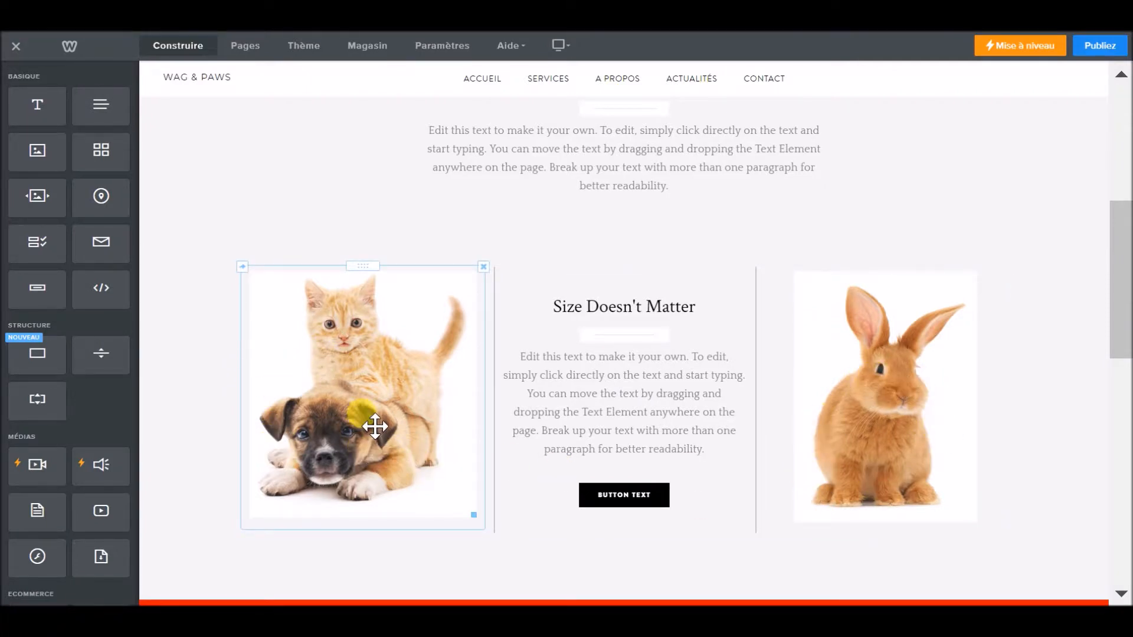
pyautogui.click(375, 426)
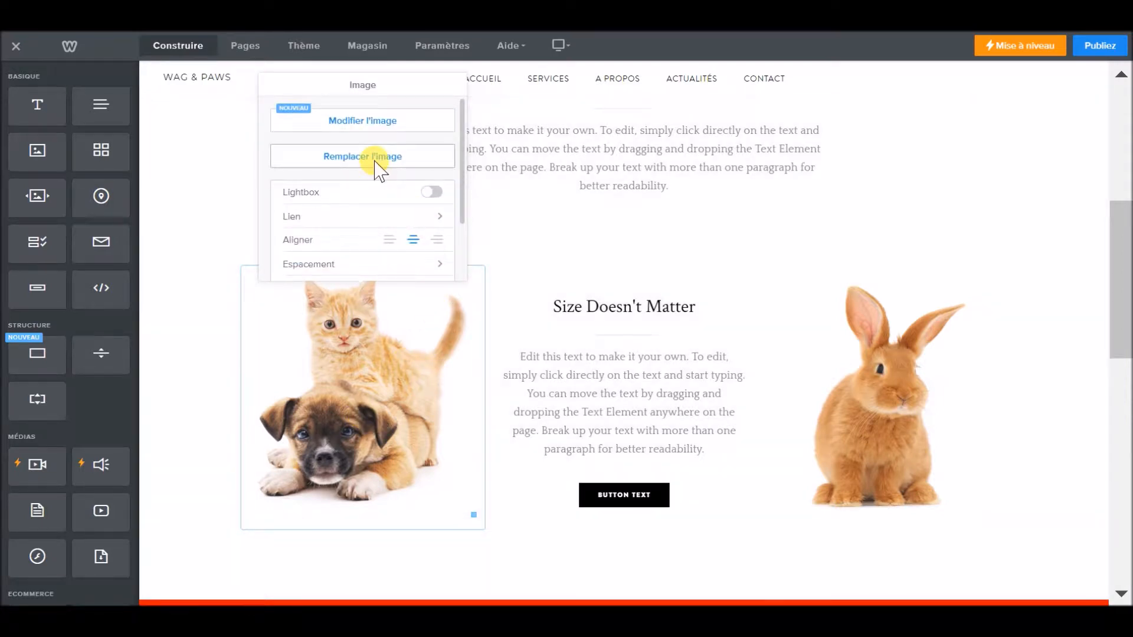
pyautogui.click(375, 158)
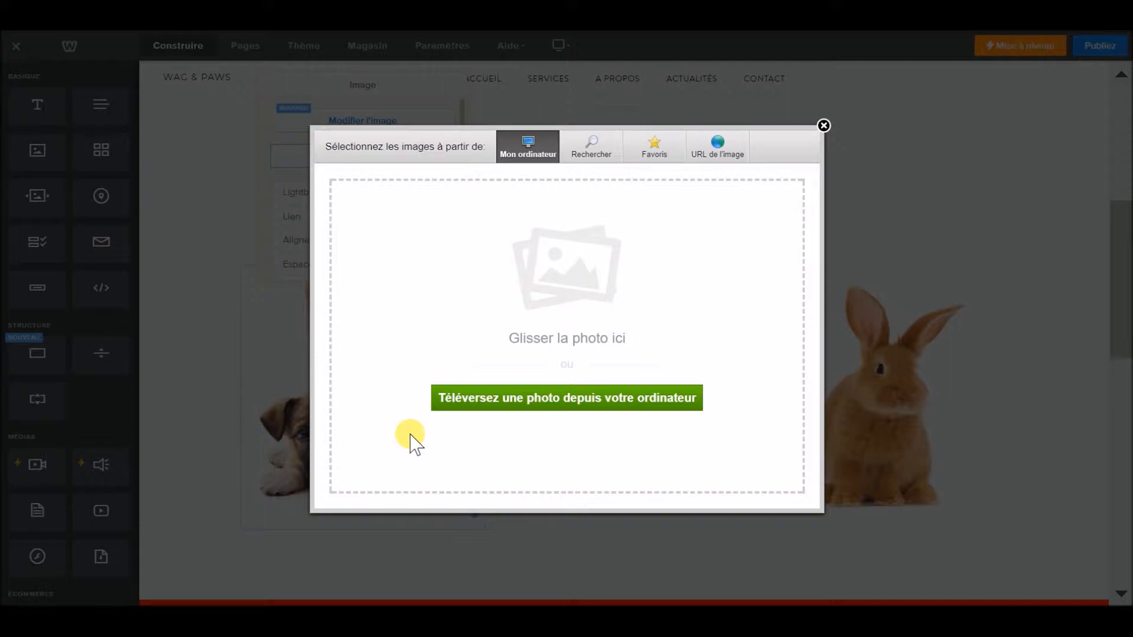
pyautogui.click(589, 155)
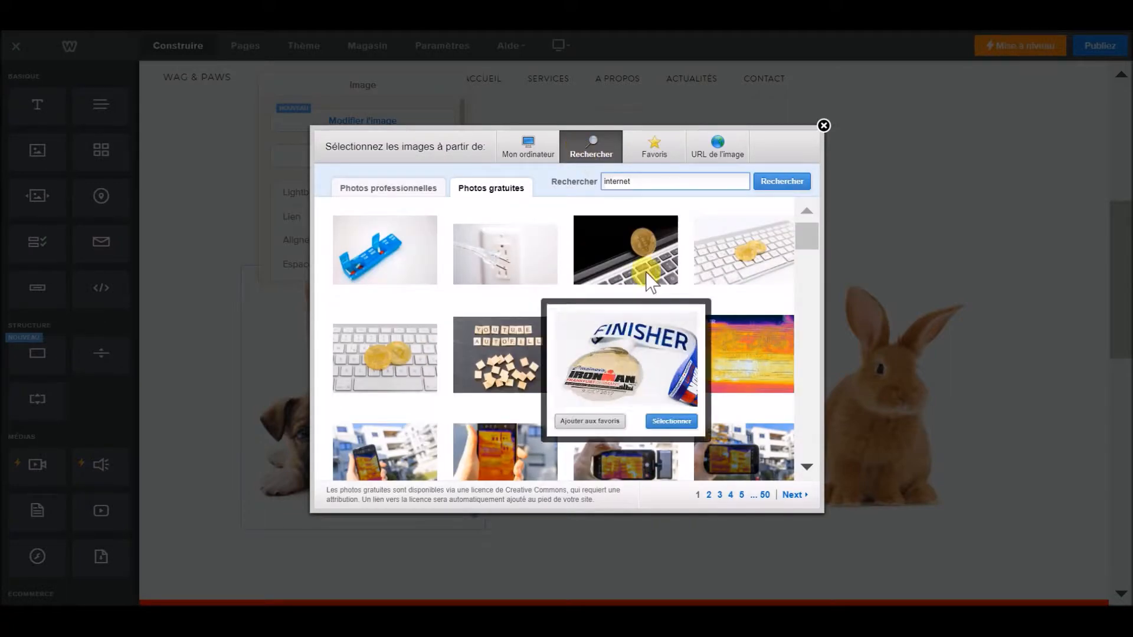
pyautogui.scroll(-1, 555, 401)
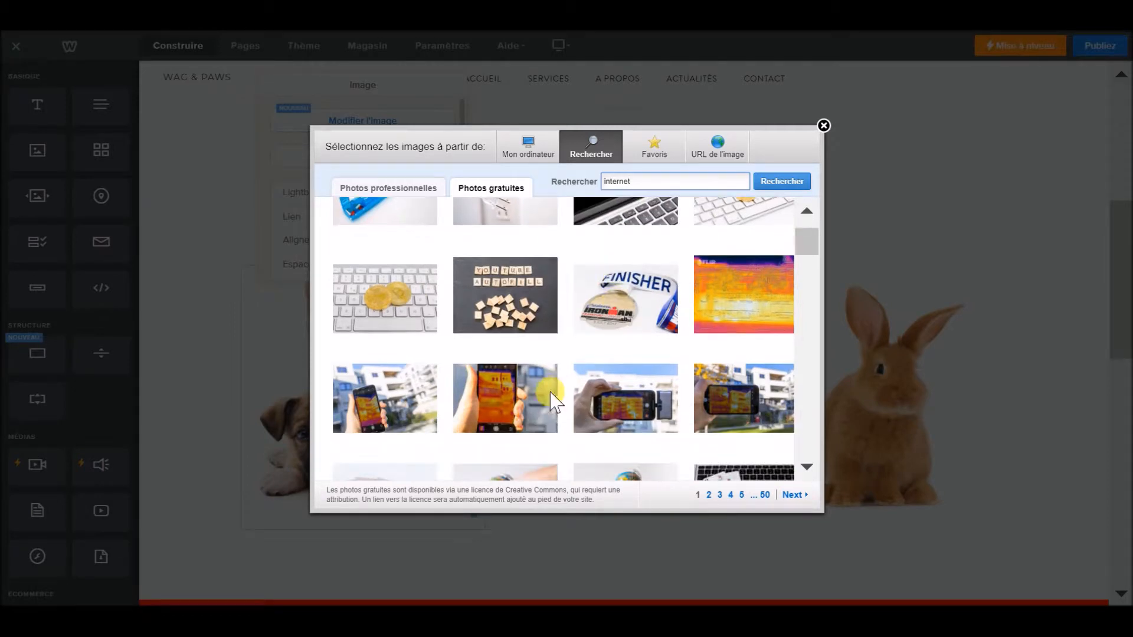
pyautogui.moveTo(522, 319)
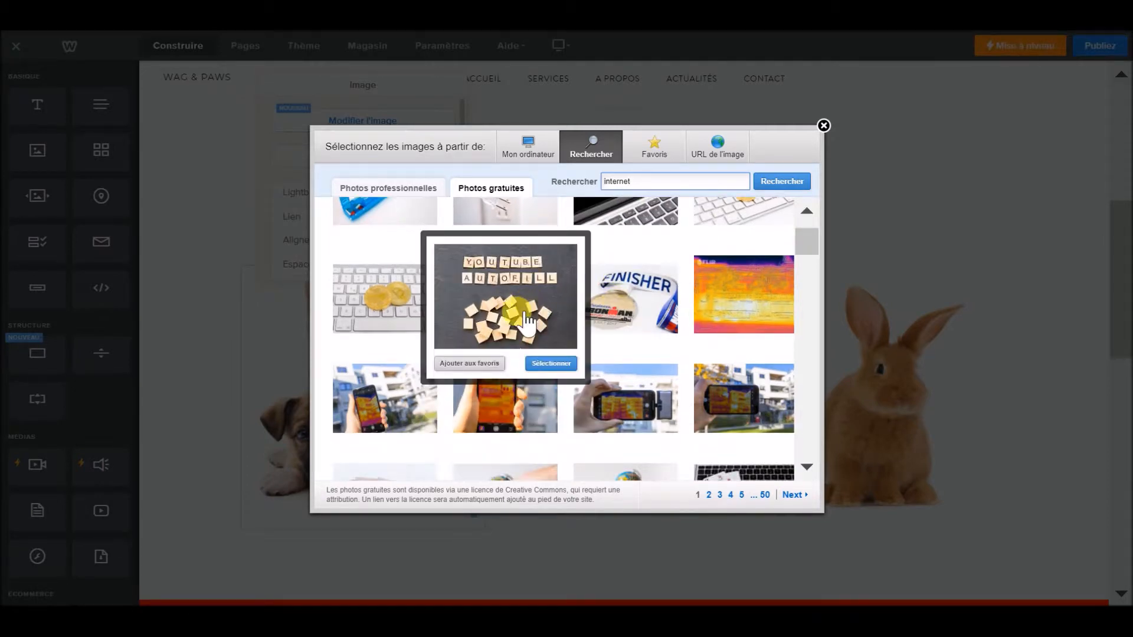
pyautogui.click(548, 362)
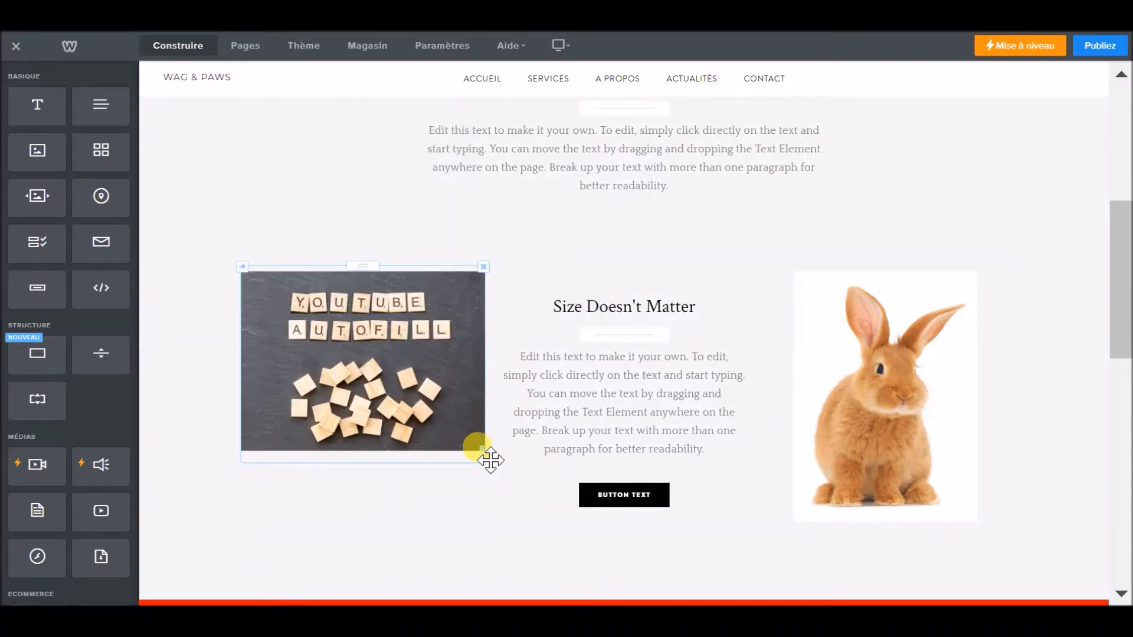
pyautogui.moveTo(490, 458)
pyautogui.mouseDown()
pyautogui.moveTo(475, 444)
pyautogui.moveTo(474, 456)
pyautogui.mouseUp()
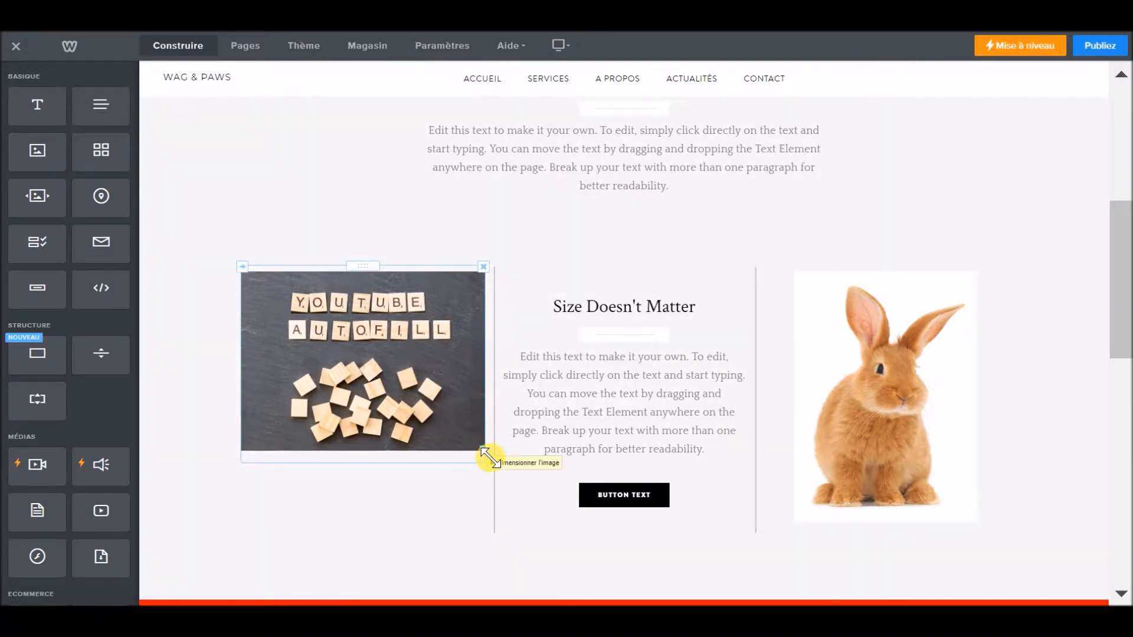
pyautogui.moveTo(489, 458); pyautogui.dragTo(421, 437)
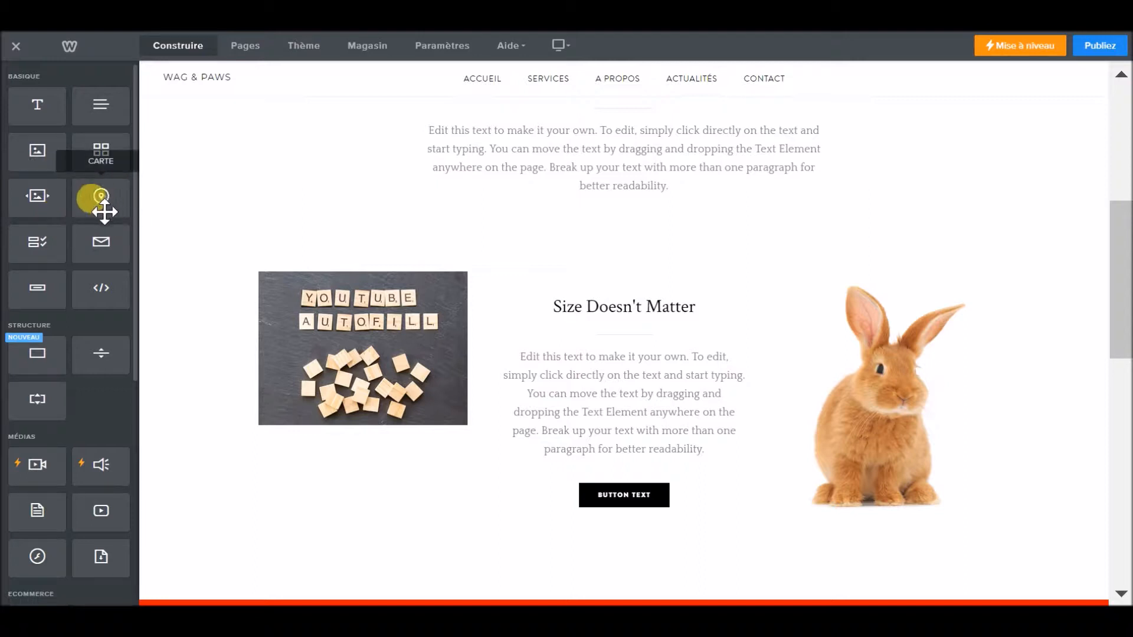
# Step: Insert a map above the "Size Doesn't Matter" columns and set its address to Paris
pyautogui.moveTo(114, 214); pyautogui.dragTo(616, 265)
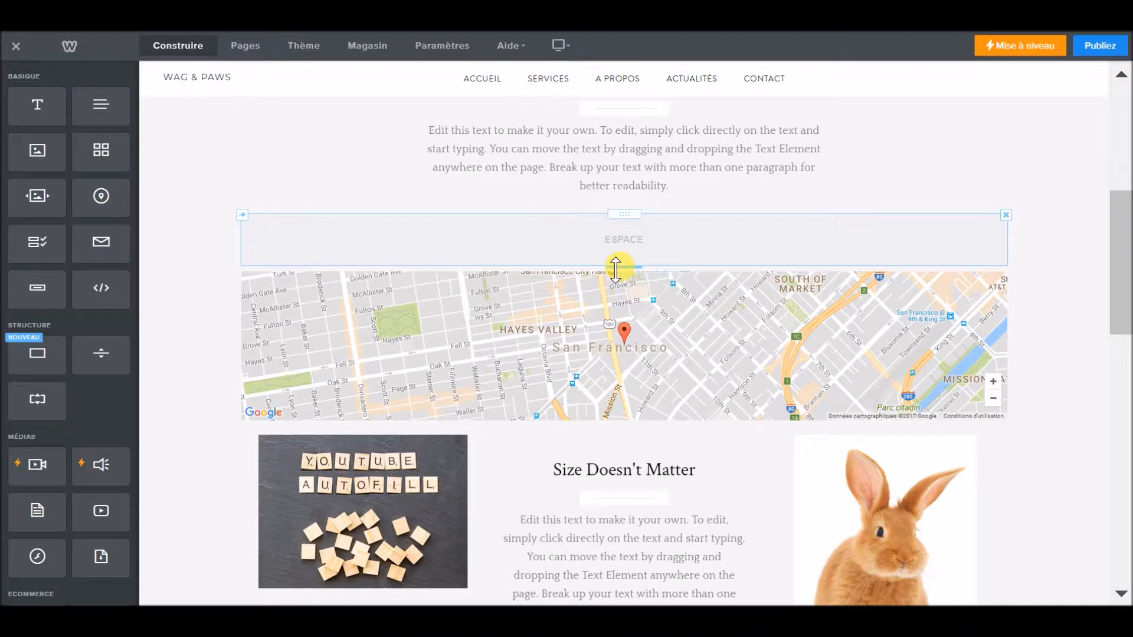
pyautogui.click(606, 363)
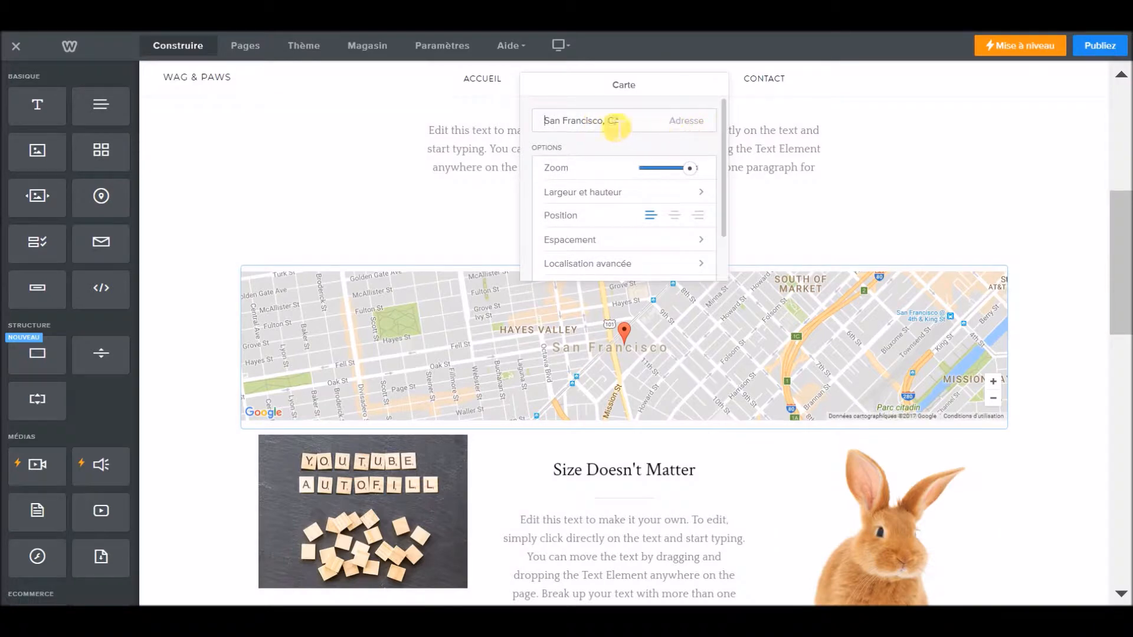
pyautogui.press('Delete')
pyautogui.press('Delete')
pyautogui.press('Delete')
pyautogui.press('Delete')
pyautogui.press('Delete')
pyautogui.press('Delete')
pyautogui.press('Delete')
pyautogui.press('Delete')
pyautogui.press('Delete')
pyautogui.press('Delete')
pyautogui.press('Delete')
pyautogui.press('Delete')
pyautogui.press('Delete')
pyautogui.press('Delete')
pyautogui.press('Delete')
pyautogui.press('Delete')
pyautogui.press('Delete')
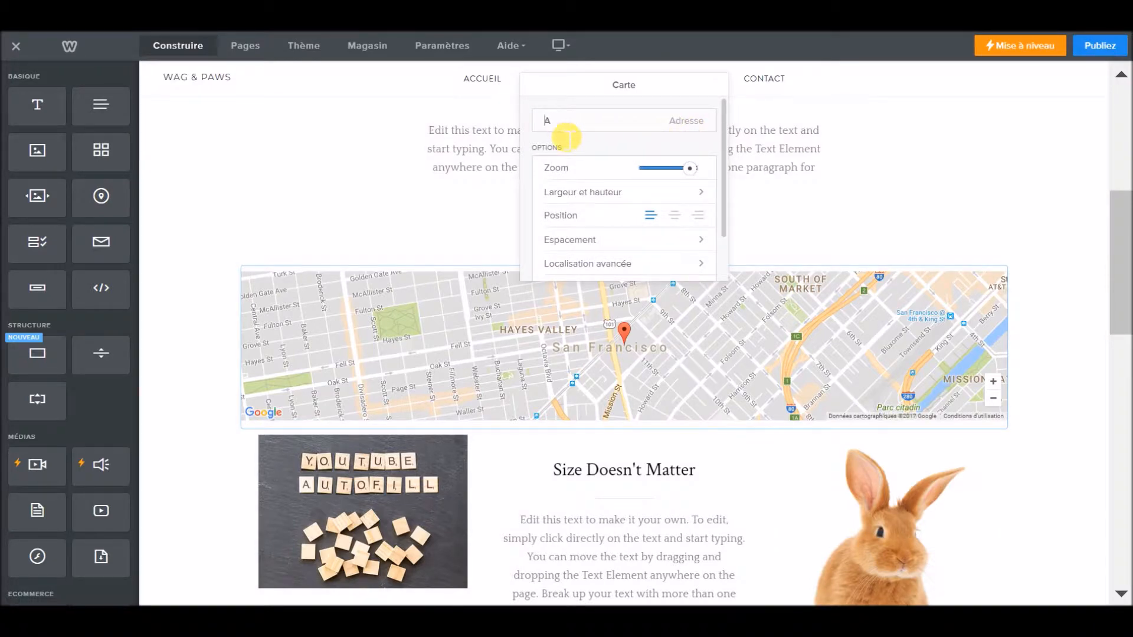
pyautogui.write('Paris')
pyautogui.click(883, 268)
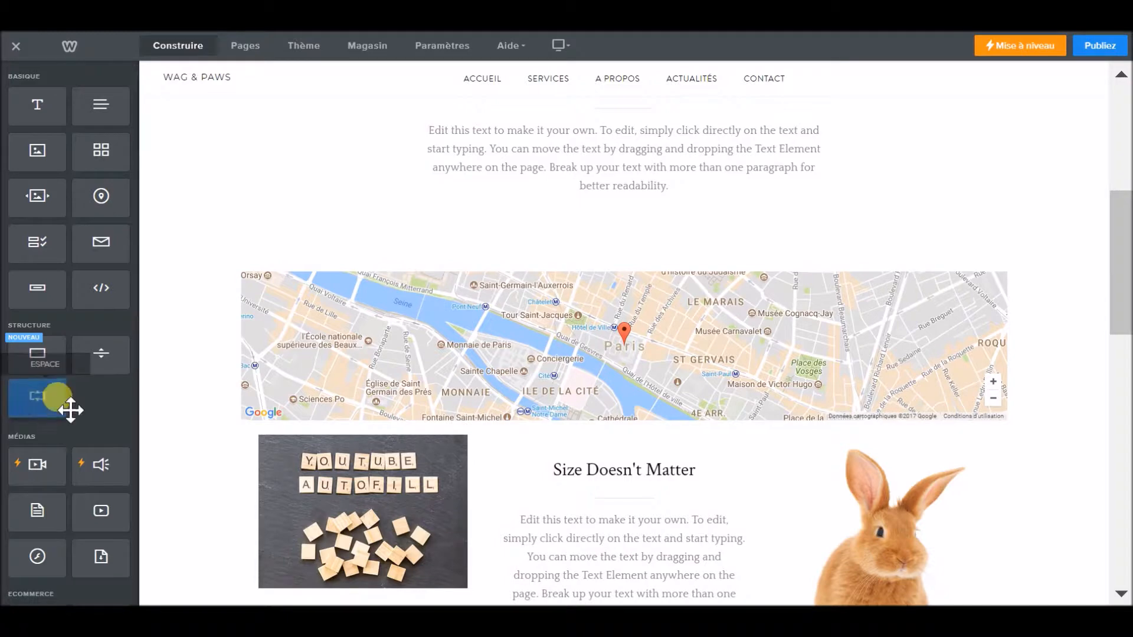
# Step: Place a spacer on each side of the Paris map to narrow and centre it
pyautogui.moveTo(71, 410); pyautogui.dragTo(239, 393)
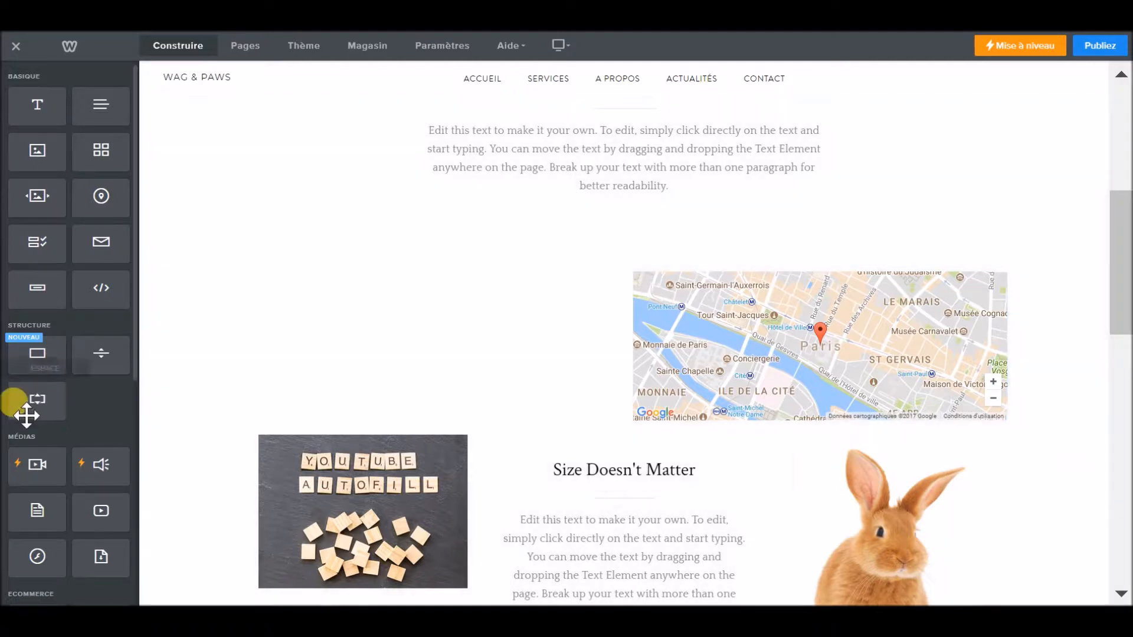
pyautogui.moveTo(25, 411); pyautogui.dragTo(972, 369)
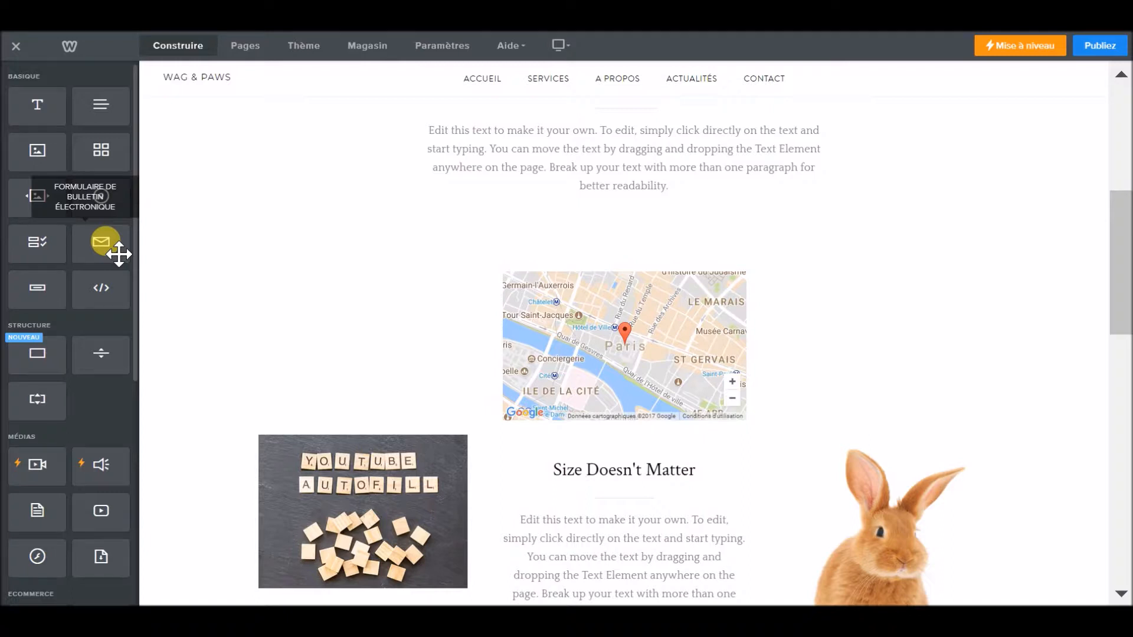
# Step: Insert a newsletter sign-up form above the map and title it "Newsletter"
pyautogui.moveTo(119, 254); pyautogui.dragTo(601, 238)
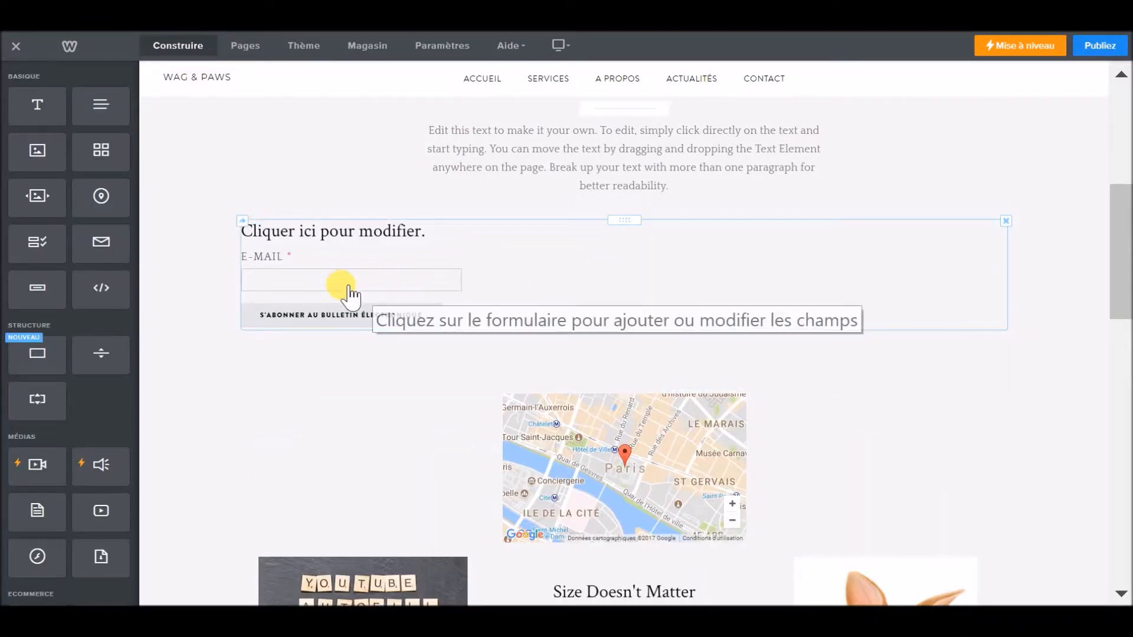
pyautogui.click(385, 255)
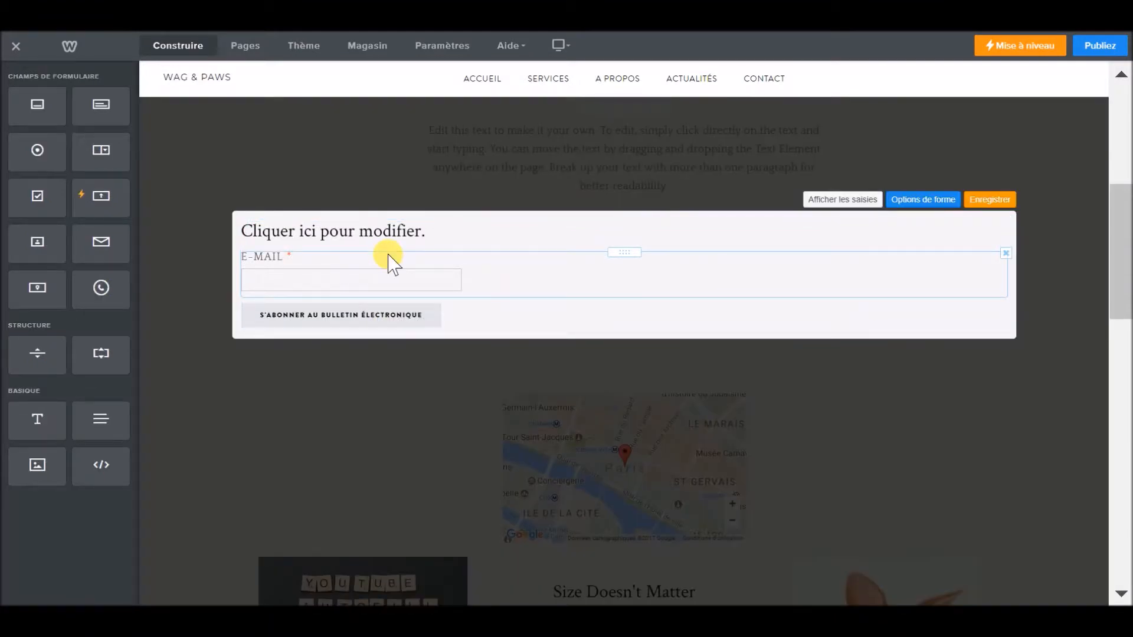
pyautogui.click(390, 237)
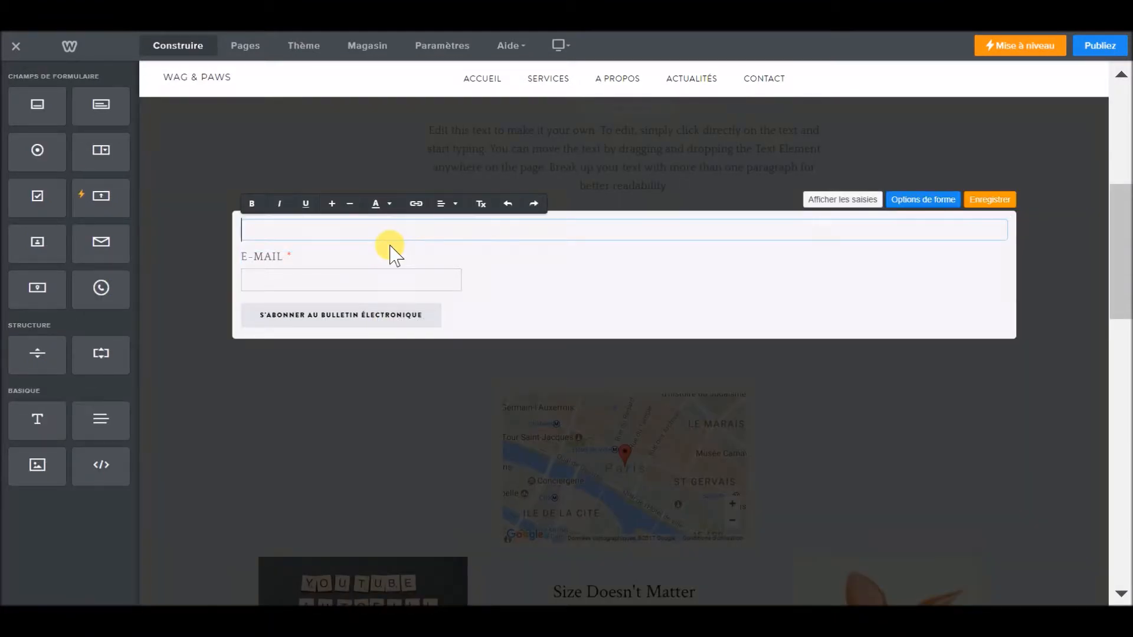
pyautogui.write('Newsletter')
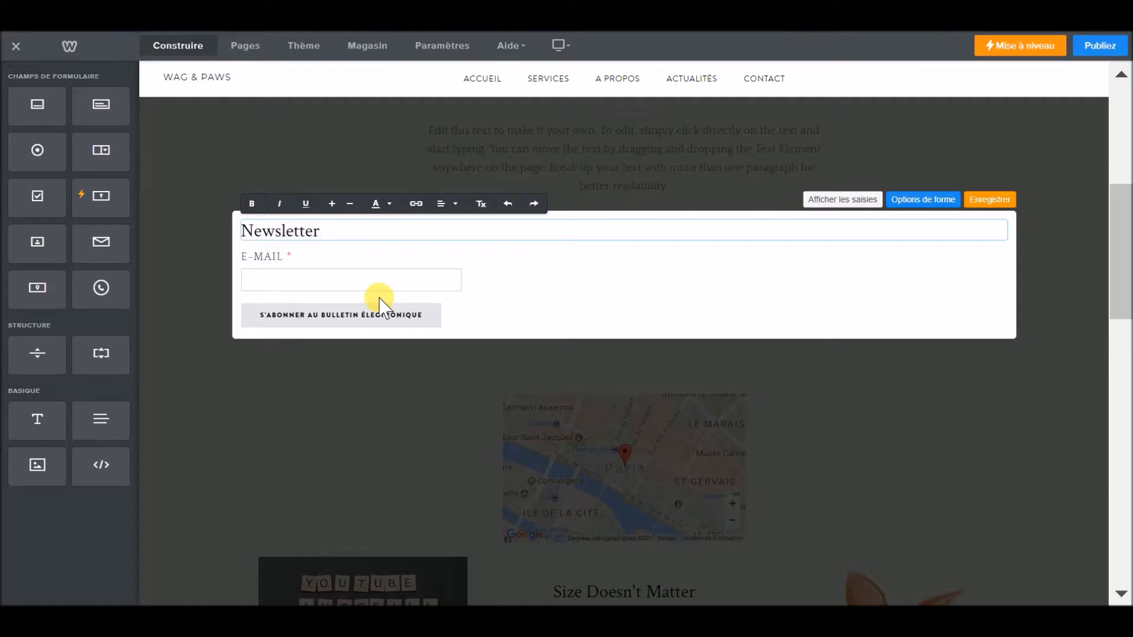
# Step: Append "Meilleures salutations à vous et à bientôt" below the existing text of the newsletter form's confirmation message
pyautogui.click(316, 329)
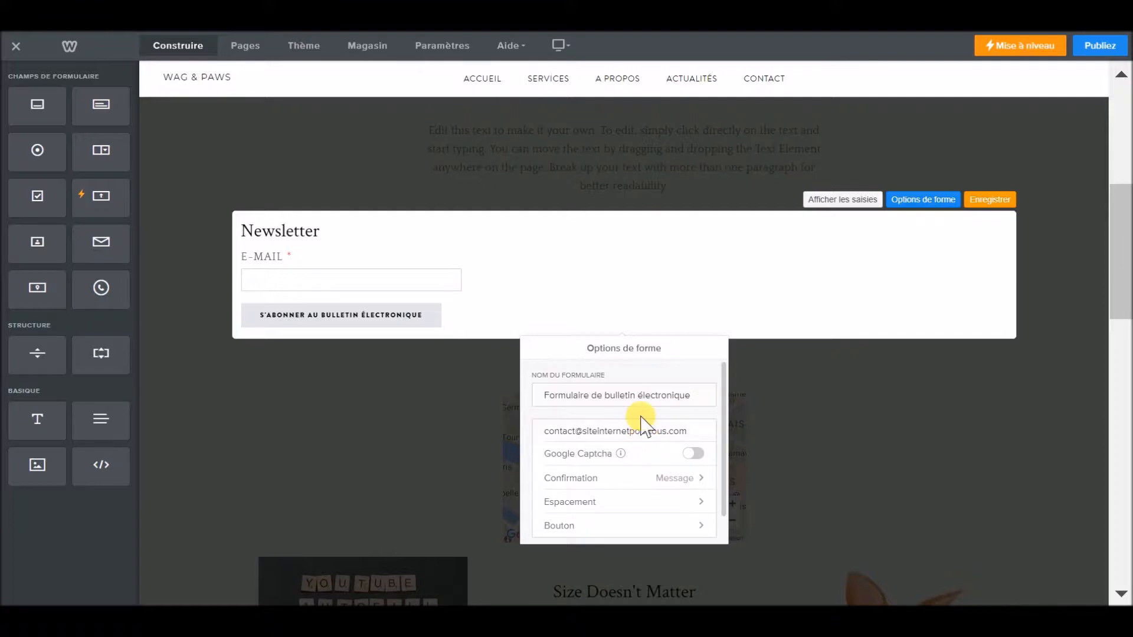
pyautogui.scroll(-1, 655, 472)
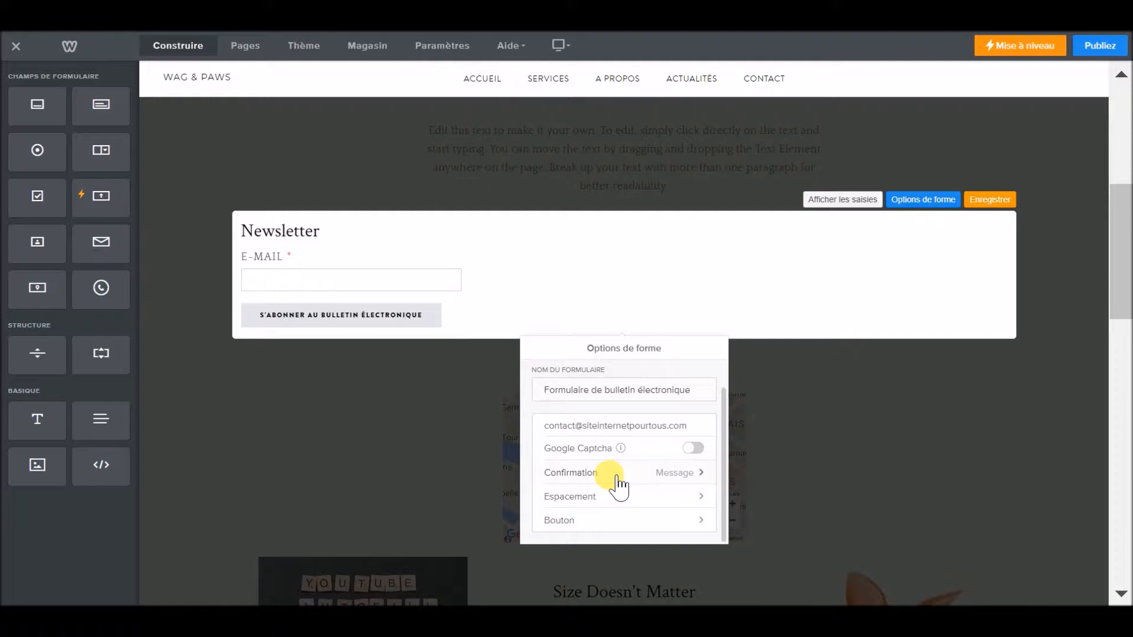
pyautogui.click(618, 485)
pyautogui.click(614, 405)
pyautogui.click(617, 405)
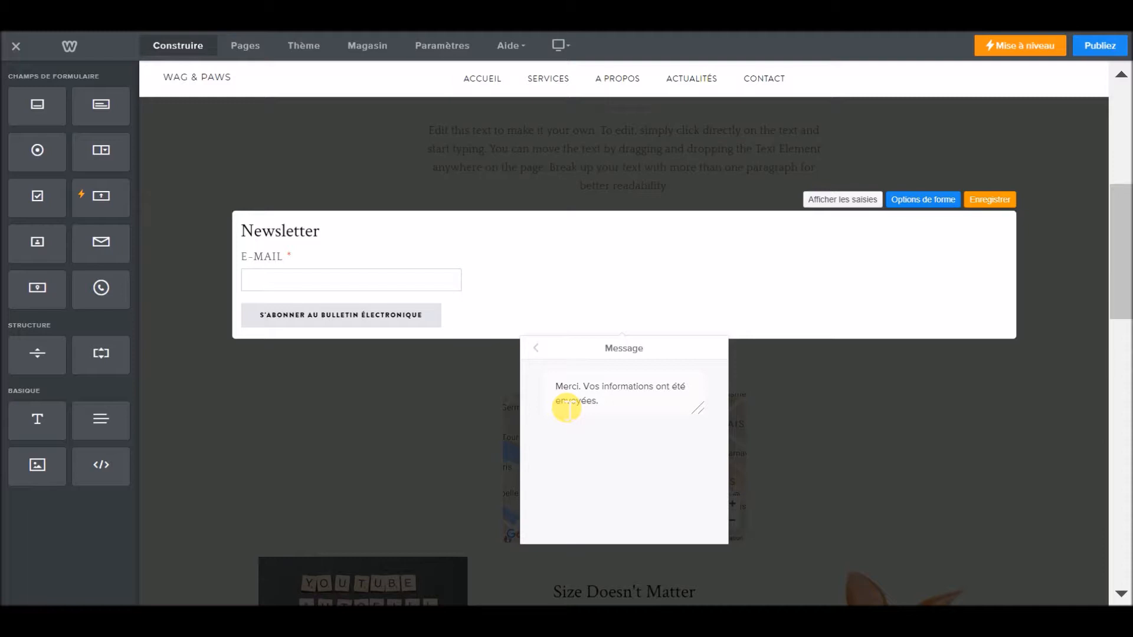
pyautogui.click(620, 405)
pyautogui.press('Return')
pyautogui.press('Return')
pyautogui.write('Meilleures salut')
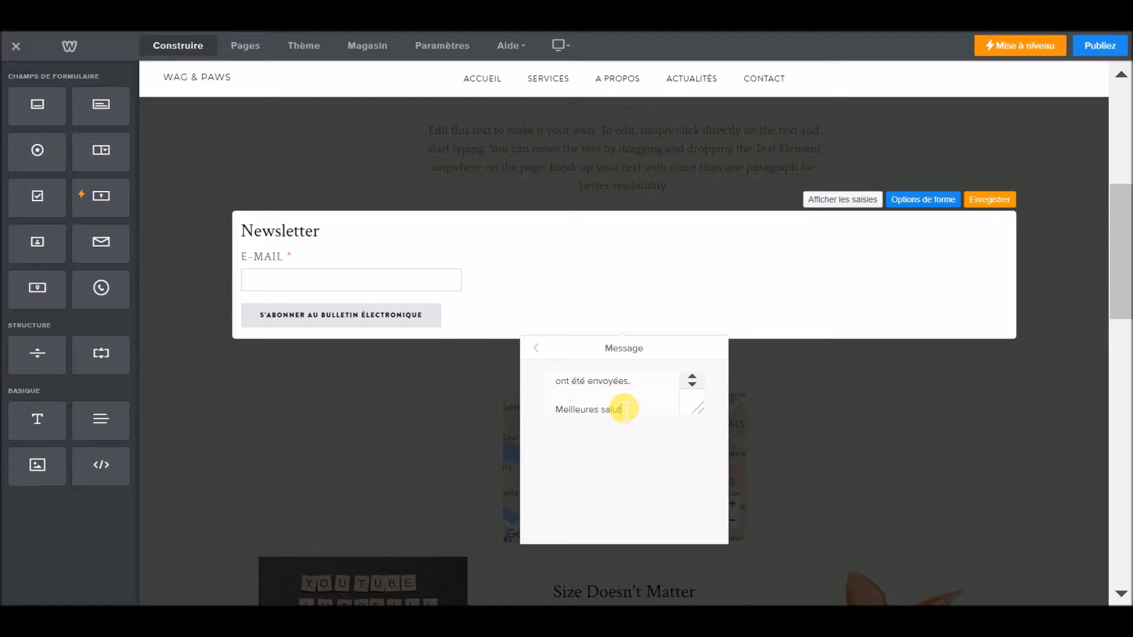
pyautogui.write('ations à vous et à ')
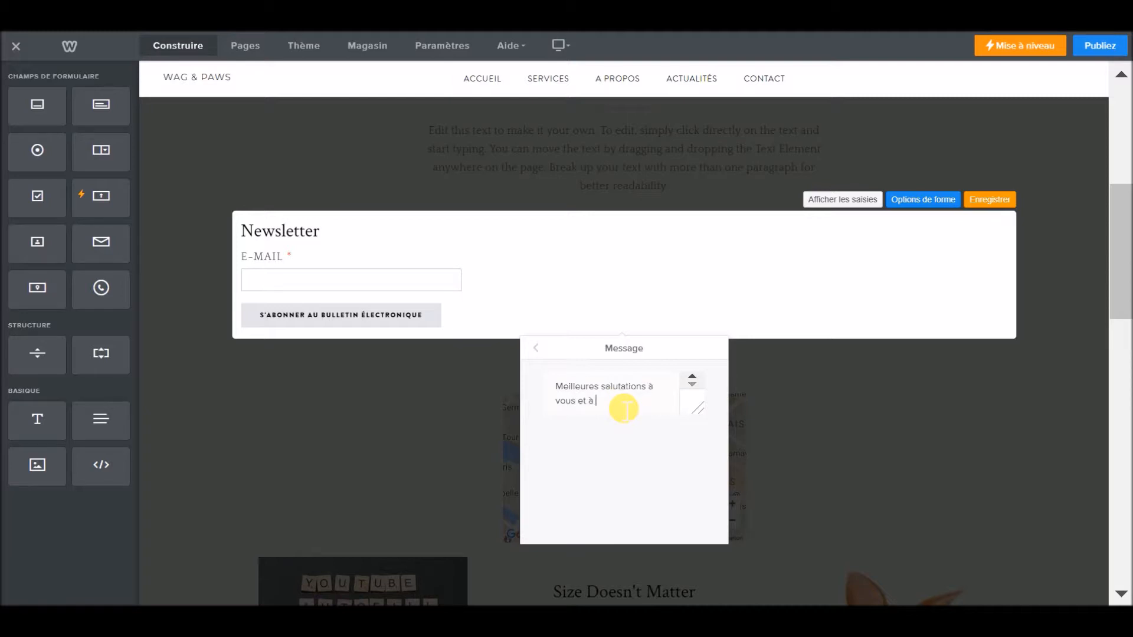
pyautogui.write('bientôt')
pyautogui.scroll(5, 647, 397)
pyautogui.click(537, 408)
pyautogui.click(535, 411)
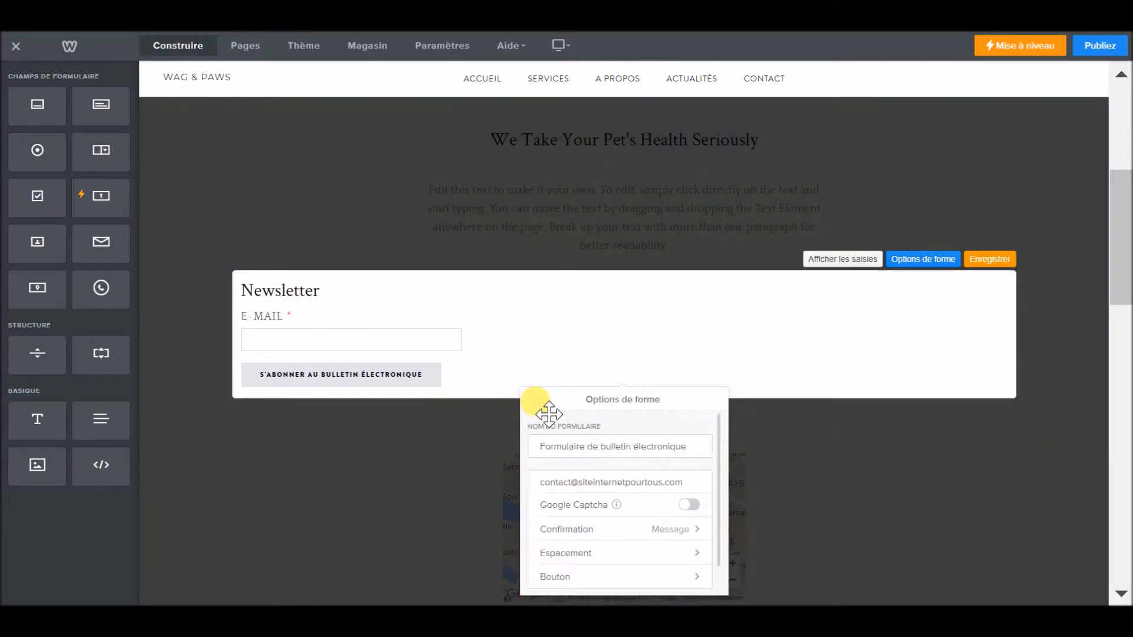
# Step: Set the newsletter form's button text to "Inscription Newsletter" and its alignment to left
pyautogui.click(615, 487)
pyautogui.scroll(-1, 607, 469)
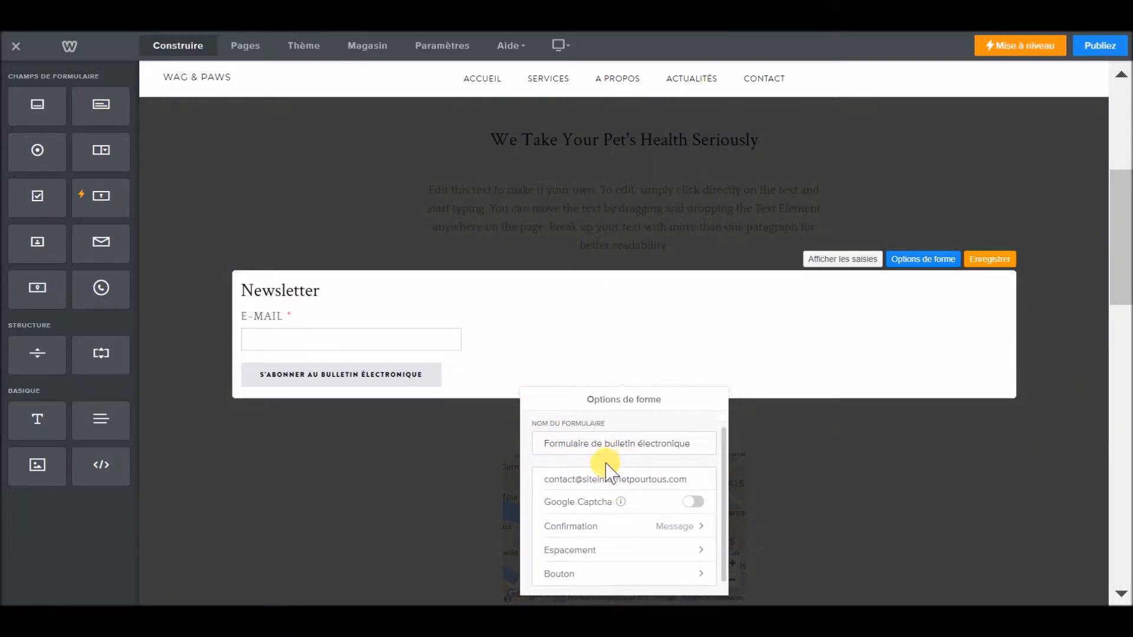
pyautogui.click(573, 575)
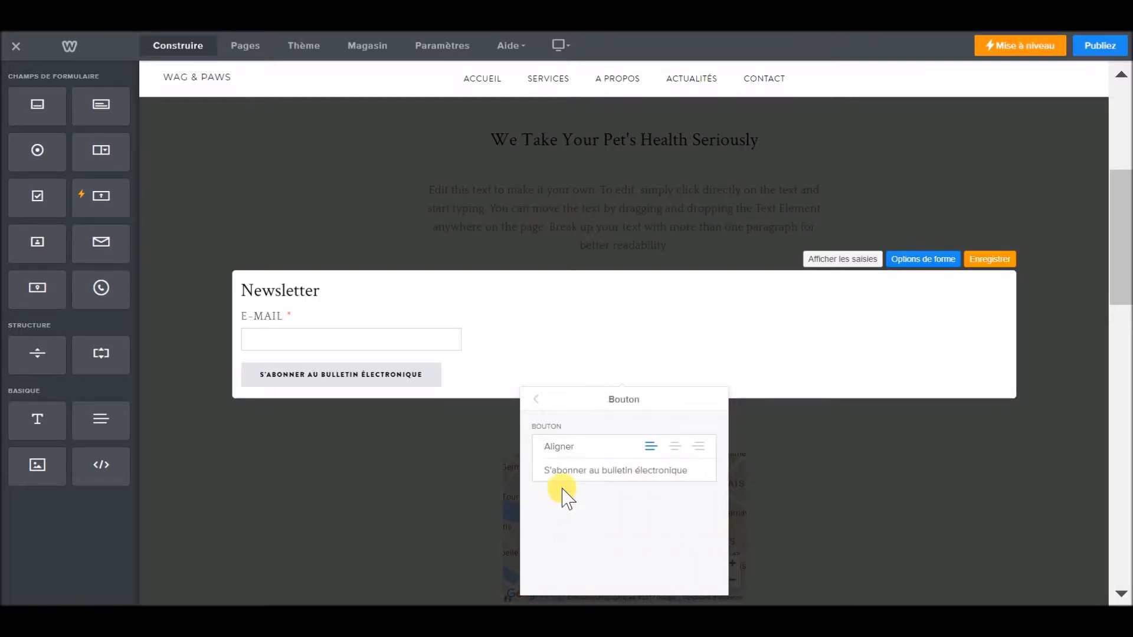
pyautogui.doubleClick(570, 472)
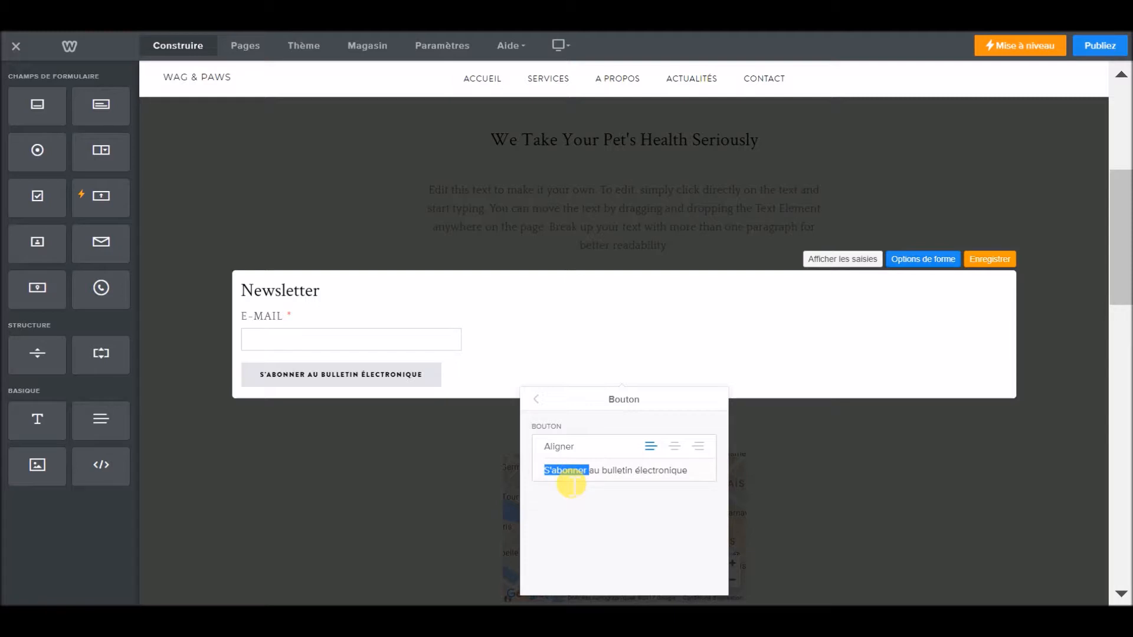
pyautogui.tripleClick(569, 472)
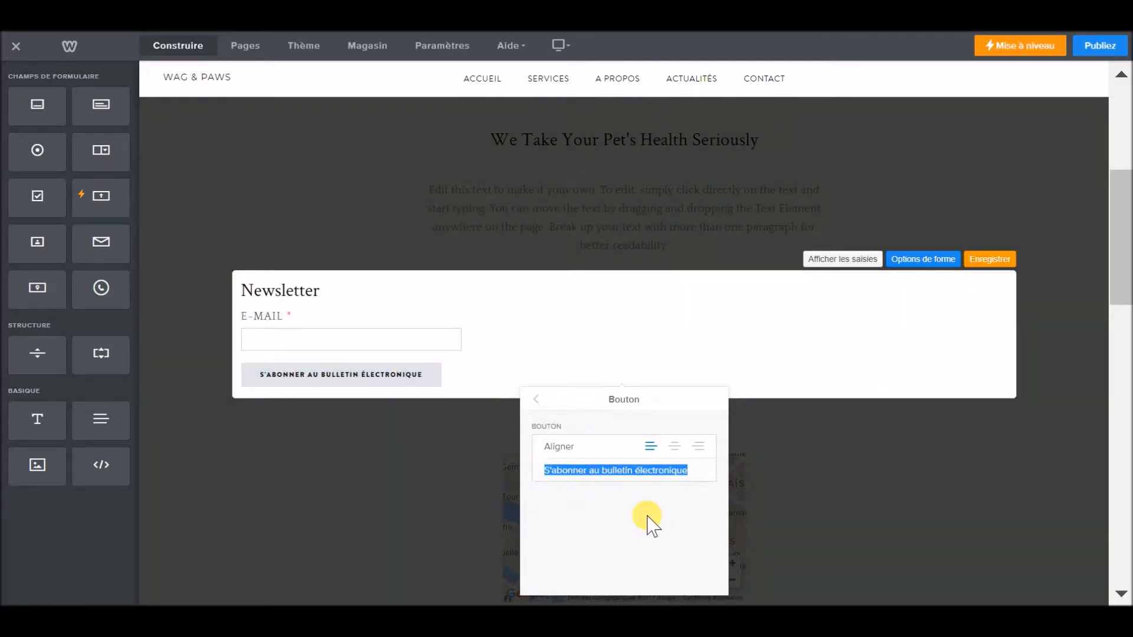
pyautogui.write('Inscripti')
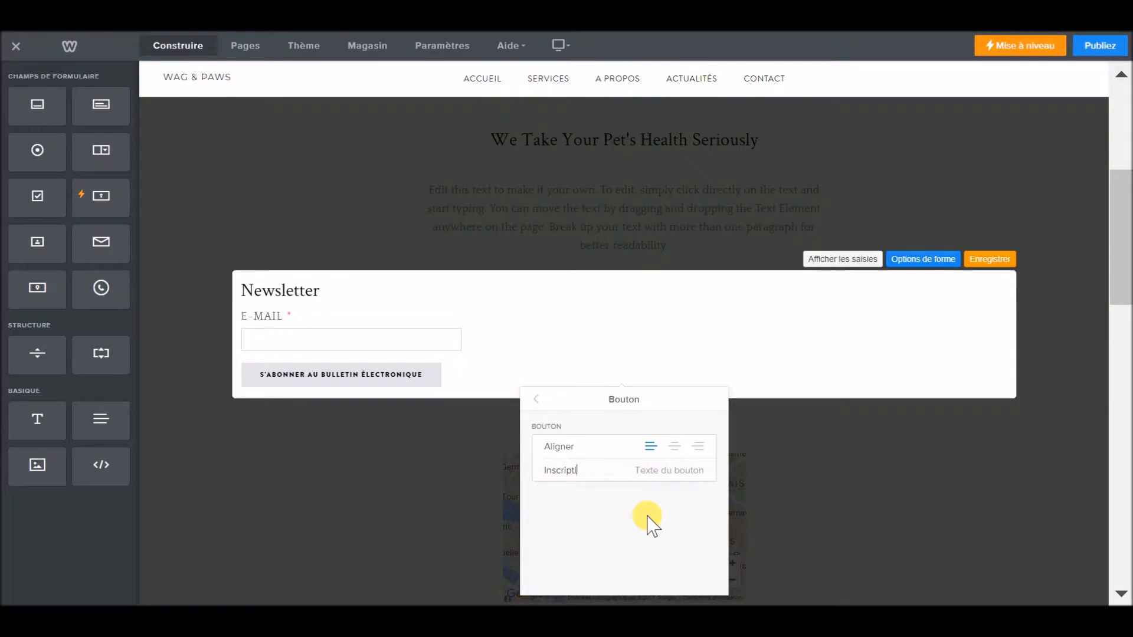
pyautogui.write('on Newsletter')
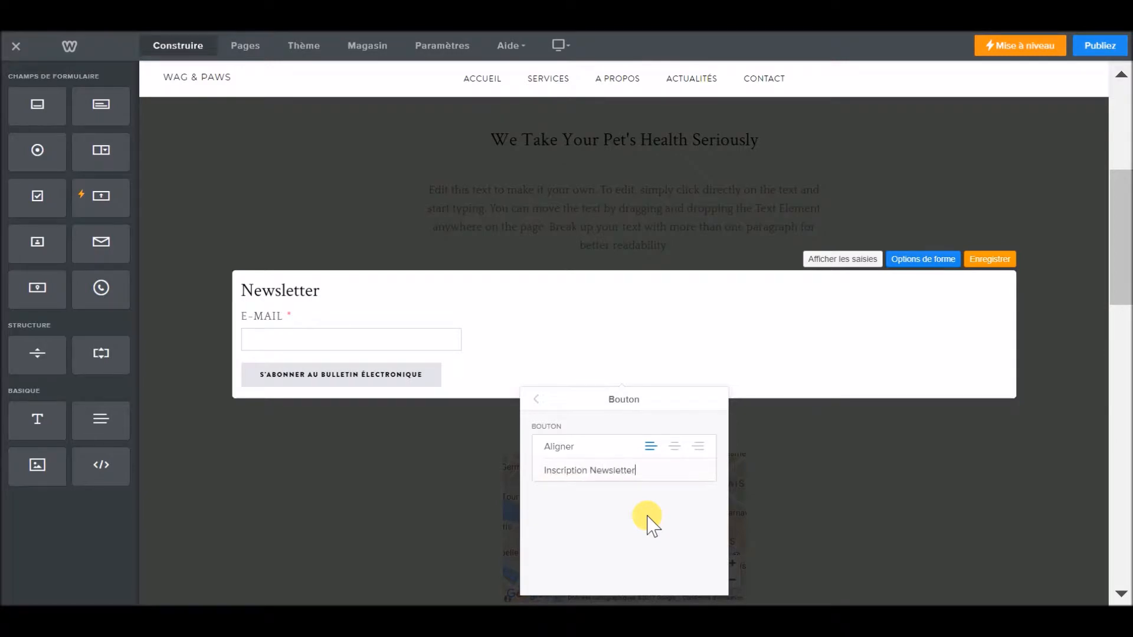
pyautogui.click(675, 448)
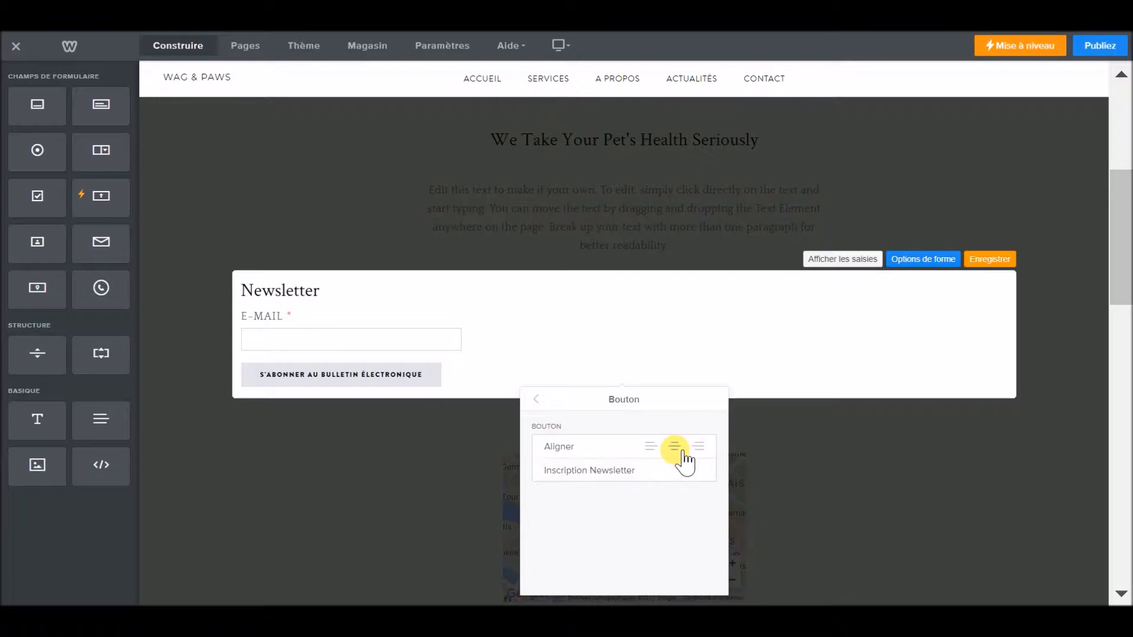
pyautogui.click(649, 446)
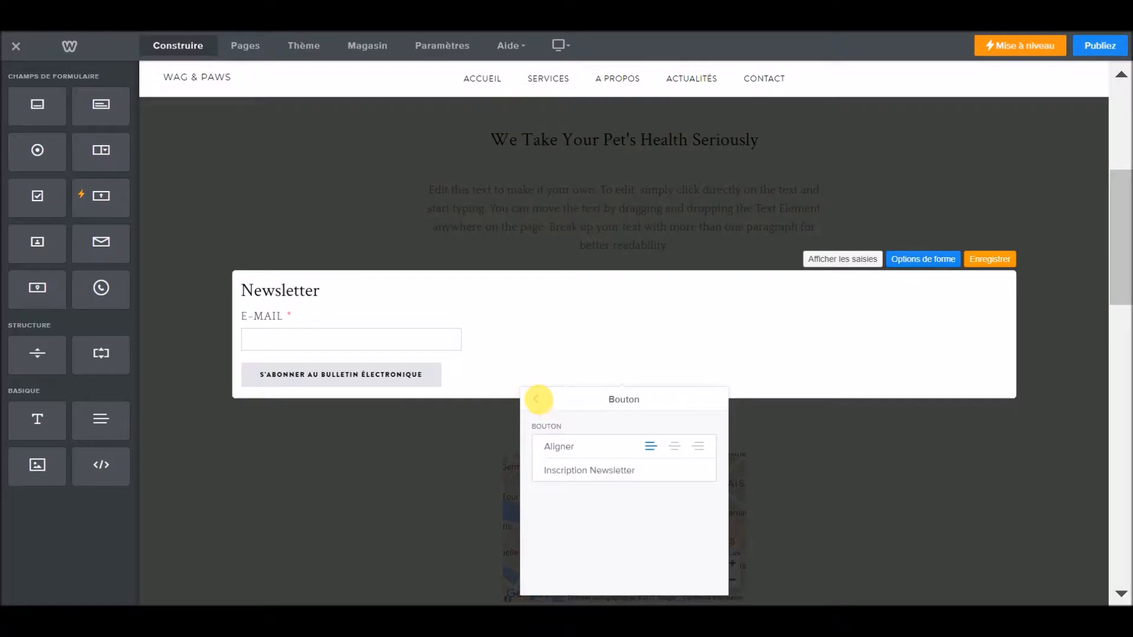
pyautogui.click(536, 399)
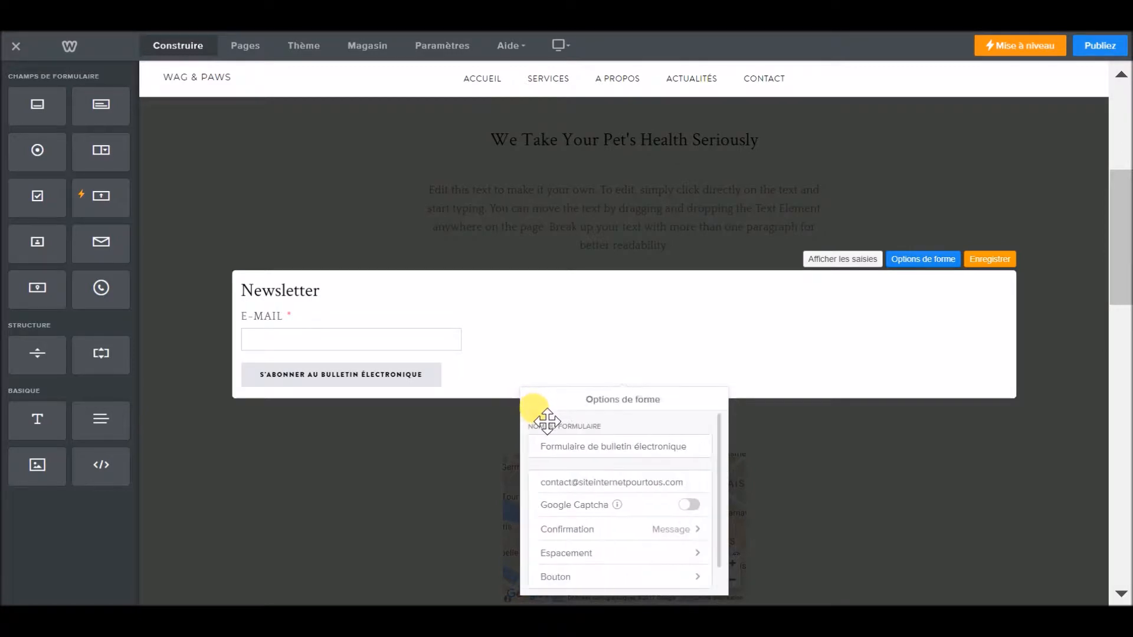
# Step: Save the changes made to the newsletter form
pyautogui.click(991, 262)
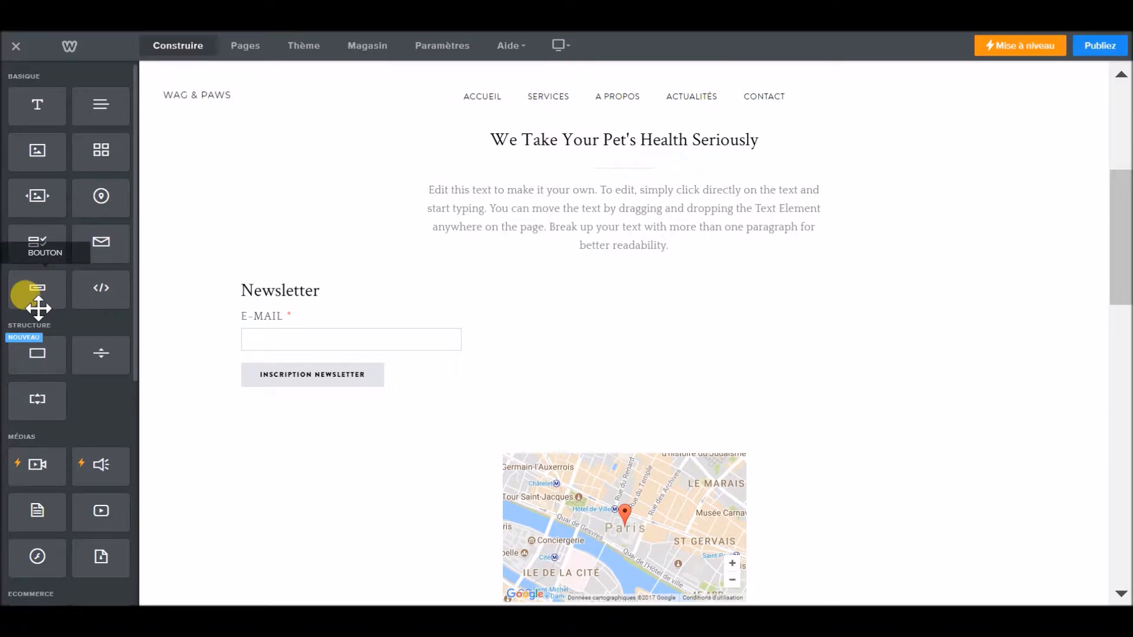
pyautogui.moveTo(38, 308); pyautogui.dragTo(323, 398)
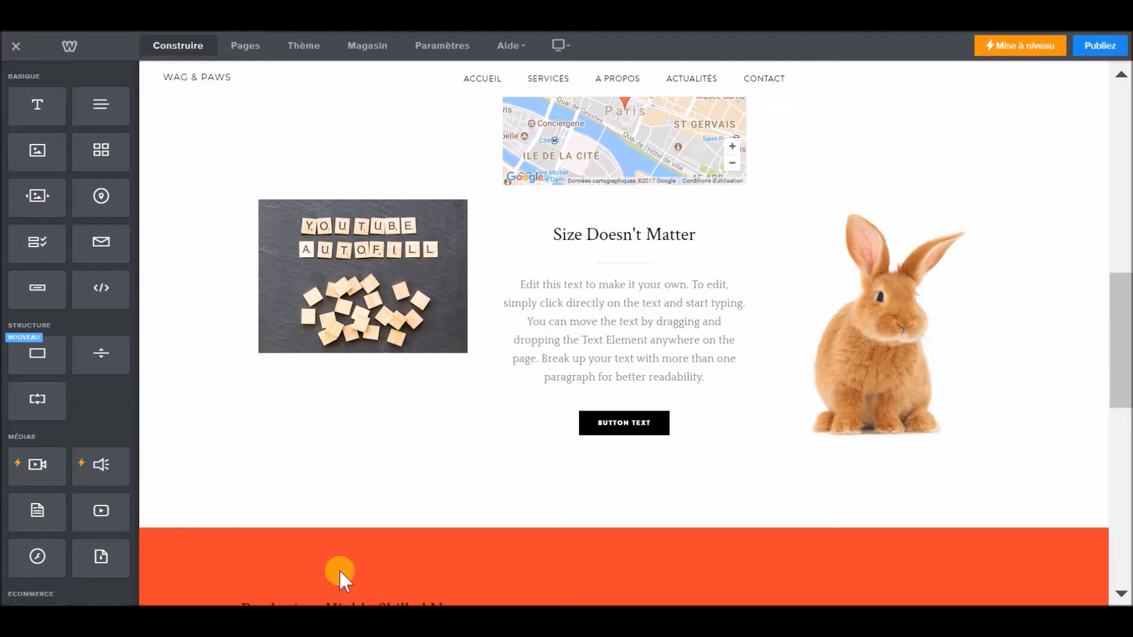
pyautogui.moveTo(37, 288); pyautogui.dragTo(658, 422)
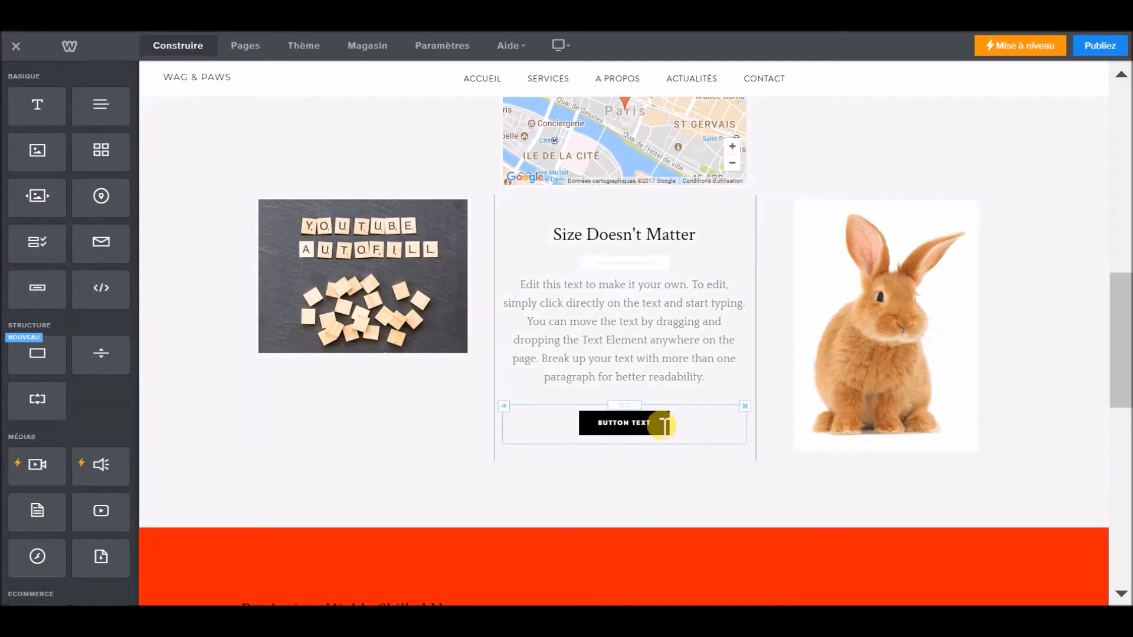
# Step: Change the text of the button below the "Size Doesn't Matter" paragraph to "Contact"
pyautogui.click(616, 439)
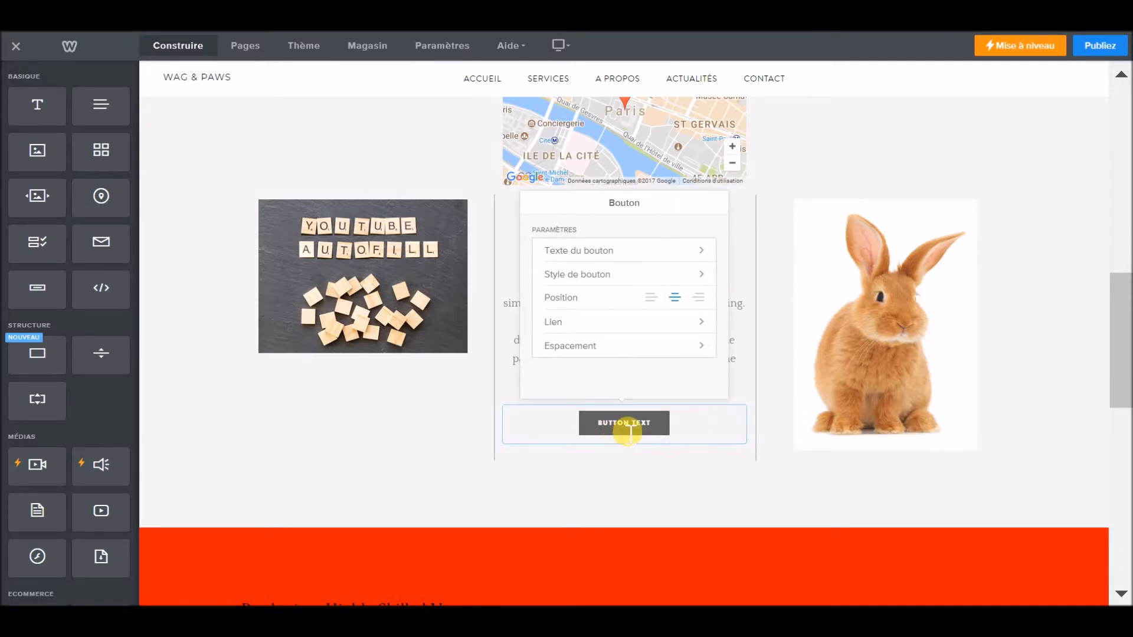
pyautogui.click(589, 251)
pyautogui.doubleClick(587, 250)
pyautogui.tripleClick(591, 251)
pyautogui.press('BackSpace')
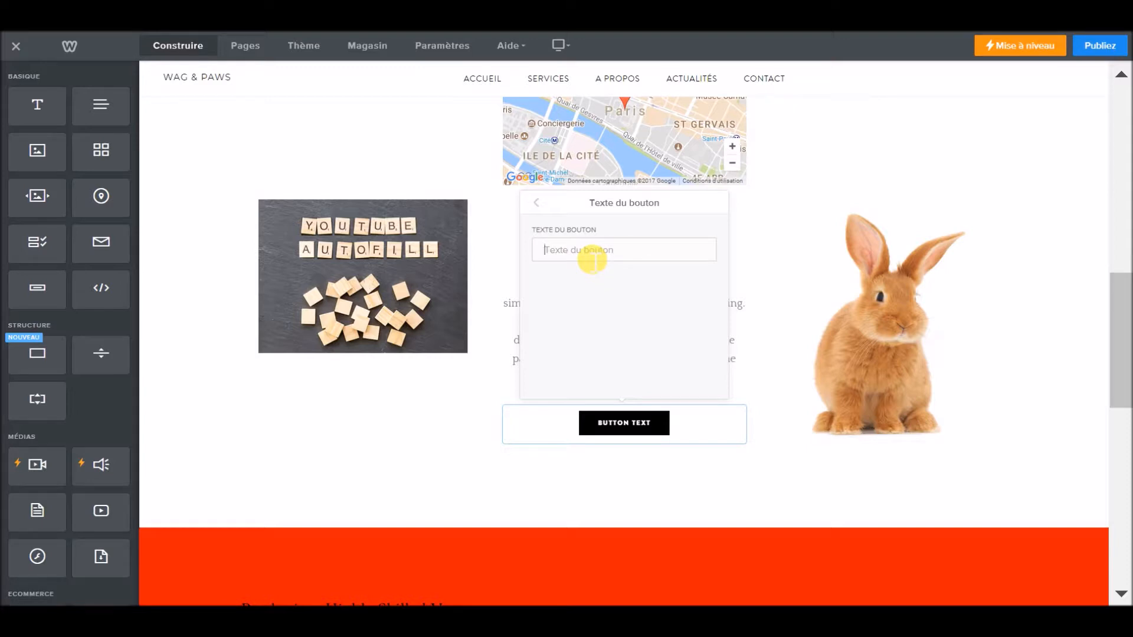
pyautogui.write('Contact')
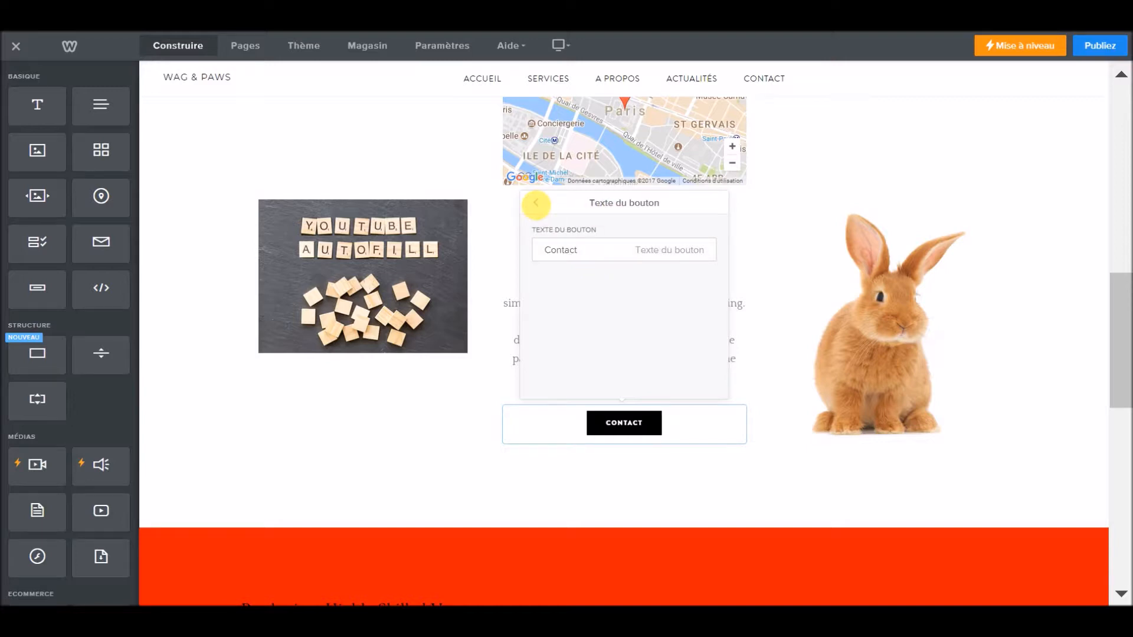
pyautogui.click(536, 203)
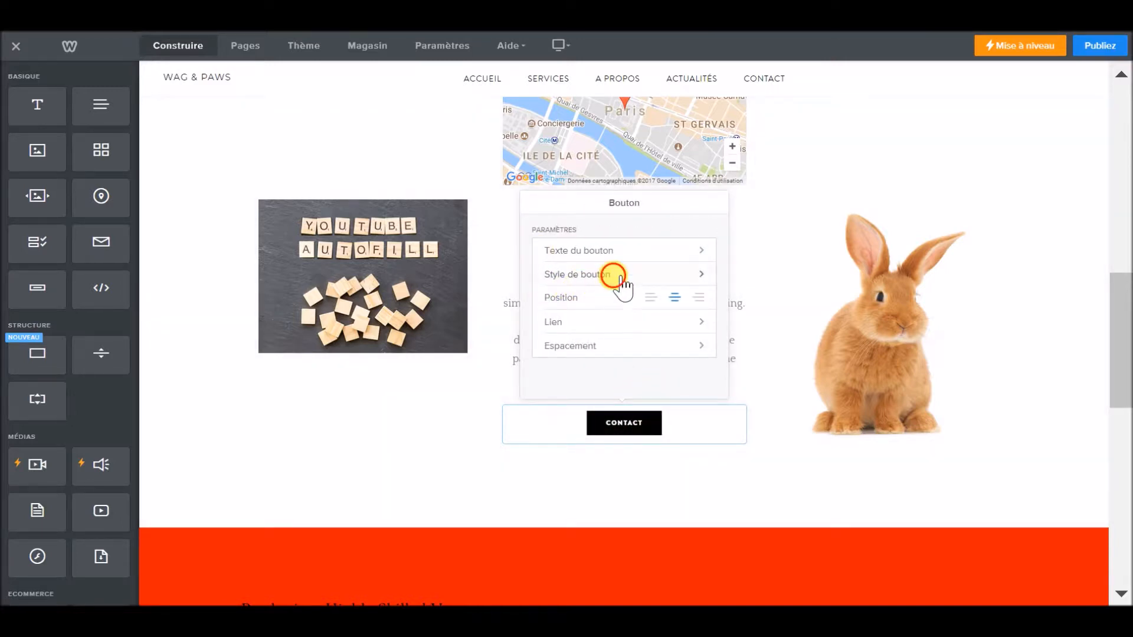
# Step: Look through the available button styles for the Contact button without choosing another one
pyautogui.click(612, 274)
pyautogui.scroll(-1, 620, 286)
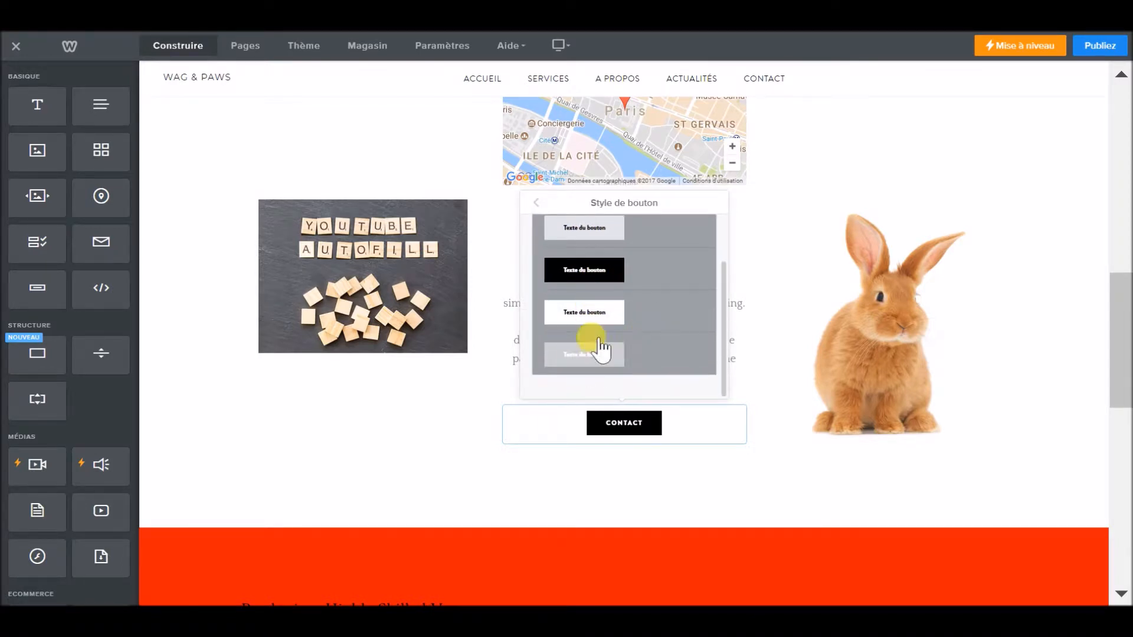
pyautogui.scroll(1, 610, 336)
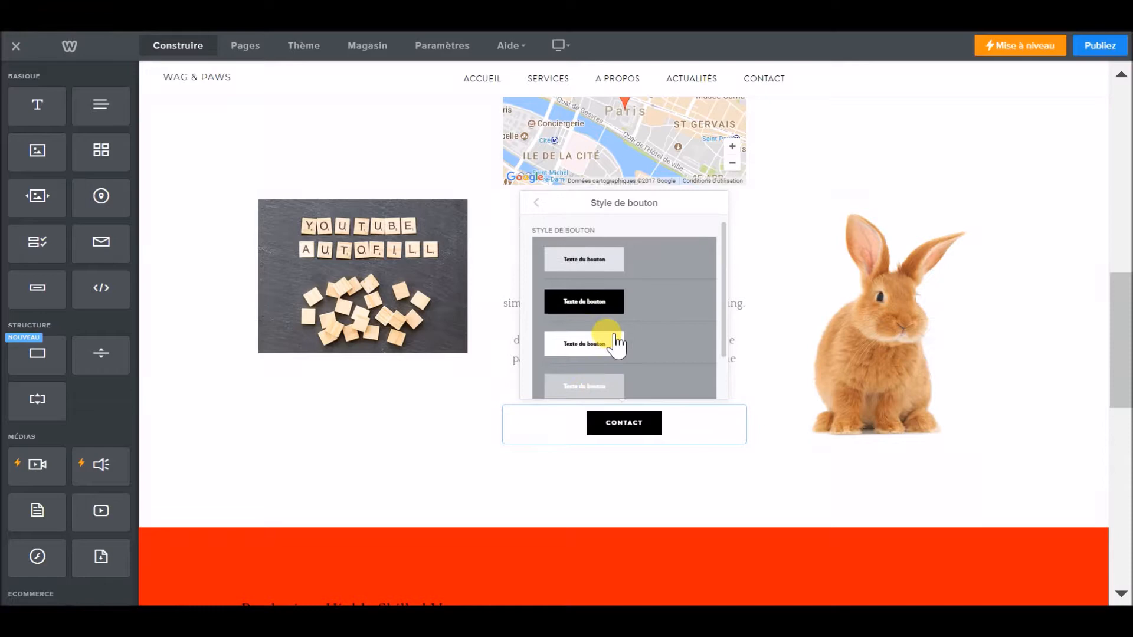
pyautogui.click(536, 203)
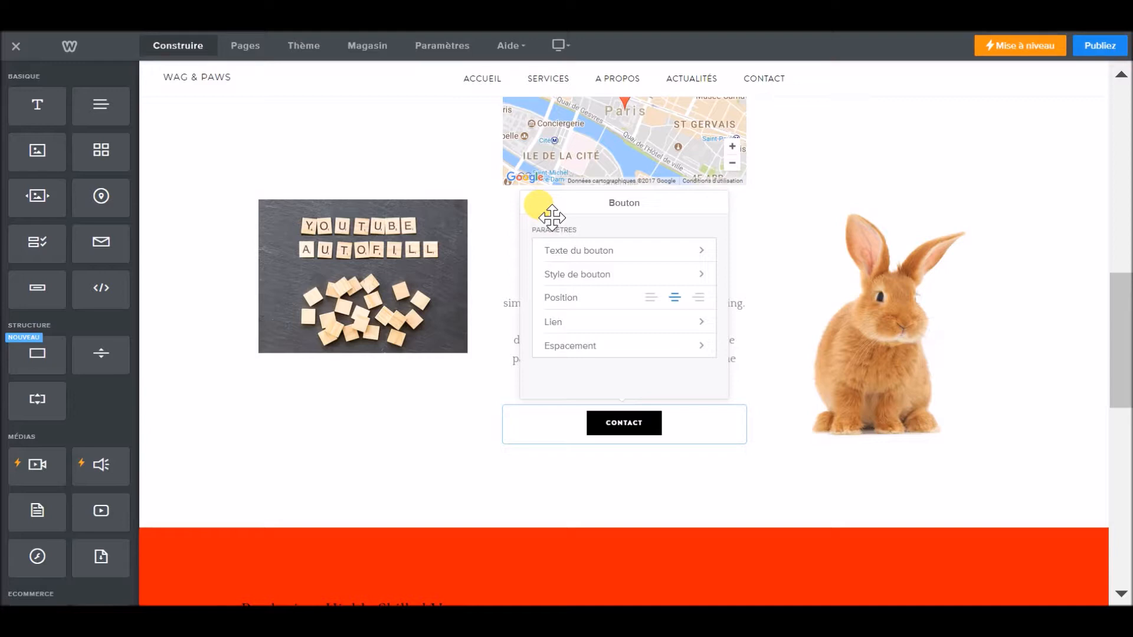
# Step: Try the left and right positions for the Contact button and return it to centred
pyautogui.click(653, 298)
pyautogui.click(675, 298)
pyautogui.click(698, 298)
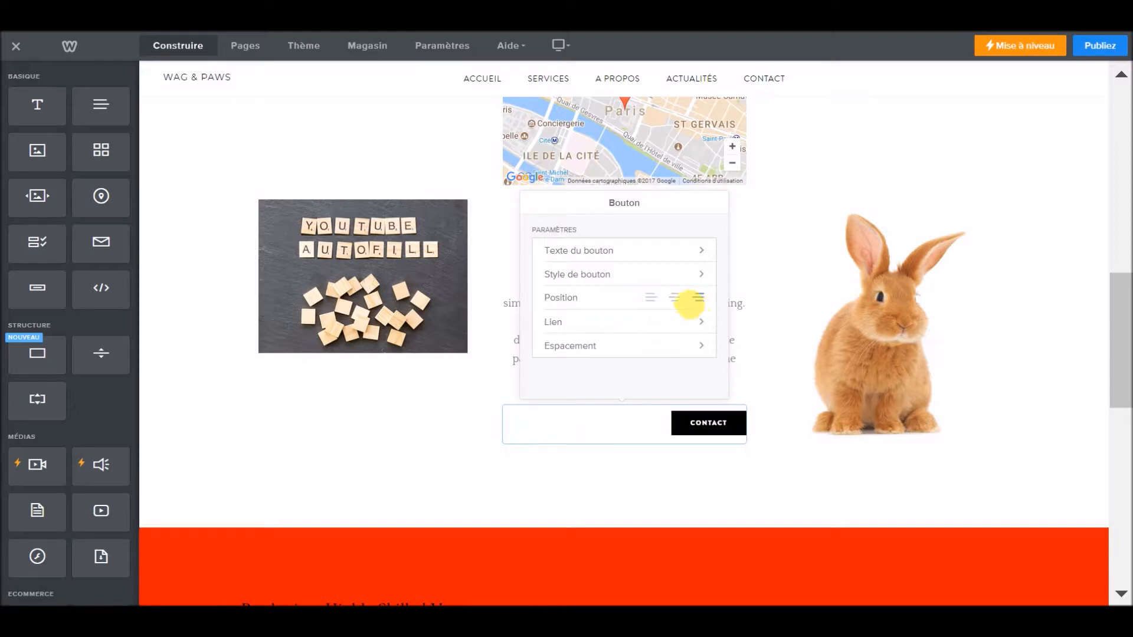
pyautogui.click(675, 298)
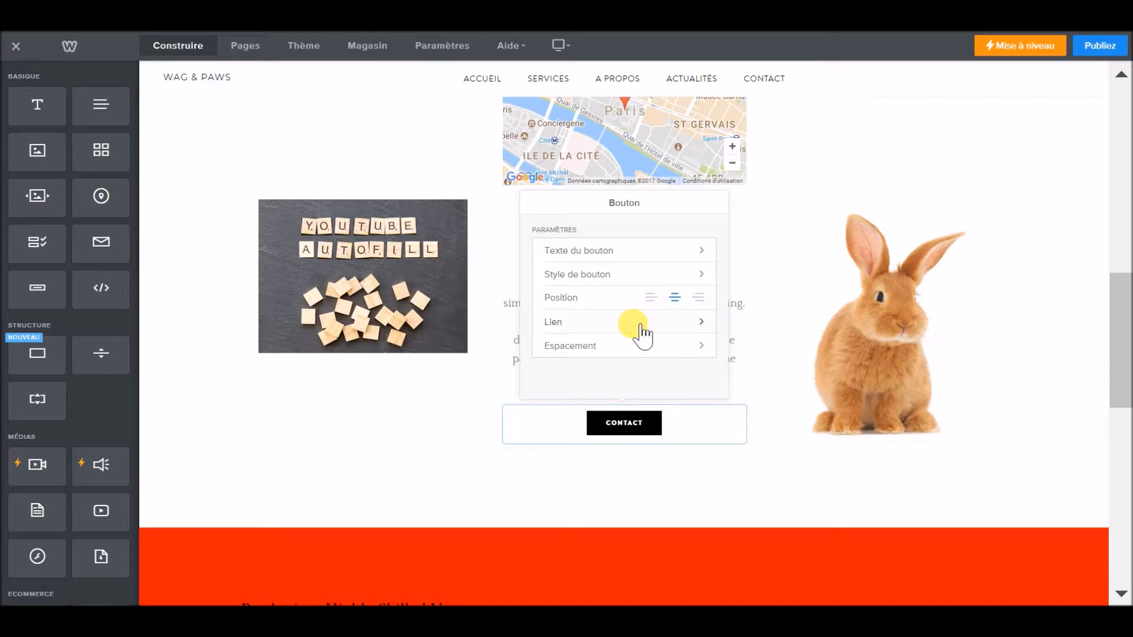
pyautogui.click(643, 330)
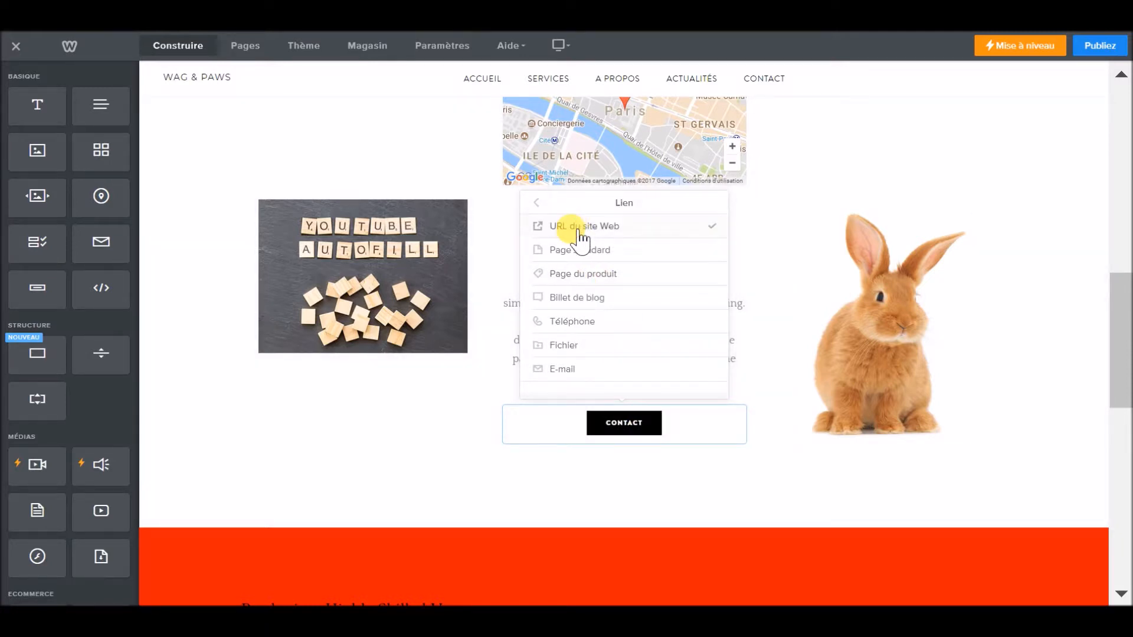
pyautogui.click(581, 232)
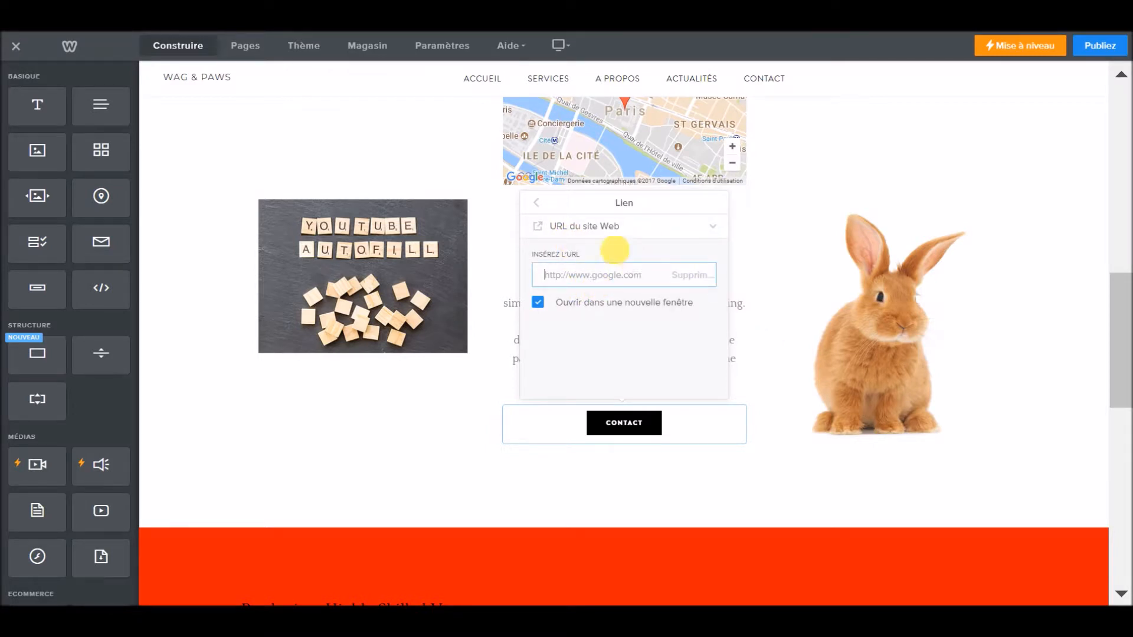
pyautogui.click(614, 229)
pyautogui.click(625, 231)
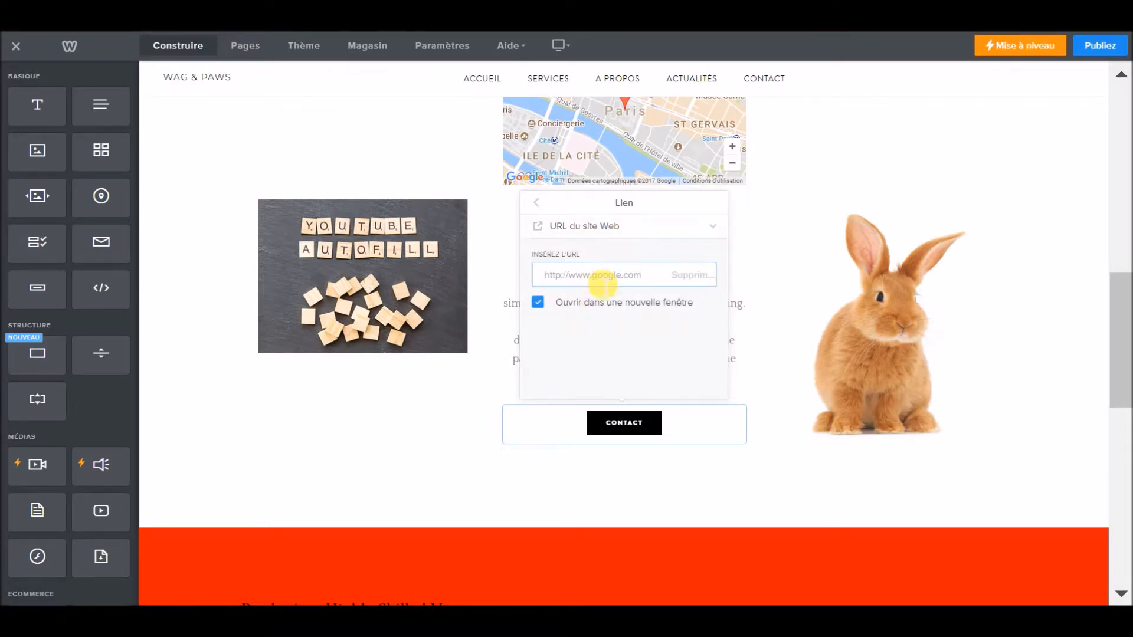
pyautogui.write('www.facebo')
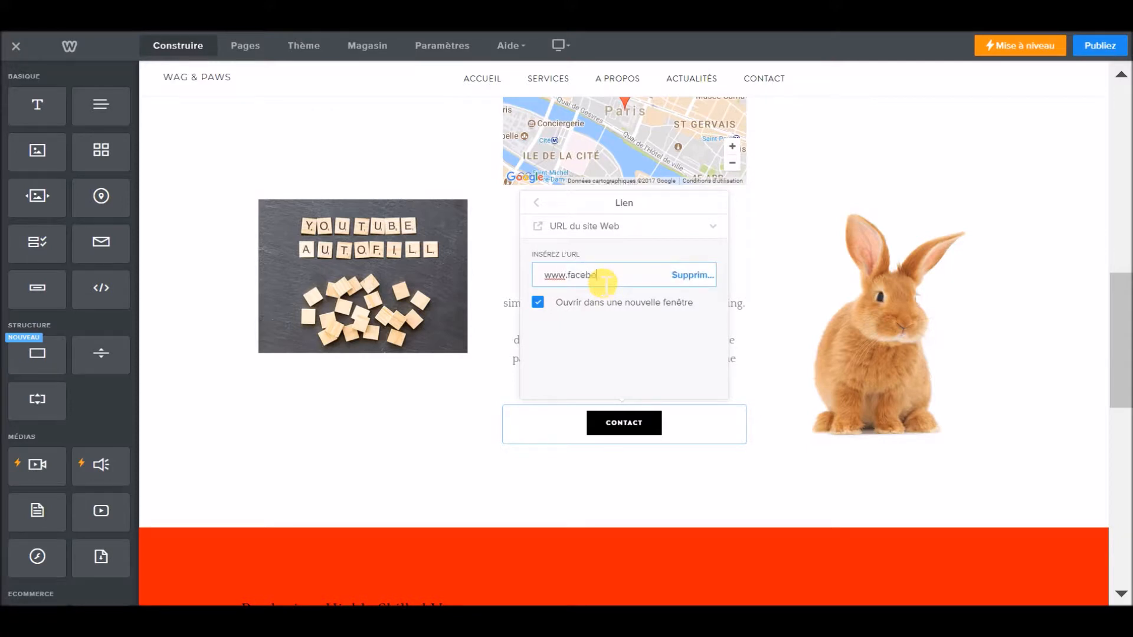
pyautogui.write('ok.com')
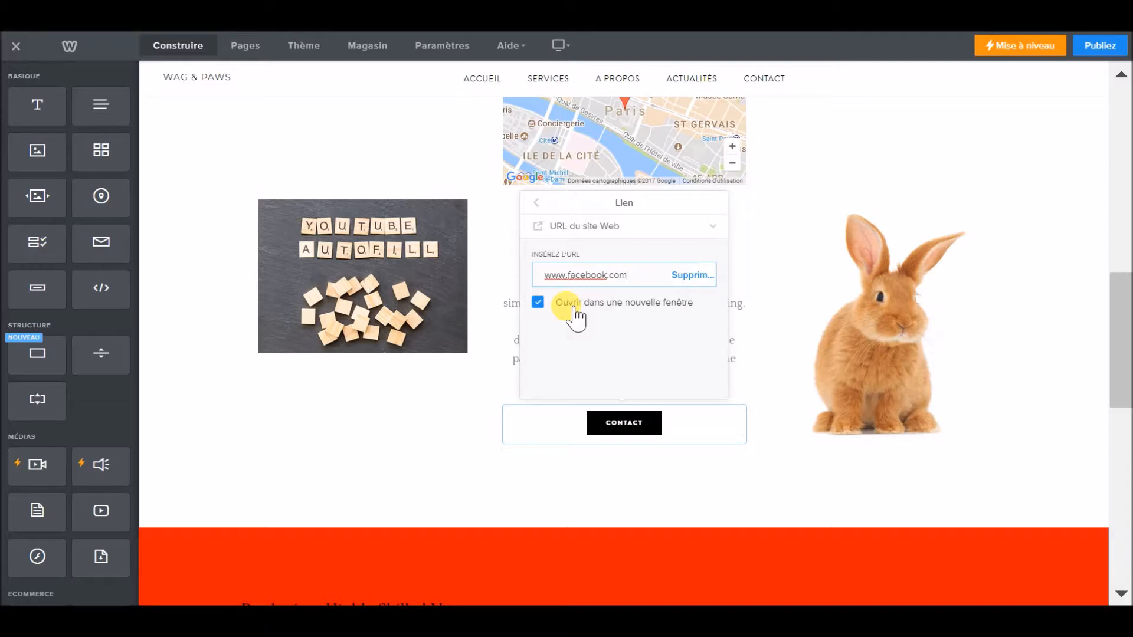
# Step: Set the Contact button's link to the site's standard page "Contact" and close the button settings
pyautogui.click(616, 238)
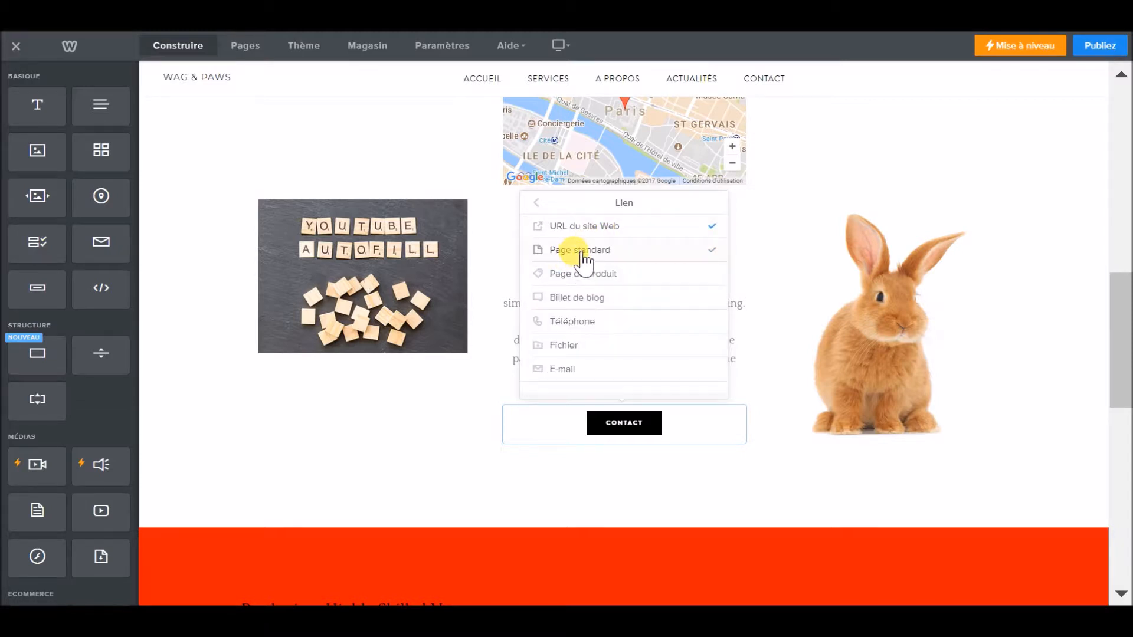
pyautogui.click(580, 250)
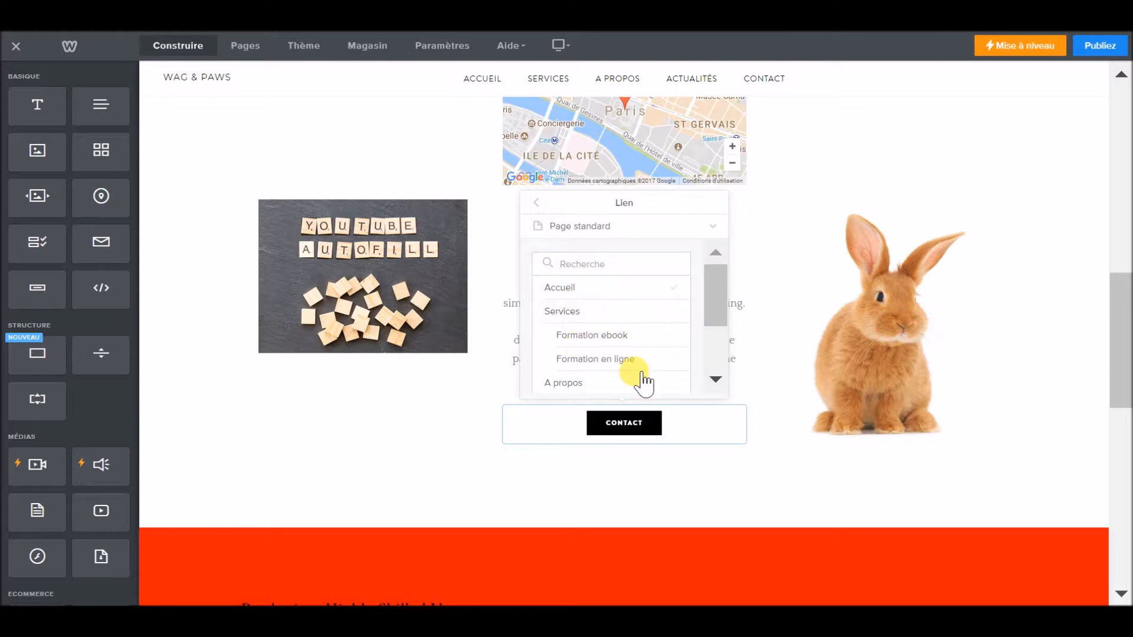
pyautogui.moveTo(714, 308)
pyautogui.mouseDown()
pyautogui.moveTo(712, 363)
pyautogui.moveTo(712, 295)
pyautogui.mouseUp()
pyautogui.scroll(-2, 643, 310)
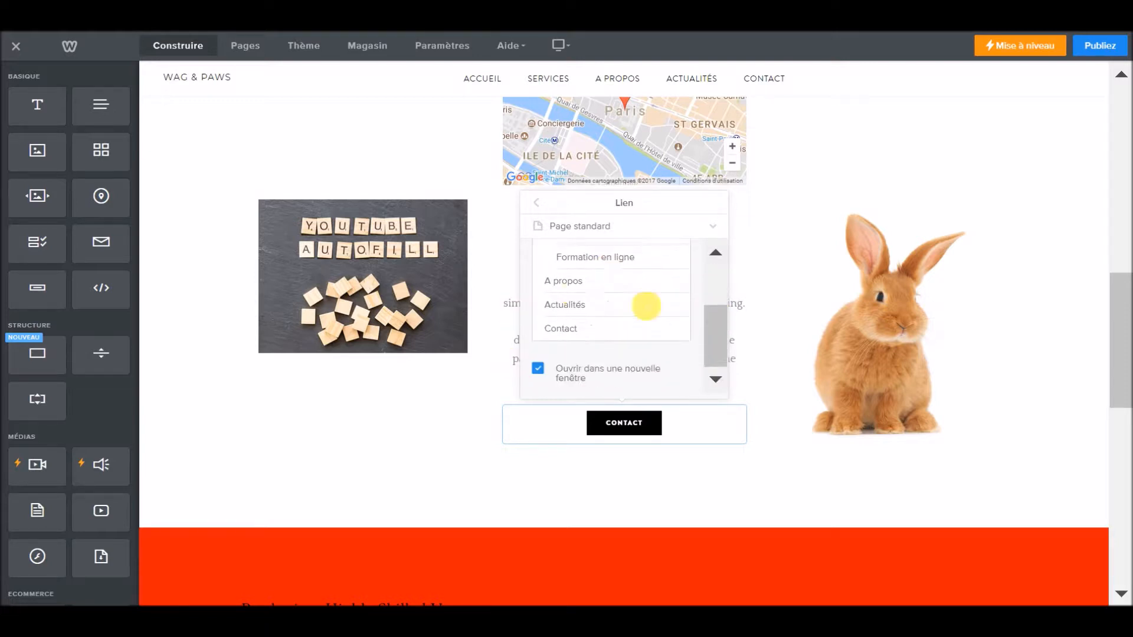
pyautogui.click(576, 329)
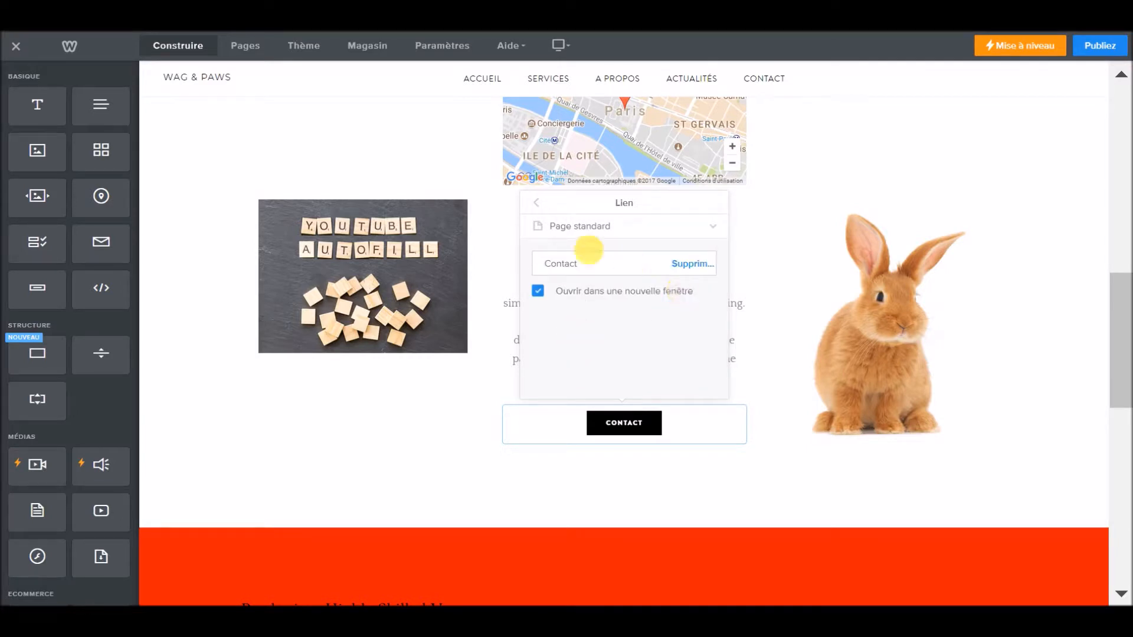
pyautogui.click(573, 240)
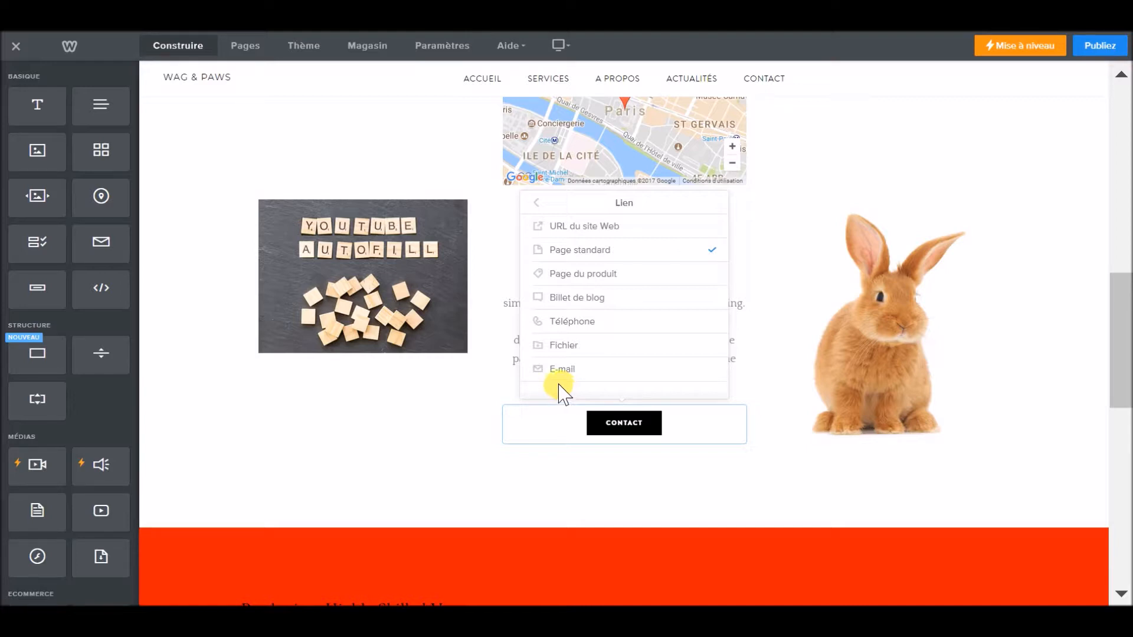
pyautogui.click(538, 205)
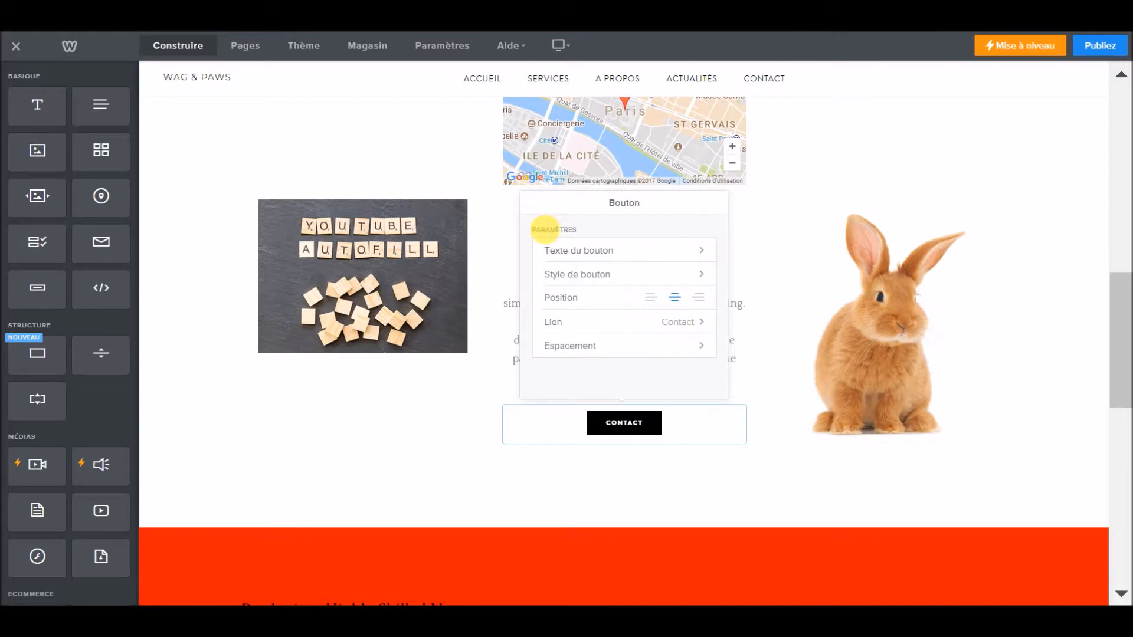
pyautogui.click(463, 448)
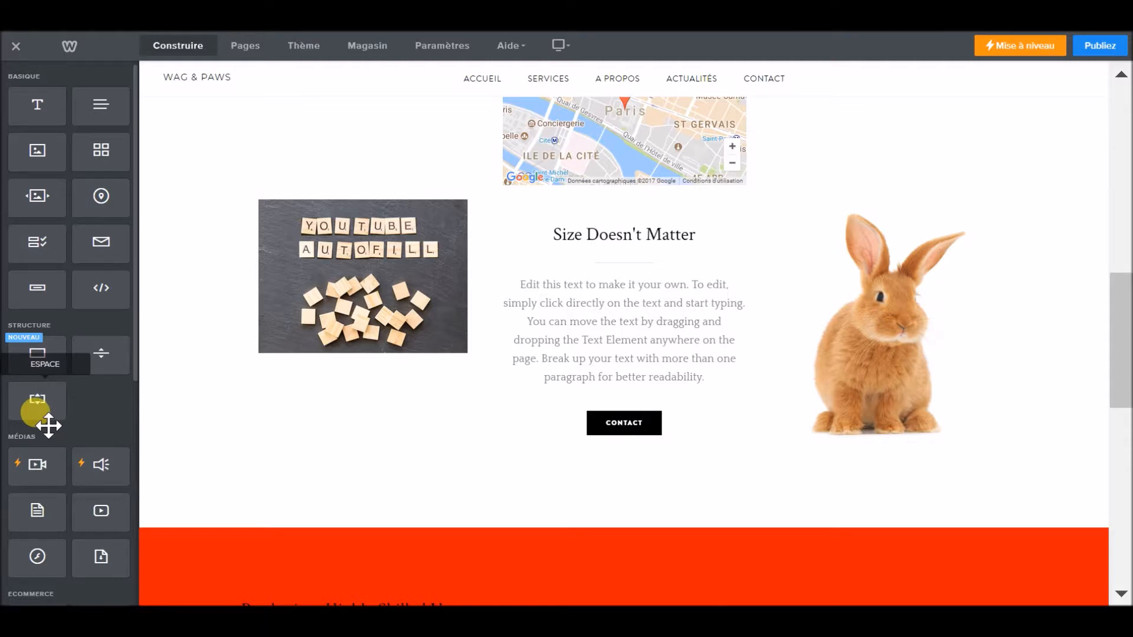
pyautogui.moveTo(48, 426); pyautogui.dragTo(236, 454)
pyautogui.scroll(7, 234, 447)
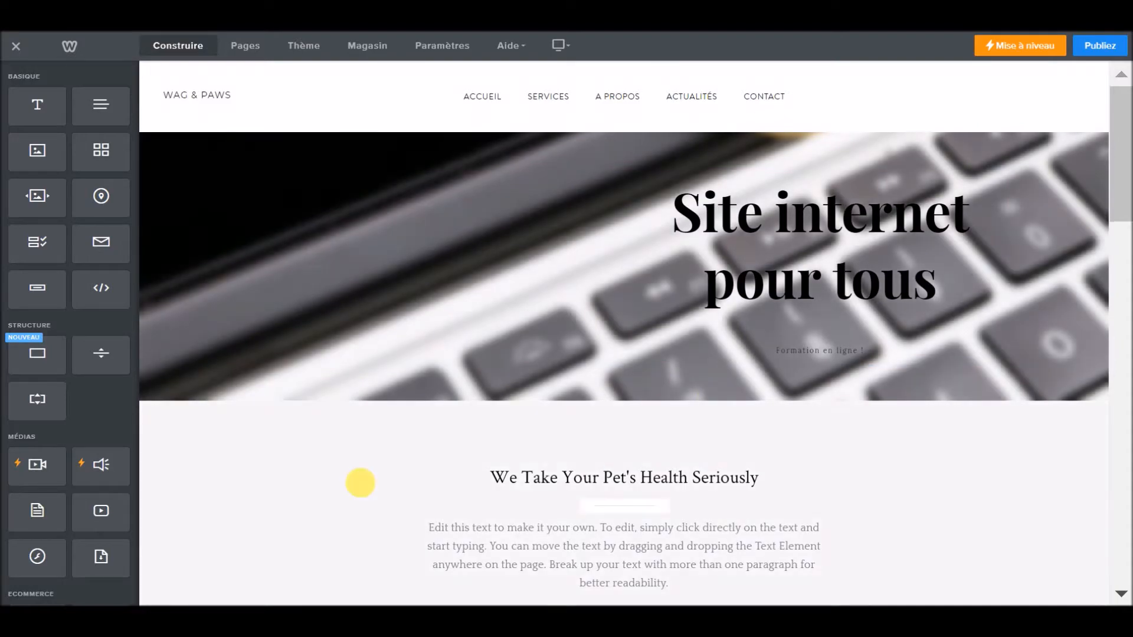
pyautogui.scroll(-3, 362, 480)
pyautogui.scroll(2, 201, 475)
pyautogui.scroll(-13, 242, 450)
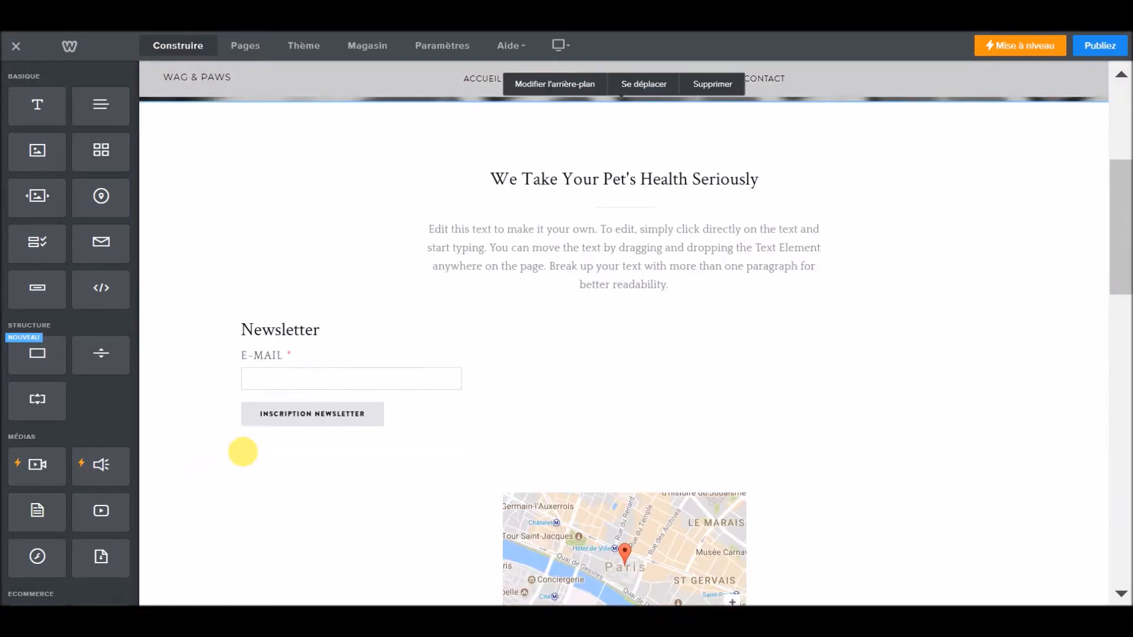
# Step: Insert an empty section between the red section and "We Use the Following Brands", without choosing a preset layout
pyautogui.scroll(-6, 295, 418)
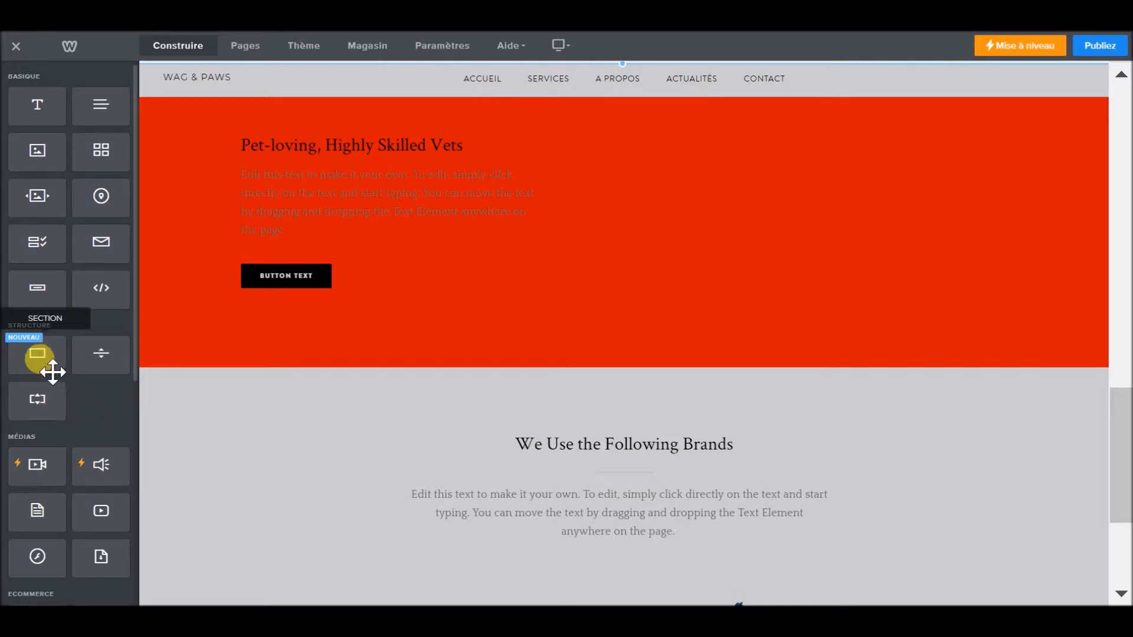
pyautogui.moveTo(48, 371); pyautogui.dragTo(543, 384)
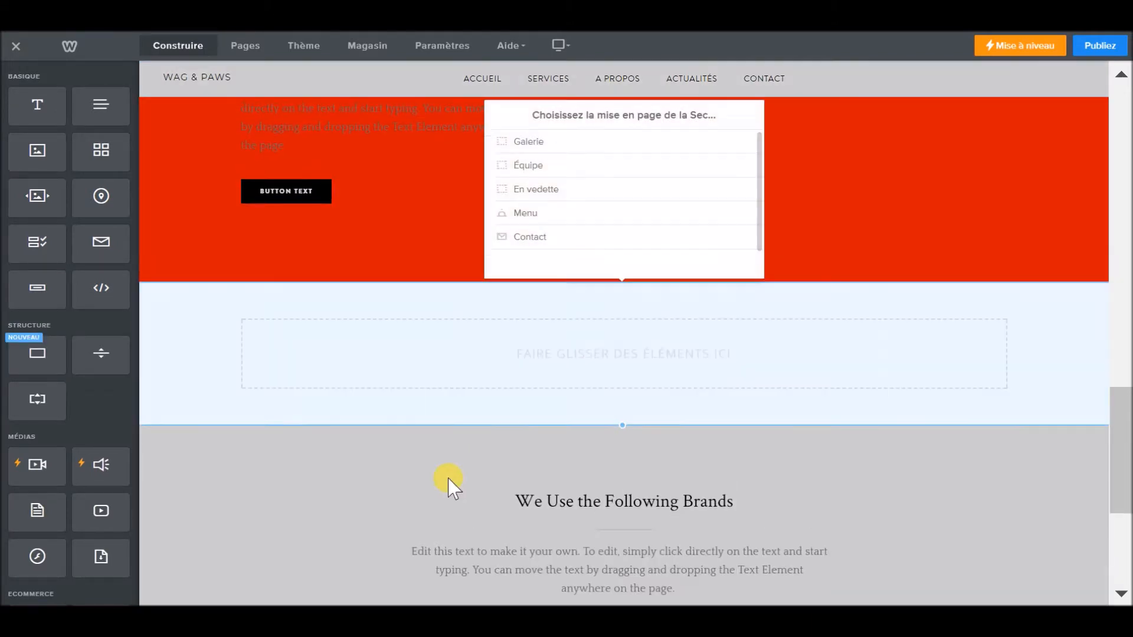
pyautogui.click(224, 375)
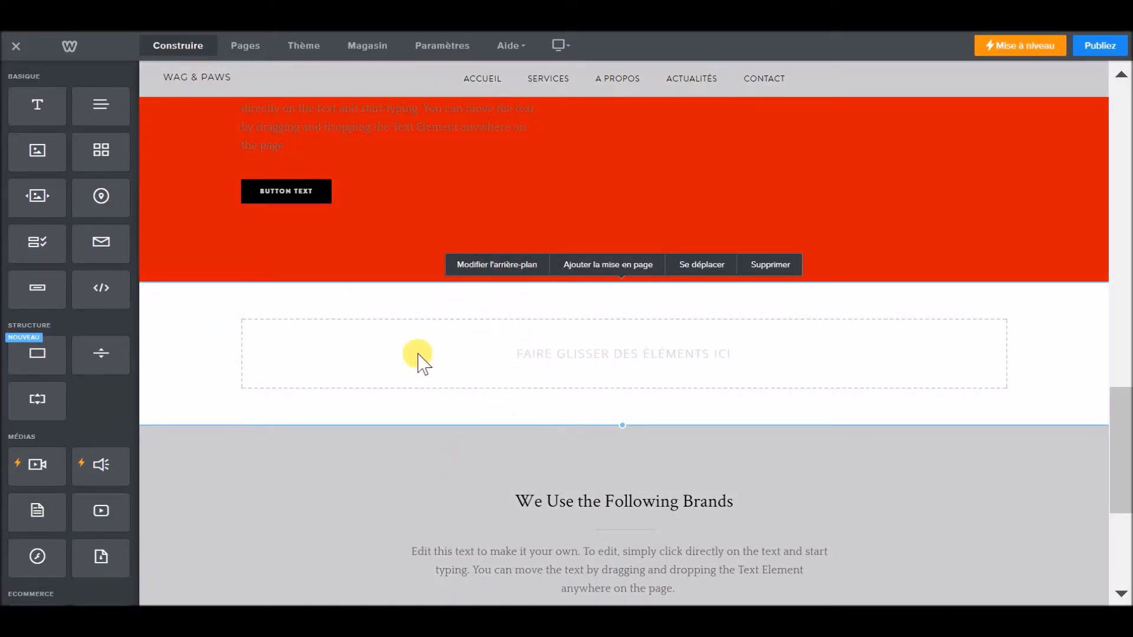
# Step: Add a title and a text block to the new empty section, with a divider between them
pyautogui.moveTo(61, 130); pyautogui.dragTo(247, 159)
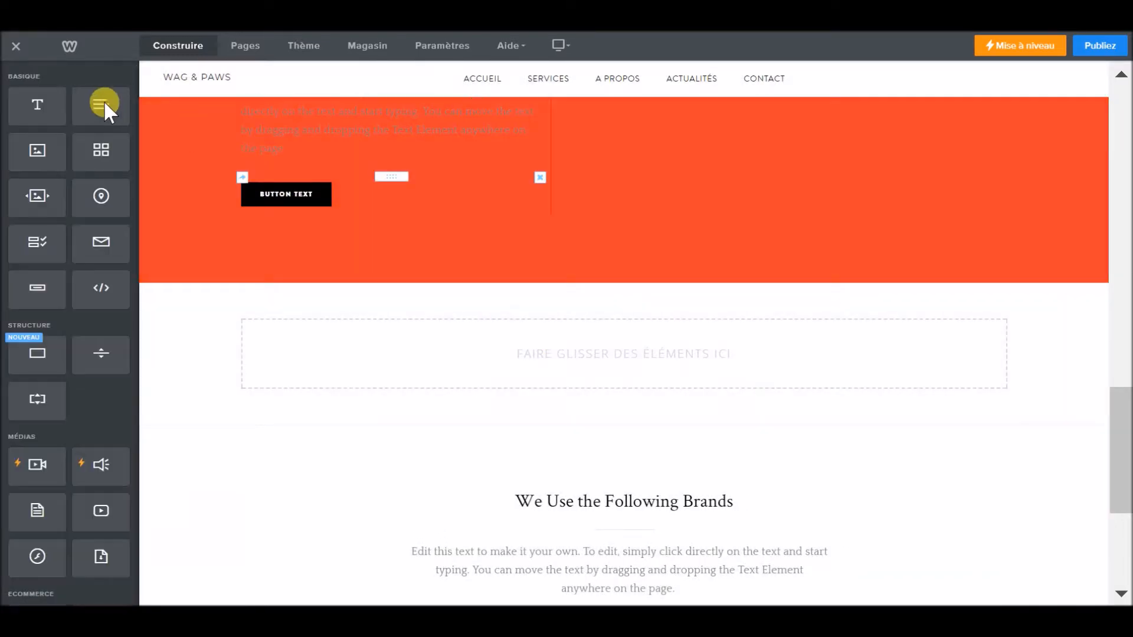
pyautogui.moveTo(101, 104); pyautogui.dragTo(389, 386)
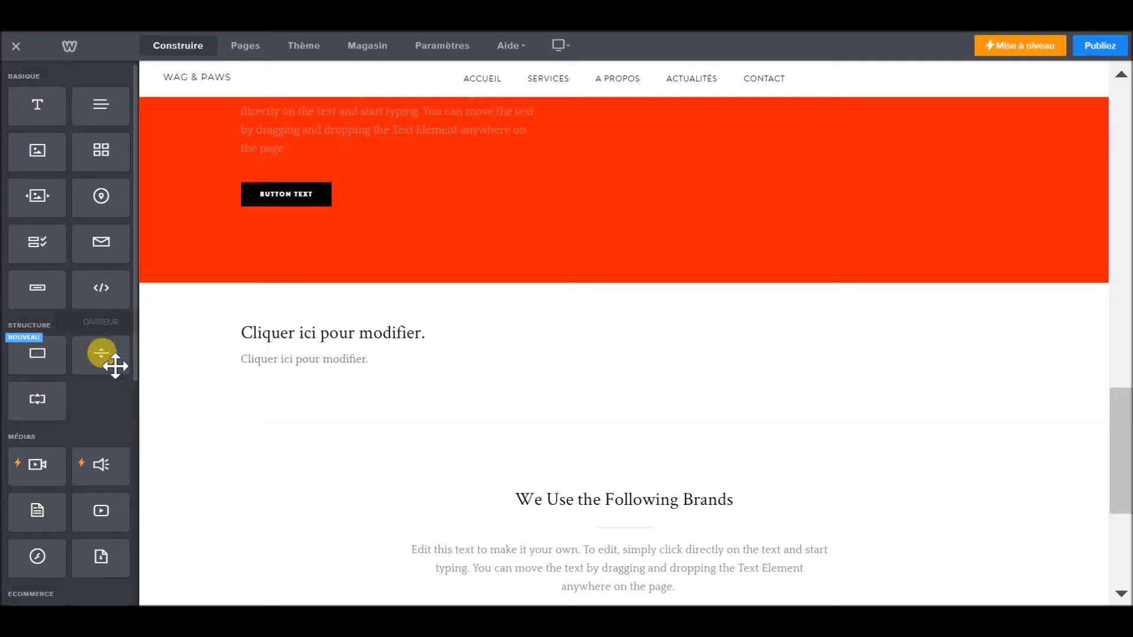
pyautogui.moveTo(114, 371); pyautogui.dragTo(306, 352)
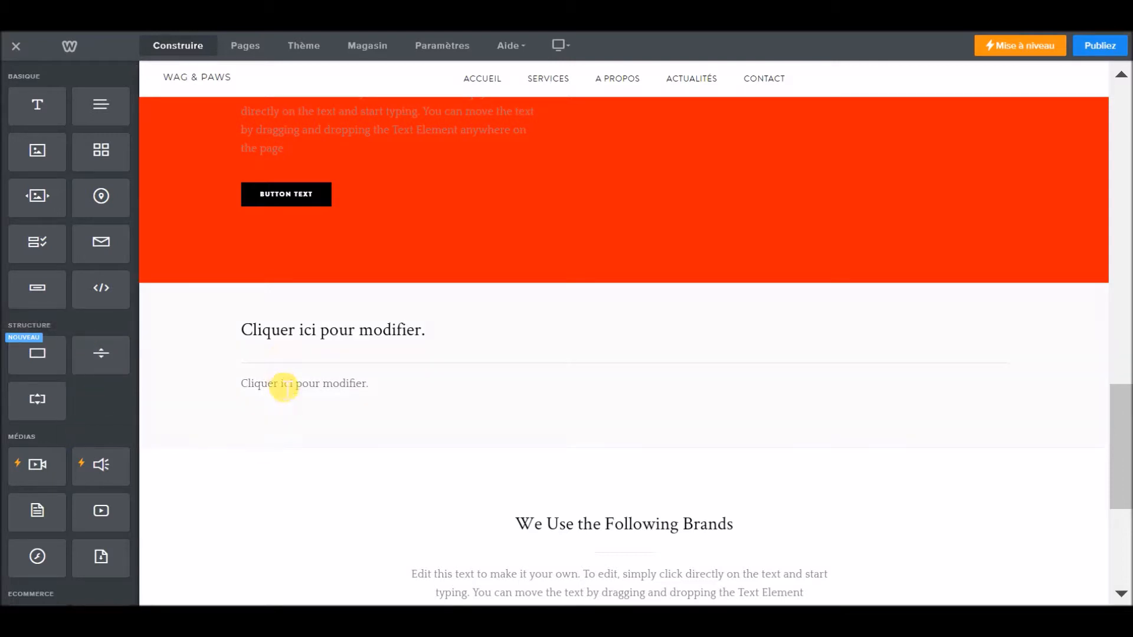
# Step: Look at the new divider's margin and width settings, and close them without changes
pyautogui.click(379, 367)
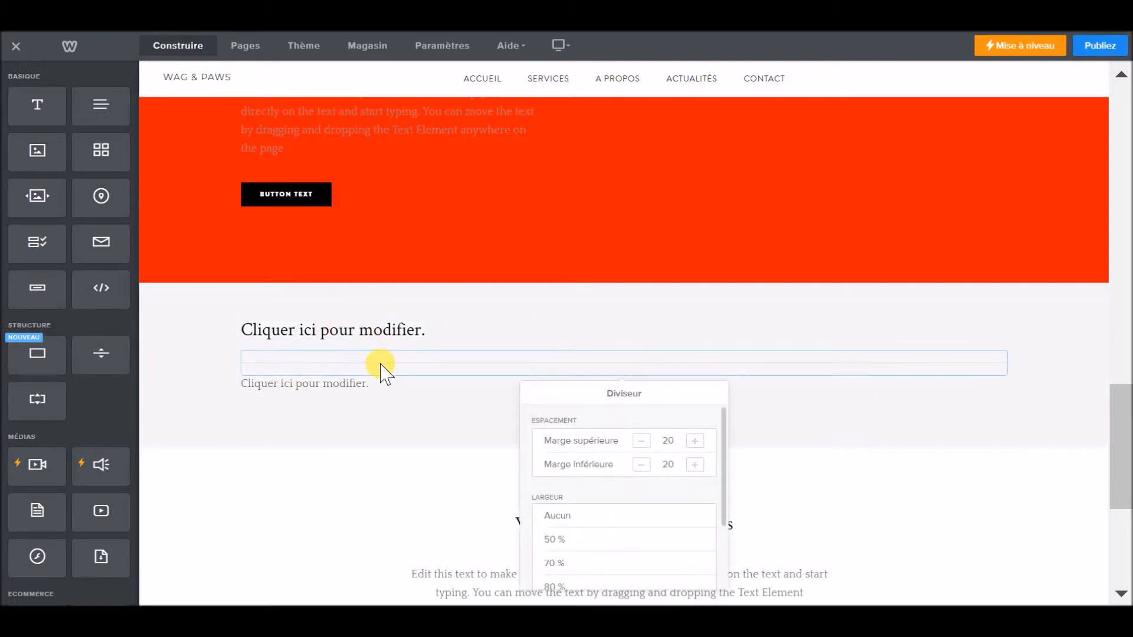
pyautogui.scroll(-1, 447, 455)
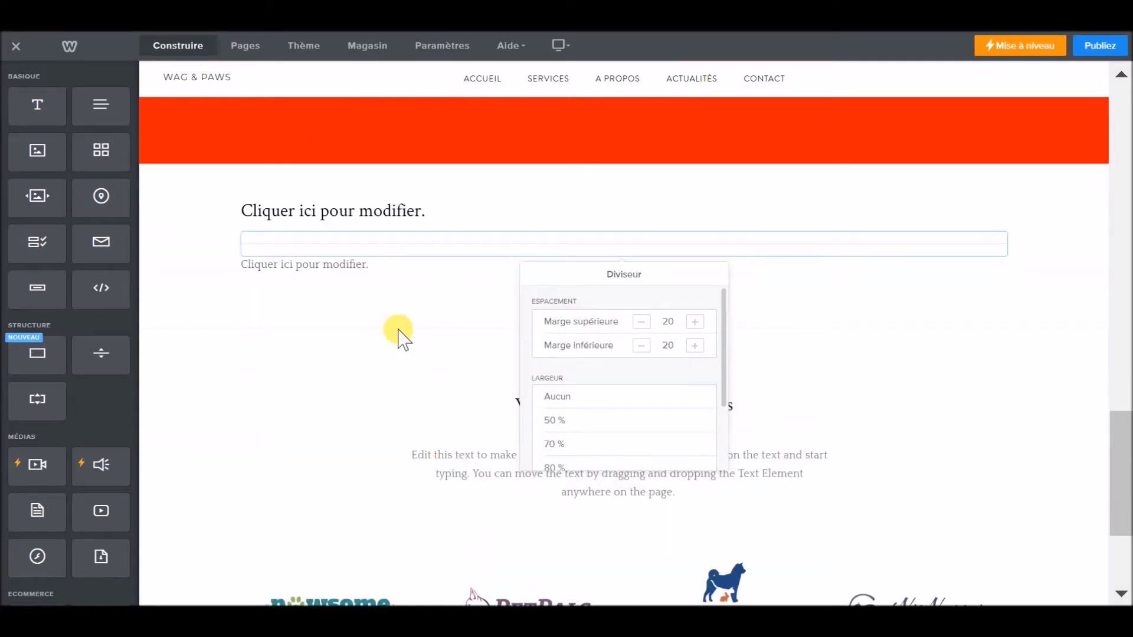
pyautogui.click(387, 354)
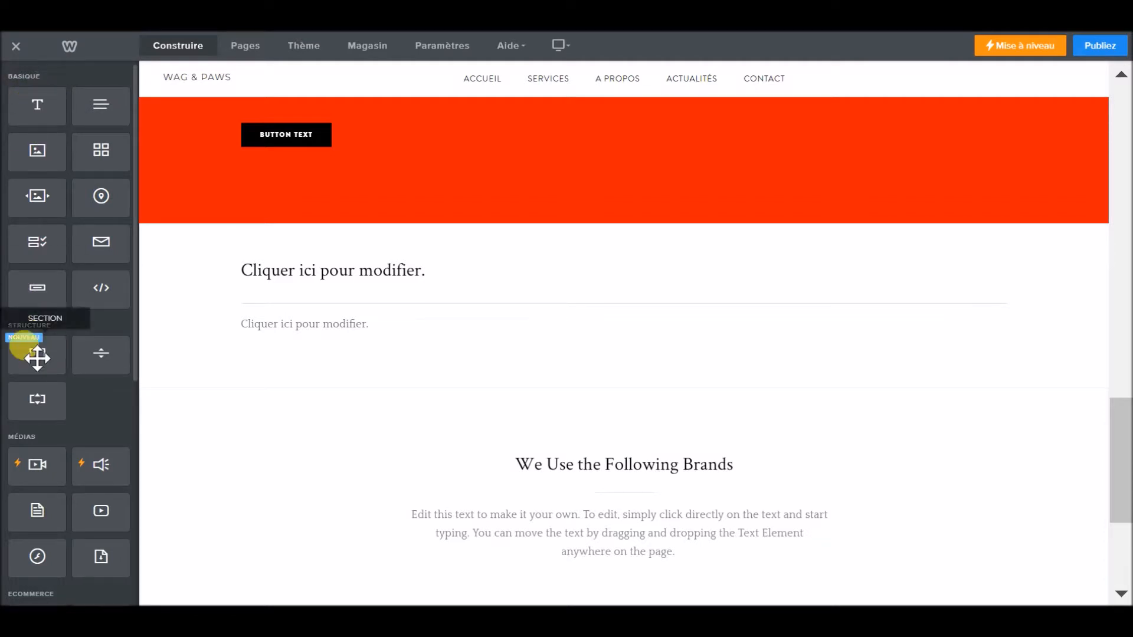
# Step: Try to add an HD video element to the new section, and dismiss the premium upgrade offer
pyautogui.scroll(-1, 73, 378)
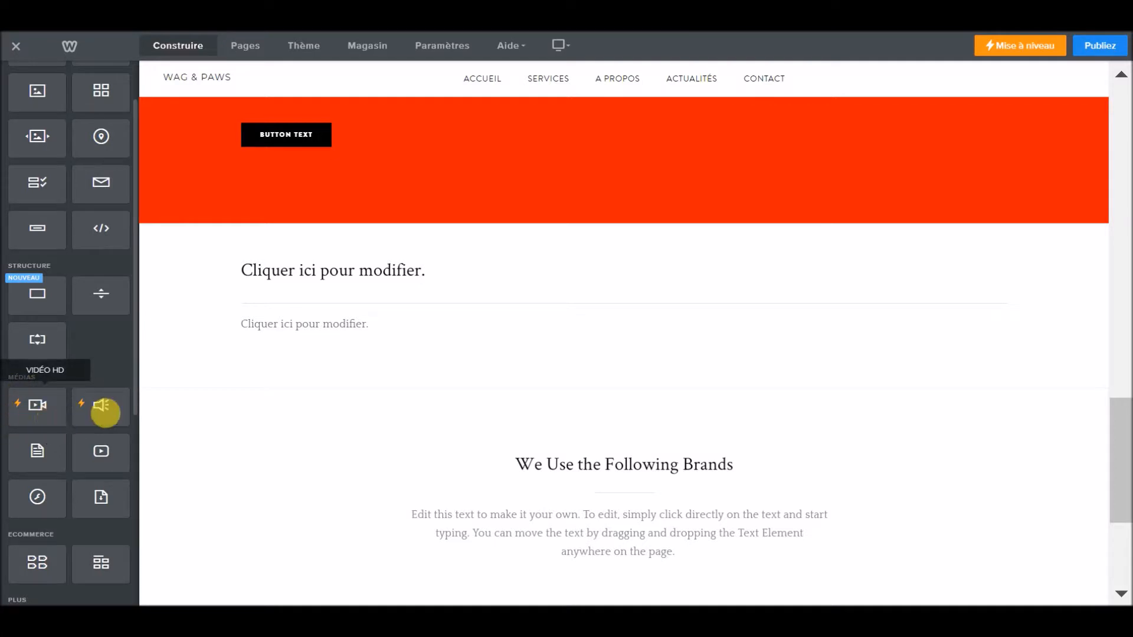
pyautogui.moveTo(97, 447); pyautogui.dragTo(317, 345)
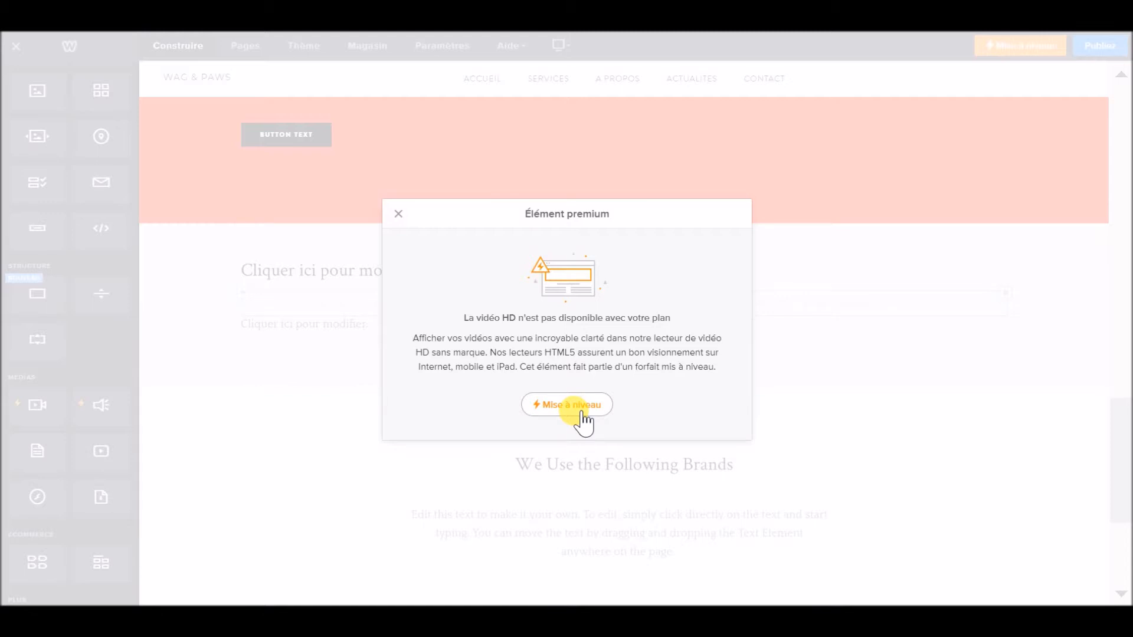
pyautogui.click(399, 214)
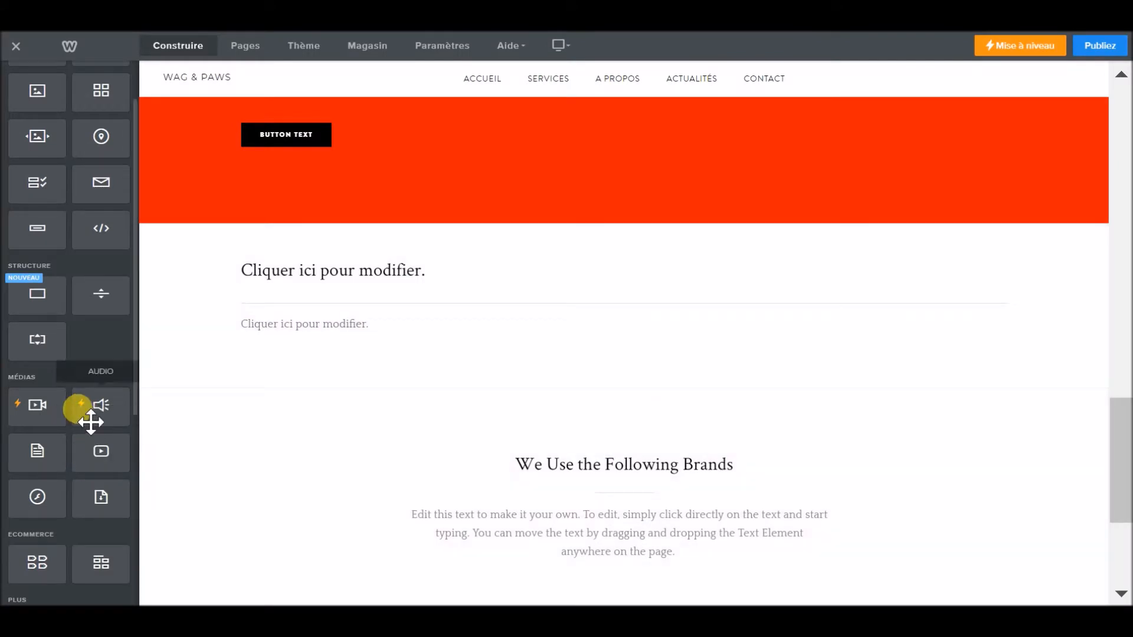
# Step: Add a YouTube video element between the new section's title and its divider
pyautogui.scroll(-1, 75, 516)
pyautogui.moveTo(86, 400); pyautogui.dragTo(351, 328)
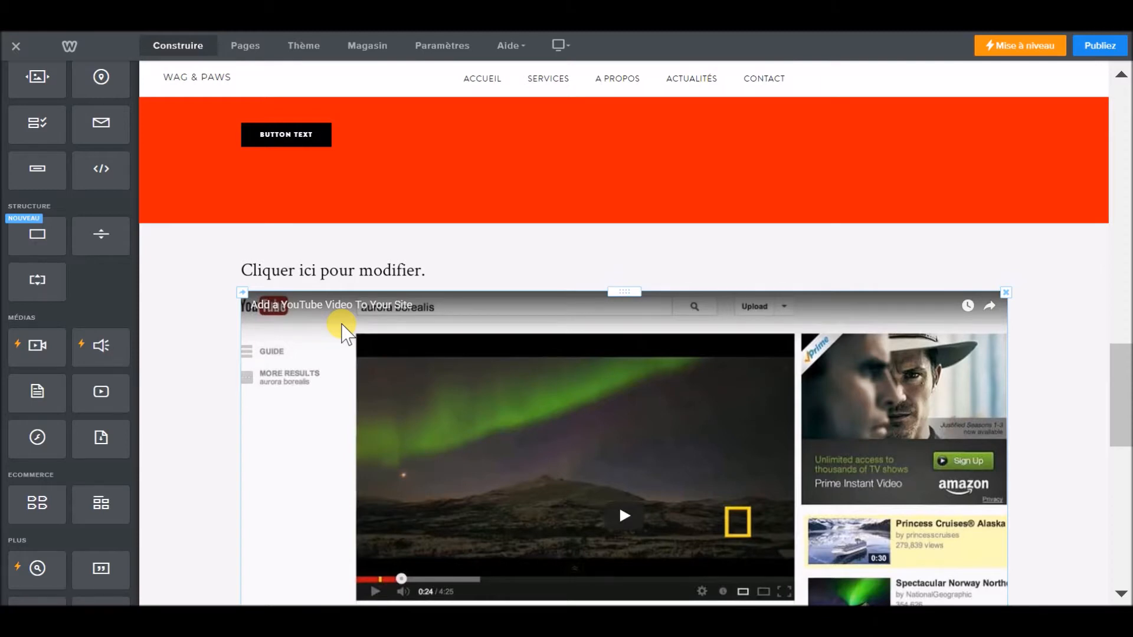
pyautogui.scroll(-4, 319, 407)
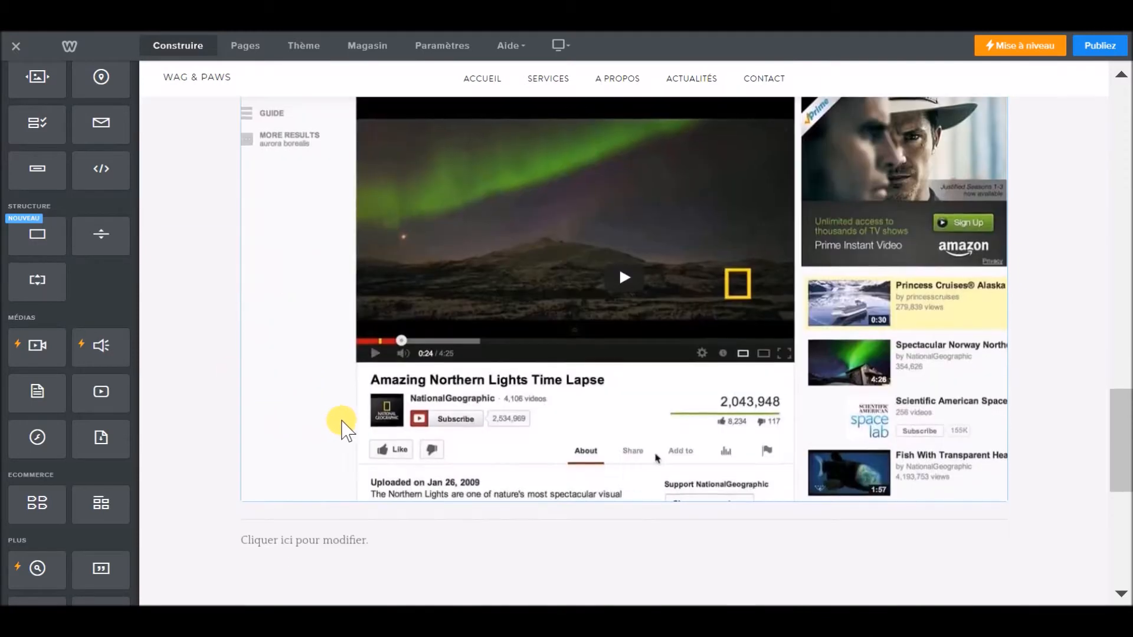
# Step: Set the YouTube video's size to Moyen in its advanced settings and close them
pyautogui.click(502, 372)
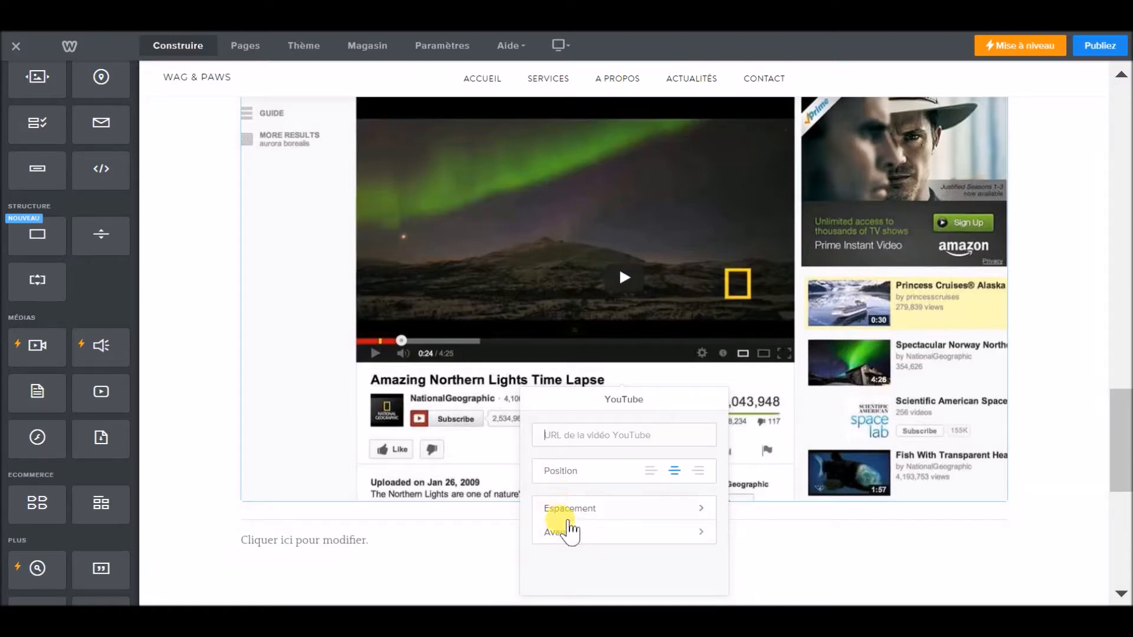
pyautogui.click(576, 539)
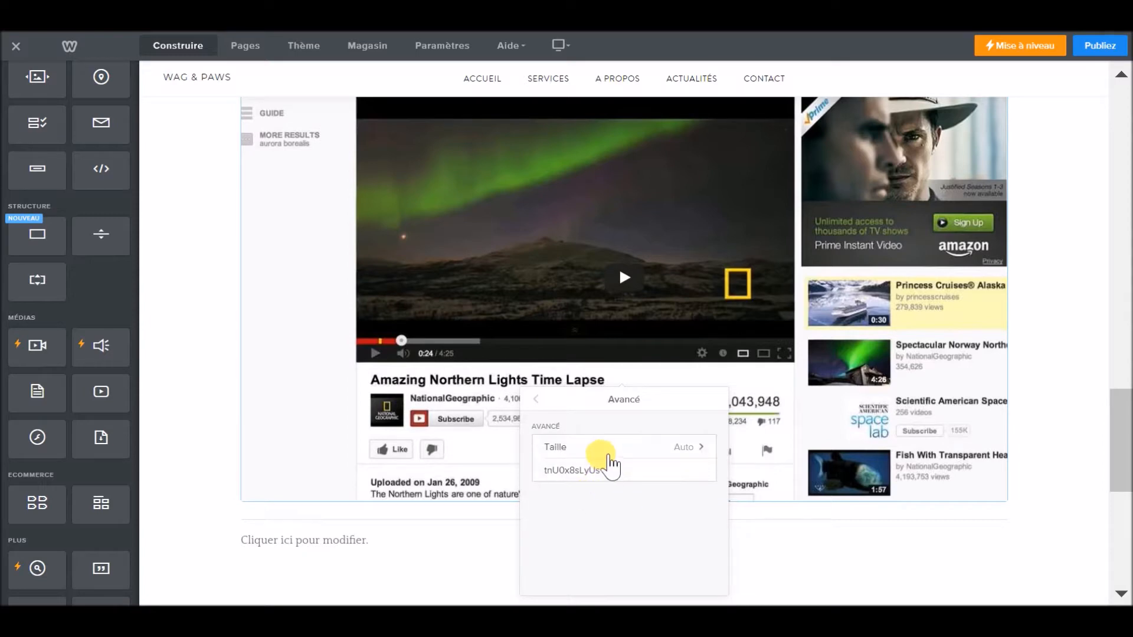
pyautogui.click(608, 453)
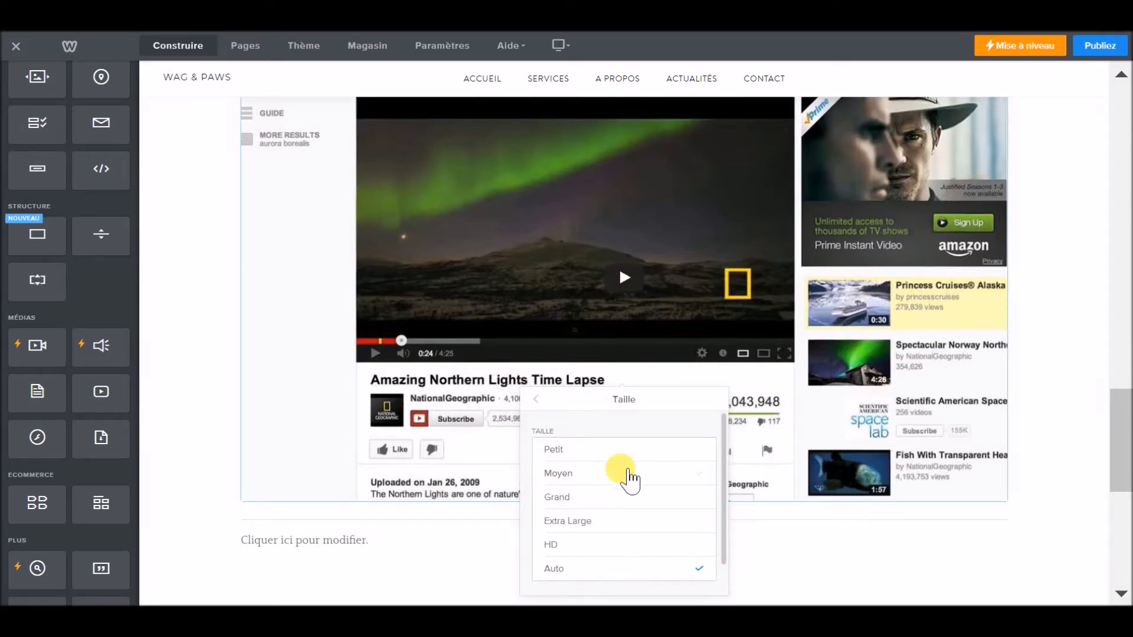
pyautogui.click(603, 475)
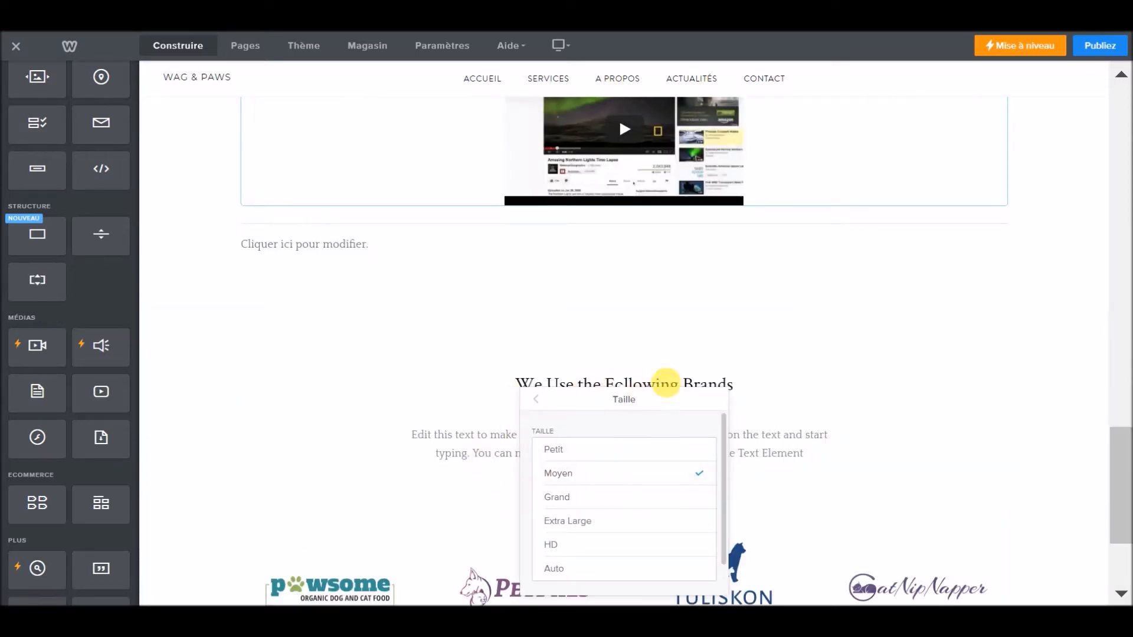
pyautogui.click(790, 336)
pyautogui.scroll(3, 560, 413)
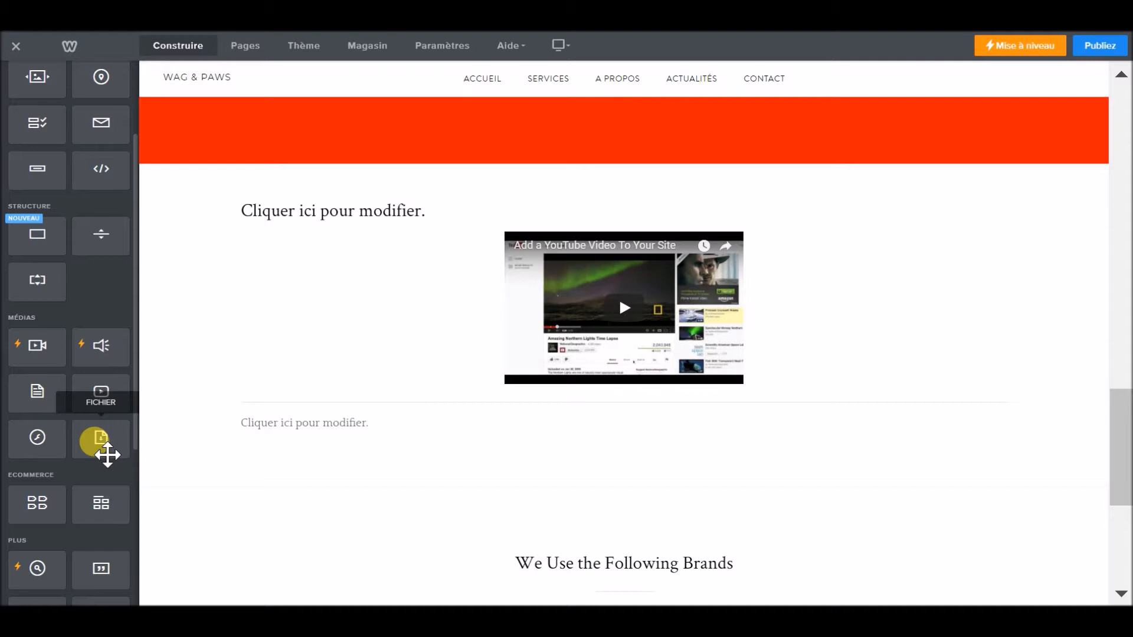
# Step: Add a quote block beside the text block below the divider, so the two sit in columns
pyautogui.moveTo(107, 454); pyautogui.dragTo(293, 462)
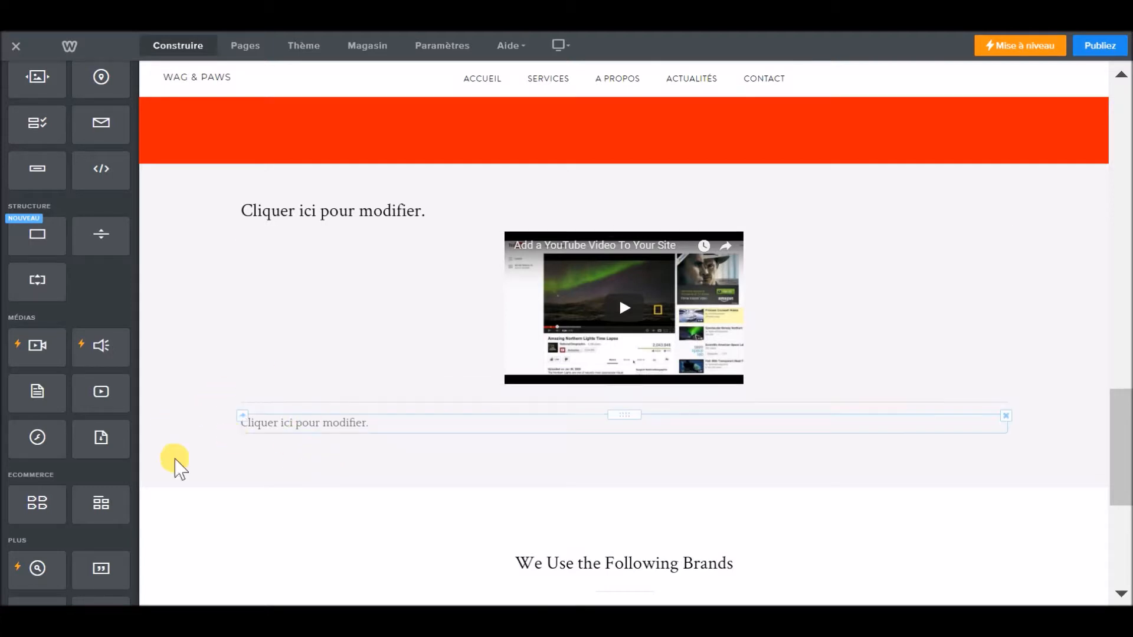
pyautogui.scroll(-2, 104, 472)
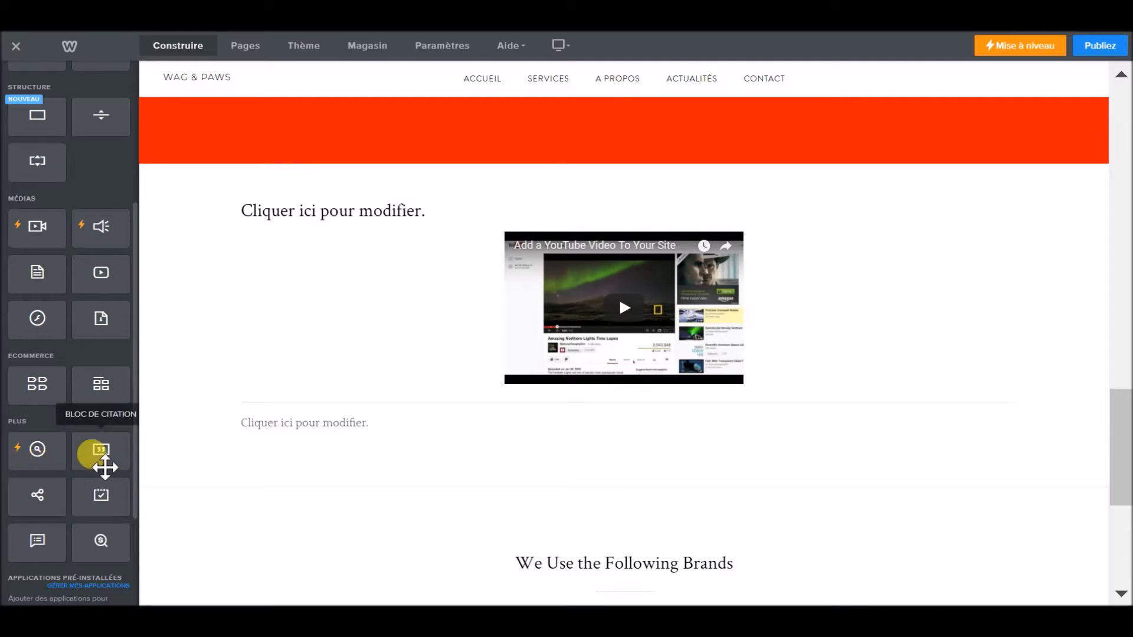
pyautogui.moveTo(105, 467); pyautogui.dragTo(270, 427)
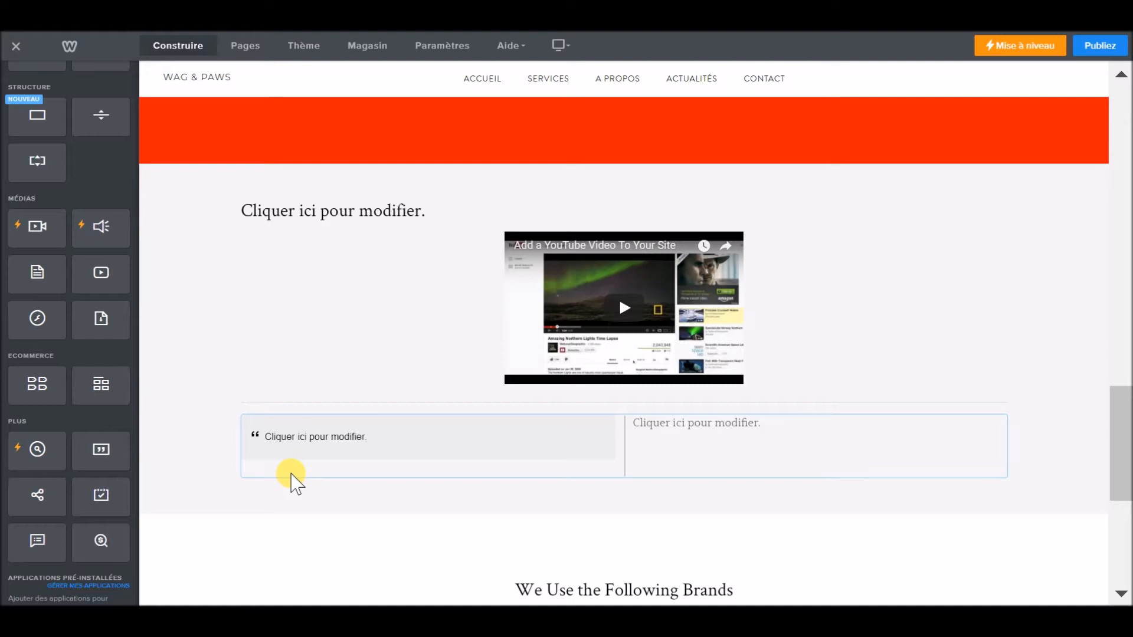
# Step: Fill the quote with "Merci à cette formation qui m'a permis d'atteindre mes objectifs en un temps record." and add a second quote block below it
pyautogui.click(299, 450)
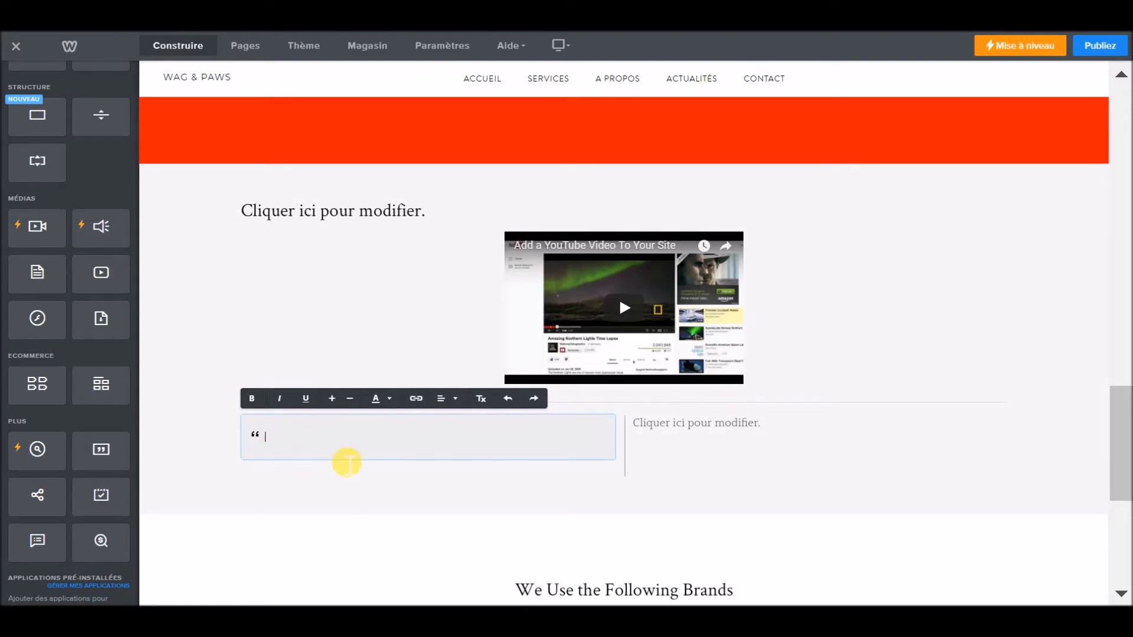
pyautogui.write('Merci à cette formation qu')
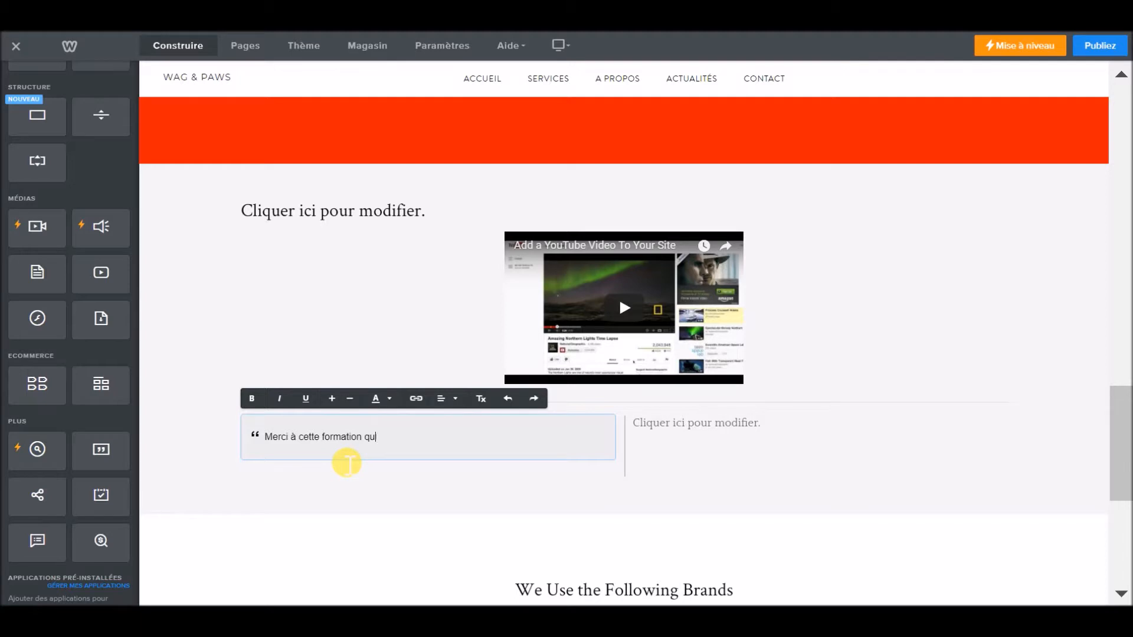
pyautogui.write("i m'a permis d'atteindre mes objectif")
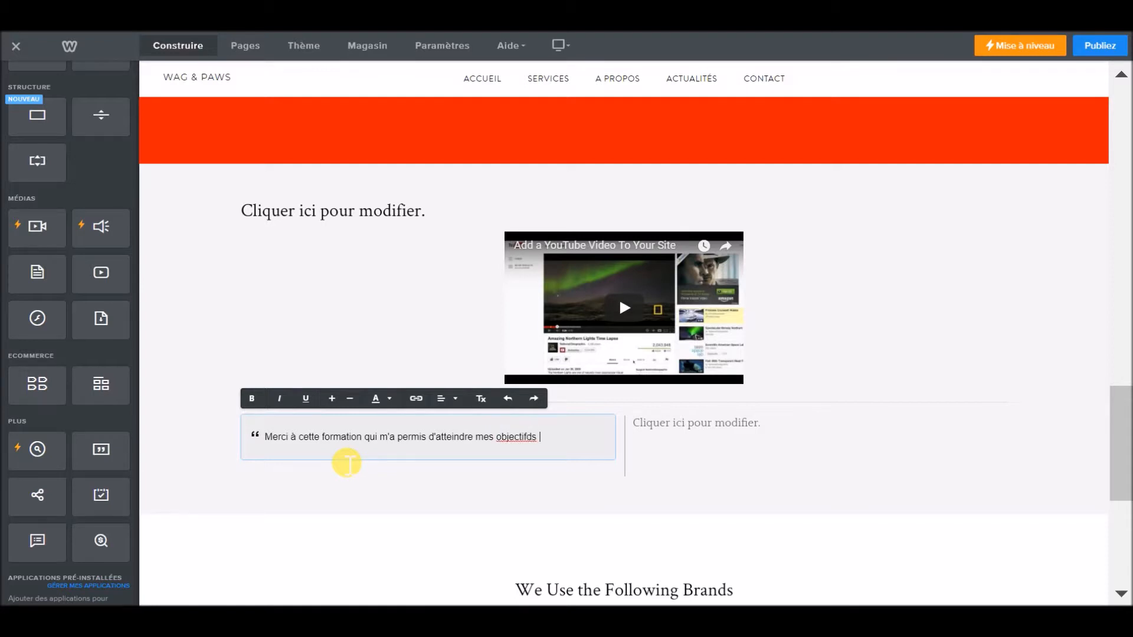
pyautogui.write('s en un temps record')
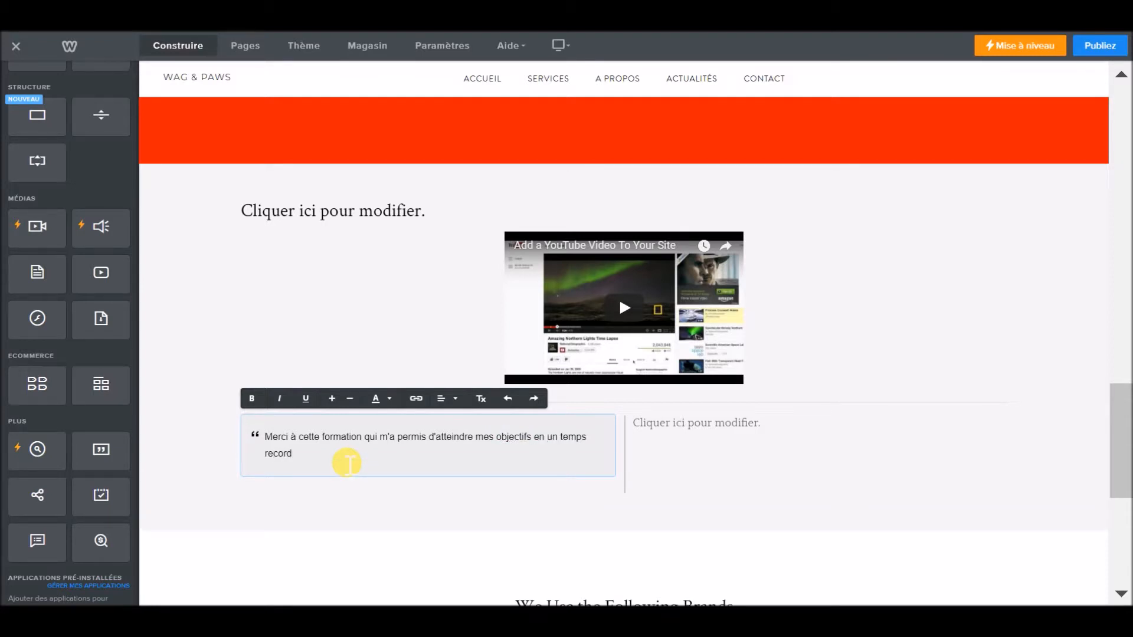
pyautogui.write('.')
pyautogui.moveTo(101, 454); pyautogui.dragTo(260, 485)
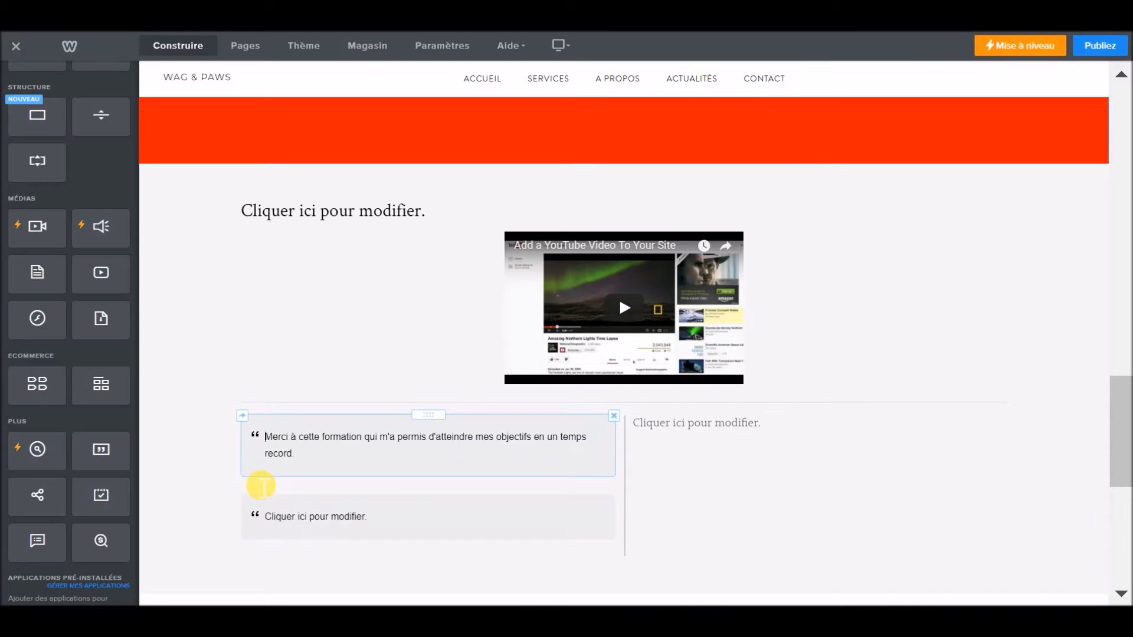
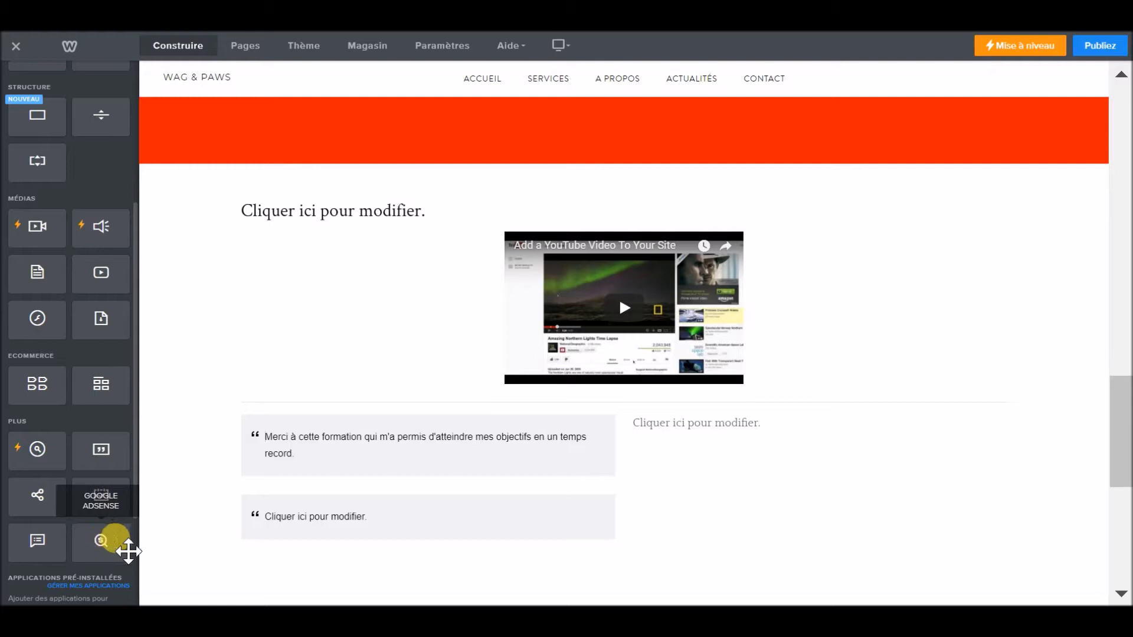
# Step: Open the site's Contact page and add a contact form between the introductory text and the map
pyautogui.scroll(-3, 101, 551)
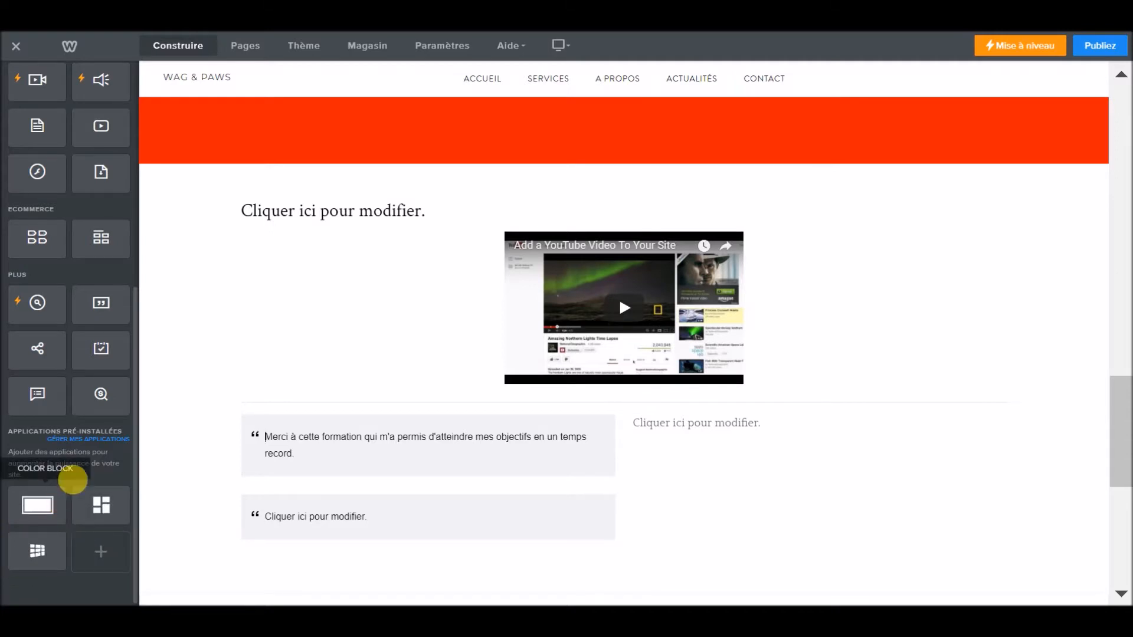
pyautogui.scroll(5, 73, 360)
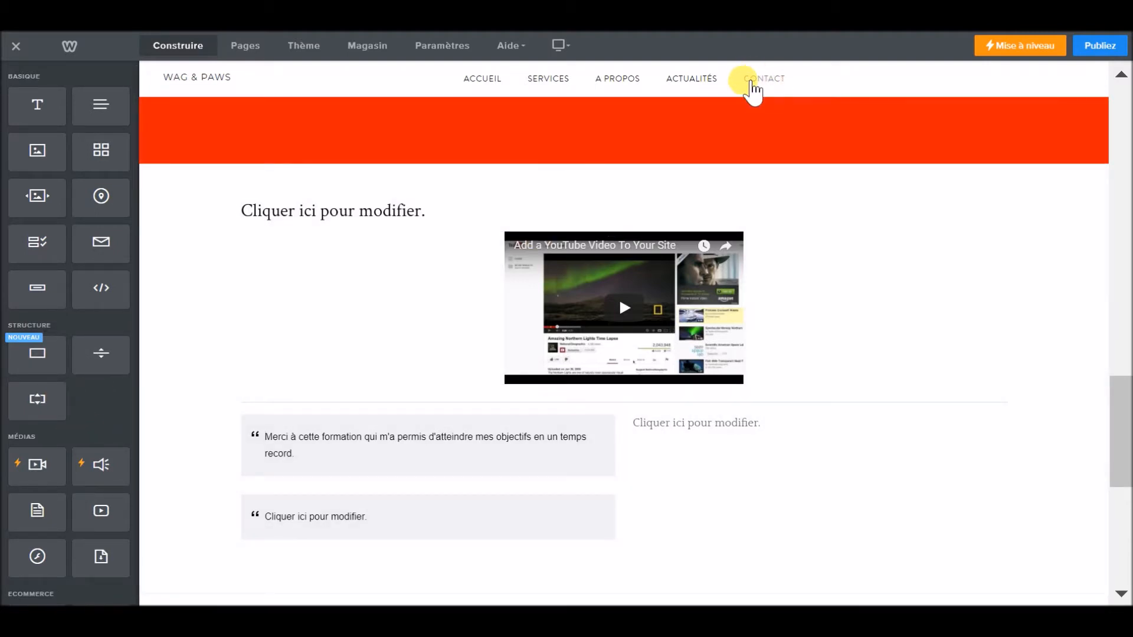
pyautogui.click(754, 88)
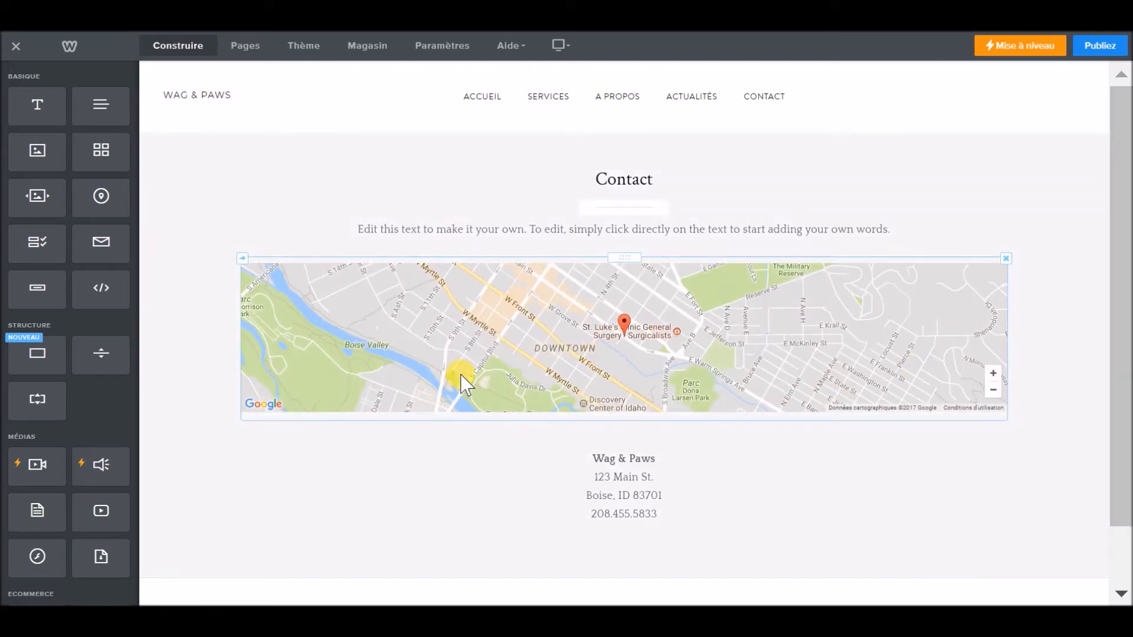
pyautogui.scroll(-1, 663, 413)
pyautogui.scroll(1, 645, 435)
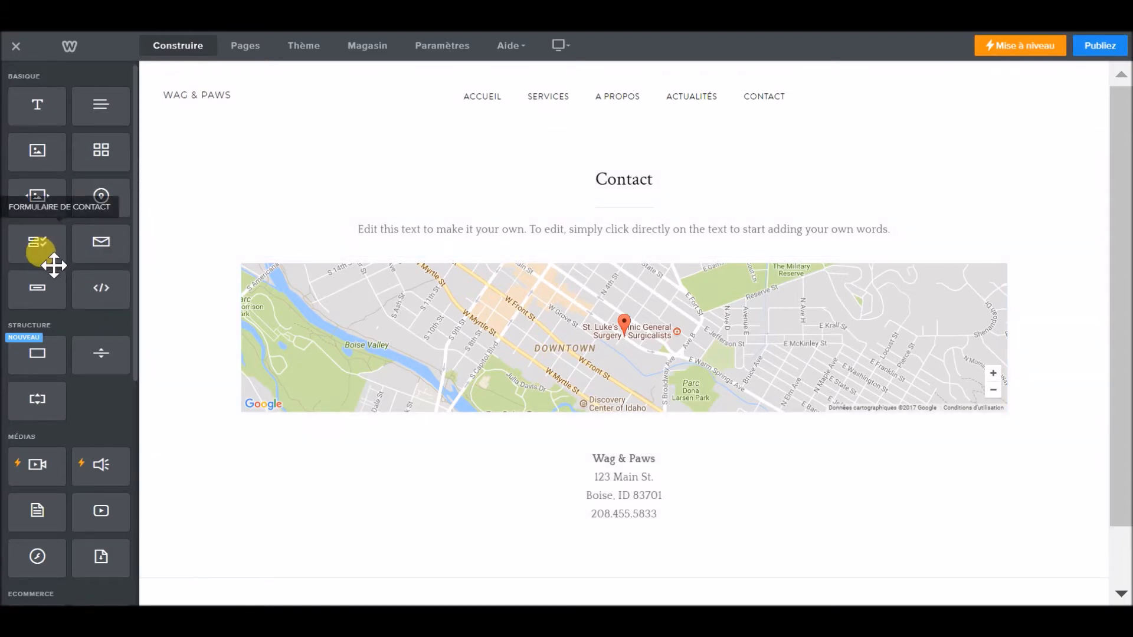
pyautogui.moveTo(54, 266); pyautogui.dragTo(645, 246)
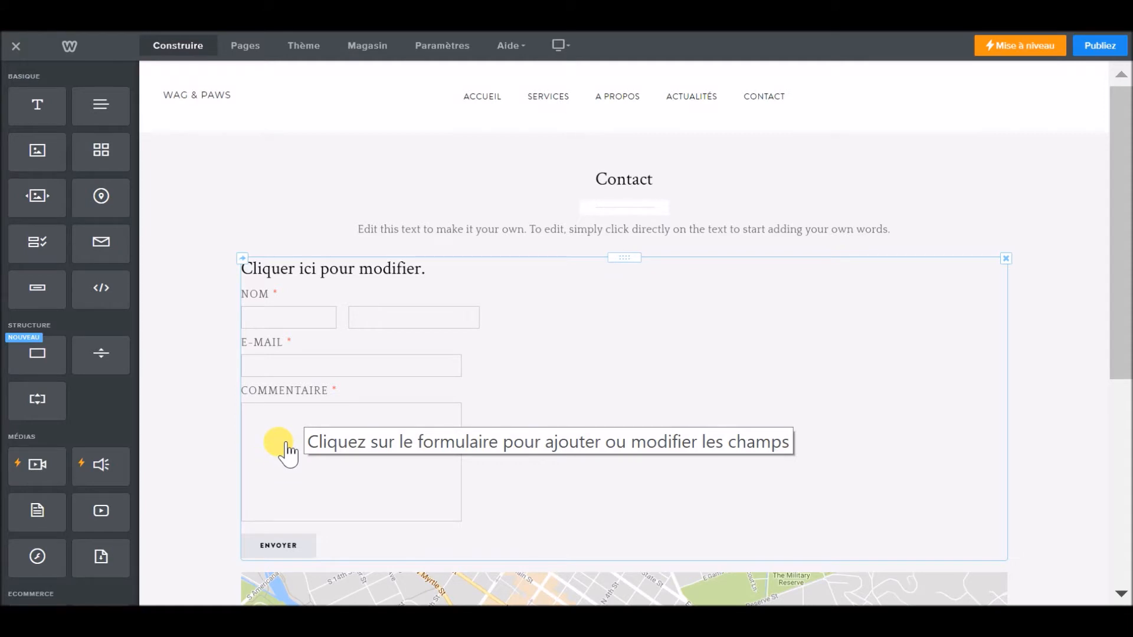
# Step: Open the contact form for editing and add a short text field between Nom and E-mail
pyautogui.click(348, 426)
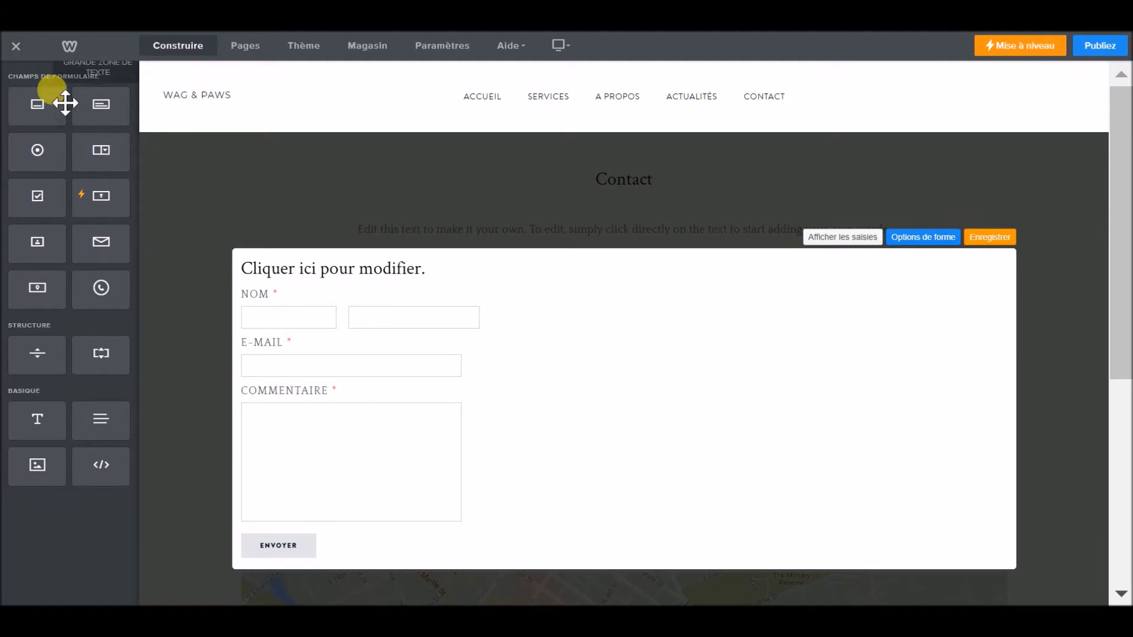
pyautogui.moveTo(44, 107); pyautogui.dragTo(289, 331)
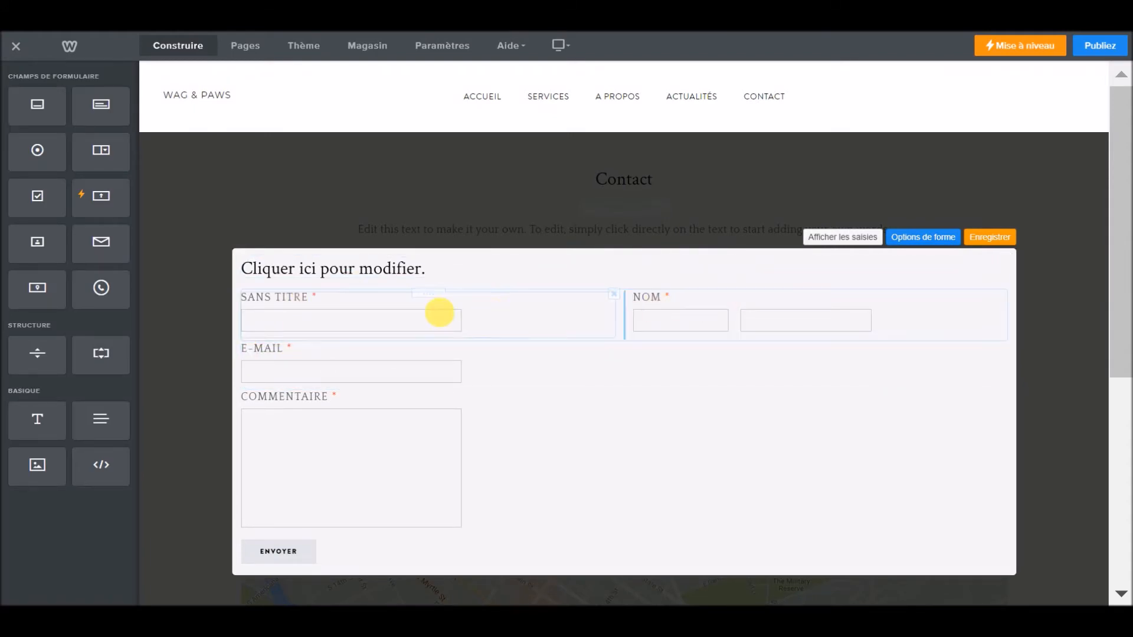
pyautogui.moveTo(433, 299); pyautogui.dragTo(440, 352)
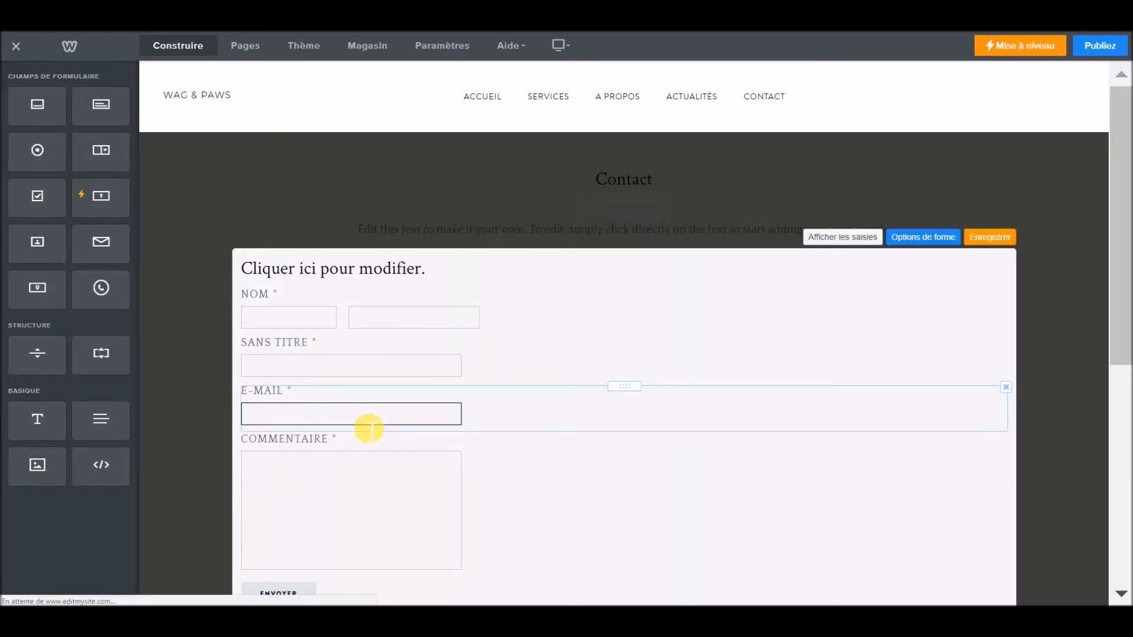
# Step: Title the new form field "No téléphone" and make it optional
pyautogui.click(283, 352)
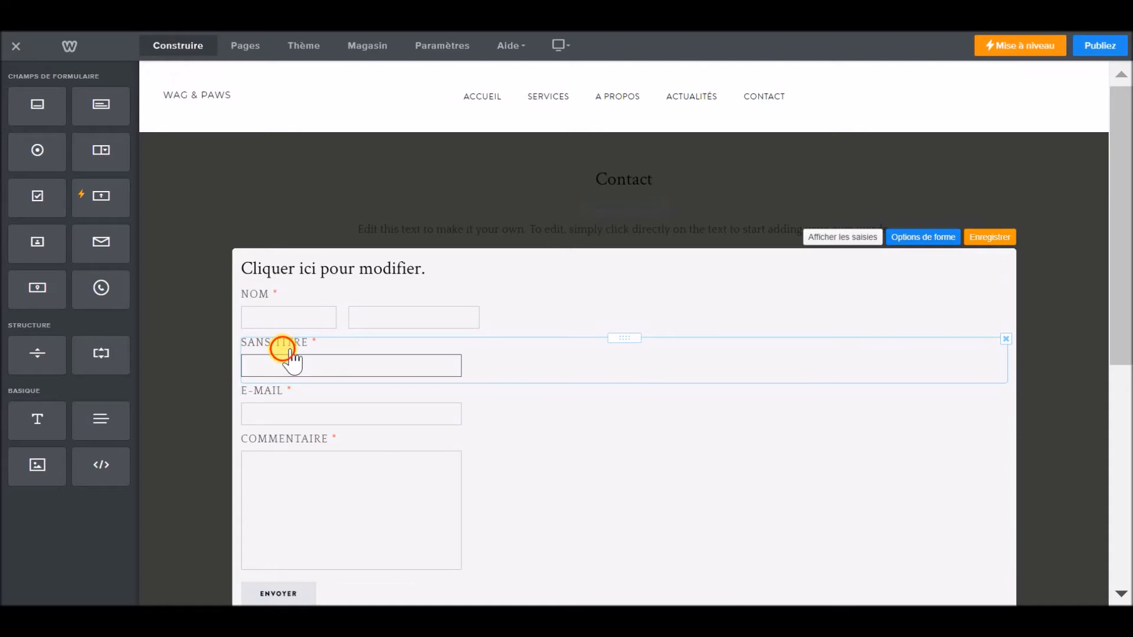
pyautogui.tripleClick(571, 454)
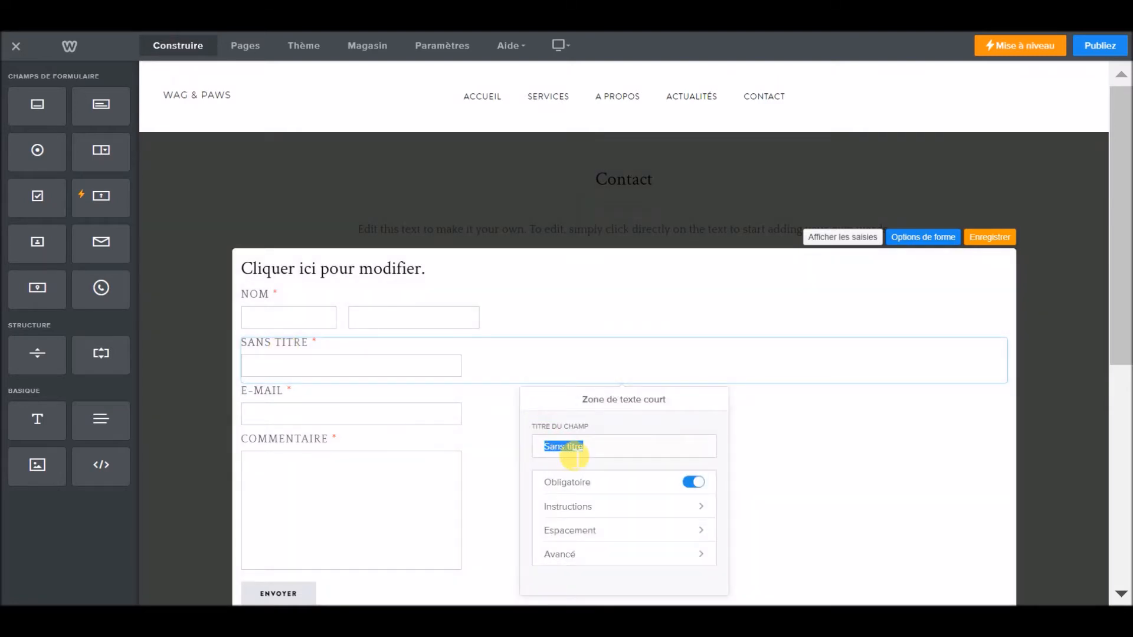
pyautogui.write('No te')
pyautogui.write('léphone')
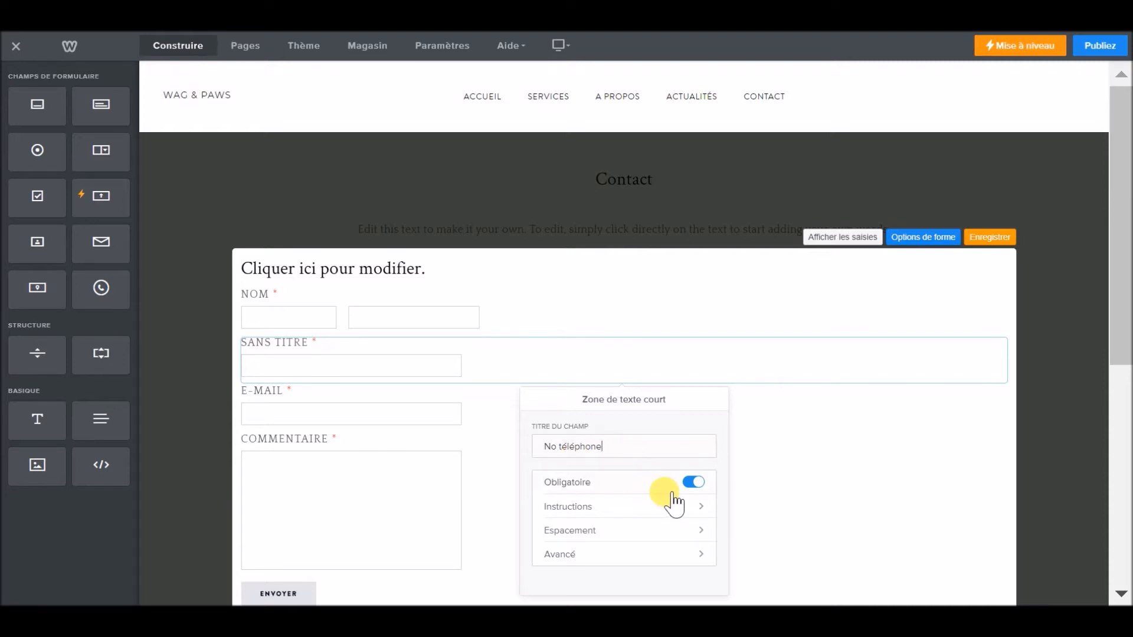
pyautogui.click(691, 482)
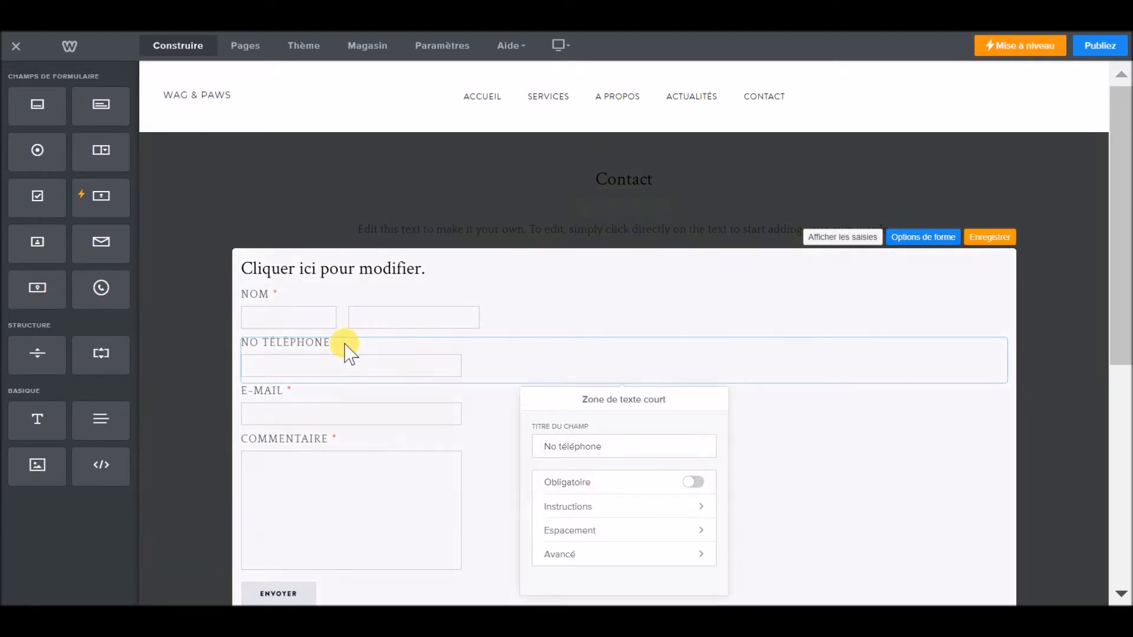
pyautogui.click(323, 364)
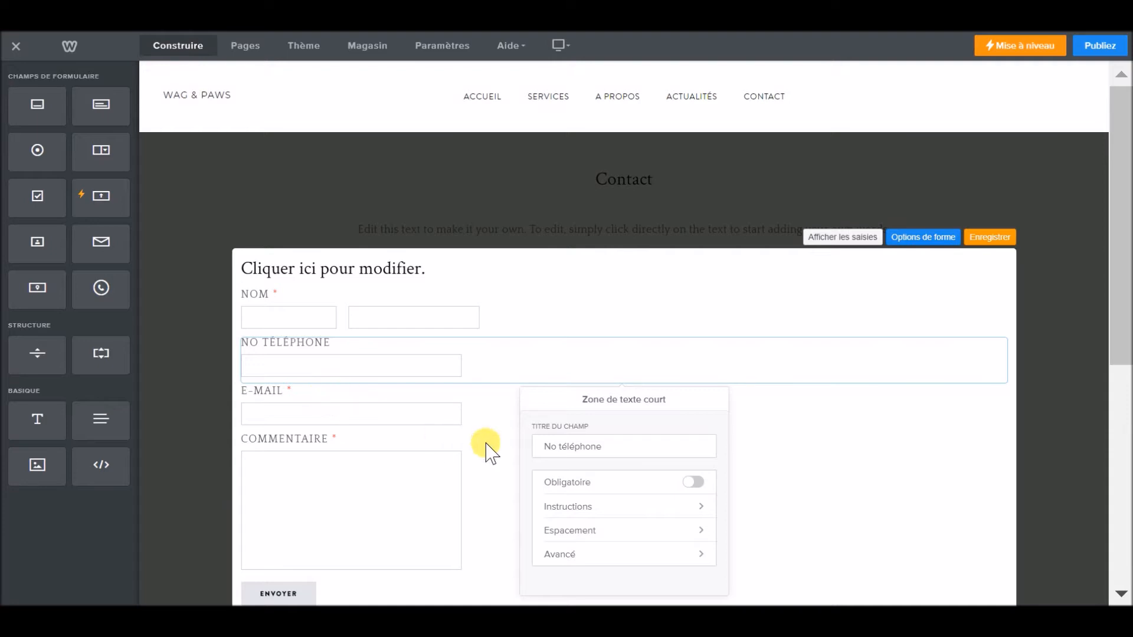
# Step: Give the "No téléphone" field the instructions "Merci d'indiquer votre numéro au format" followed by a sample phone number
pyautogui.click(629, 508)
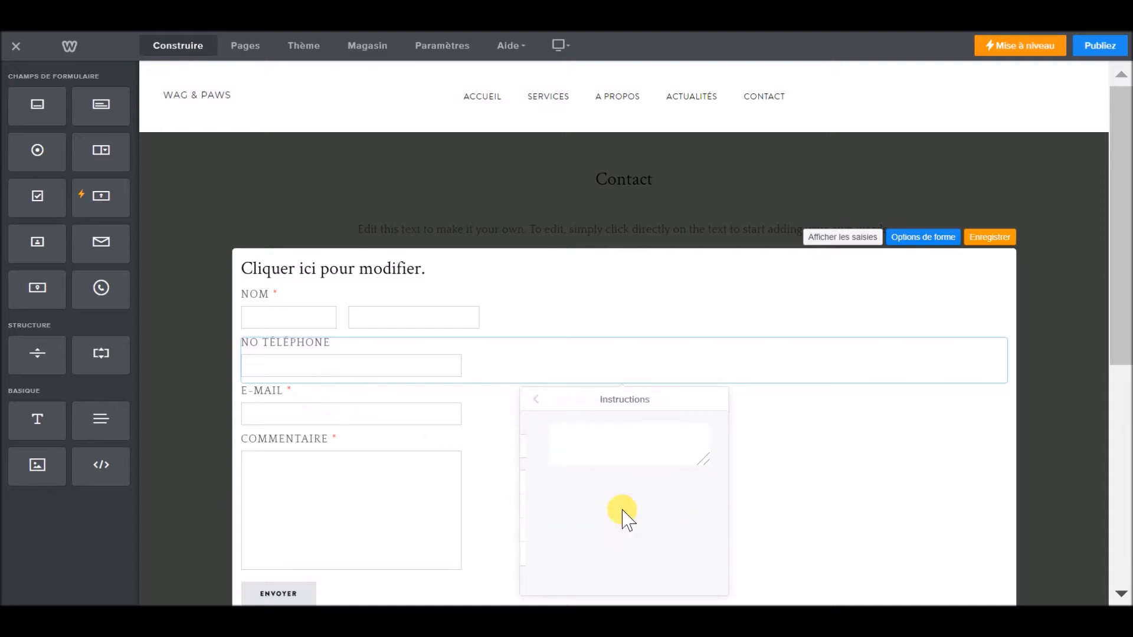
pyautogui.click(614, 450)
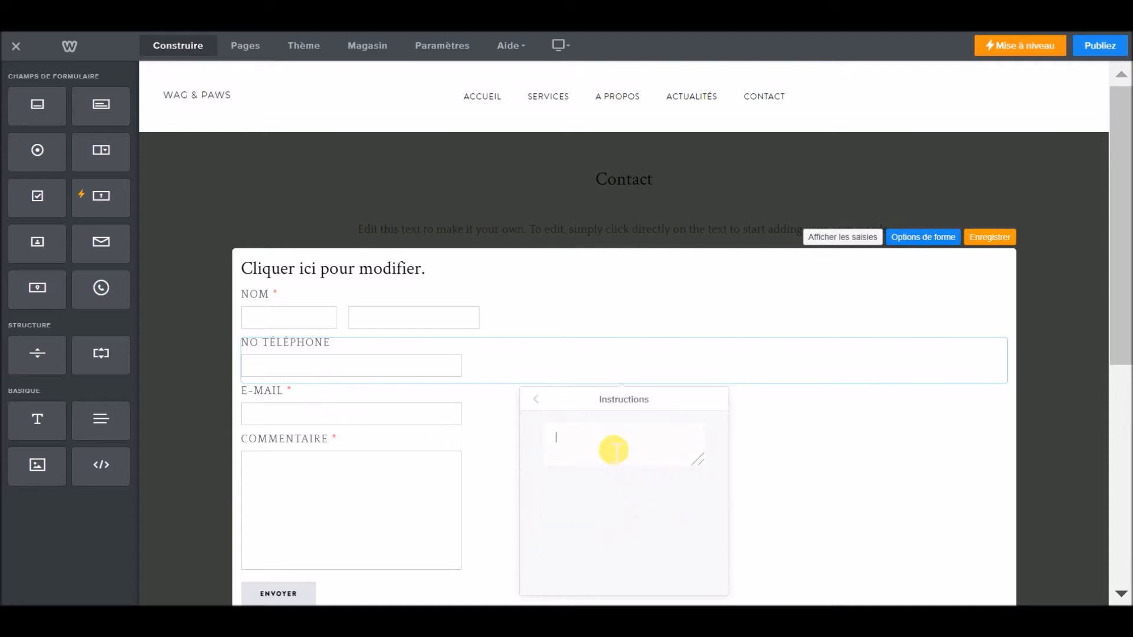
pyautogui.write("Merci d'indiquer votre numn")
pyautogui.press('BackSpace')
pyautogui.write('éro au format 012 345 67 89')
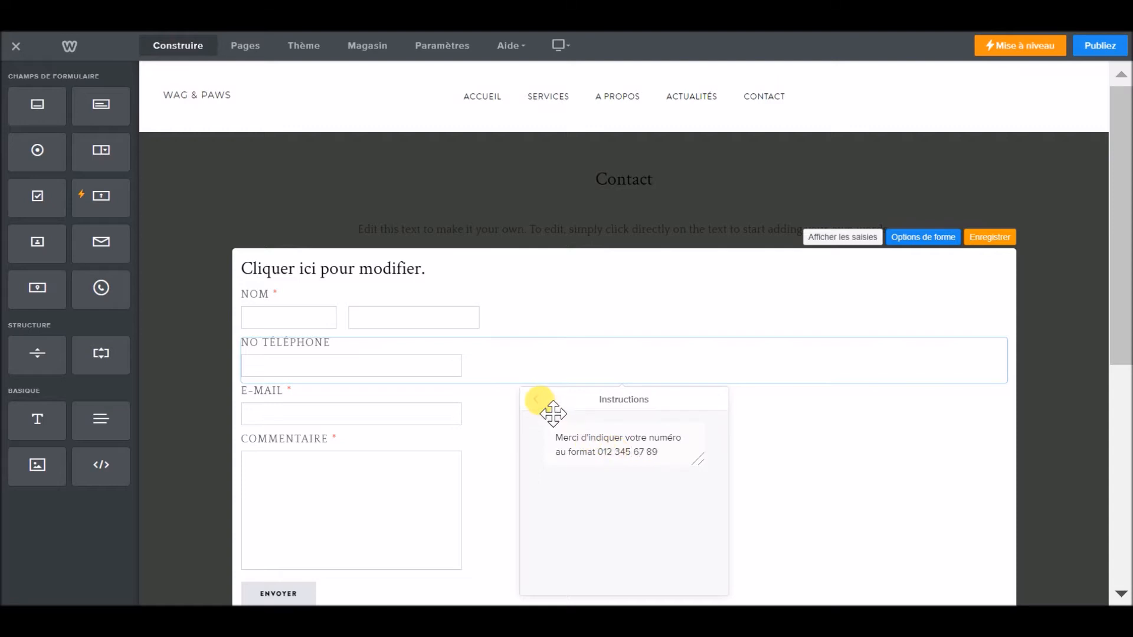
# Step: Set the width of the "No téléphone" field to Moyen
pyautogui.click(537, 399)
pyautogui.moveTo(341, 348)
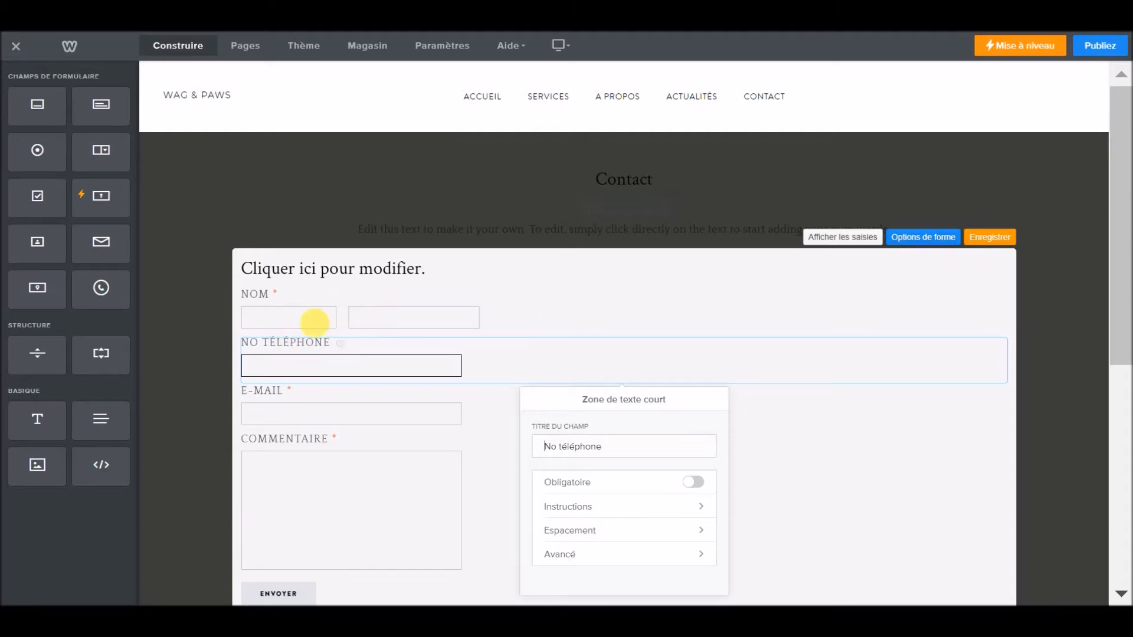
pyautogui.click(614, 555)
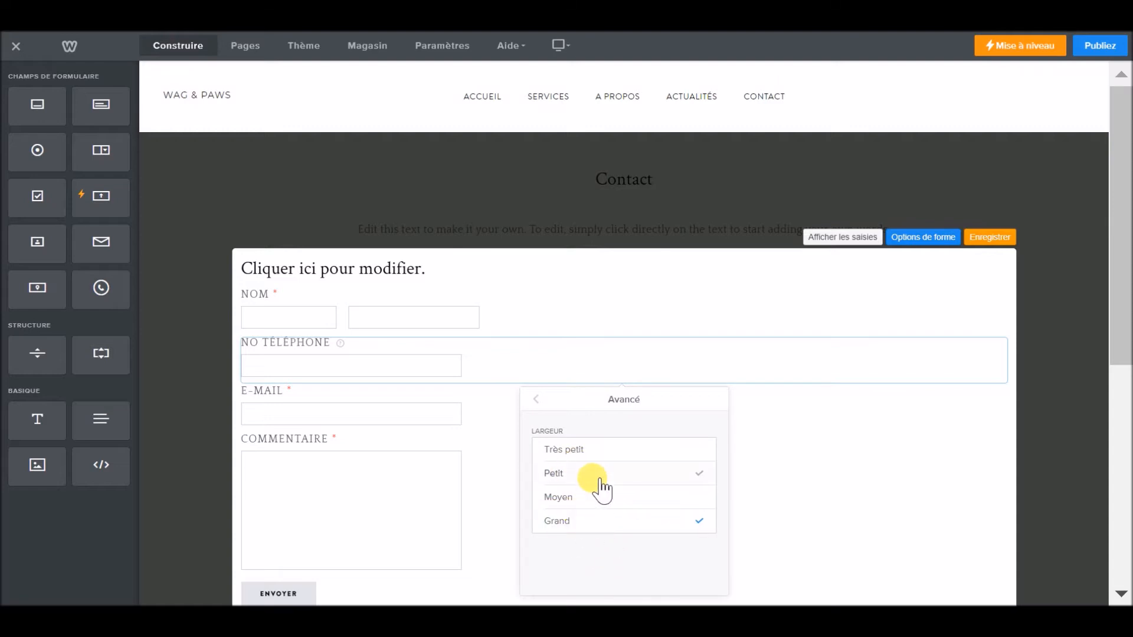
pyautogui.click(602, 490)
pyautogui.click(599, 502)
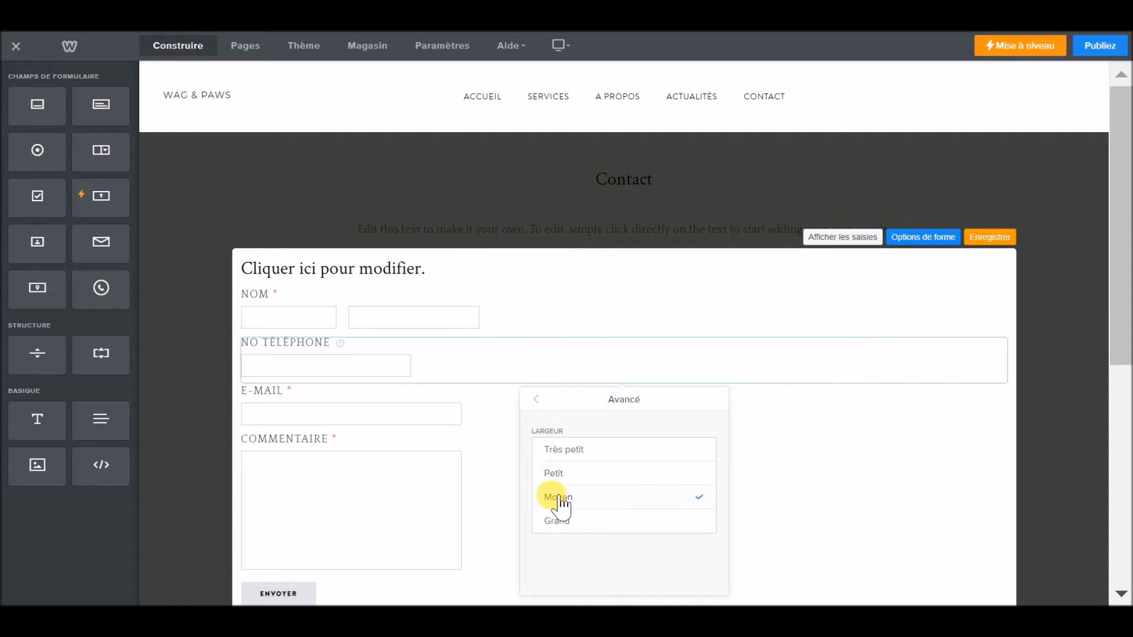
pyautogui.click(538, 402)
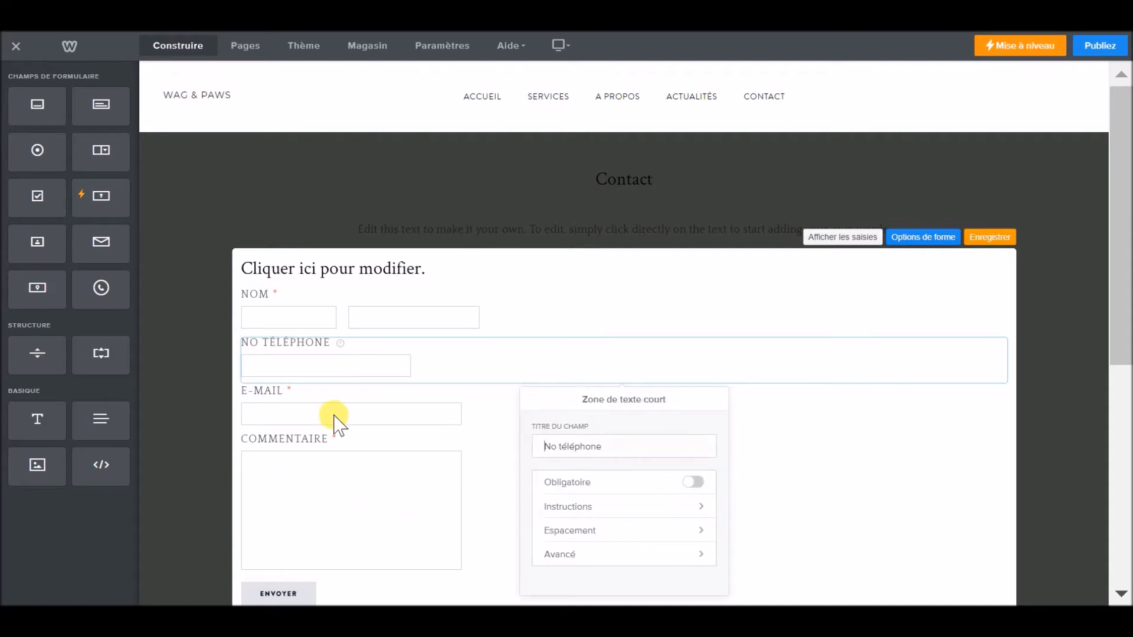
# Step: Open the contact form's general options and examine the confirmation message shown after submission
pyautogui.scroll(-1, 402, 420)
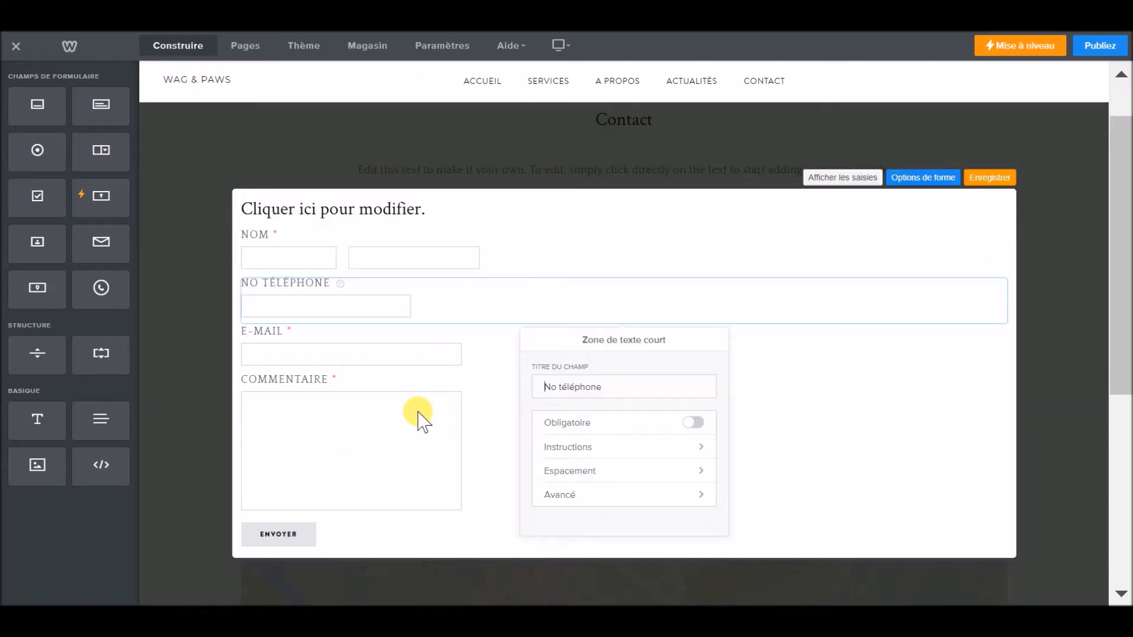
pyautogui.click(293, 538)
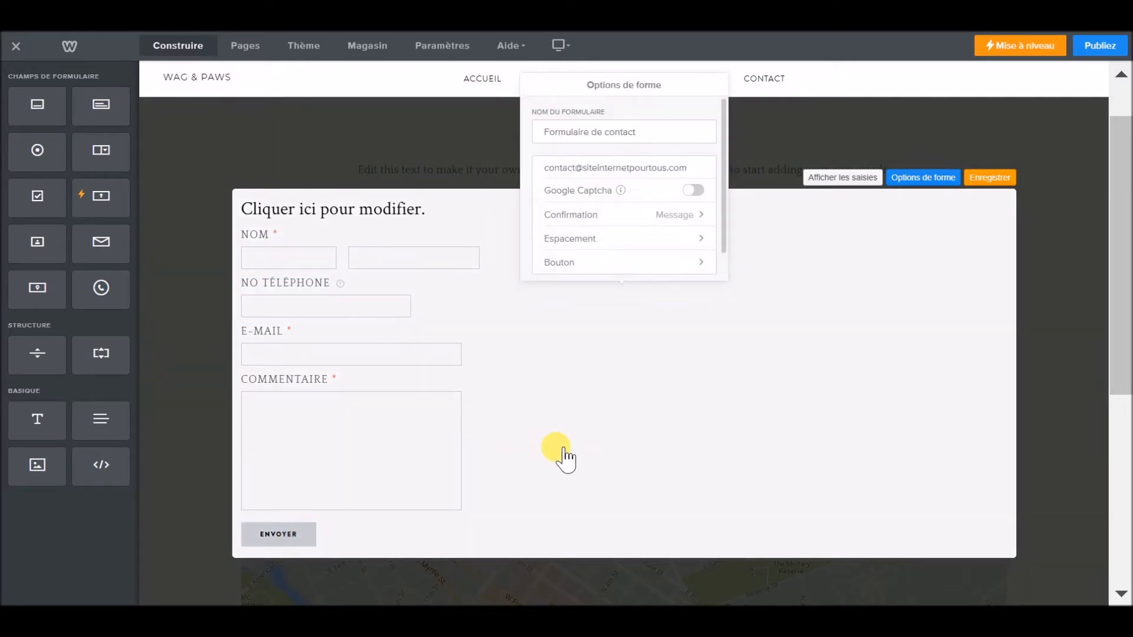
pyautogui.scroll(1, 610, 395)
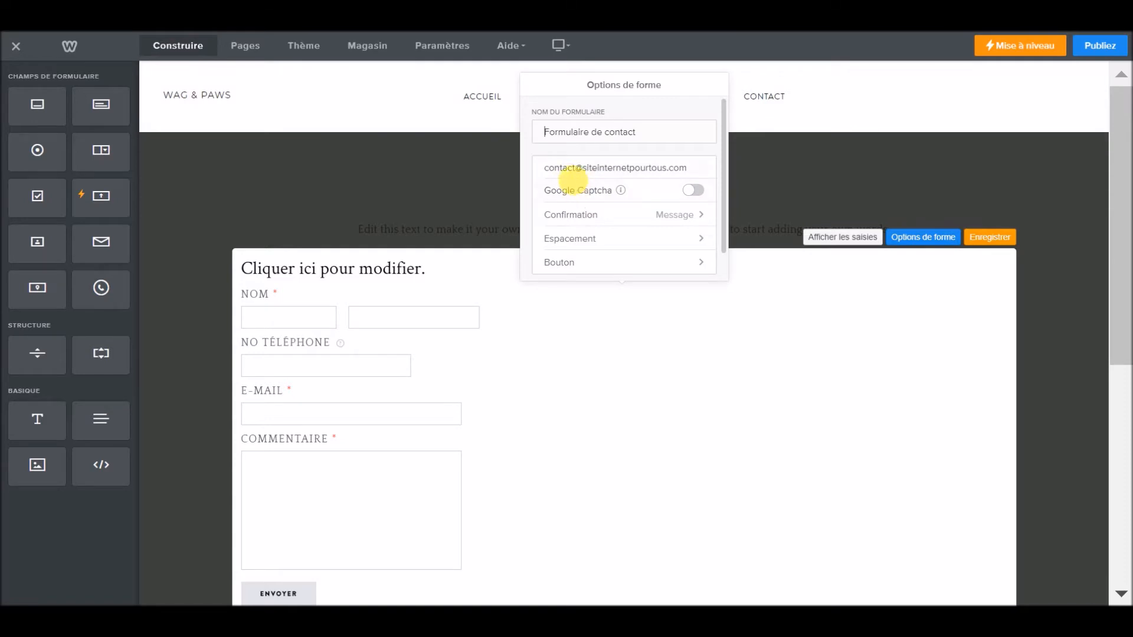
pyautogui.click(593, 222)
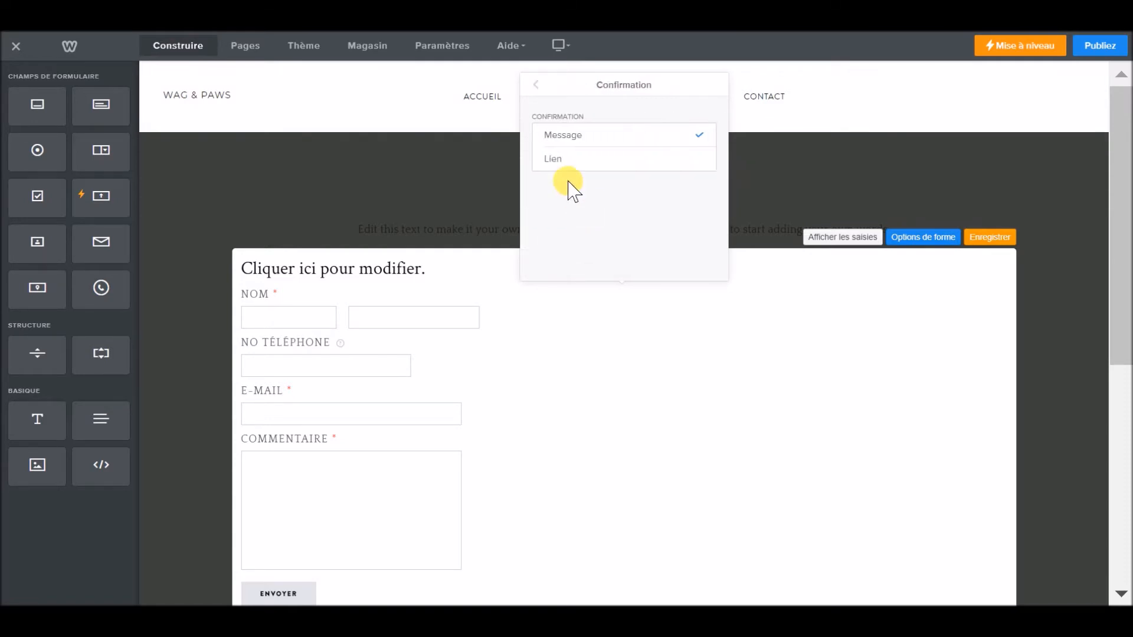
pyautogui.click(593, 137)
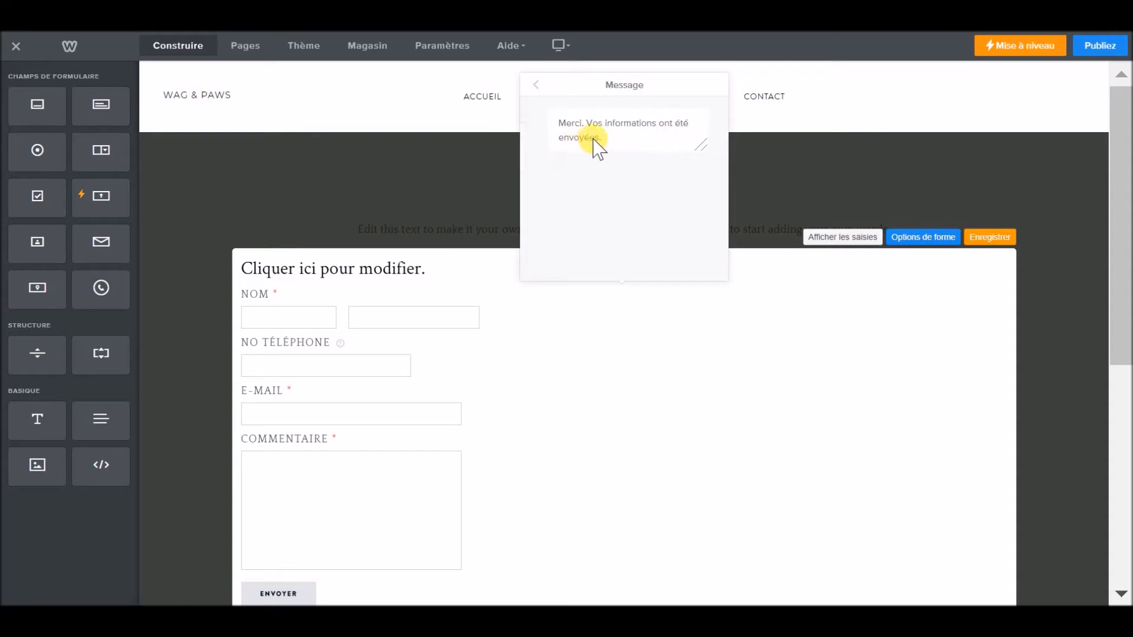
pyautogui.click(538, 86)
pyautogui.click(540, 89)
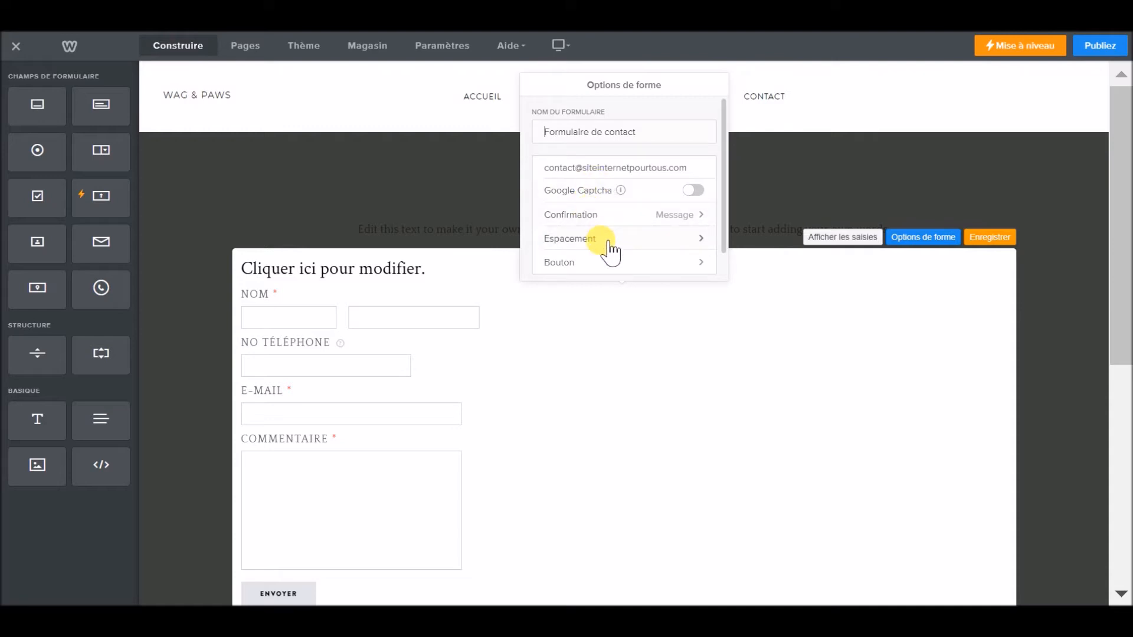
# Step: Change the form's submit button text to "Valider", centre the button and save the form
pyautogui.click(603, 262)
pyautogui.doubleClick(568, 167)
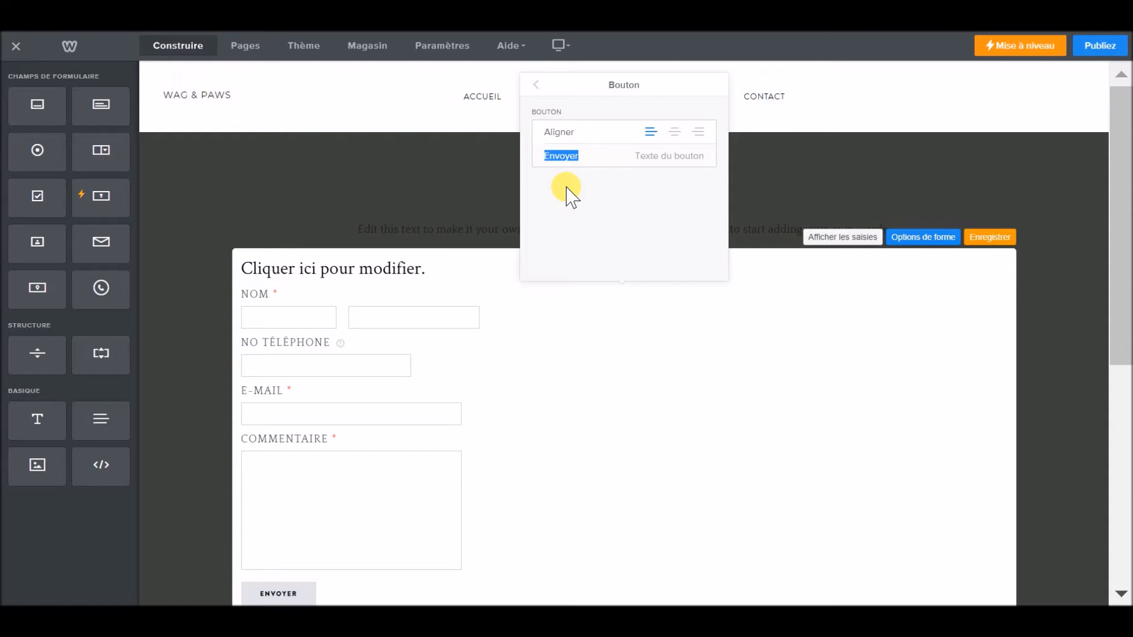
pyautogui.write('Valider')
pyautogui.click(675, 132)
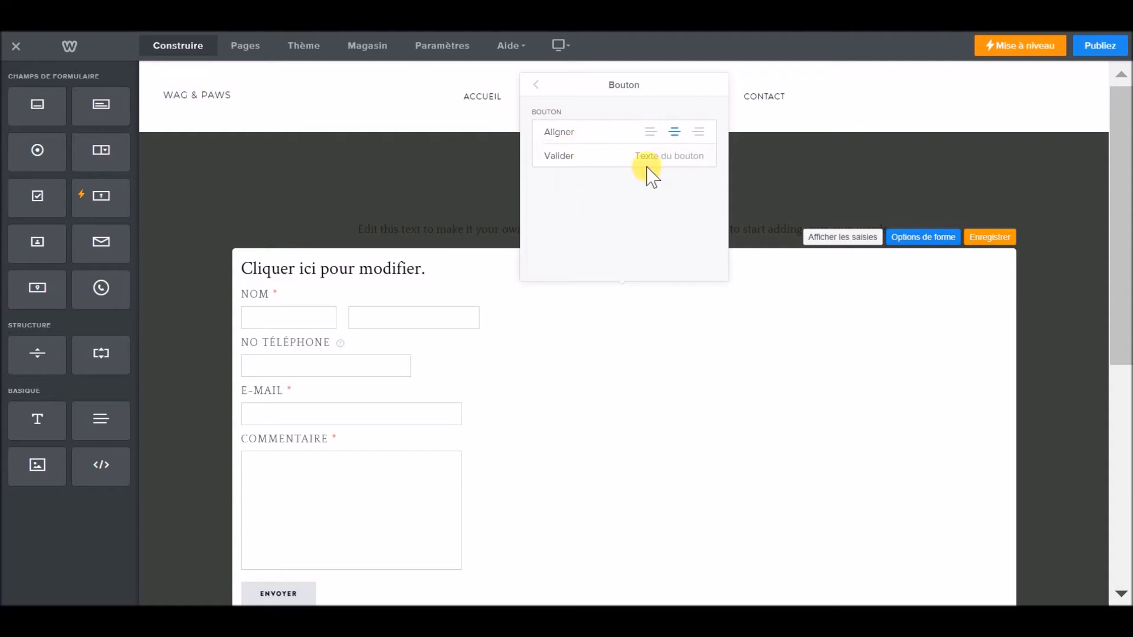
pyautogui.click(535, 84)
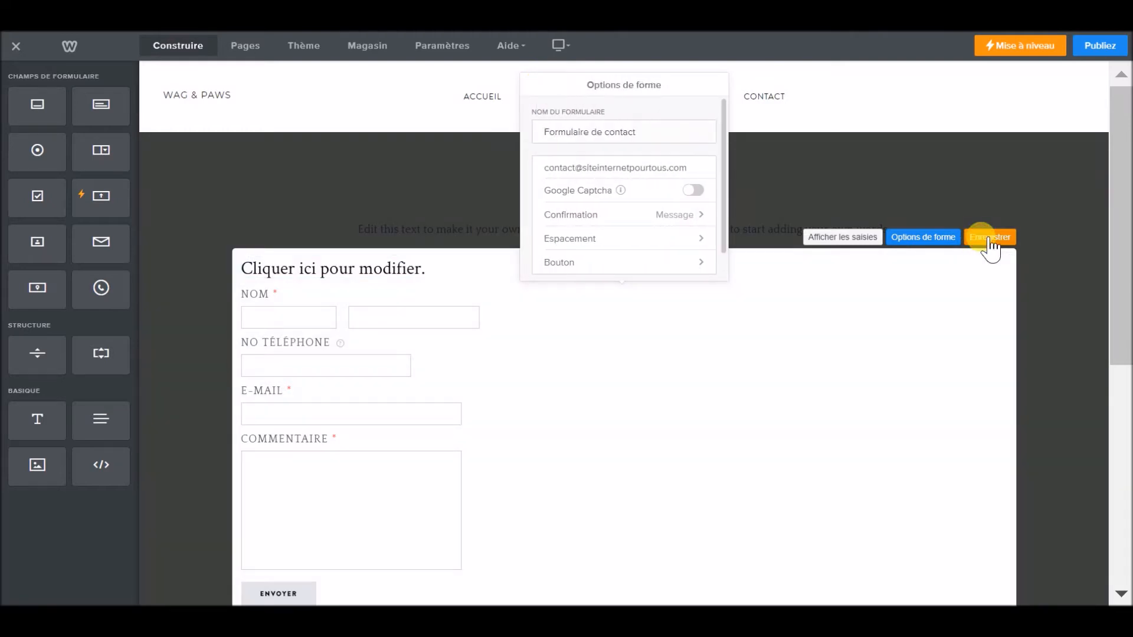
pyautogui.click(989, 238)
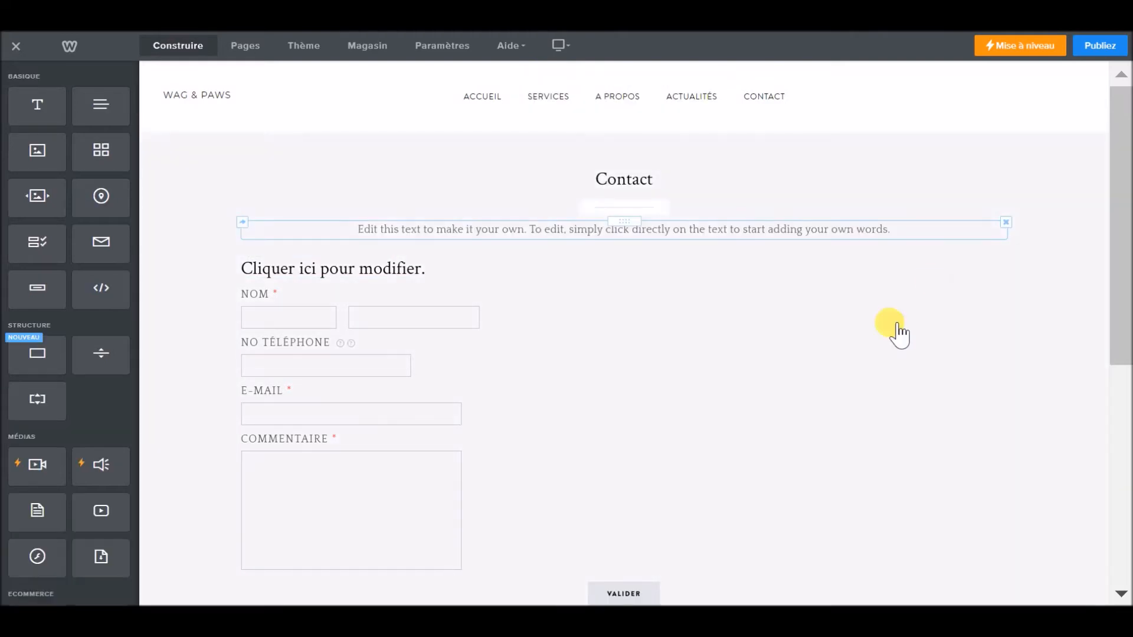
# Step: Move the map from below the contact form into a column beside it
pyautogui.scroll(-1, 673, 484)
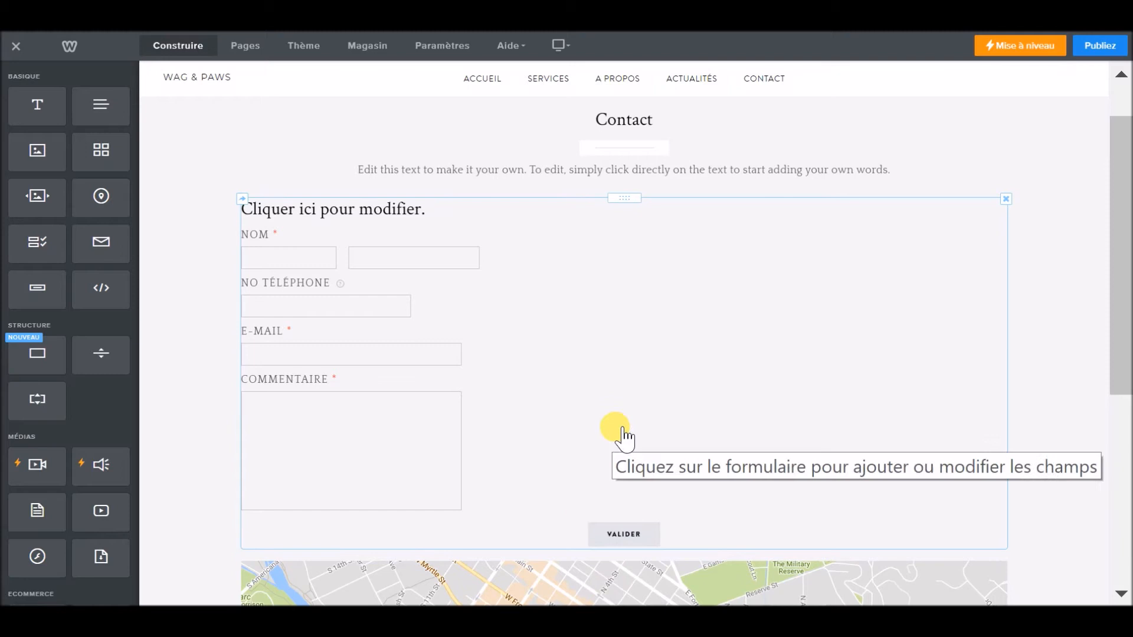
pyautogui.scroll(-1, 631, 466)
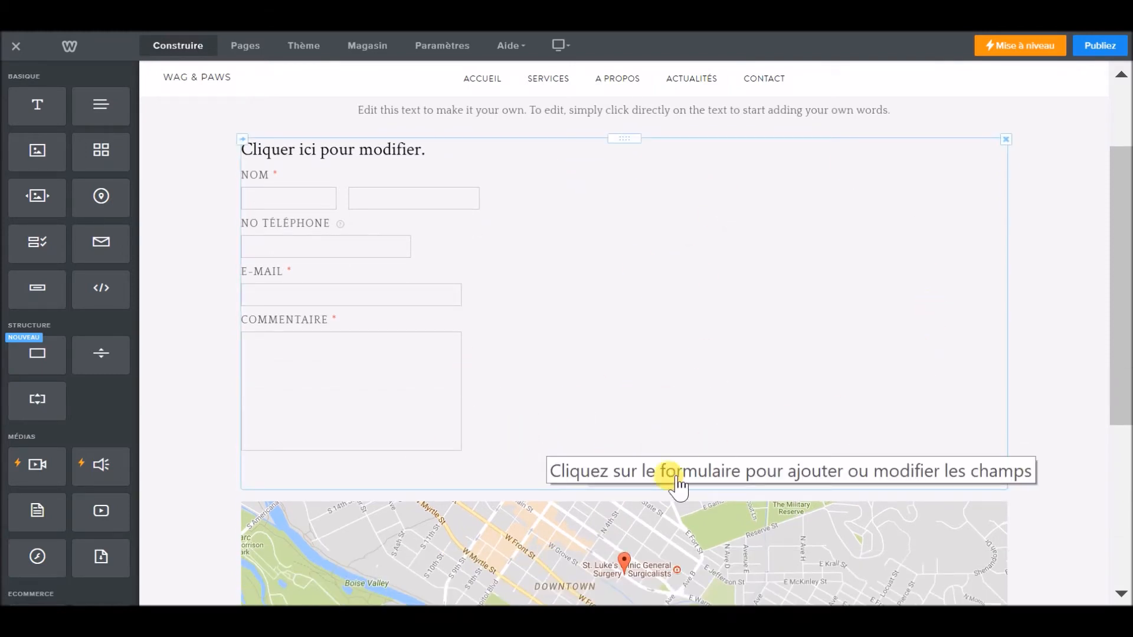
pyautogui.moveTo(645, 506); pyautogui.dragTo(915, 405)
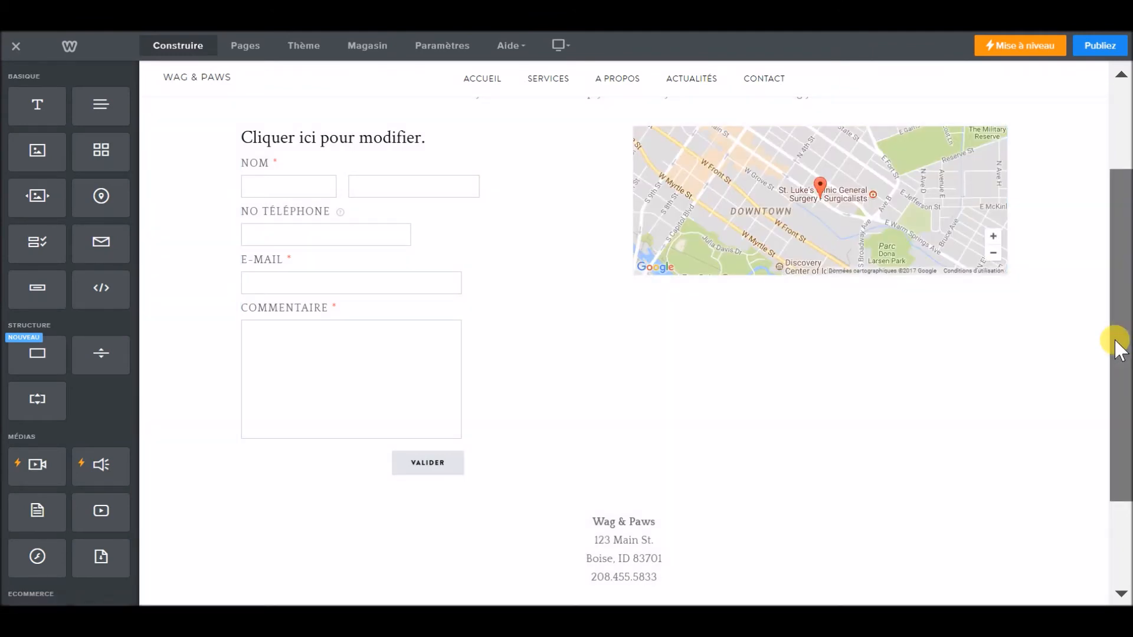
pyautogui.moveTo(1120, 346); pyautogui.dragTo(1121, 321)
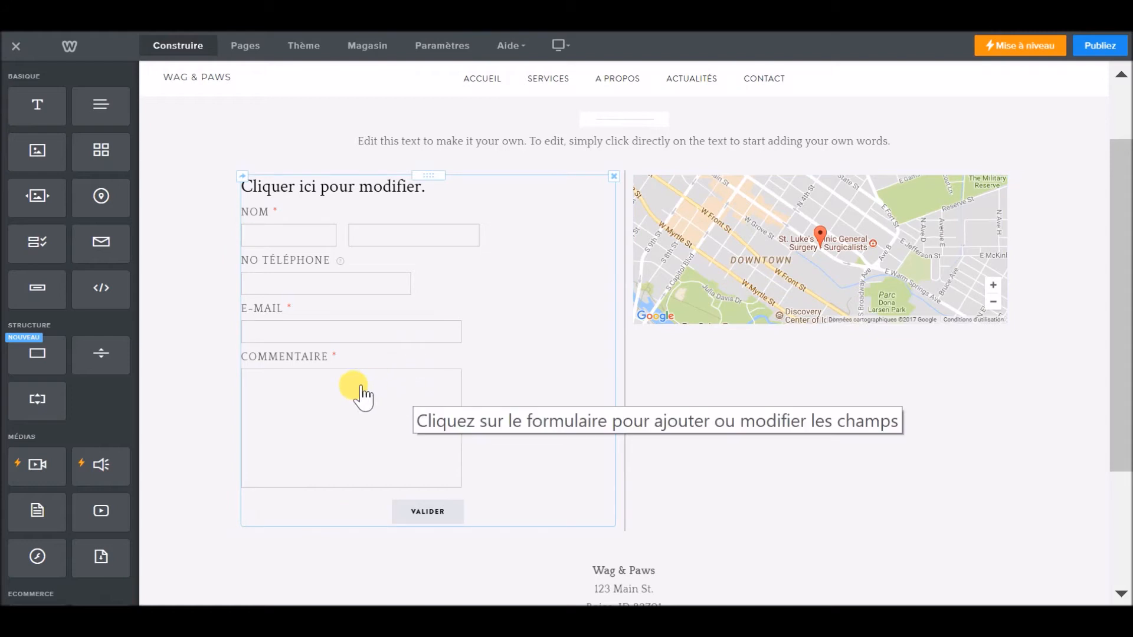
# Step: Add a text block under the map with a sample street and city, followed by the filler lines "fsdfsf" and "sdfsf"
pyautogui.moveTo(98, 109); pyautogui.dragTo(644, 393)
pyautogui.click(703, 348)
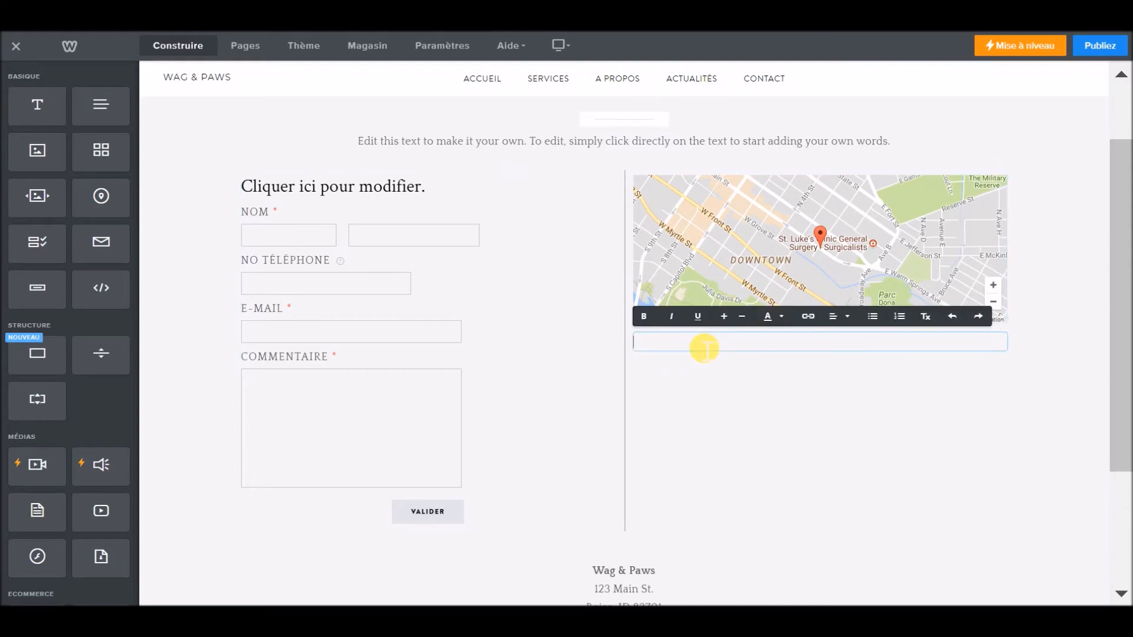
pyautogui.write('Avenue de la gare')
pyautogui.press('Return')
pyautogui.write('Paris')
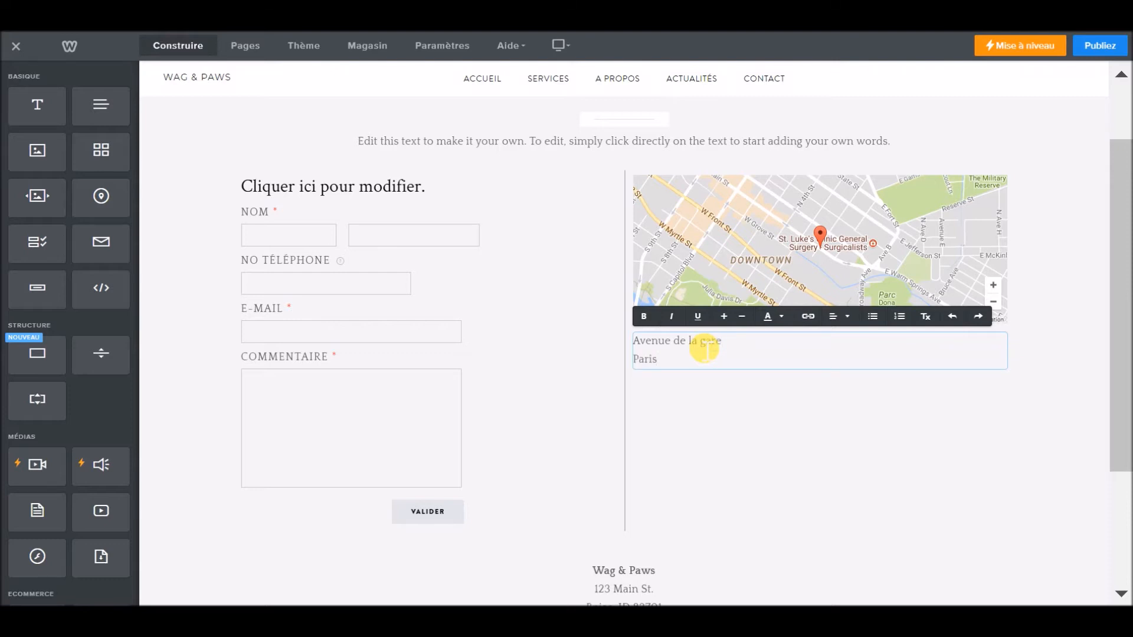
pyautogui.press('Return')
pyautogui.write('fsdfsf')
pyautogui.press('Return')
pyautogui.press('Return')
pyautogui.press('Return')
pyautogui.write('sdfsf')
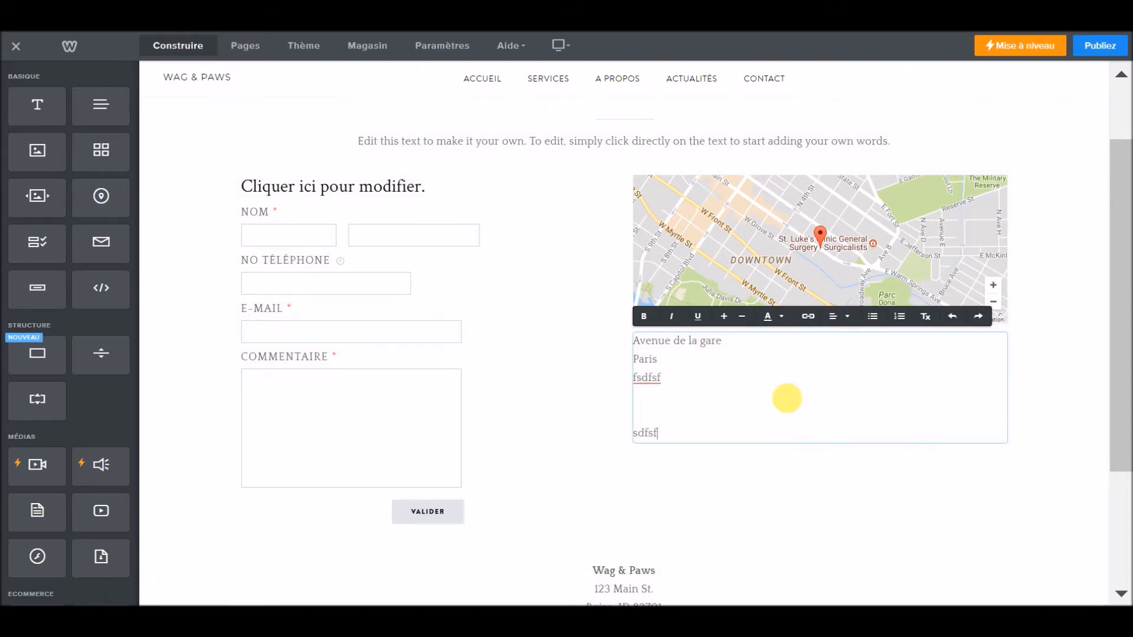
# Step: Open the site's Actualités page and start a new blog article there
pyautogui.scroll(-3, 590, 295)
pyautogui.scroll(5, 590, 319)
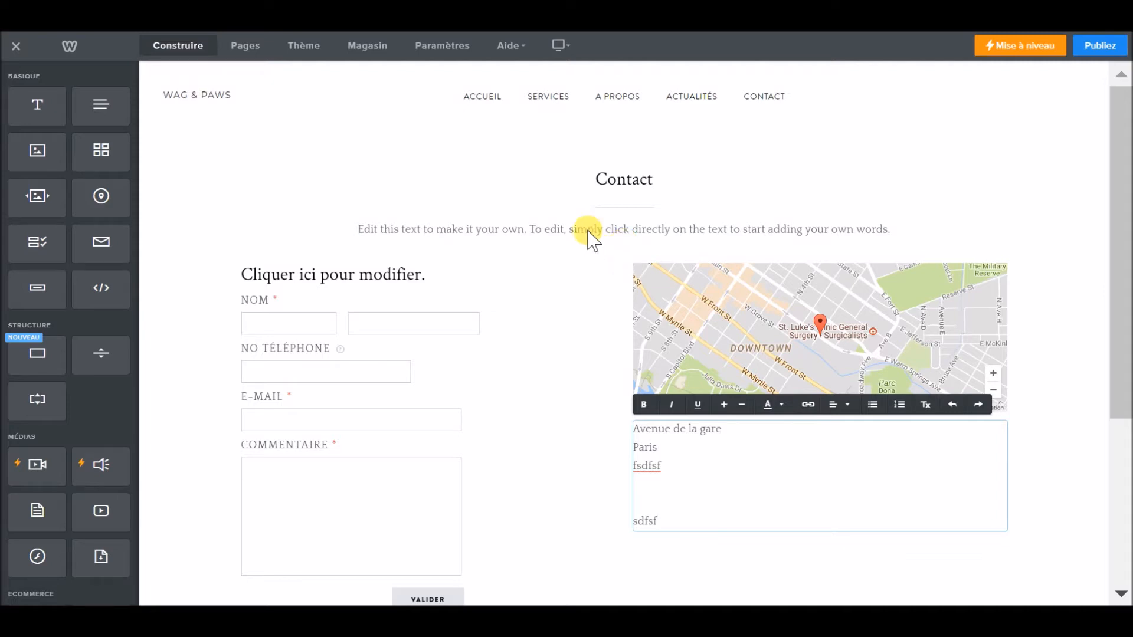
pyautogui.click(695, 109)
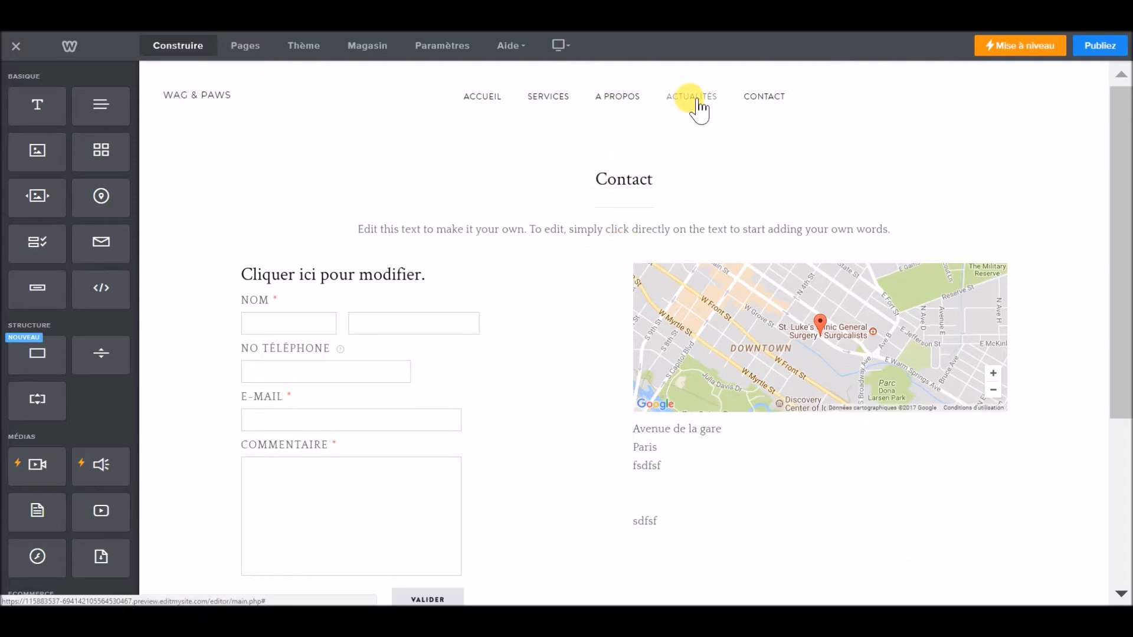
pyautogui.click(649, 210)
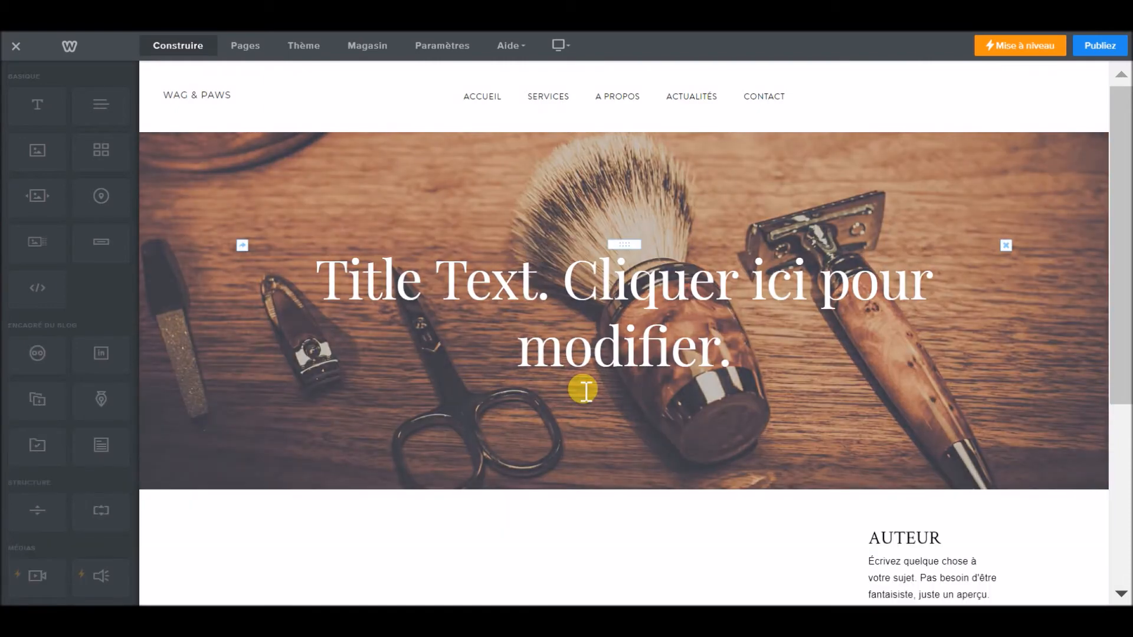
pyautogui.scroll(-1, 755, 434)
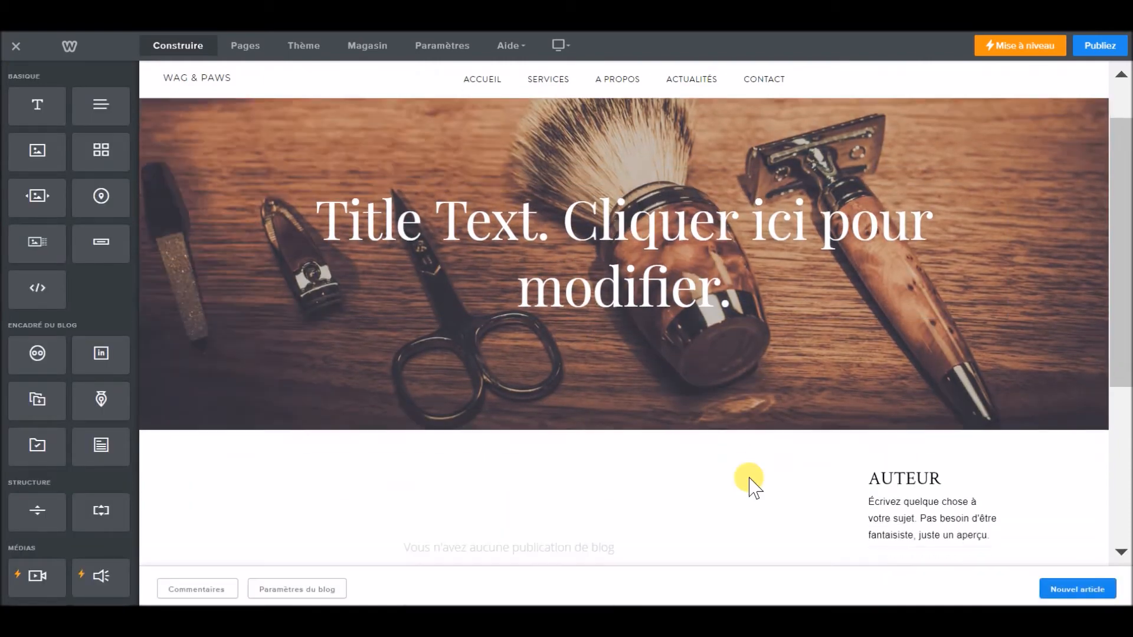
pyautogui.scroll(-1, 744, 493)
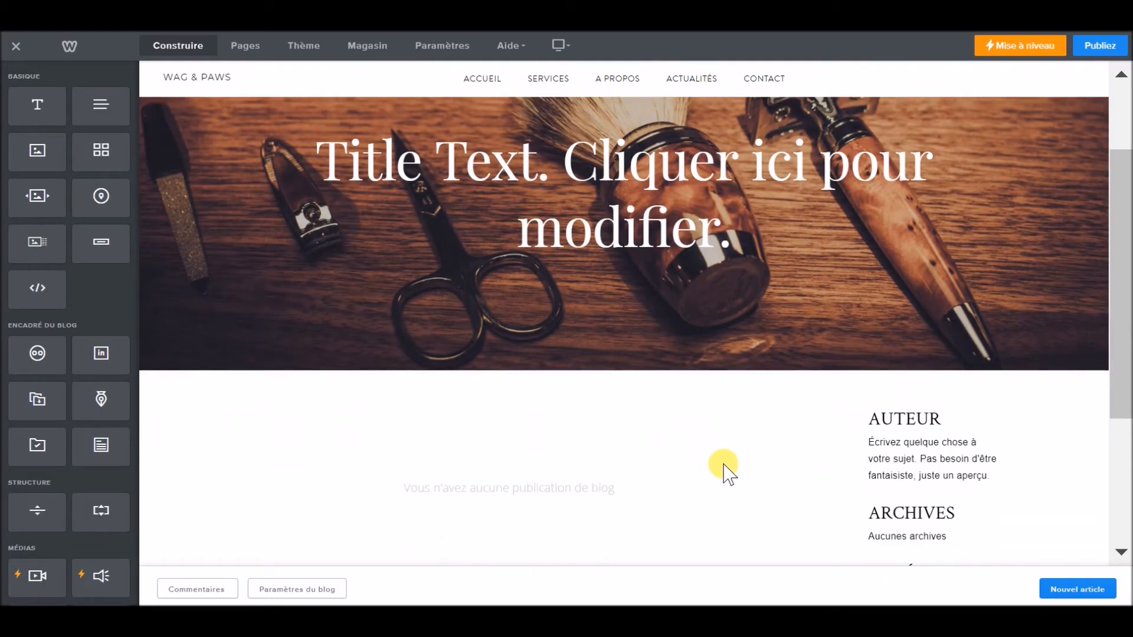
pyautogui.scroll(-2, 721, 469)
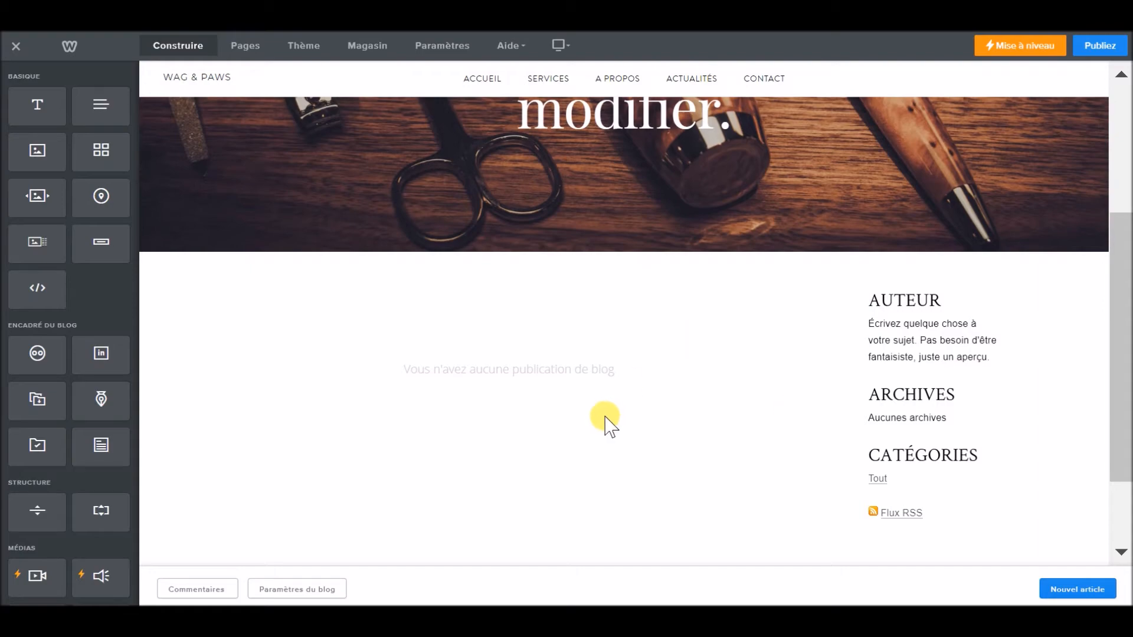
pyautogui.scroll(4, 610, 422)
pyautogui.scroll(-4, 556, 324)
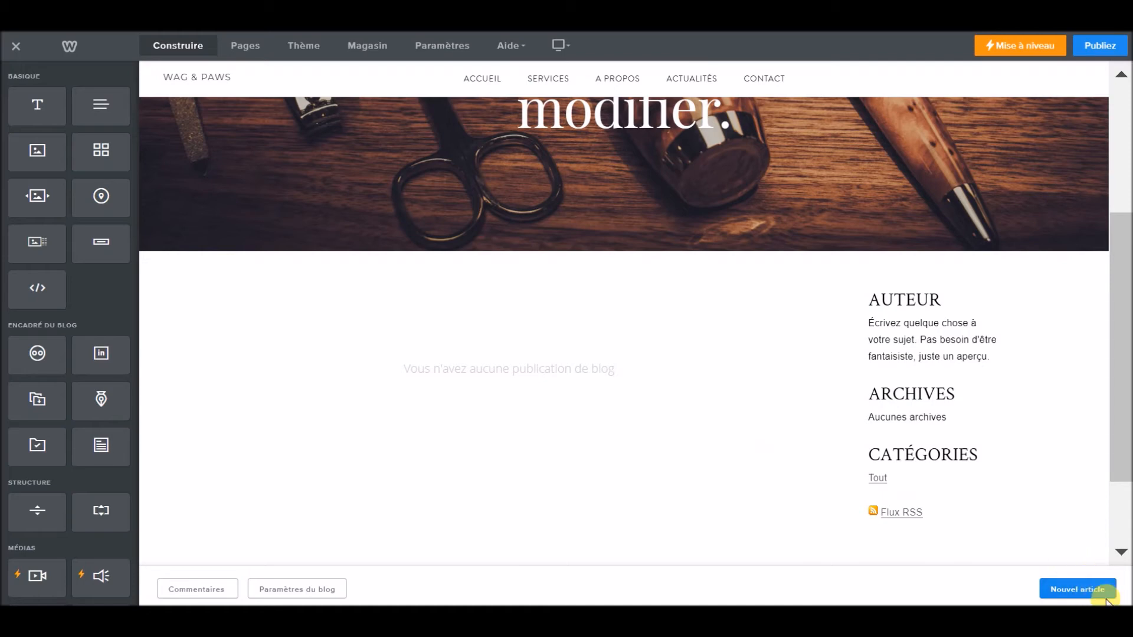
pyautogui.click(1085, 589)
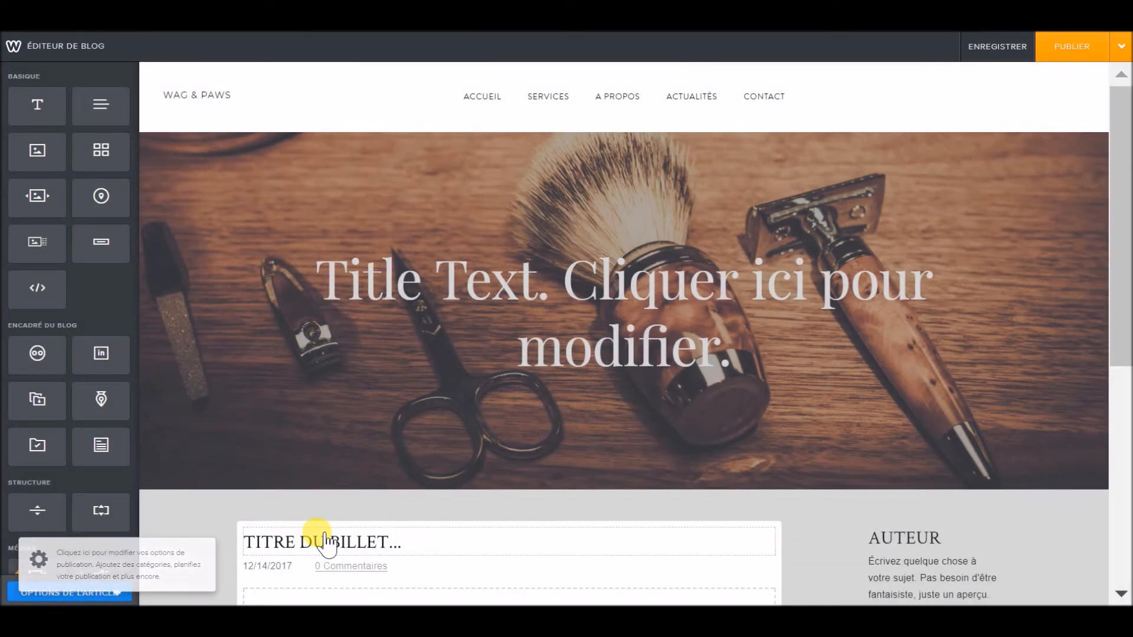
# Step: Title the blog article "NOUVEAU SITE INTERNET !"
pyautogui.scroll(-4, 366, 502)
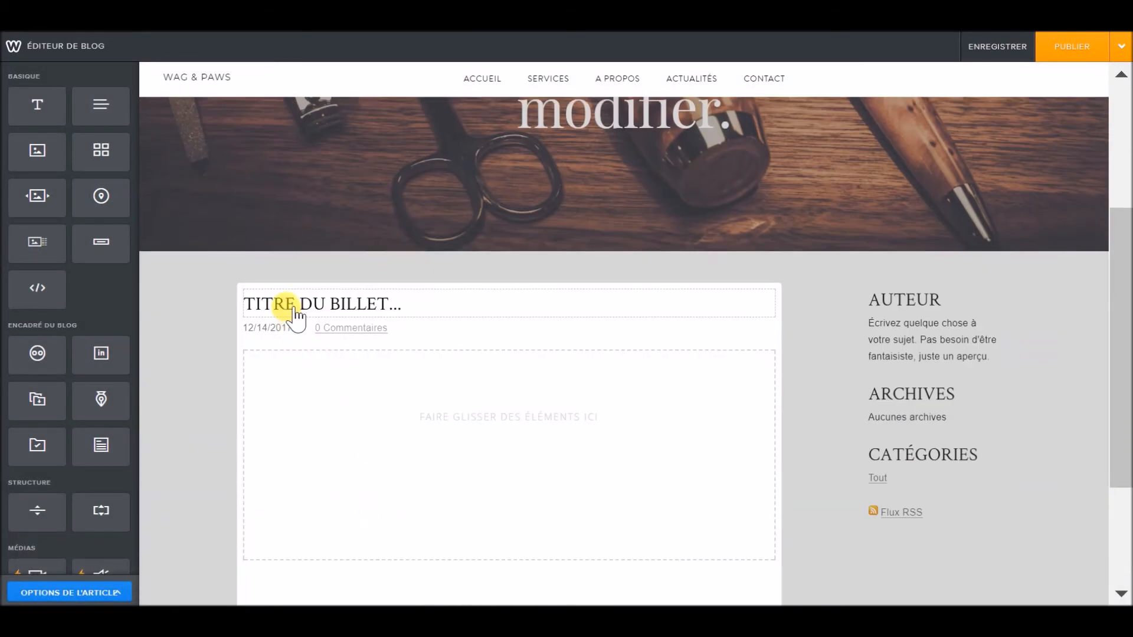
pyautogui.click(296, 314)
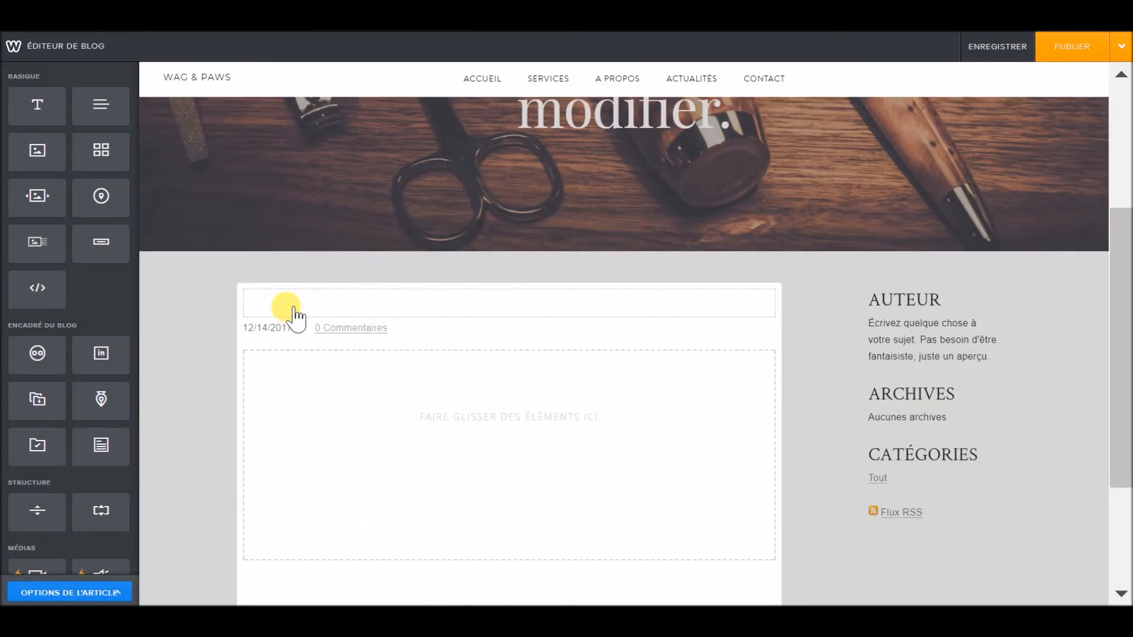
pyautogui.write('NOUVEAU SITE INTERNET !')
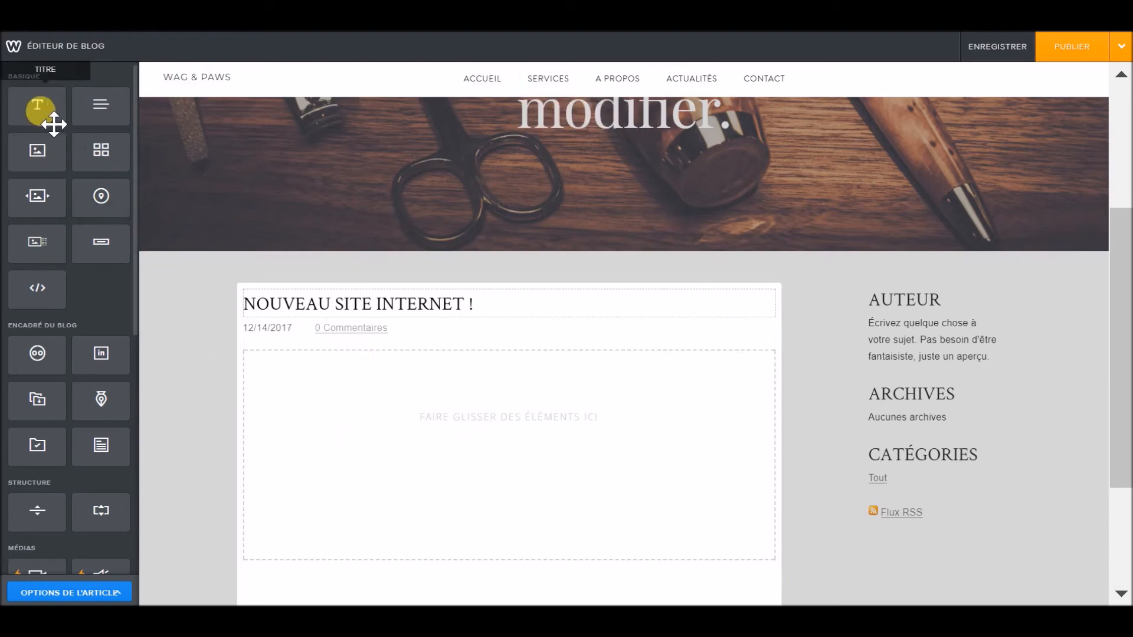
# Step: Add a text block to the article body and place an image element beneath it
pyautogui.moveTo(107, 113); pyautogui.dragTo(303, 392)
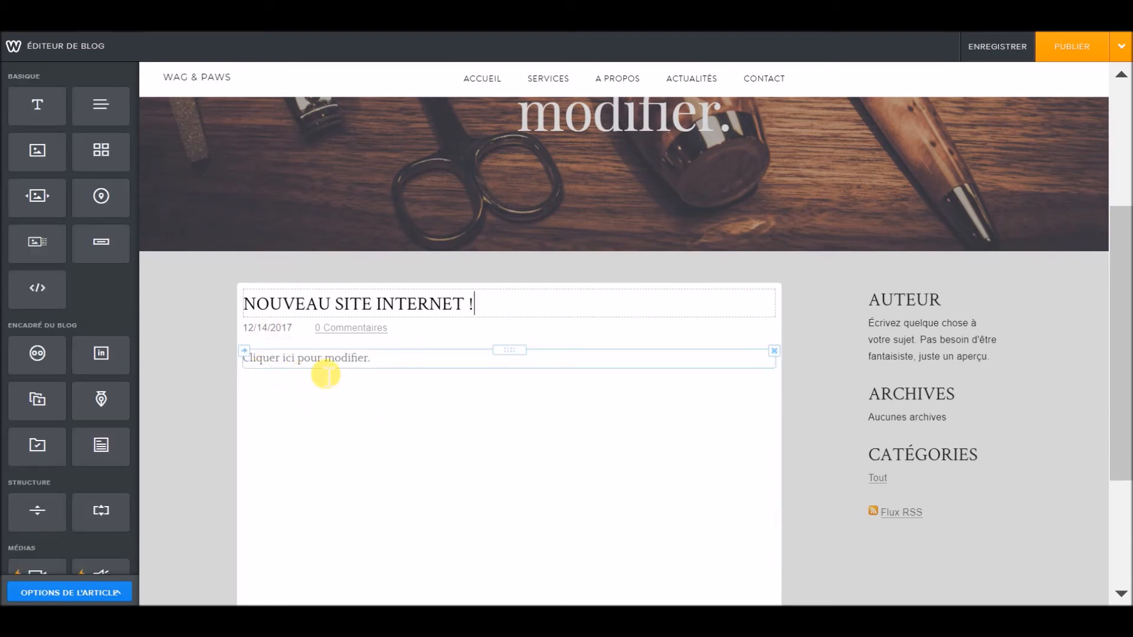
pyautogui.moveTo(185, 252); pyautogui.dragTo(285, 397)
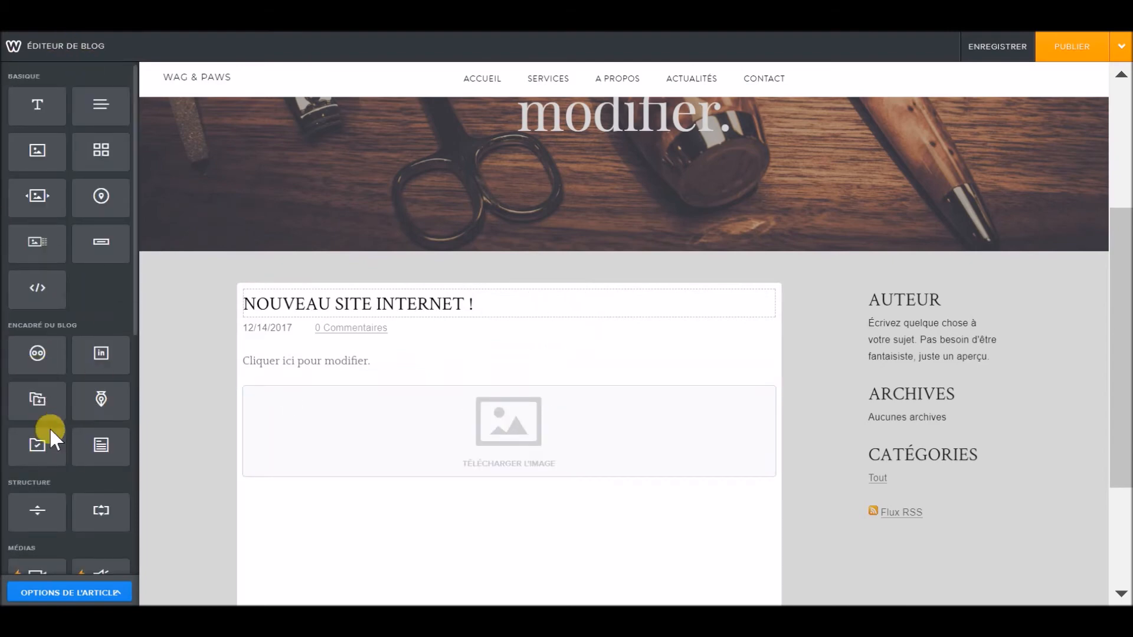
pyautogui.scroll(-5, 71, 434)
pyautogui.scroll(4, 83, 331)
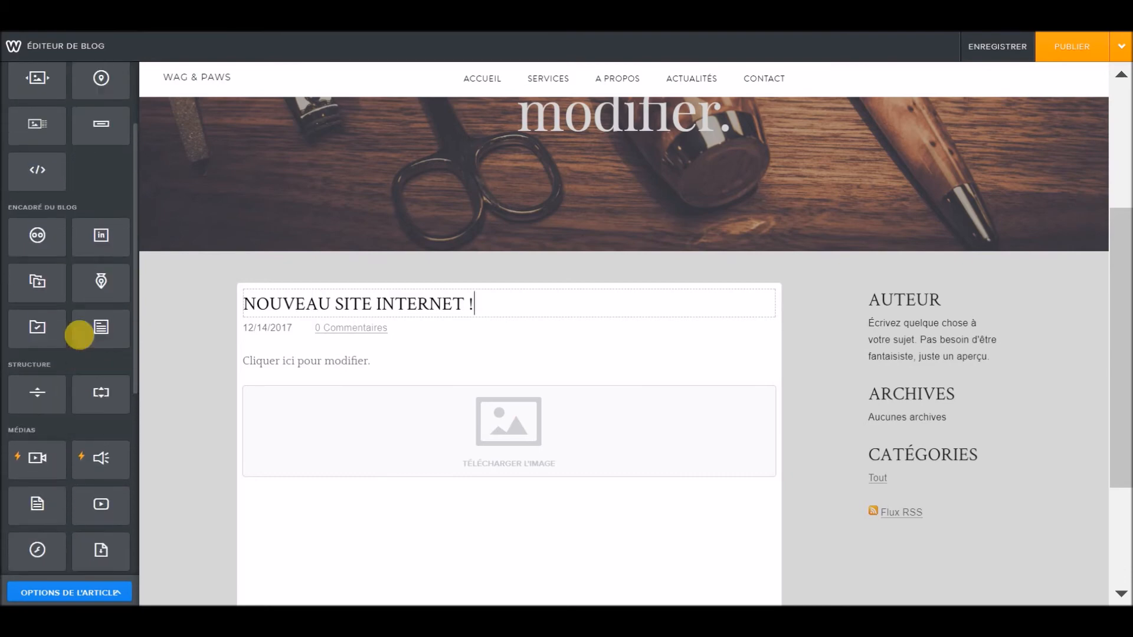
# Step: Open the blog article's options and review the available publication timing choices
pyautogui.scroll(-3, 590, 430)
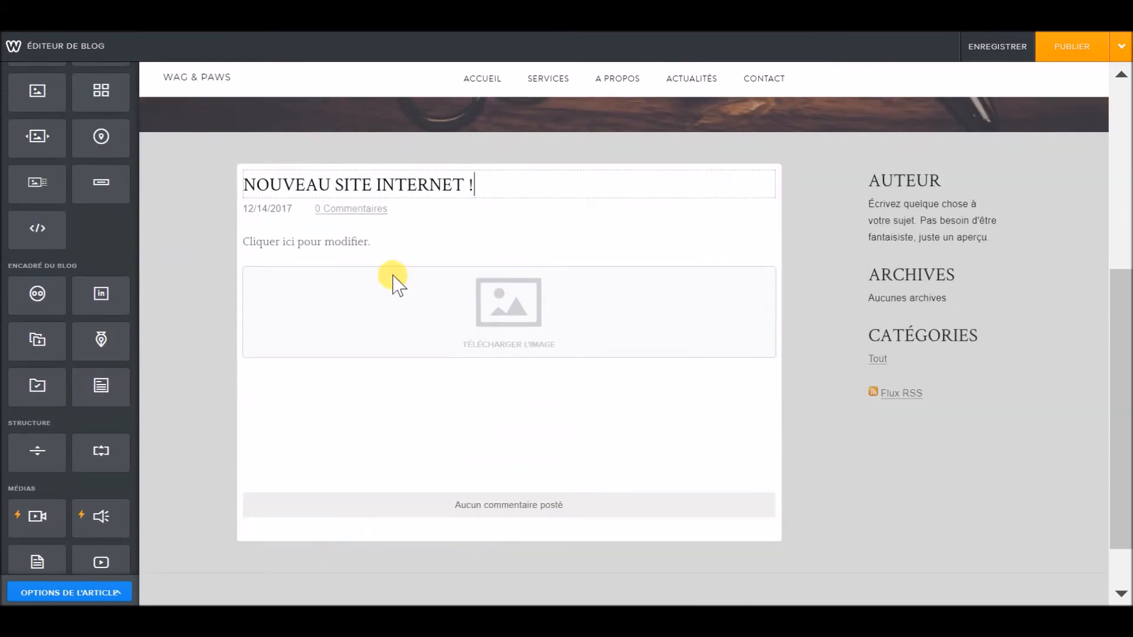
pyautogui.click(83, 591)
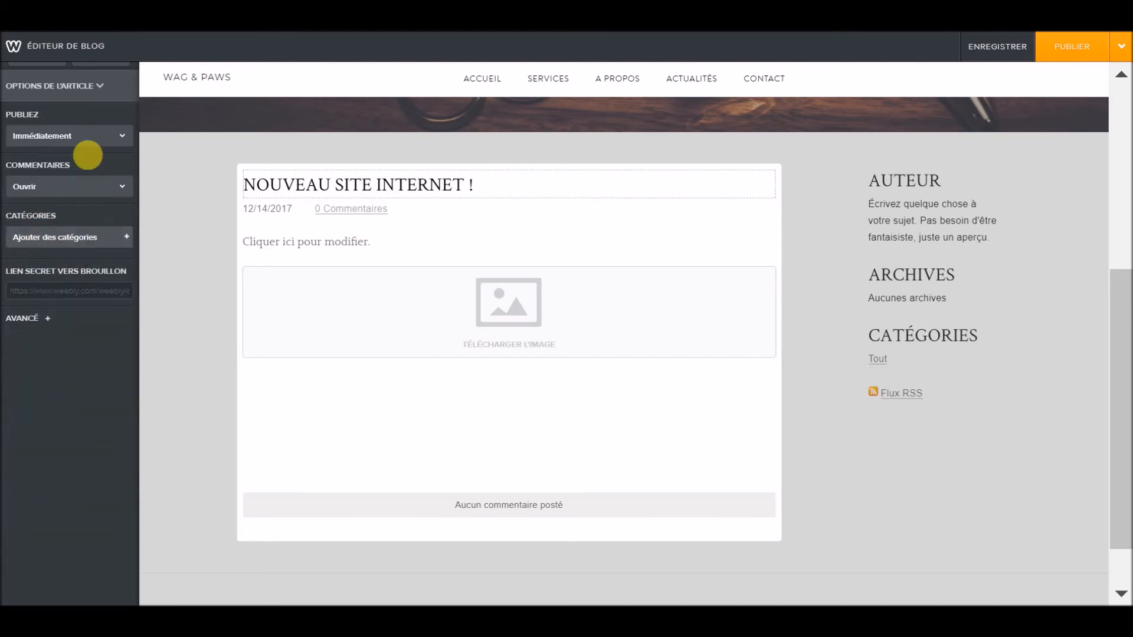
pyautogui.click(86, 142)
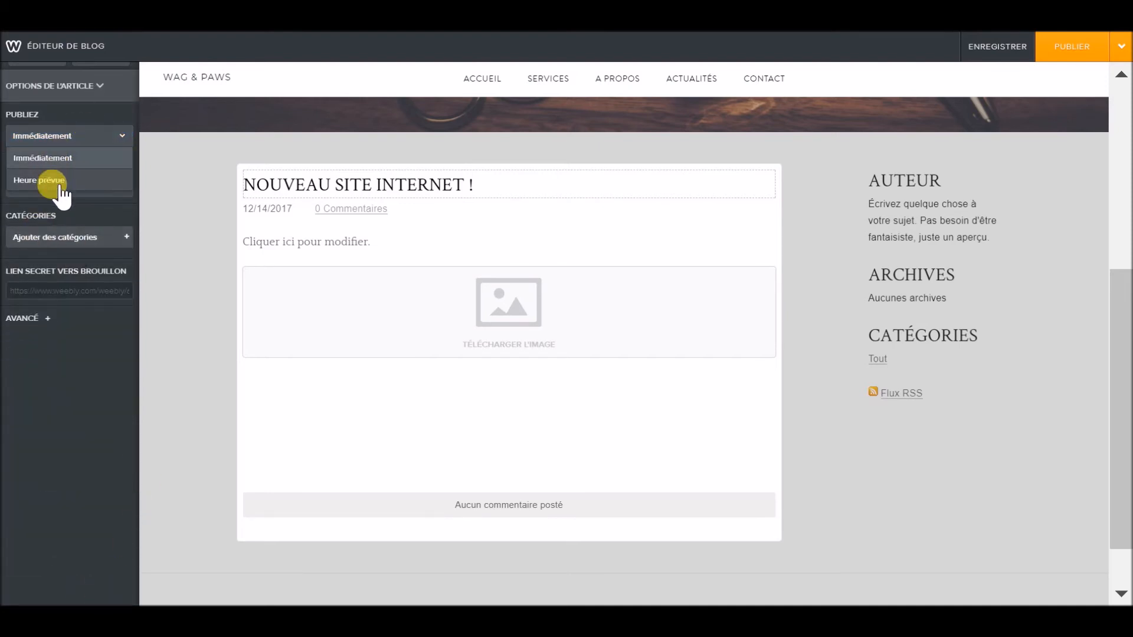
pyautogui.click(77, 139)
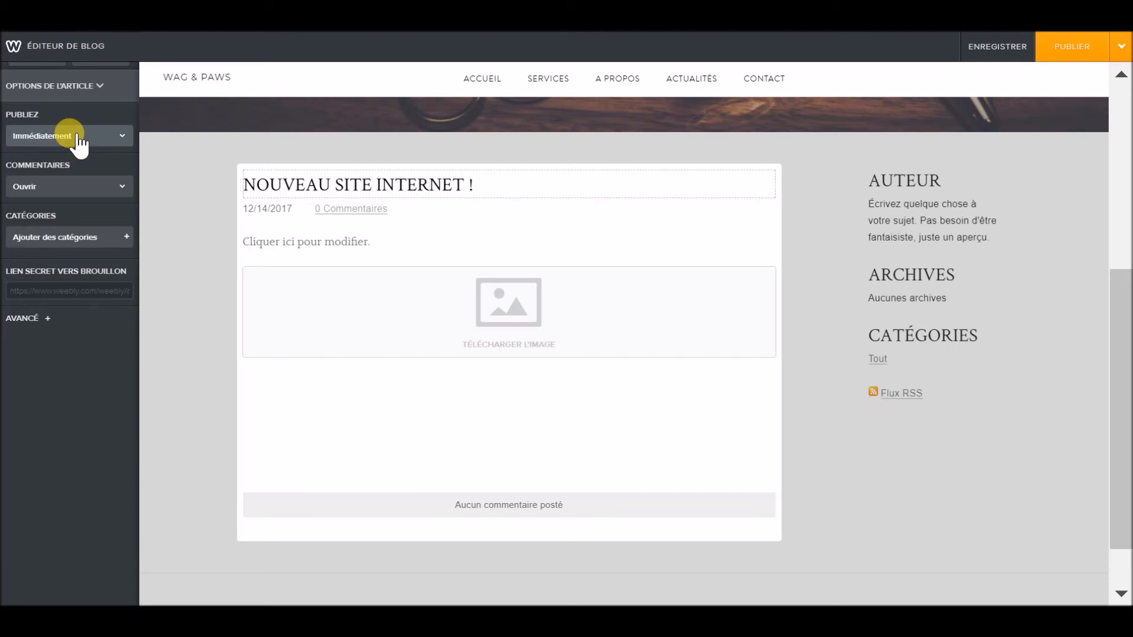
pyautogui.click(78, 141)
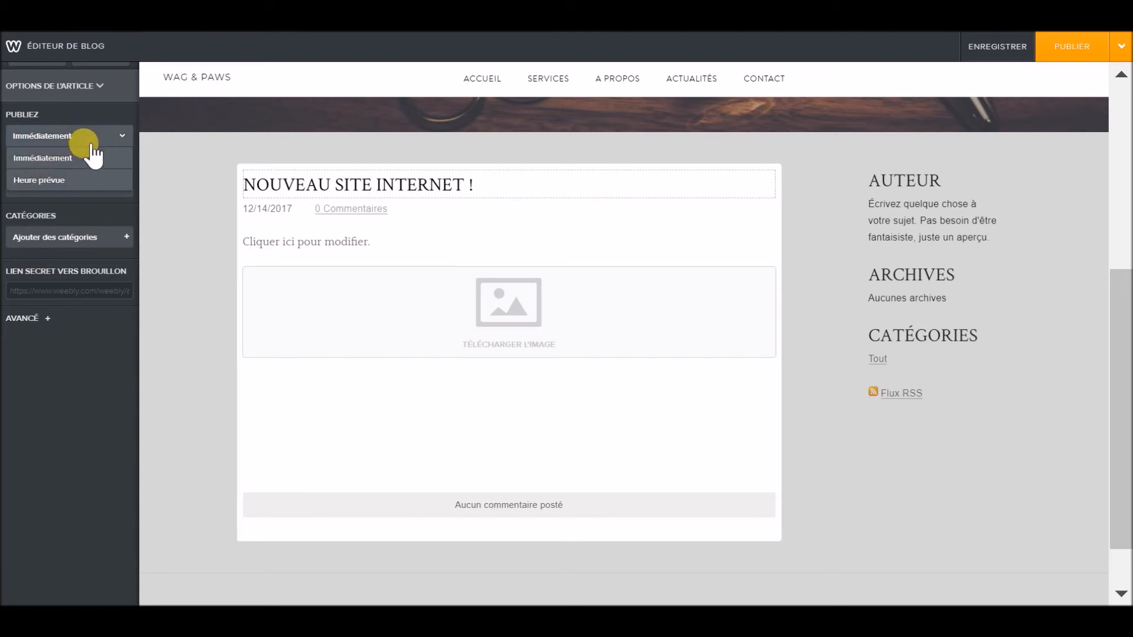
pyautogui.click(92, 142)
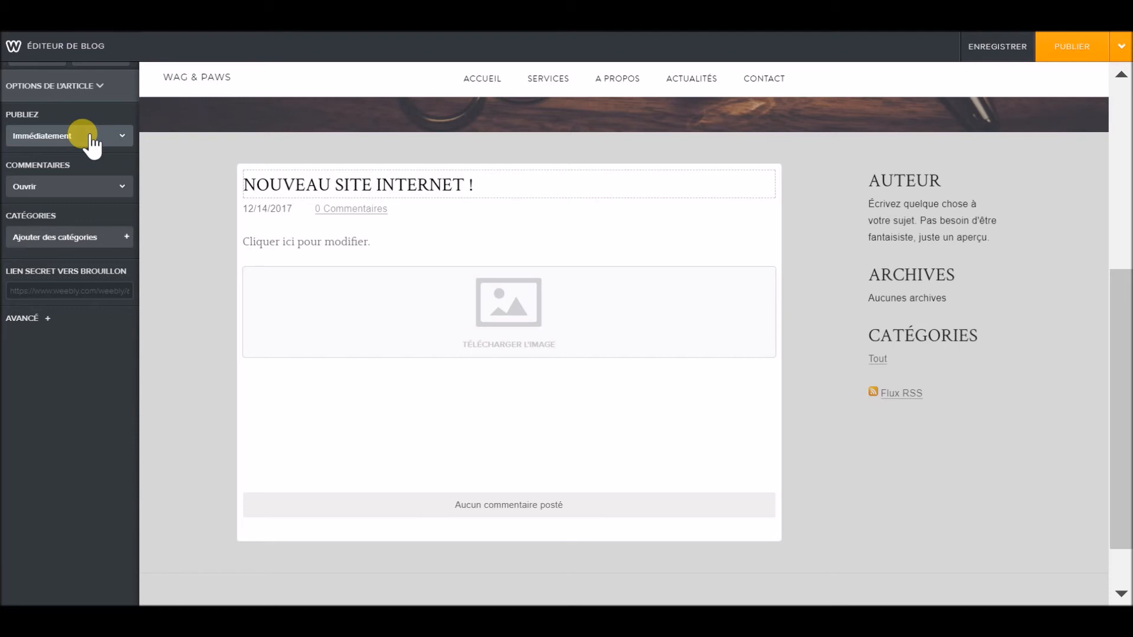
# Step: Set the article's comments option to "Exiger l'approbation"
pyautogui.click(67, 188)
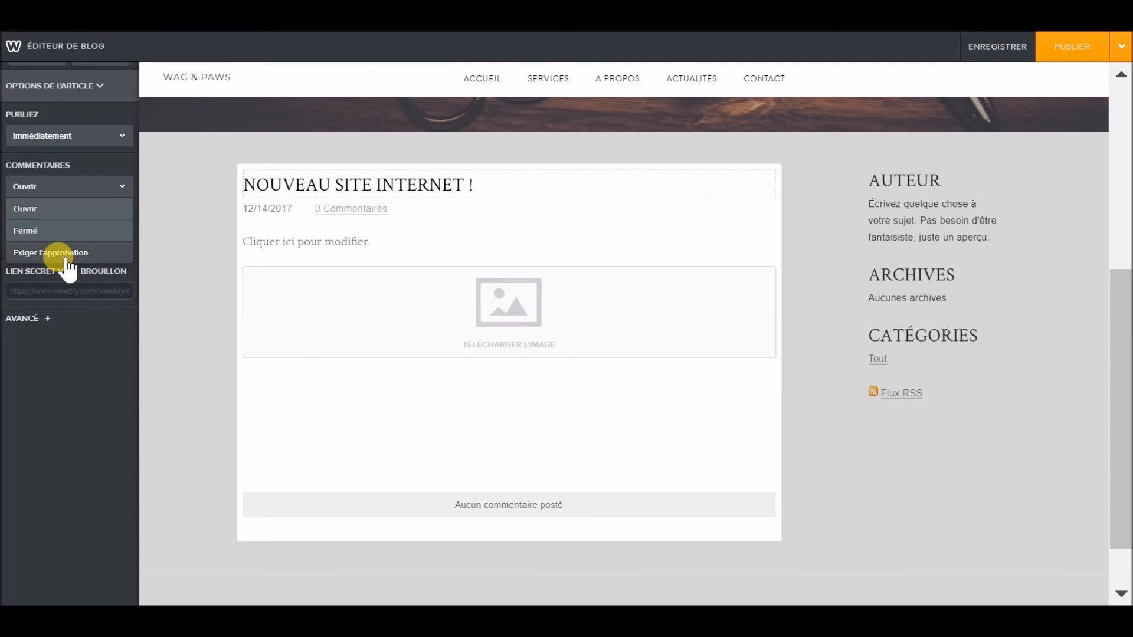
pyautogui.click(63, 375)
pyautogui.click(77, 190)
pyautogui.click(77, 252)
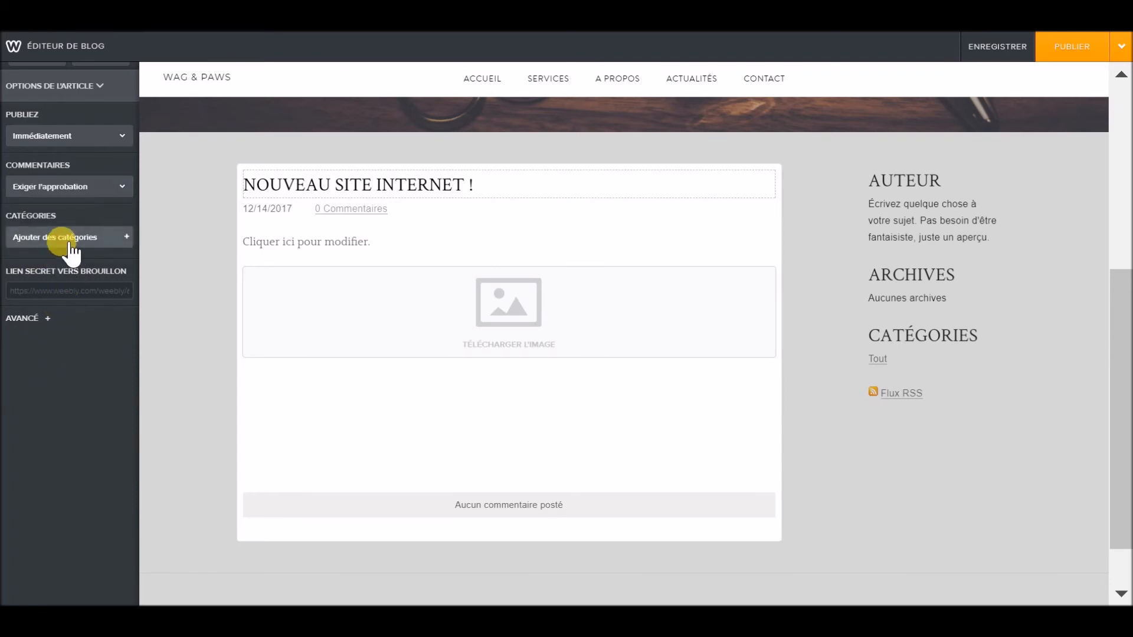
# Step: Create a new category "Site internet" and assign it to the article
pyautogui.click(74, 239)
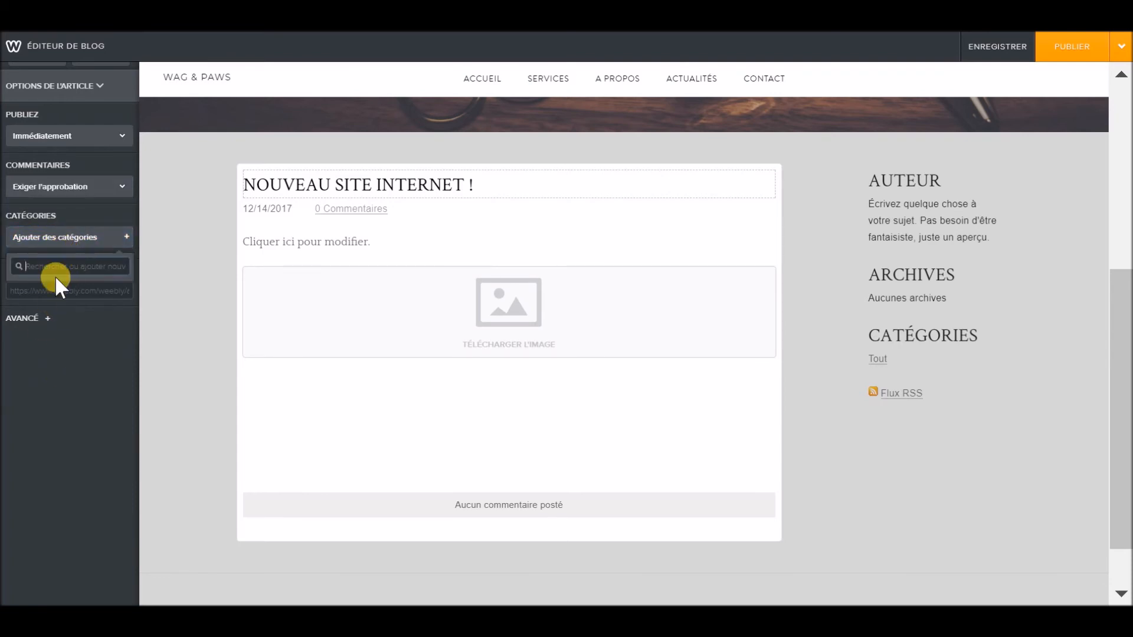
pyautogui.write('Site internet')
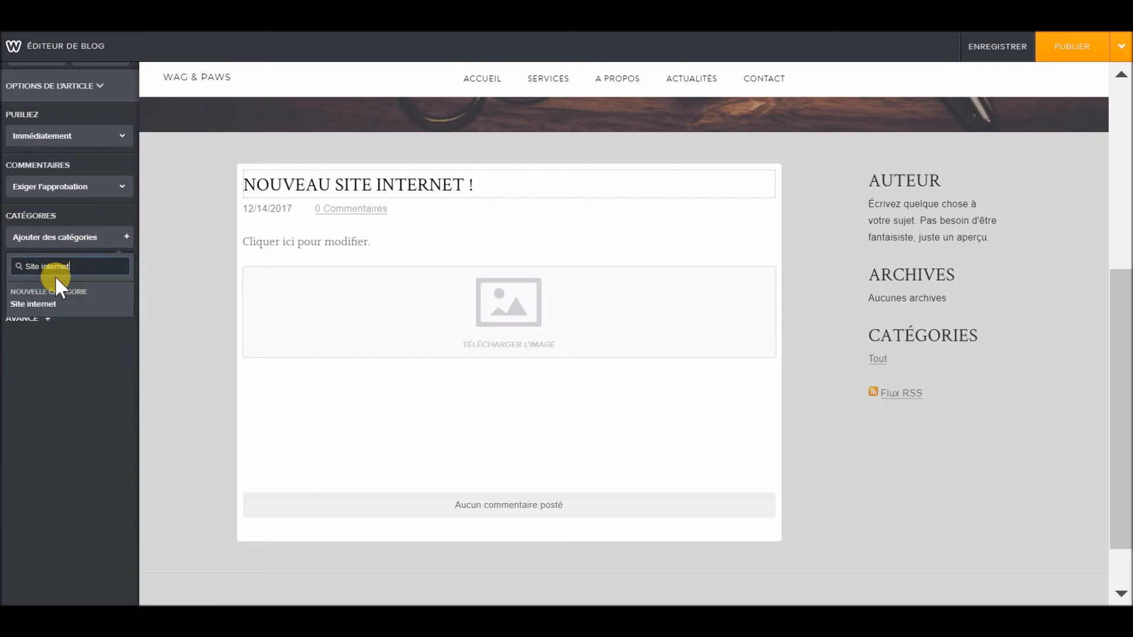
pyautogui.click(41, 304)
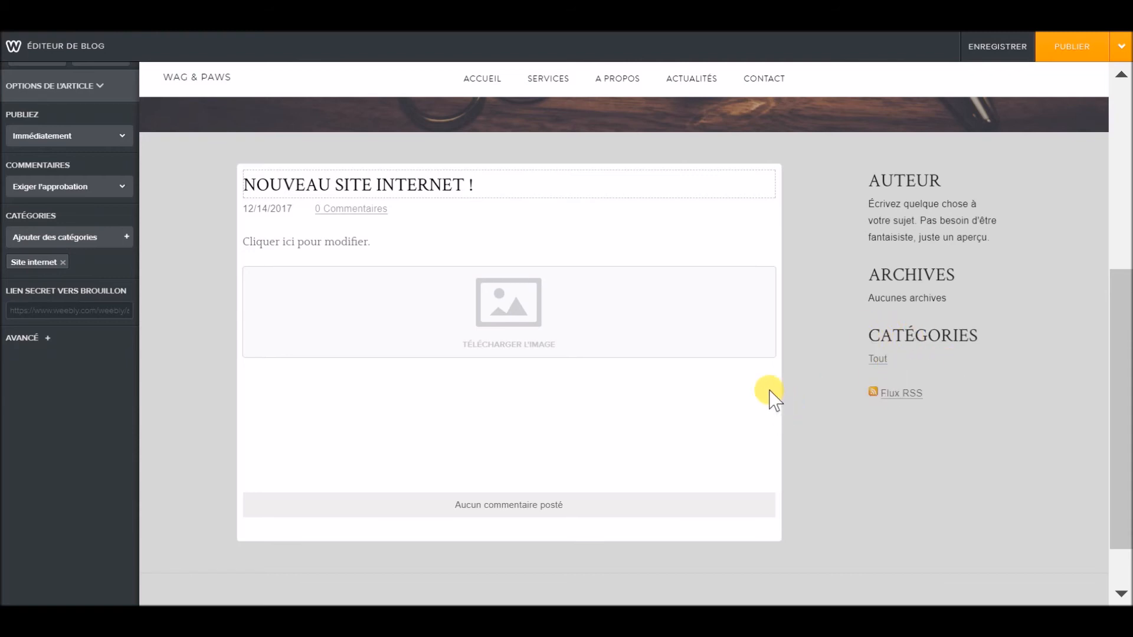
# Step: Review the article's advanced SEO title and description fields, leaving them empty, and close the article options
pyautogui.click(46, 339)
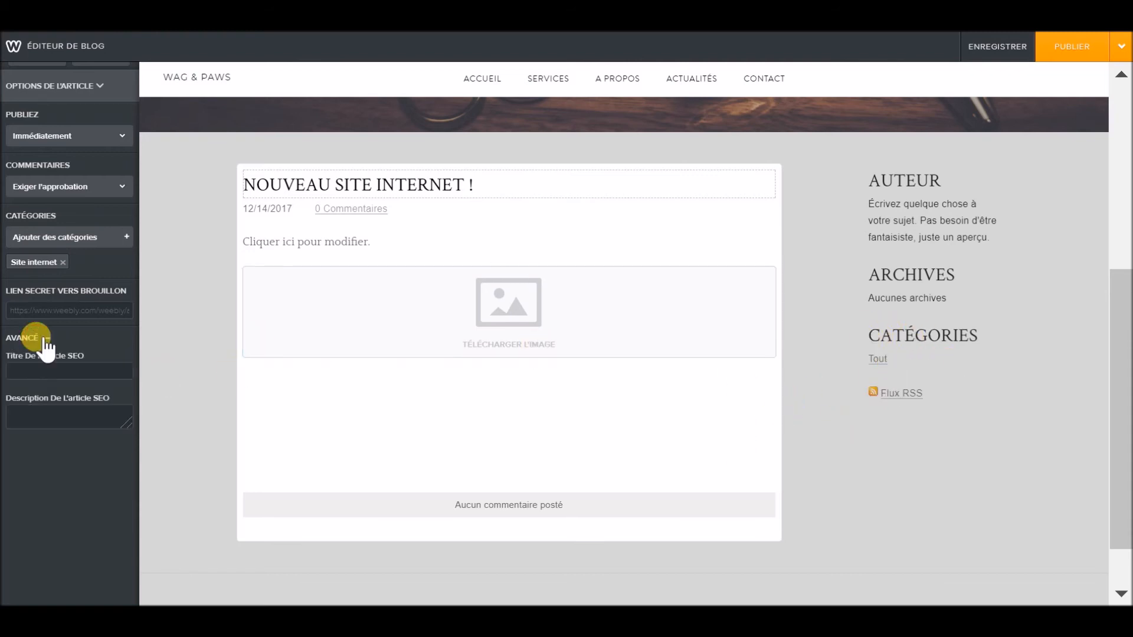
pyautogui.click(20, 370)
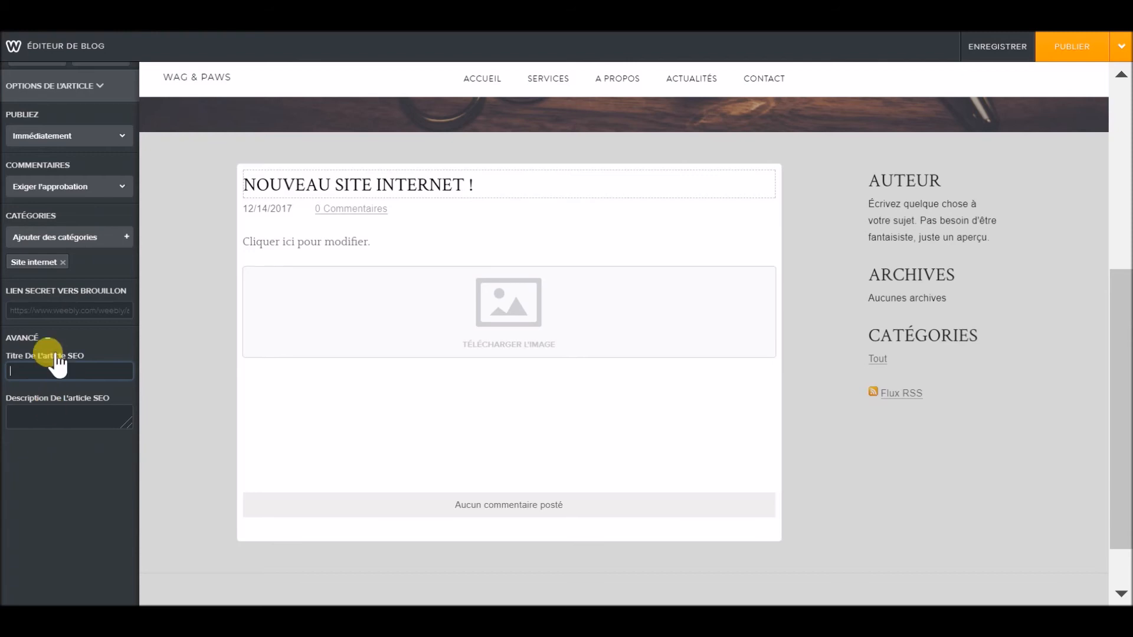
pyautogui.click(49, 338)
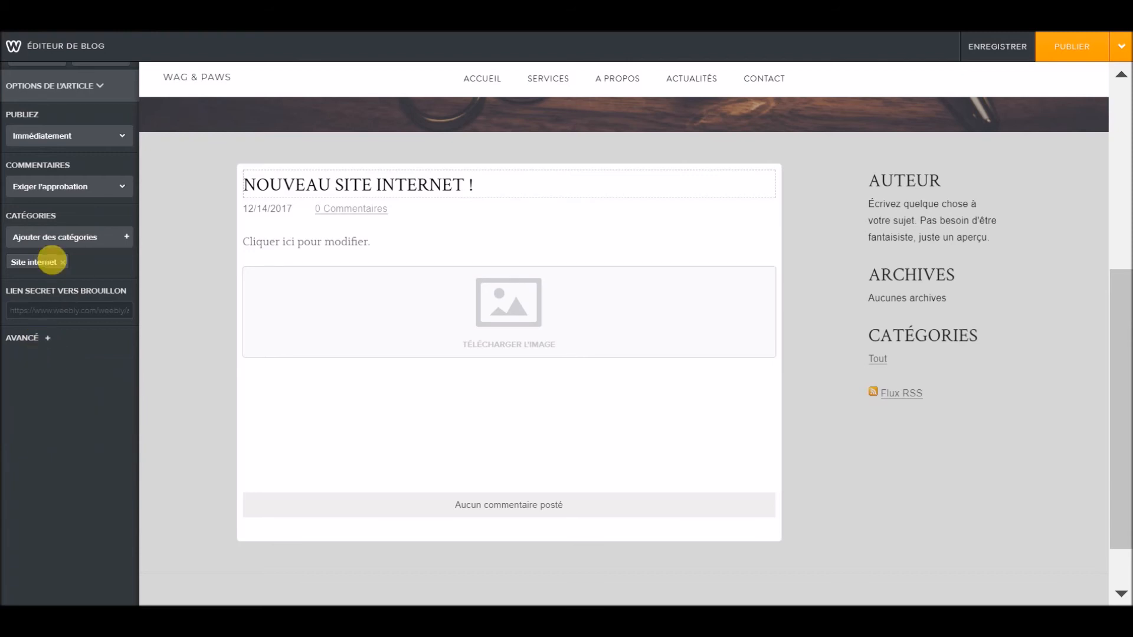
pyautogui.click(70, 89)
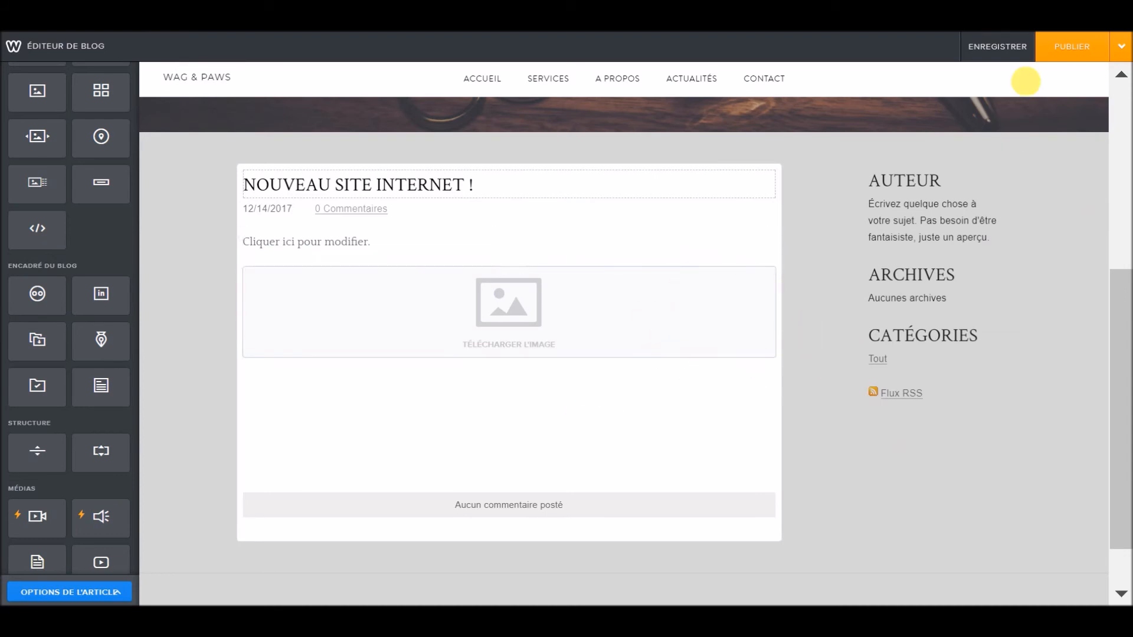
# Step: Save the article as a draft and reopen it from the blog's list of drafts
pyautogui.click(993, 59)
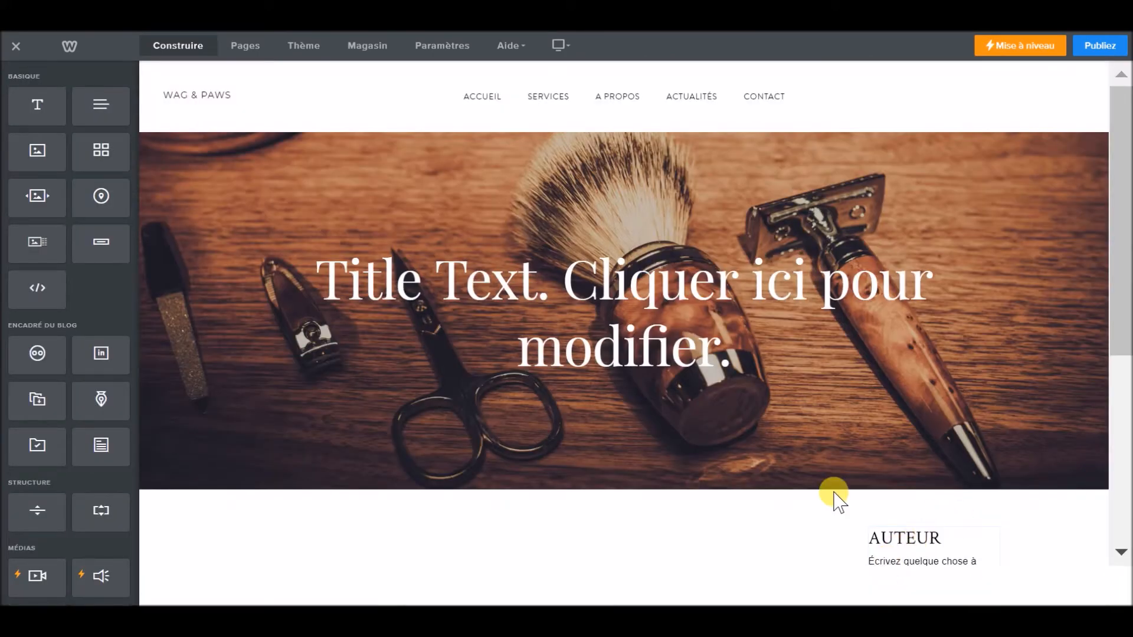
pyautogui.scroll(-2, 765, 452)
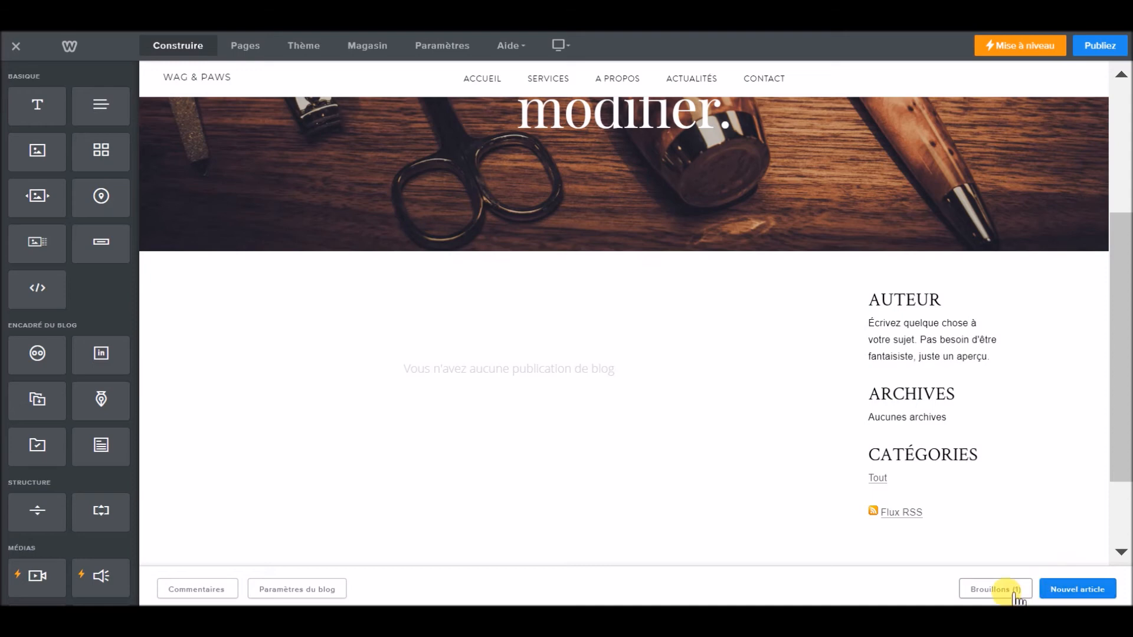
pyautogui.click(997, 589)
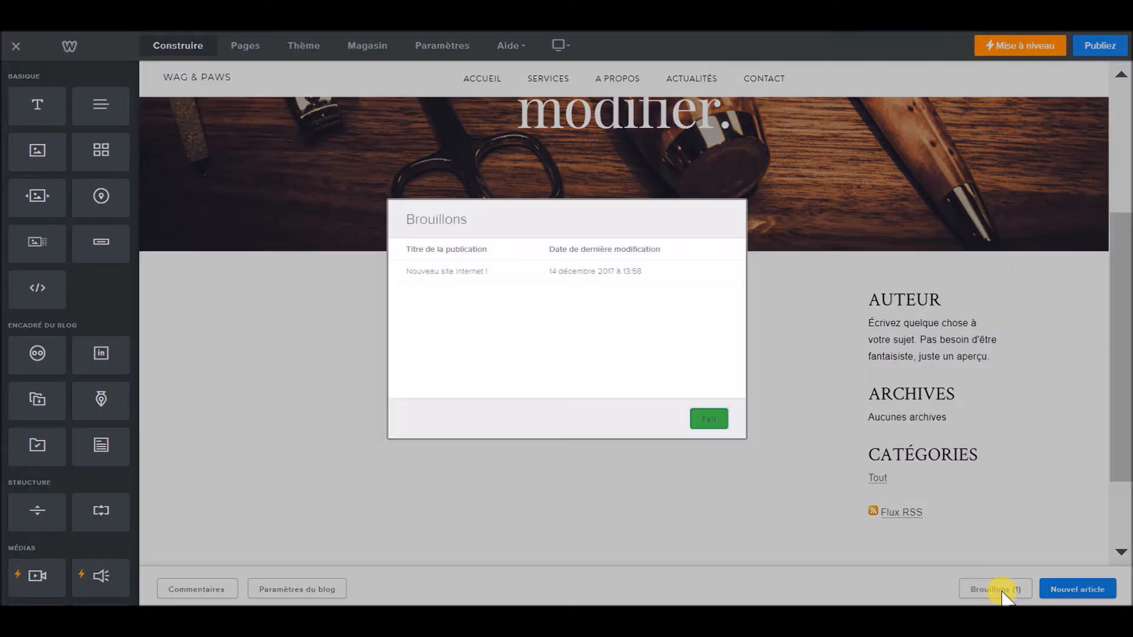
pyautogui.click(459, 284)
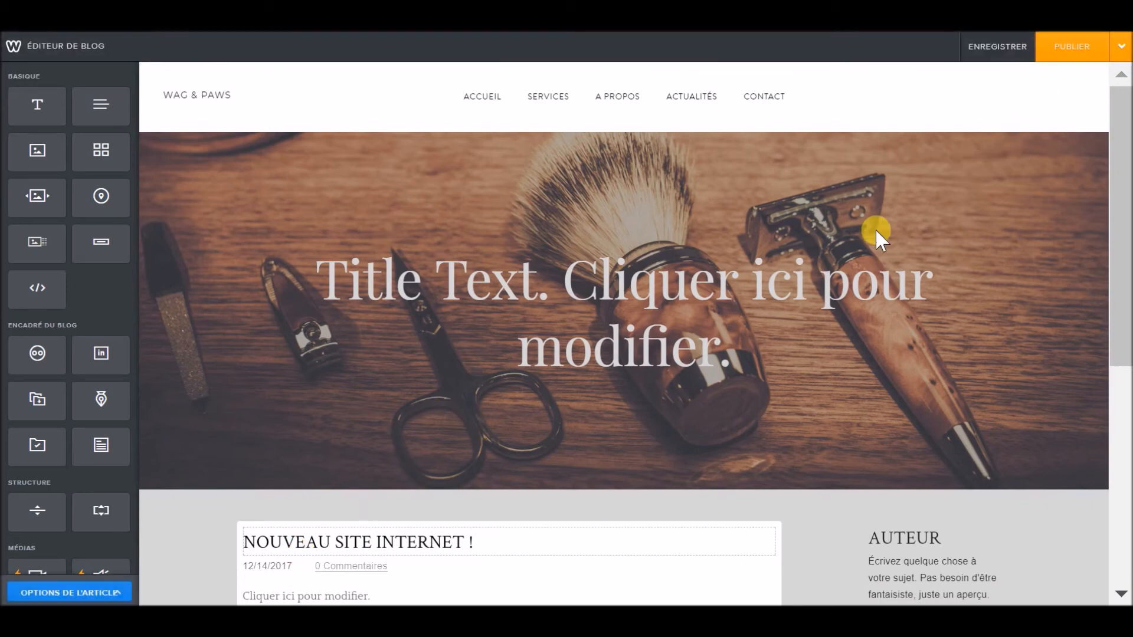
# Step: Publish the "NOUVEAU SITE INTERNET !" article to the blog page and view it there
pyautogui.scroll(-2, 629, 385)
pyautogui.click(1060, 54)
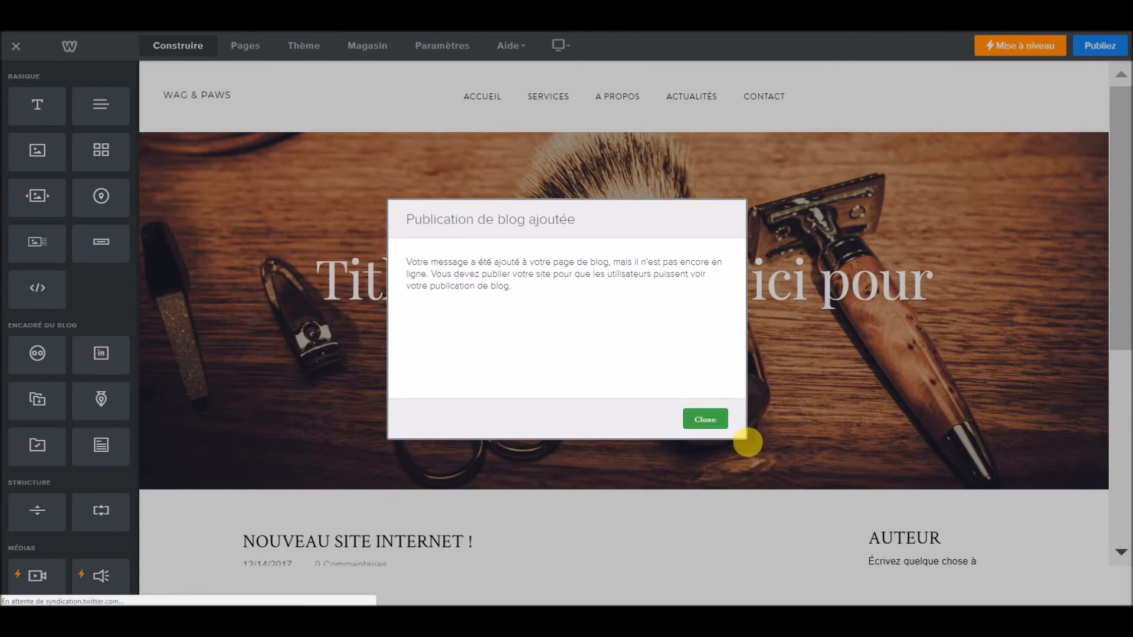
pyautogui.click(747, 442)
pyautogui.scroll(-6, 763, 462)
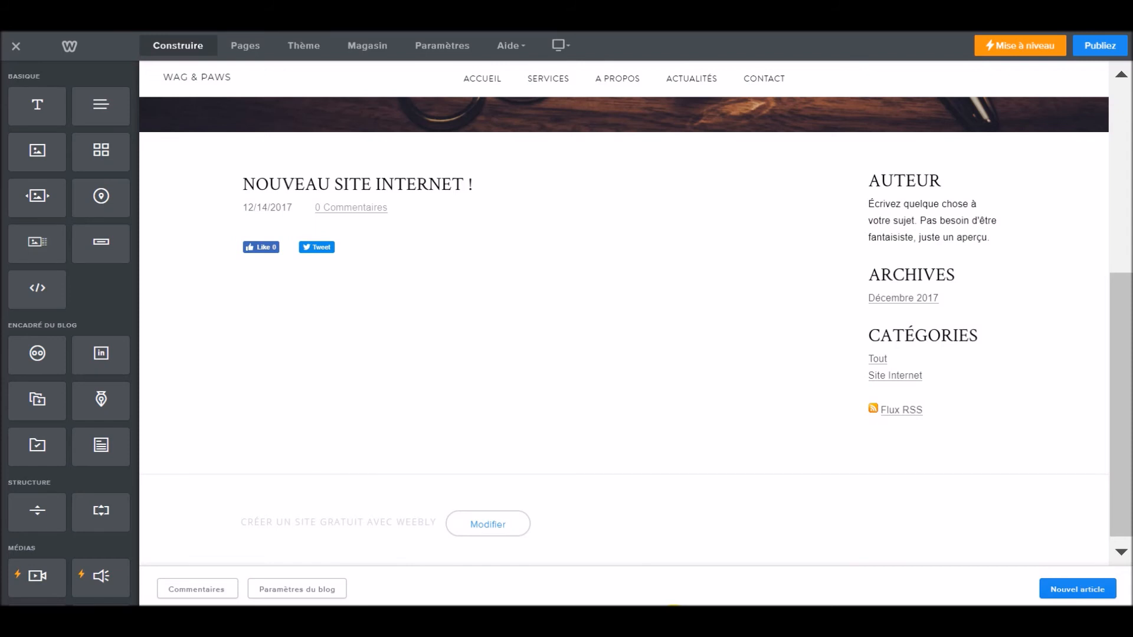
# Step: Open the theme's font settings, display the Accueil page, and set the main navigation menu's font to Arial
pyautogui.click(304, 45)
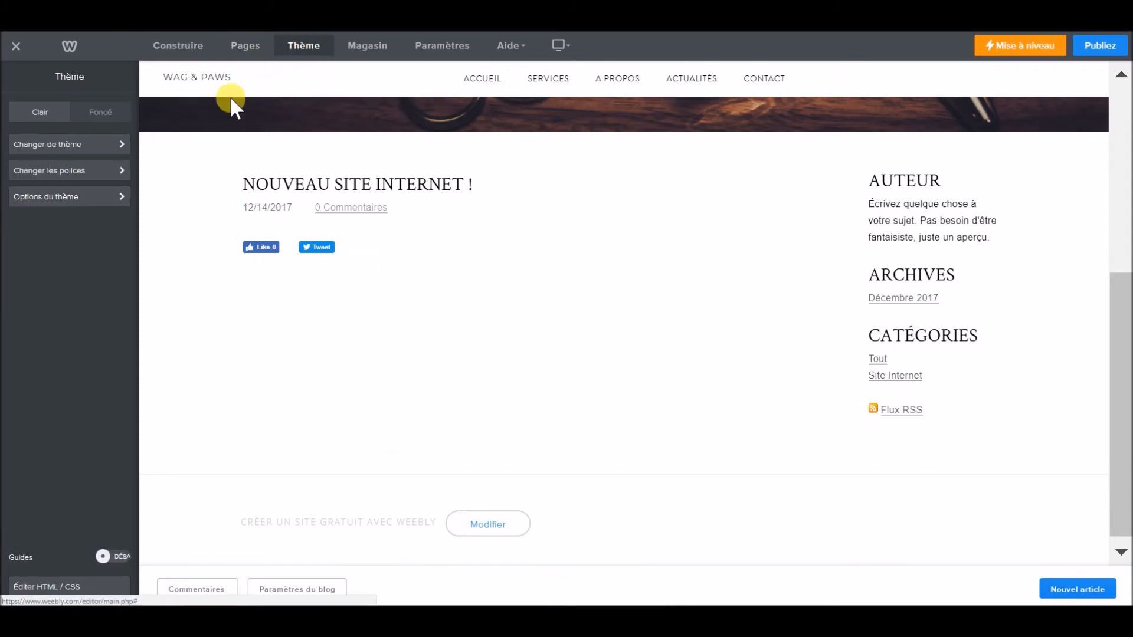
pyautogui.click(67, 178)
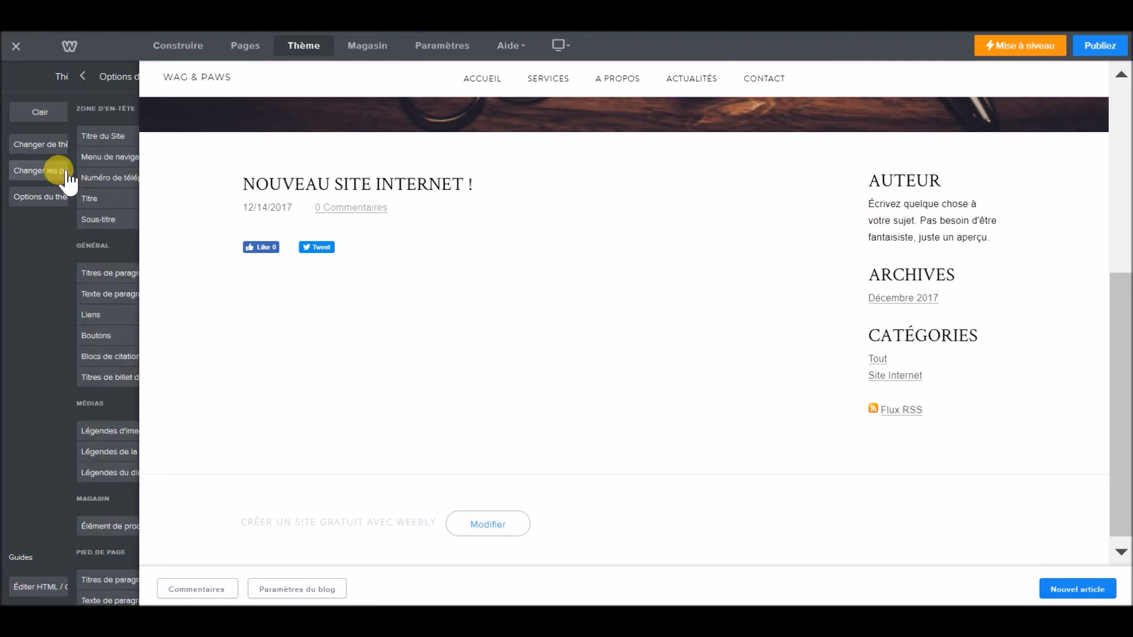
pyautogui.click(480, 78)
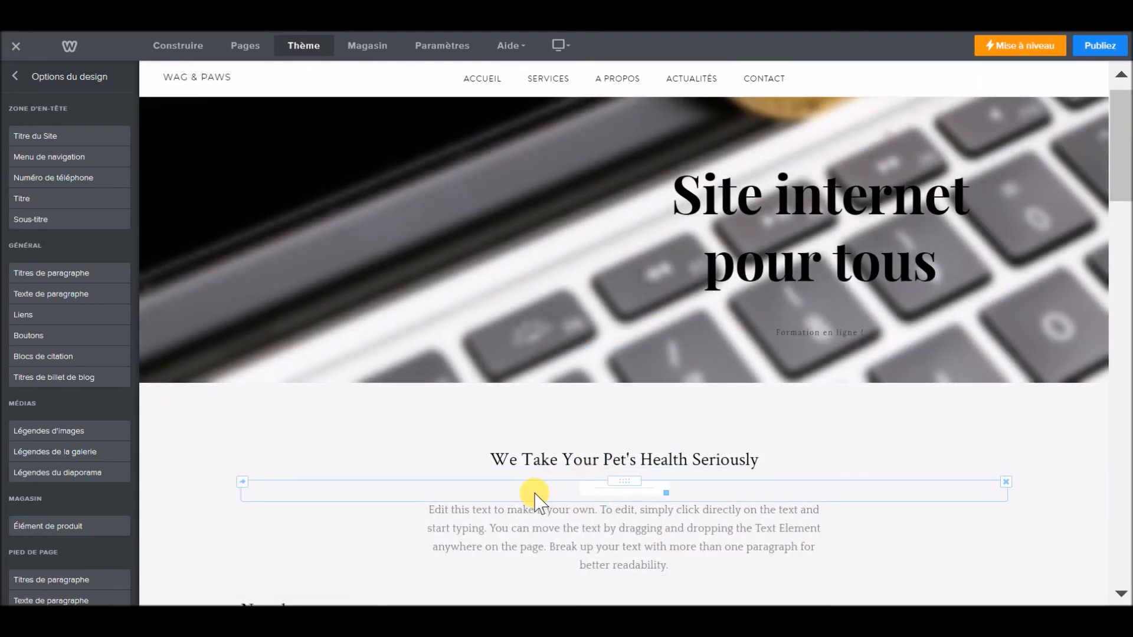
pyautogui.scroll(-1, 535, 492)
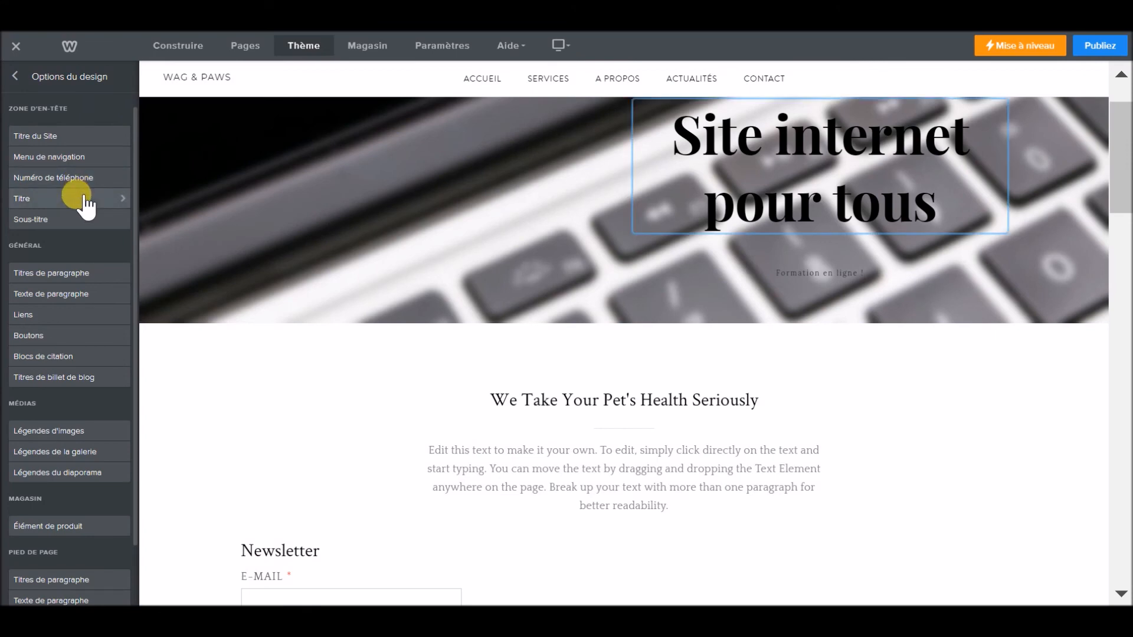
pyautogui.click(111, 160)
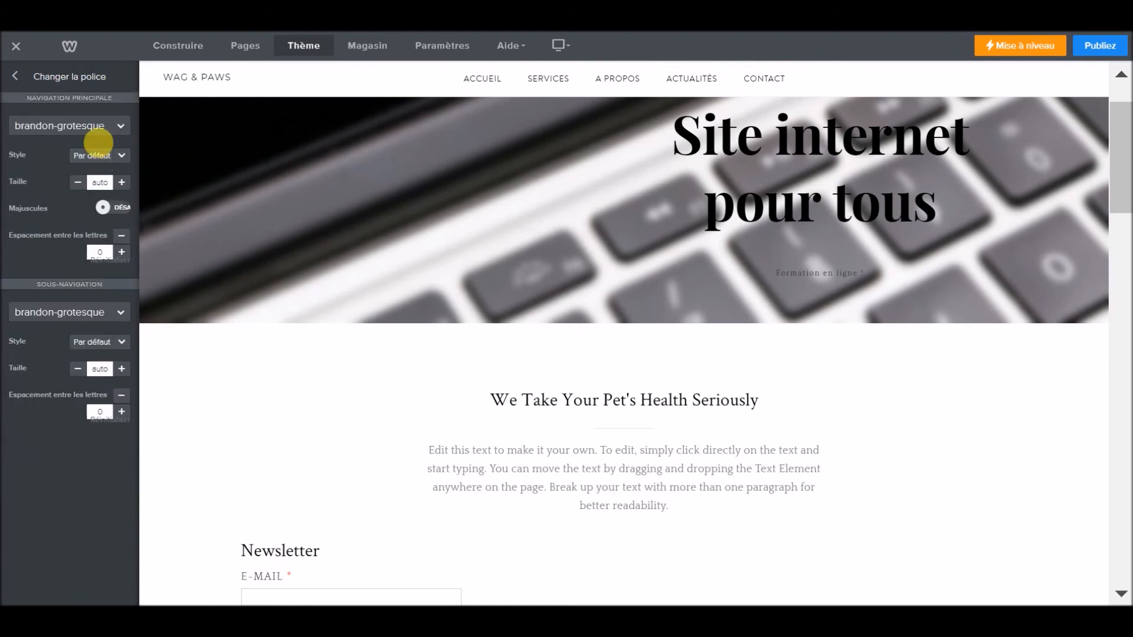
pyautogui.click(102, 136)
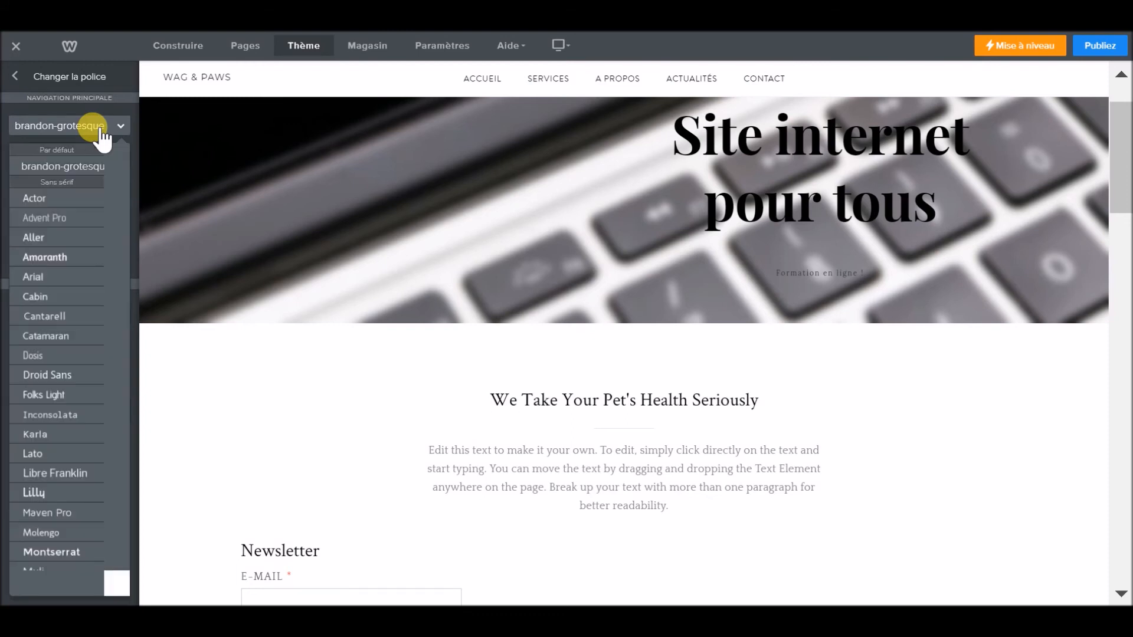
pyautogui.click(63, 282)
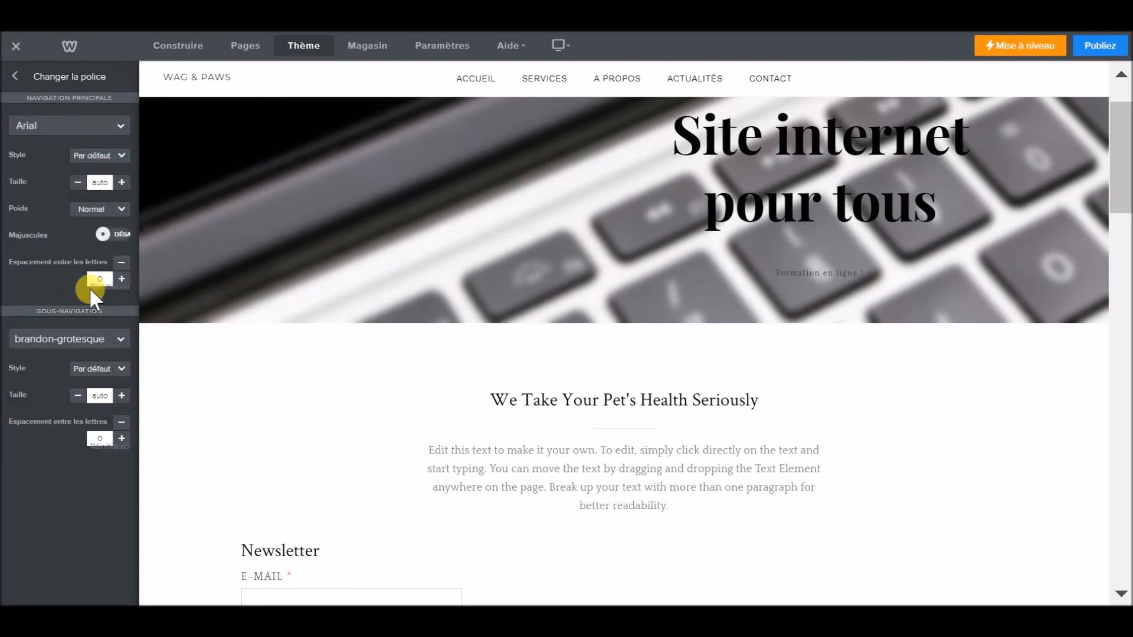
# Step: Try a text size of 25 for the main navigation menu and check how its entries fit
pyautogui.click(121, 182)
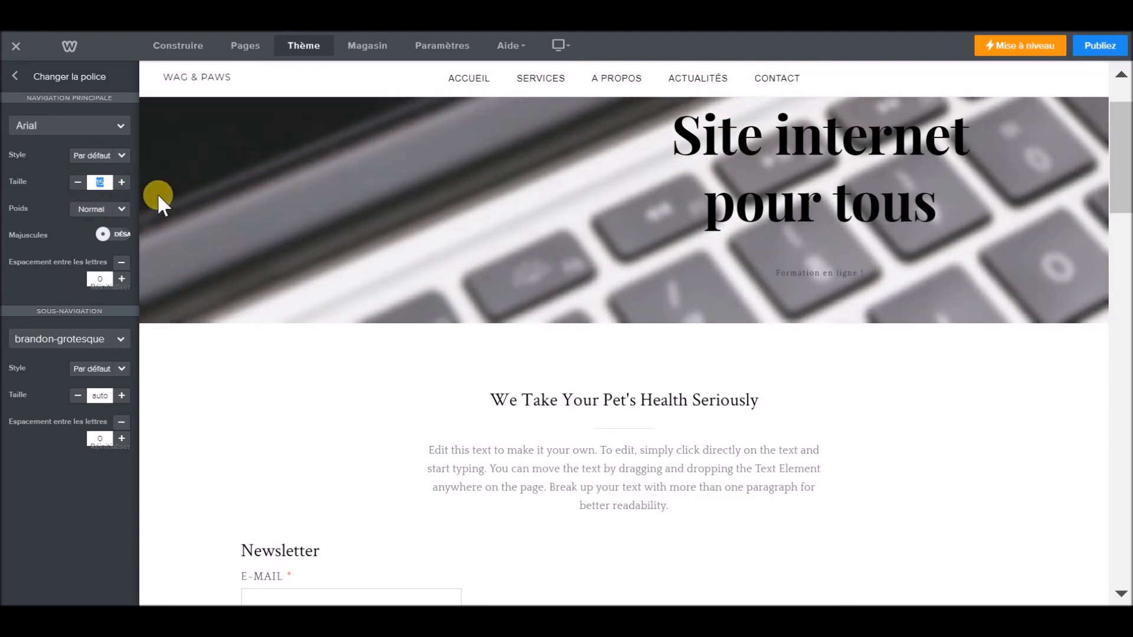
pyautogui.write('25')
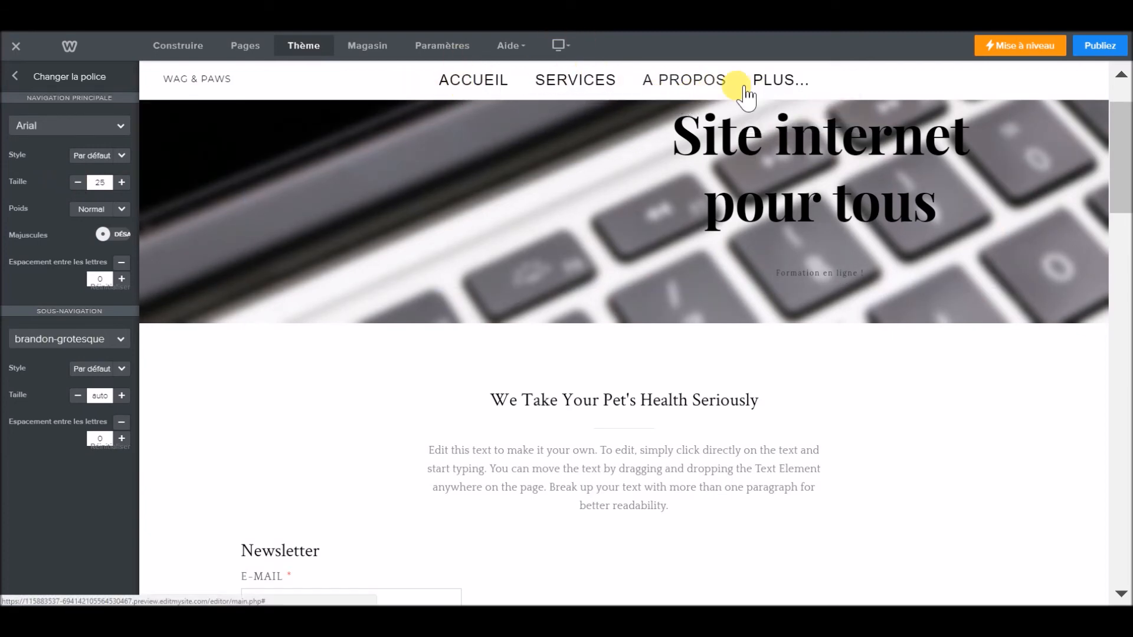
pyautogui.moveTo(787, 83)
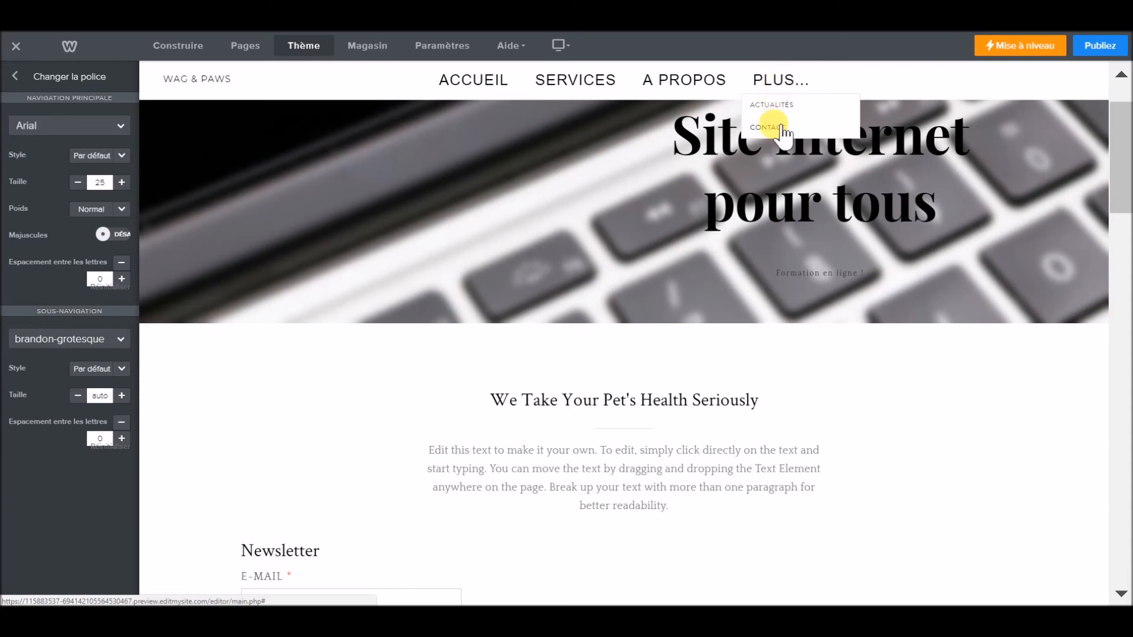
# Step: Set the main navigation menu's text size to 15 and its weight to Gras
pyautogui.click(78, 183)
pyautogui.click(78, 181)
pyautogui.click(78, 181)
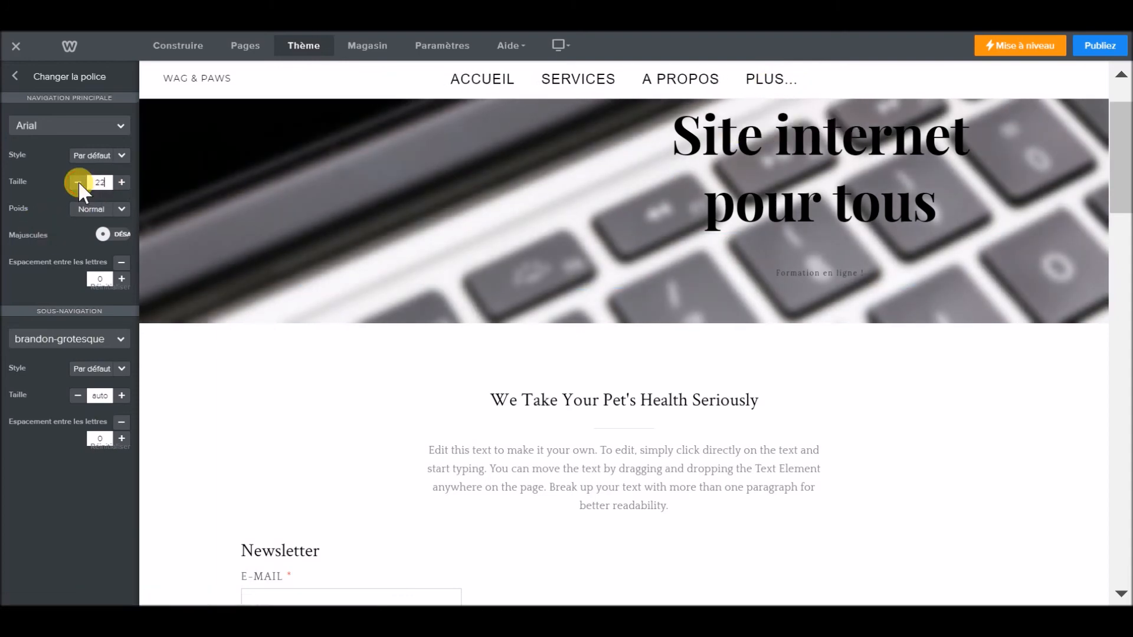
pyautogui.click(78, 181)
pyautogui.click(77, 181)
pyautogui.click(78, 181)
pyautogui.click(78, 181)
pyautogui.click(78, 181)
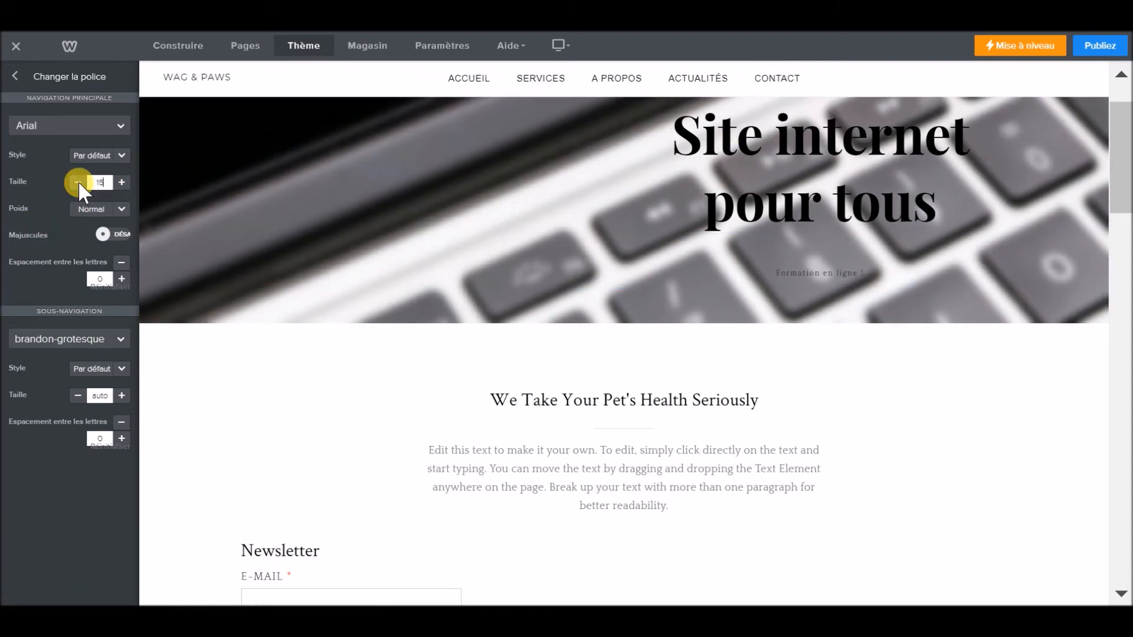
pyautogui.click(117, 212)
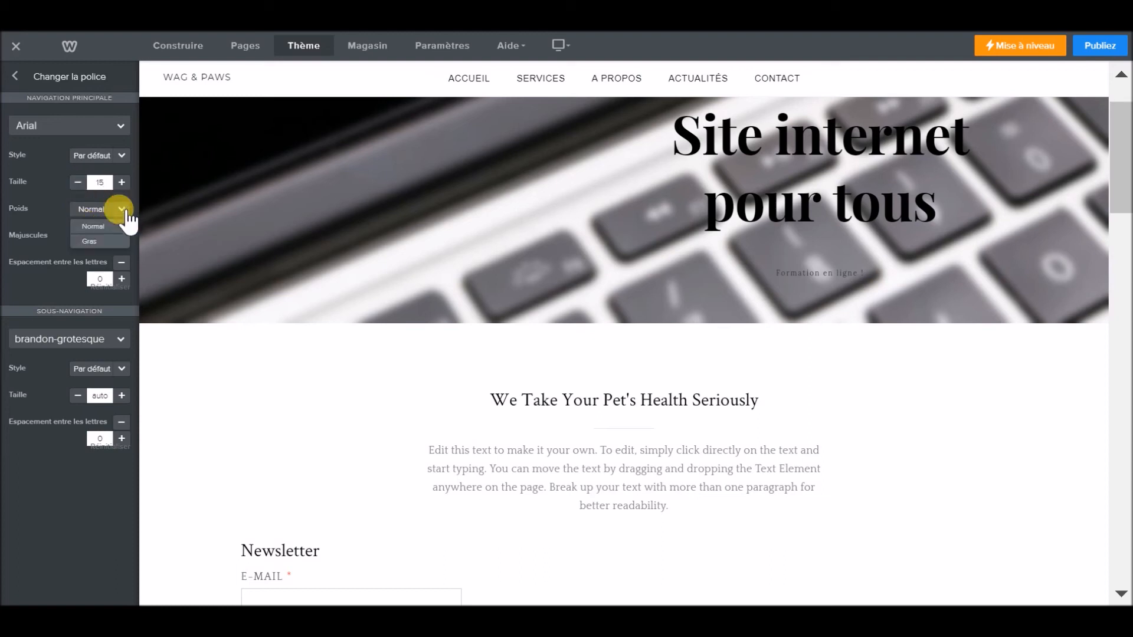
pyautogui.click(104, 237)
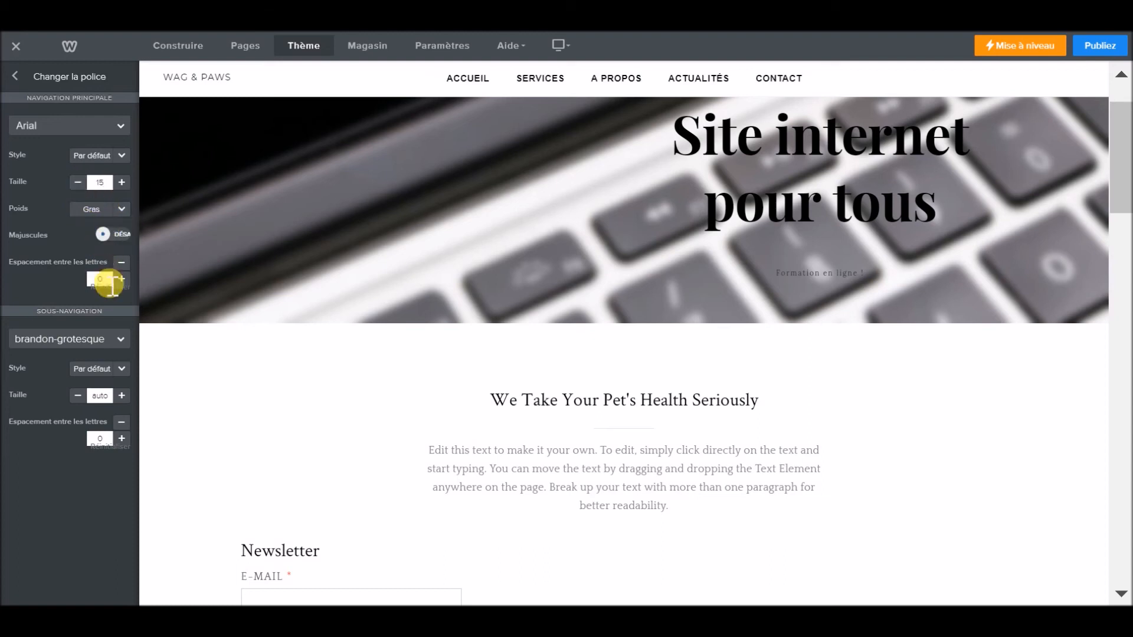
# Step: Turn off the all-capitals option for the main navigation menu and return to the main theme options
pyautogui.click(117, 237)
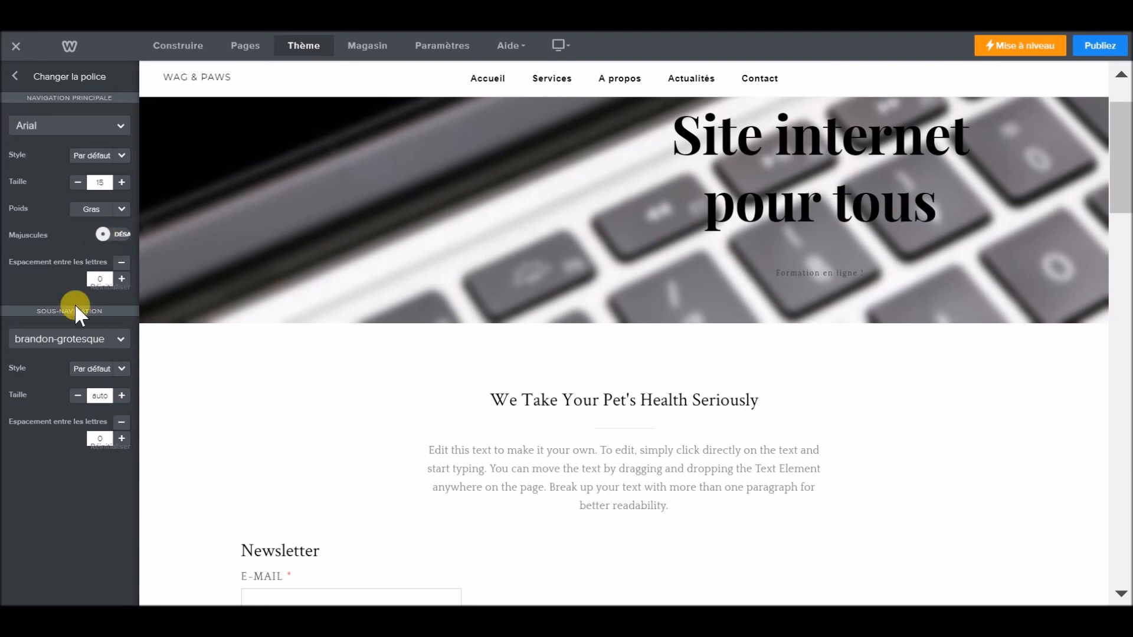
pyautogui.moveTo(549, 79)
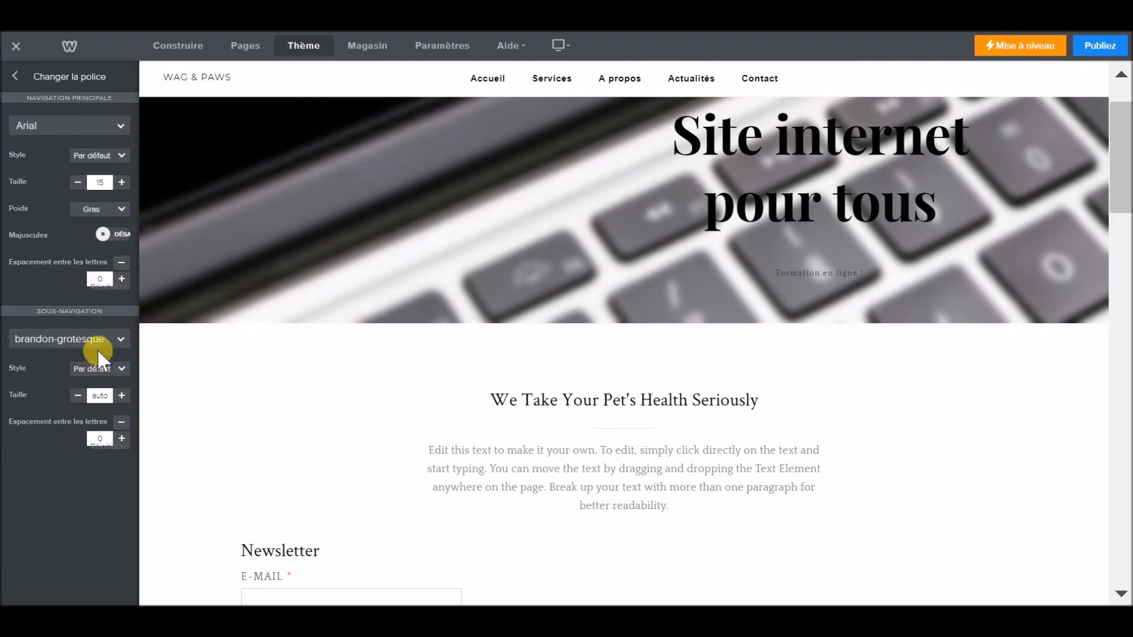
pyautogui.click(17, 75)
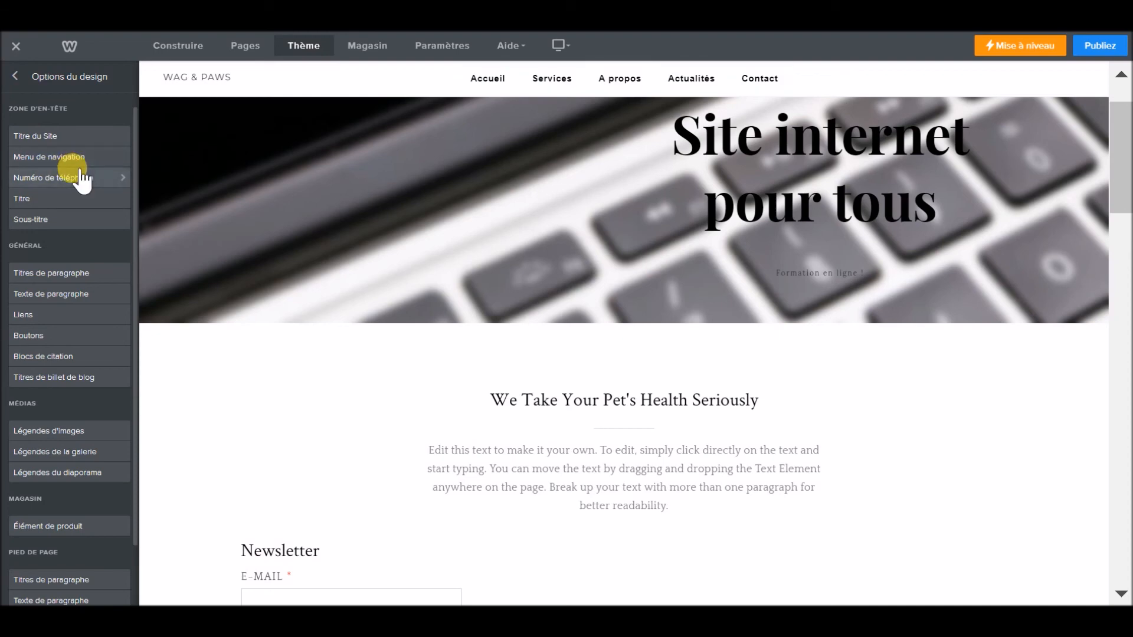
pyautogui.click(15, 75)
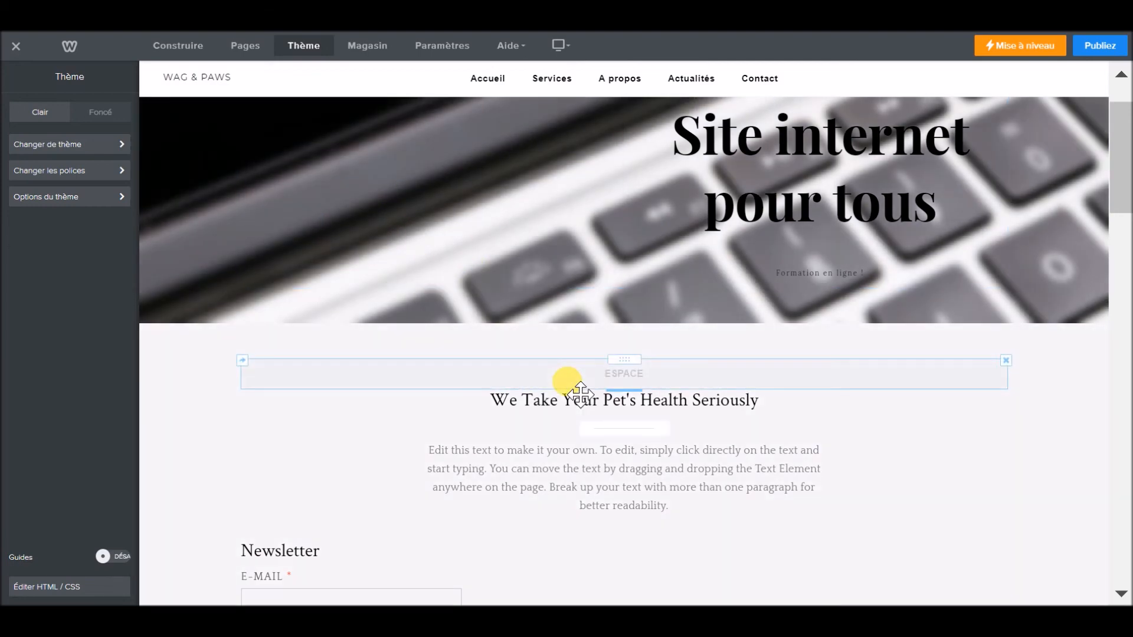
# Step: Review the Accueil page's sections down to the footer and return to its header
pyautogui.scroll(-10, 504, 425)
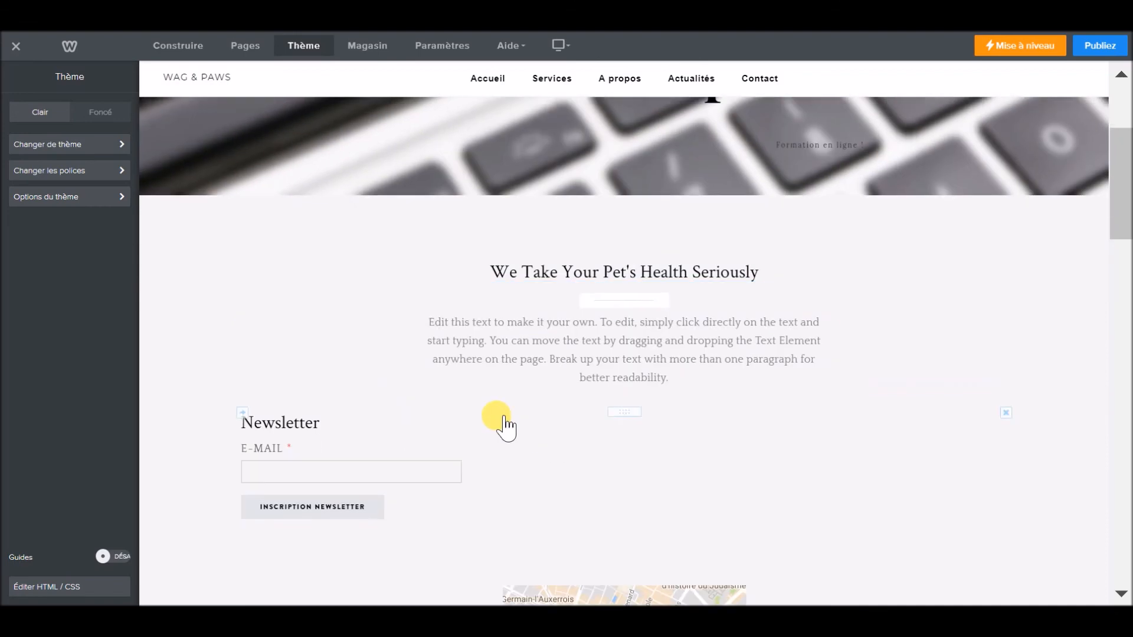
pyautogui.scroll(-12, 592, 394)
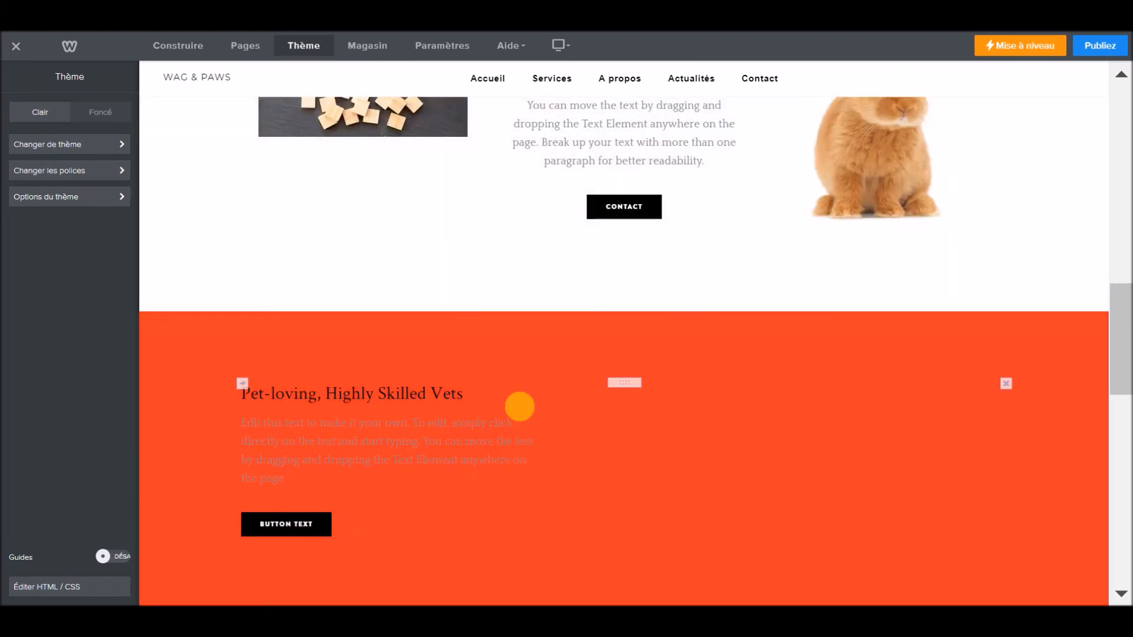
pyautogui.scroll(-4, 459, 380)
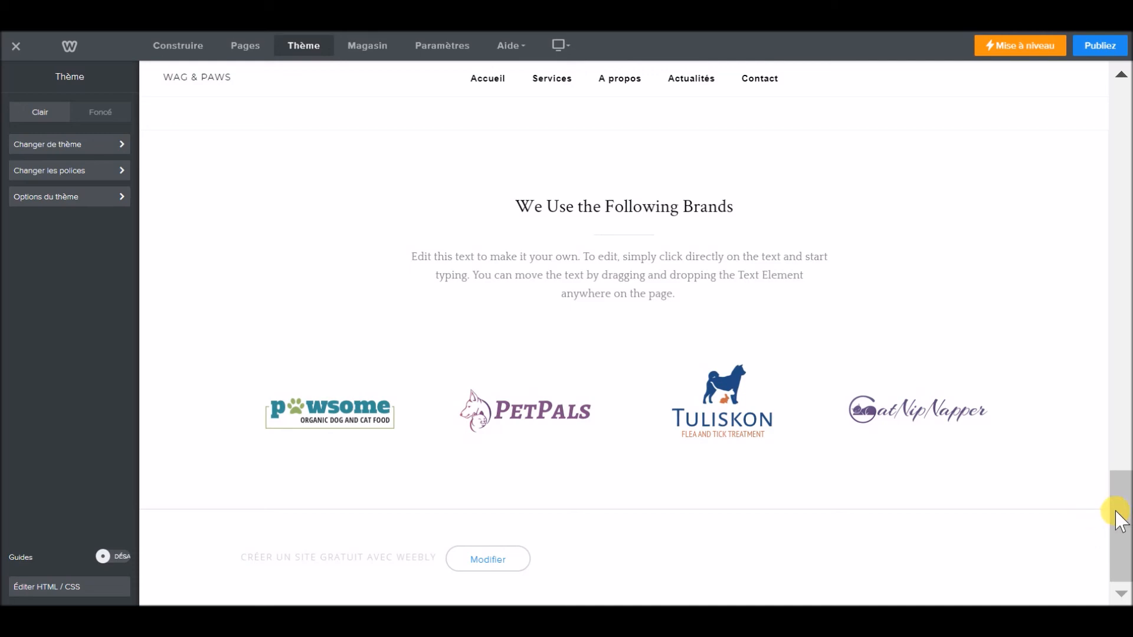
pyautogui.moveTo(1118, 512); pyautogui.dragTo(1102, 106)
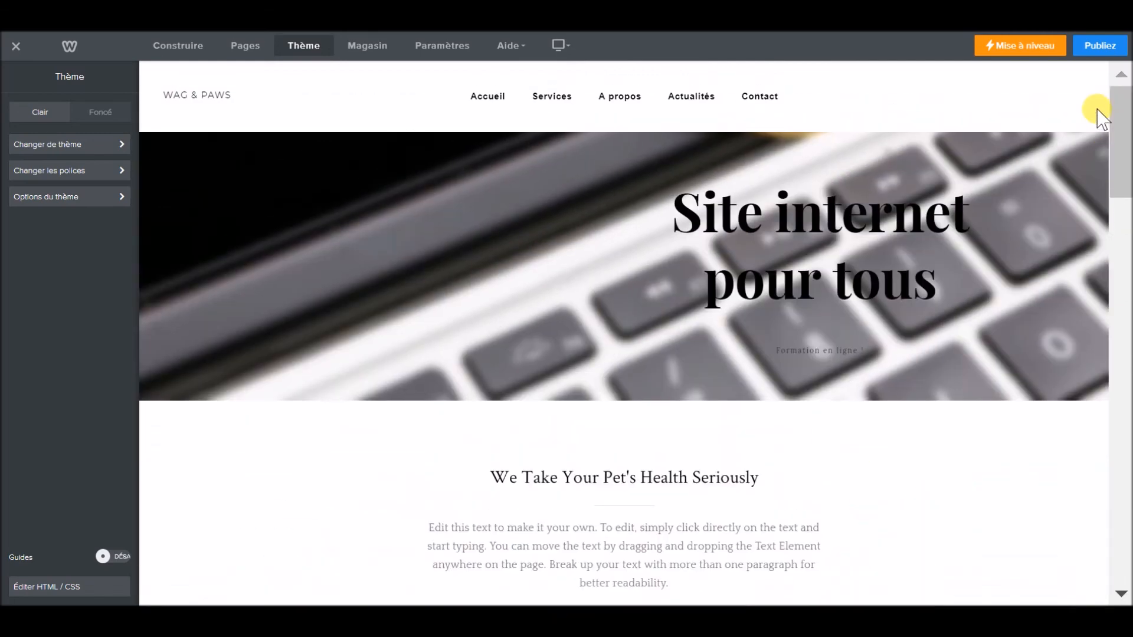